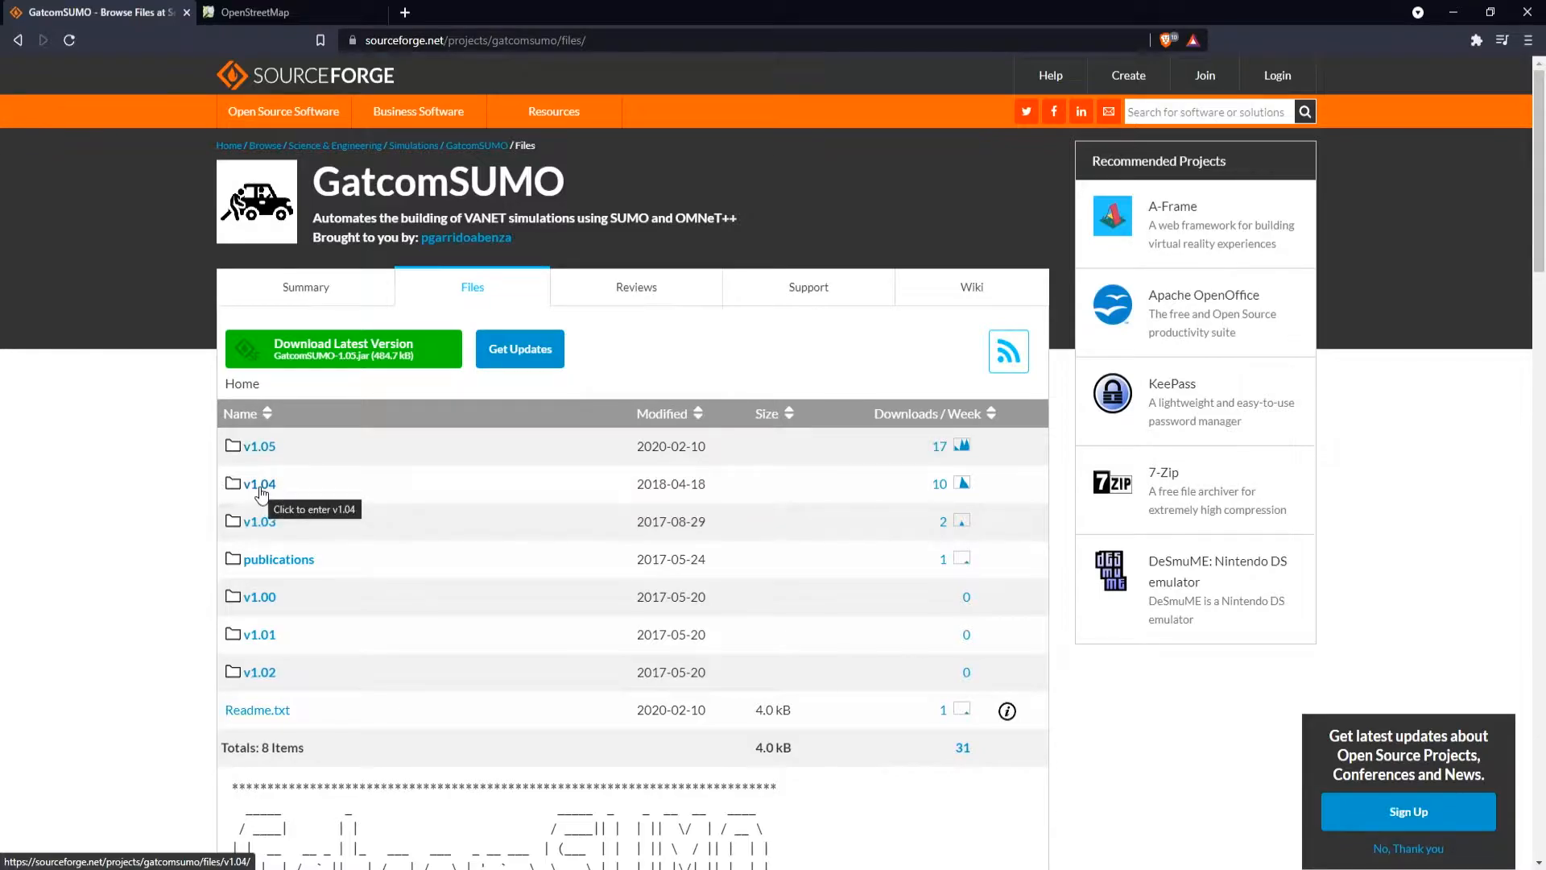
# Step: Download GatcomSUMO-1.04.jar from the project's v1.04 folder and get the browser out of the way
pyautogui.click(260, 489)
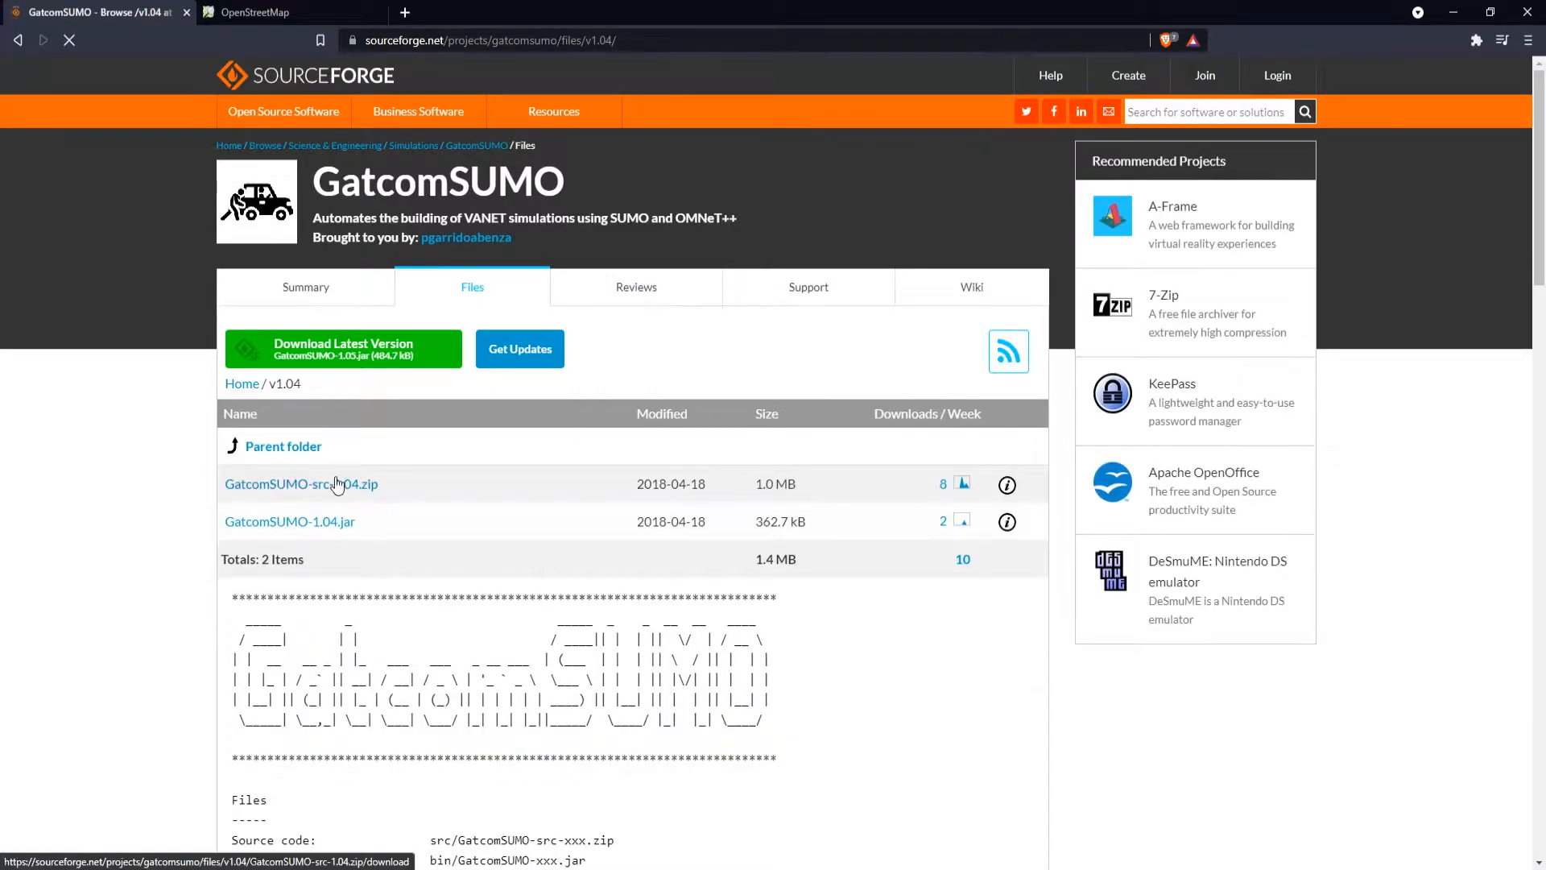
pyautogui.click(314, 522)
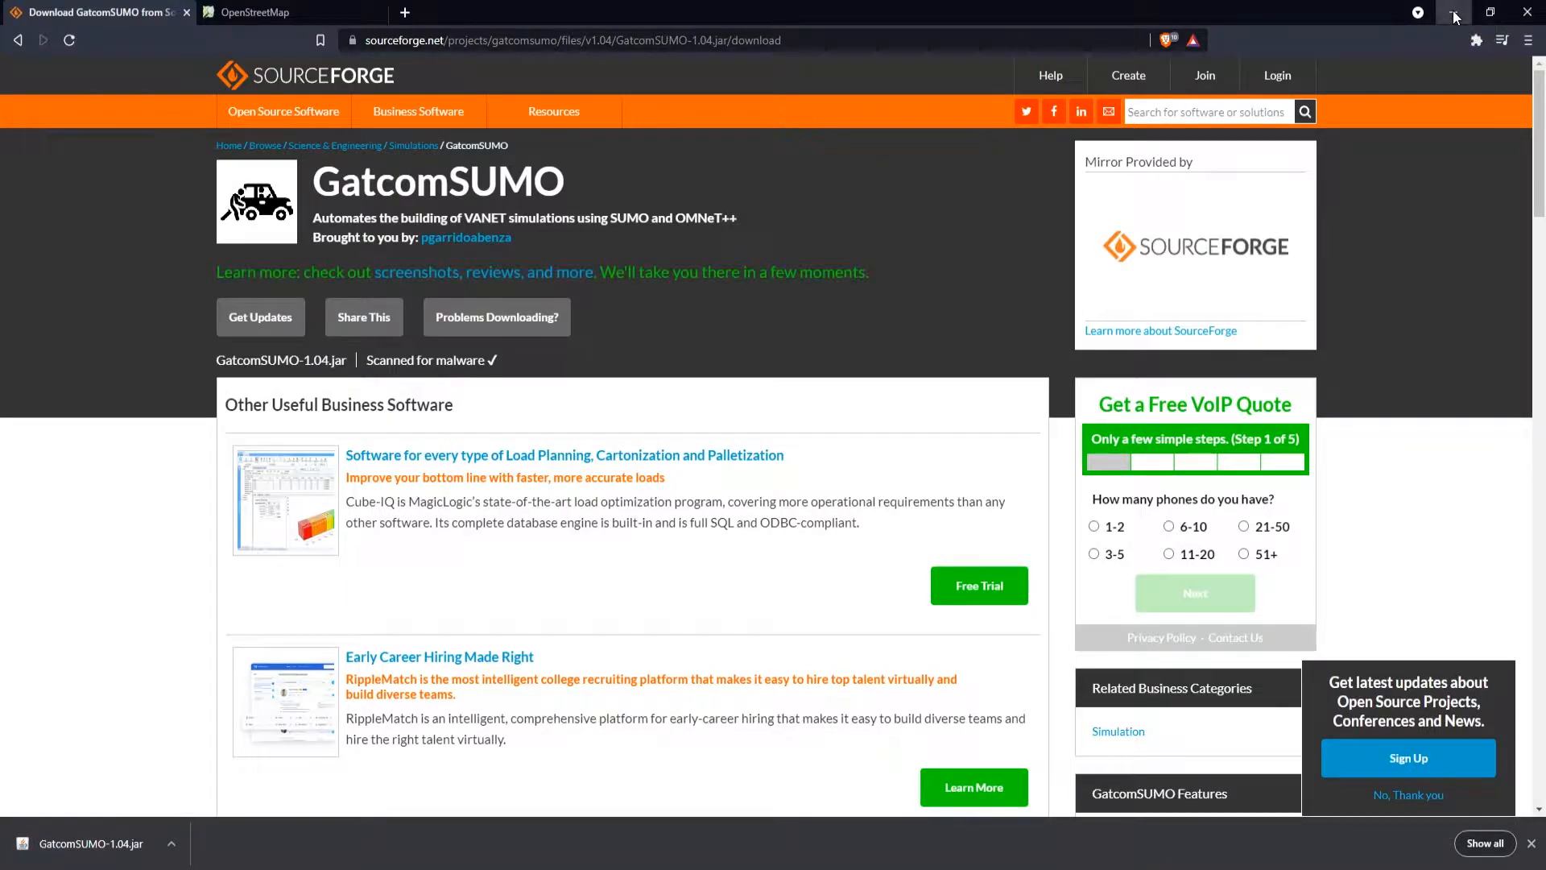
pyautogui.click(1531, 843)
pyautogui.click(1534, 10)
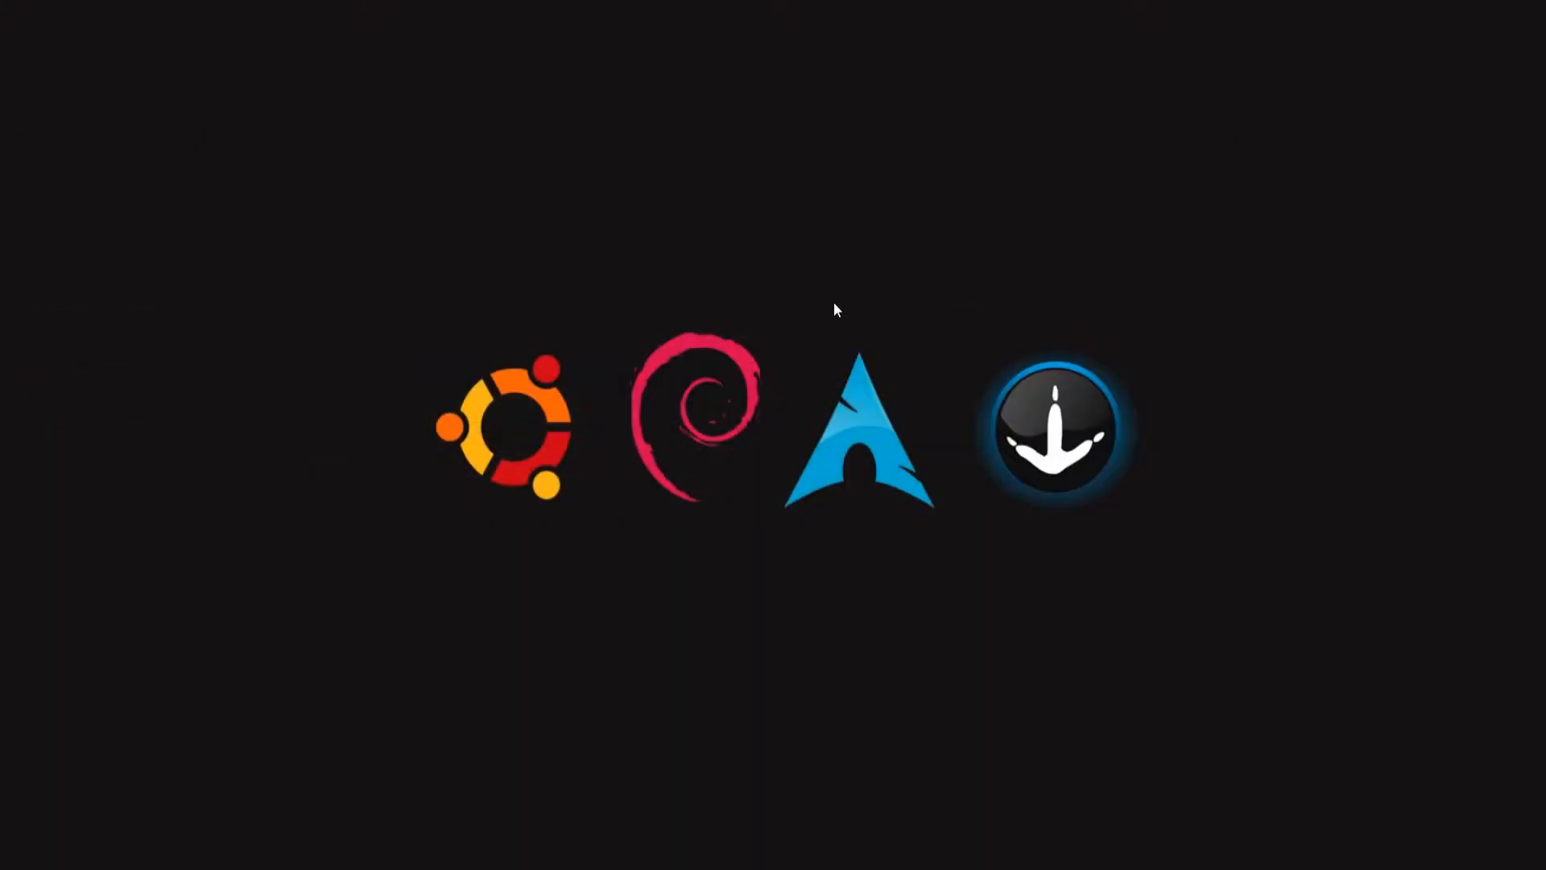
# Step: Create a desktop folder named washingtondc and move it to the upper part of the desktop
pyautogui.rightClick(963, 624)
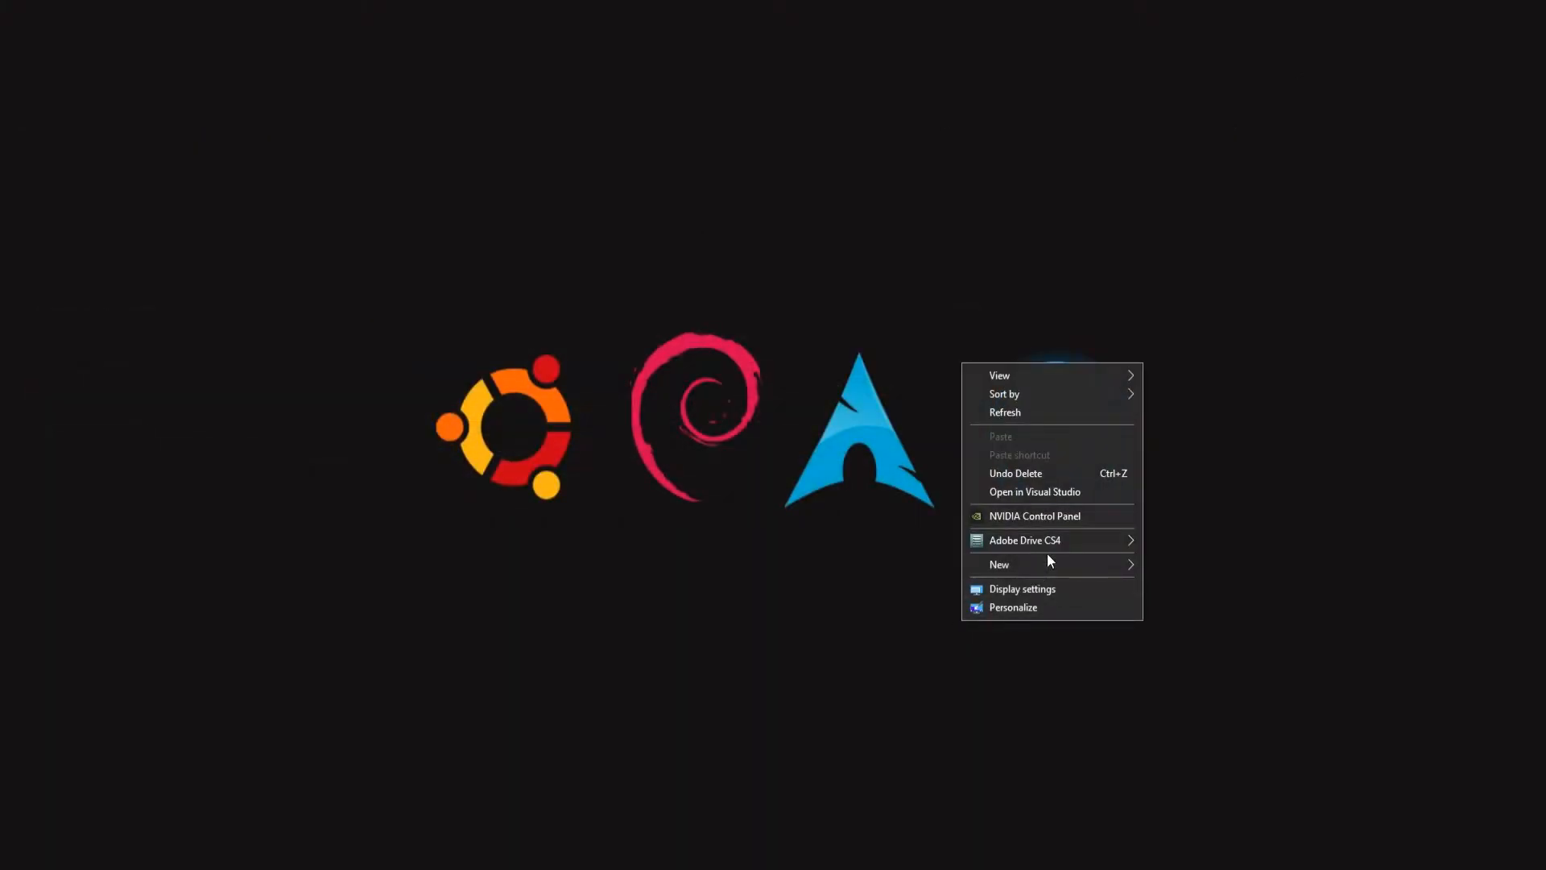
pyautogui.moveTo(1085, 567)
pyautogui.click(1203, 567)
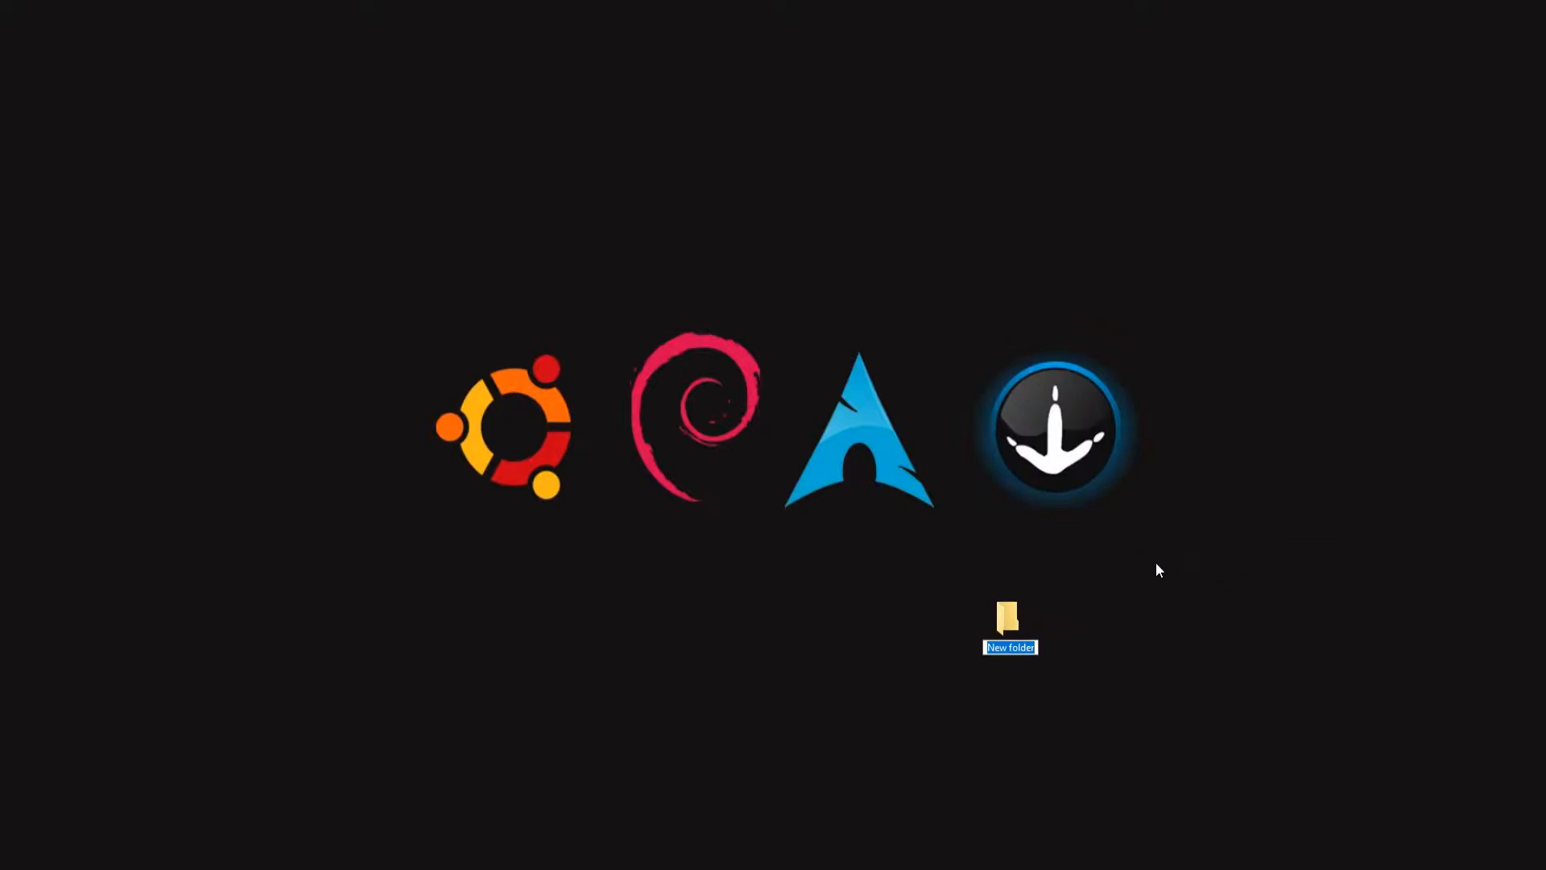
pyautogui.write('washingtondc')
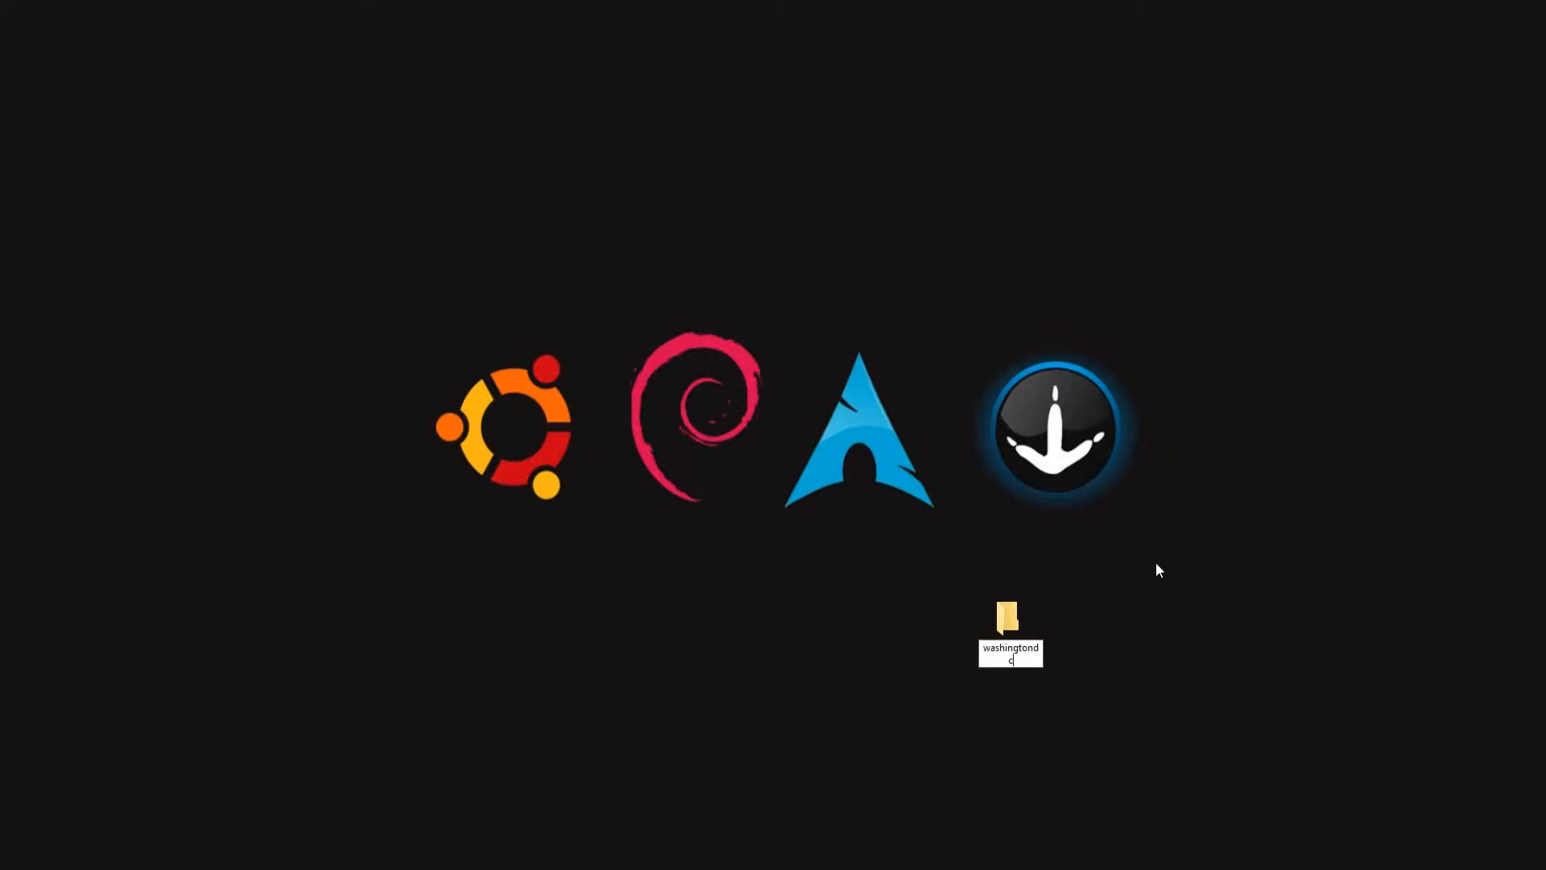
pyautogui.press('Return')
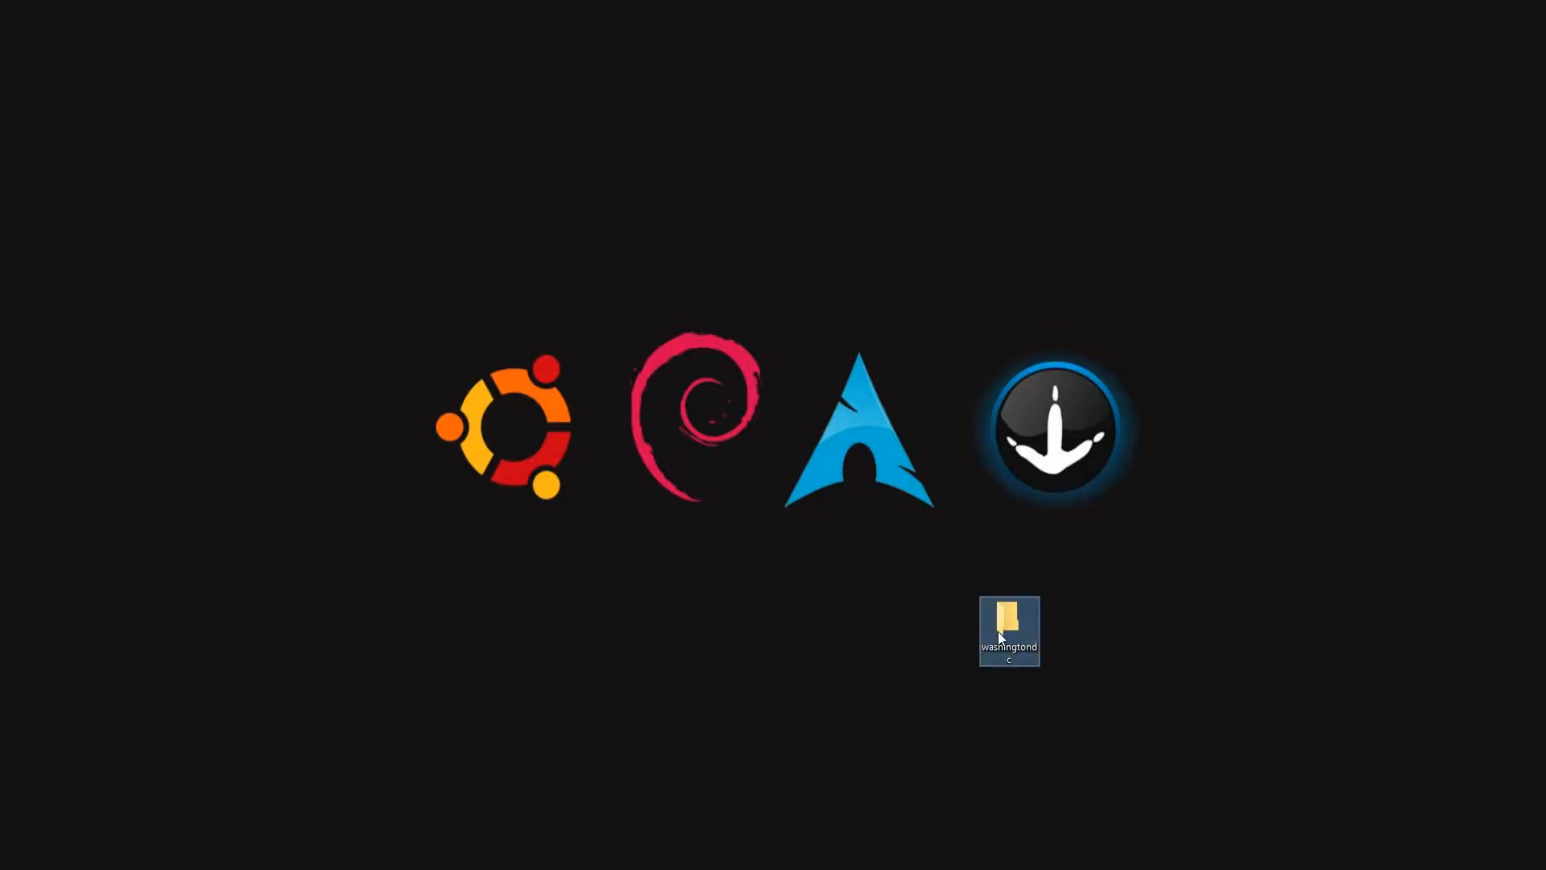
pyautogui.moveTo(1041, 239); pyautogui.dragTo(1041, 239)
pyautogui.click(1109, 253)
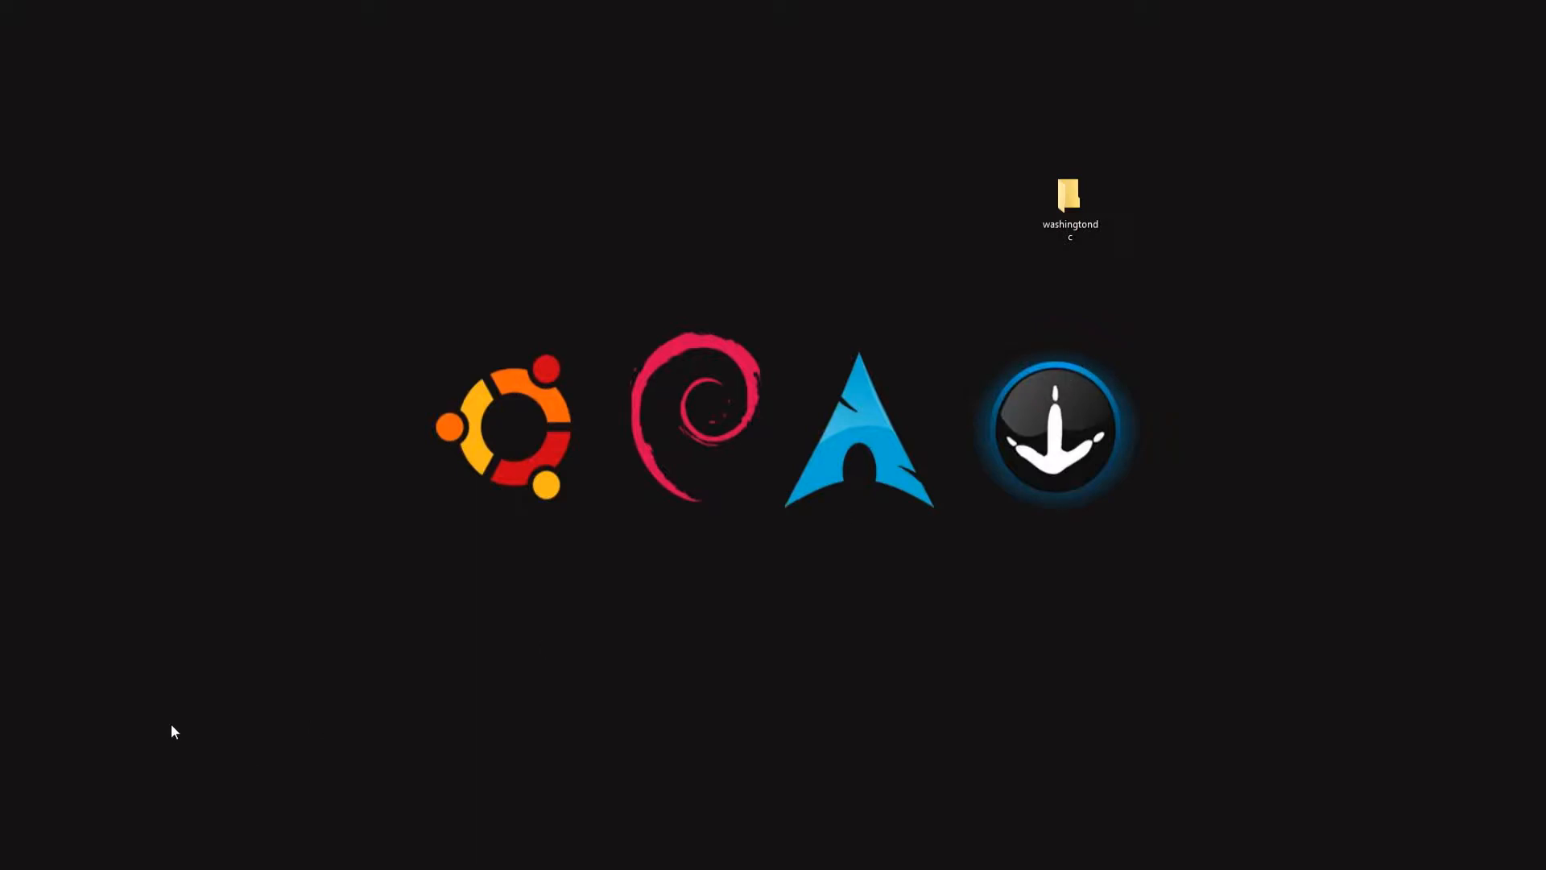
# Step: Copy the Sumo folder from the Eclipse folder in Program Files (x86) on the C: drive
pyautogui.press('super')
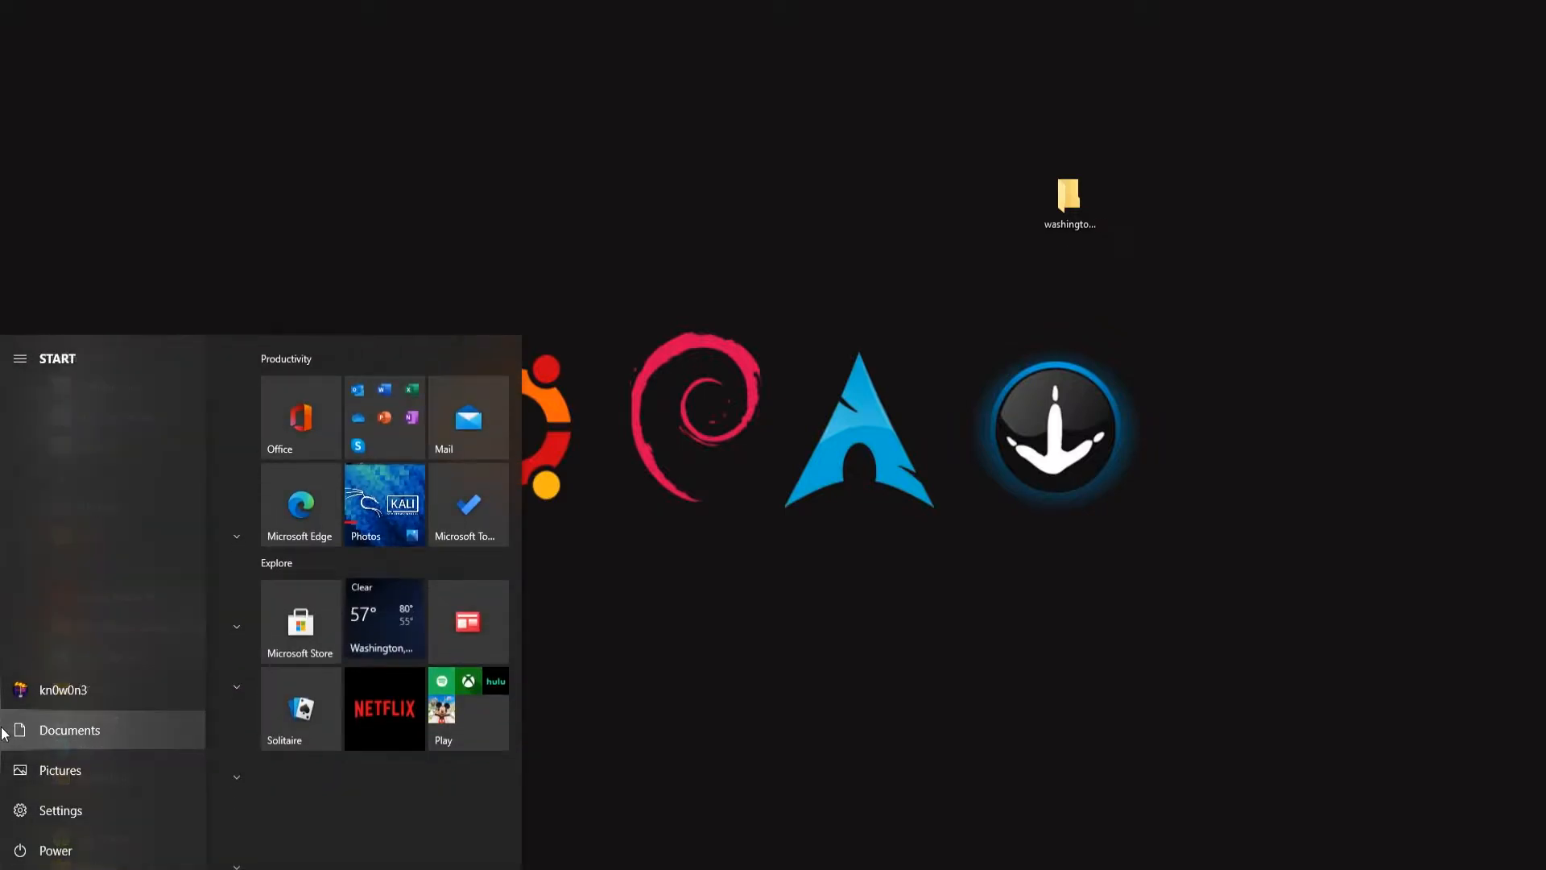
pyautogui.click(4, 733)
pyautogui.click(116, 529)
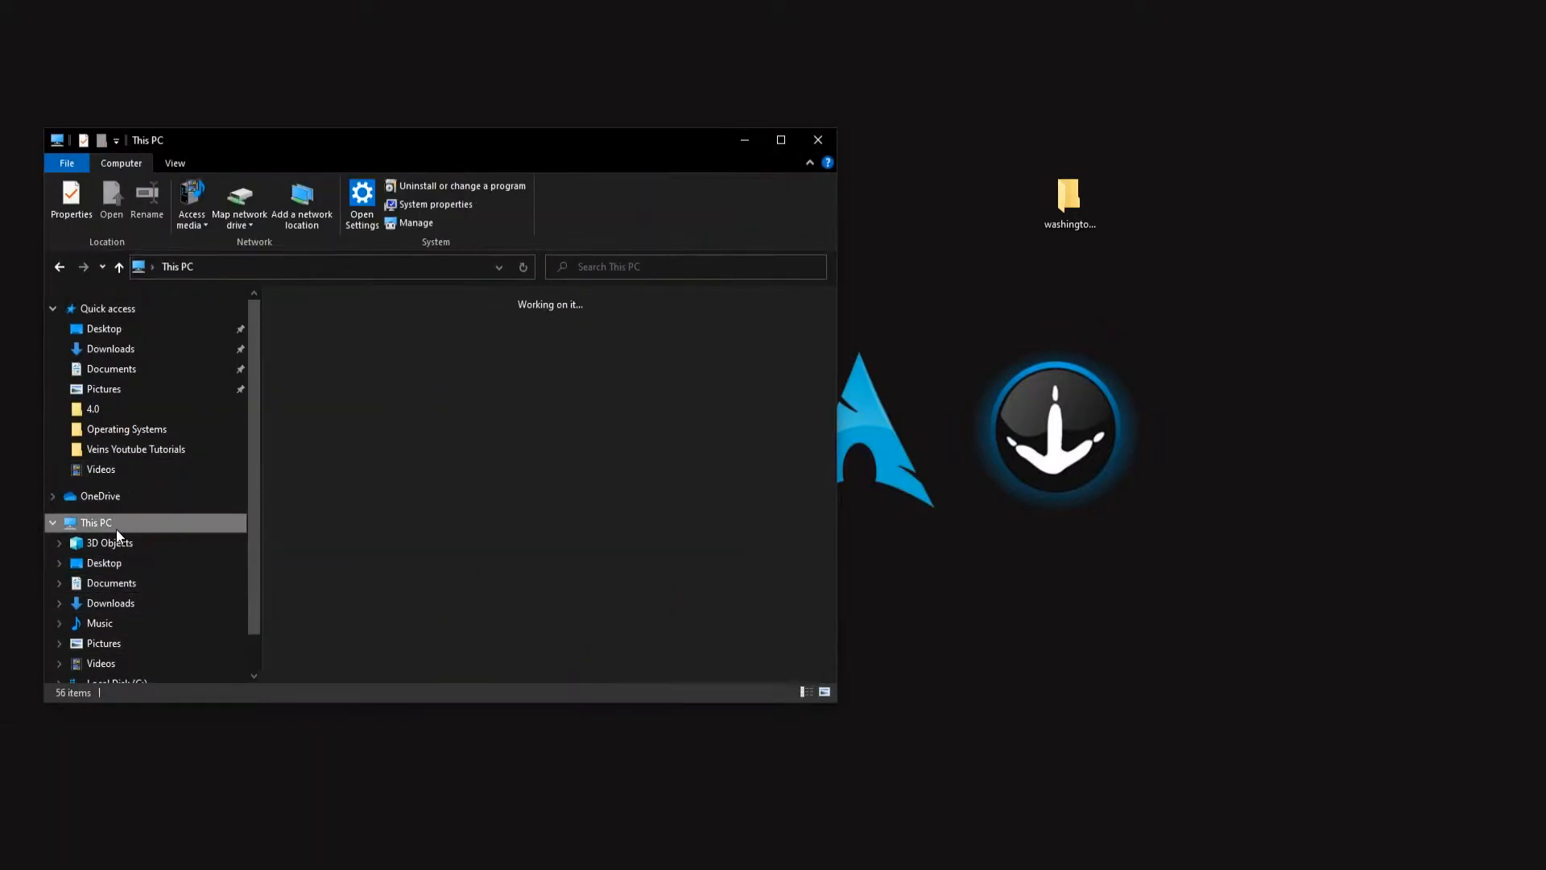
pyautogui.doubleClick(354, 536)
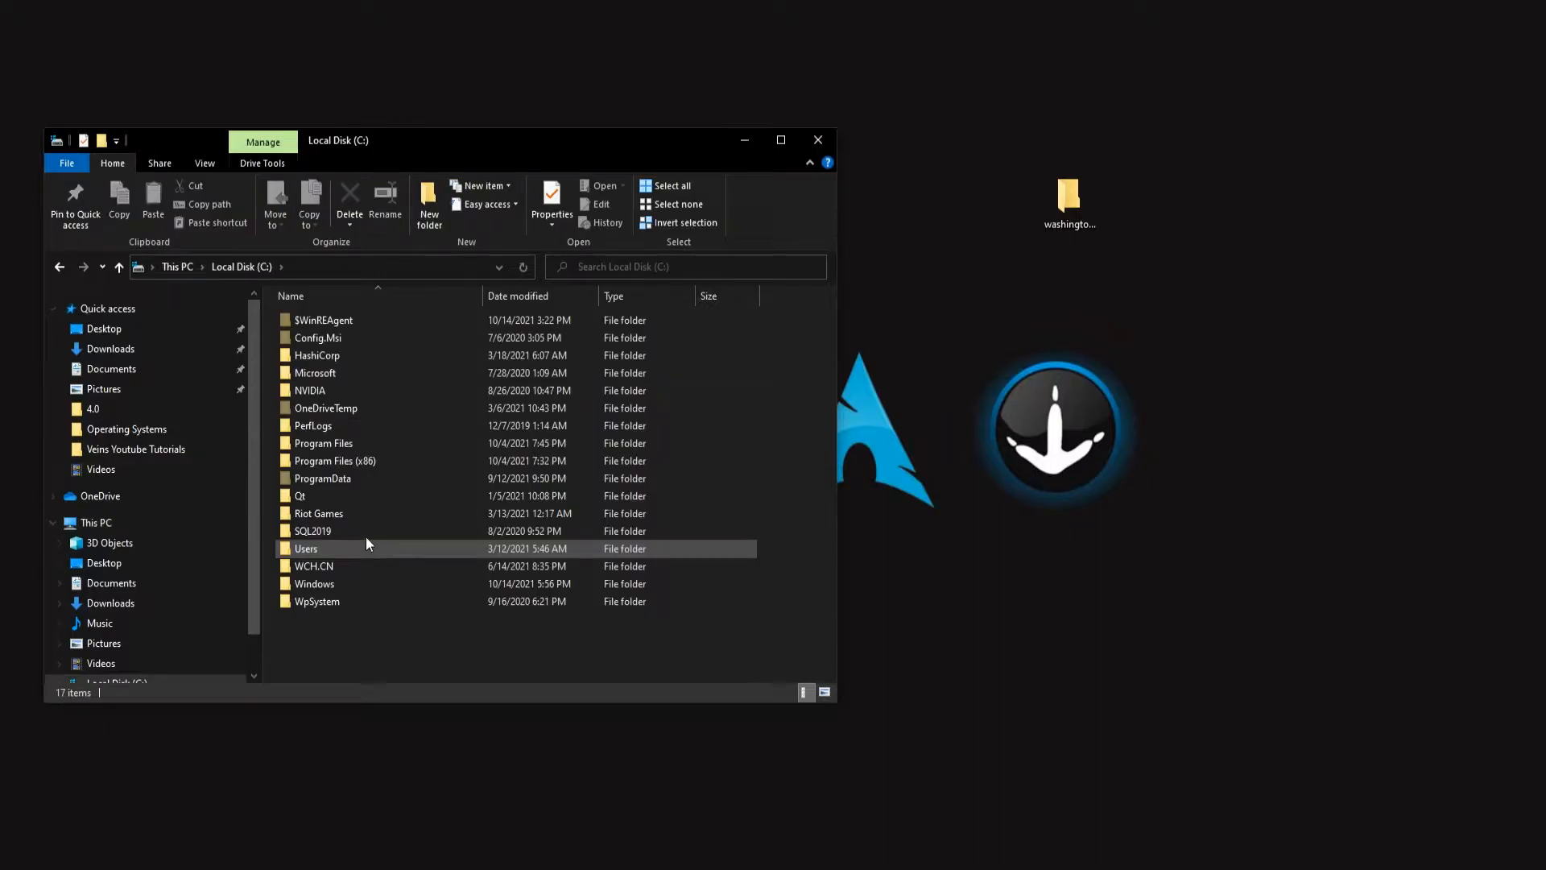
pyautogui.doubleClick(361, 461)
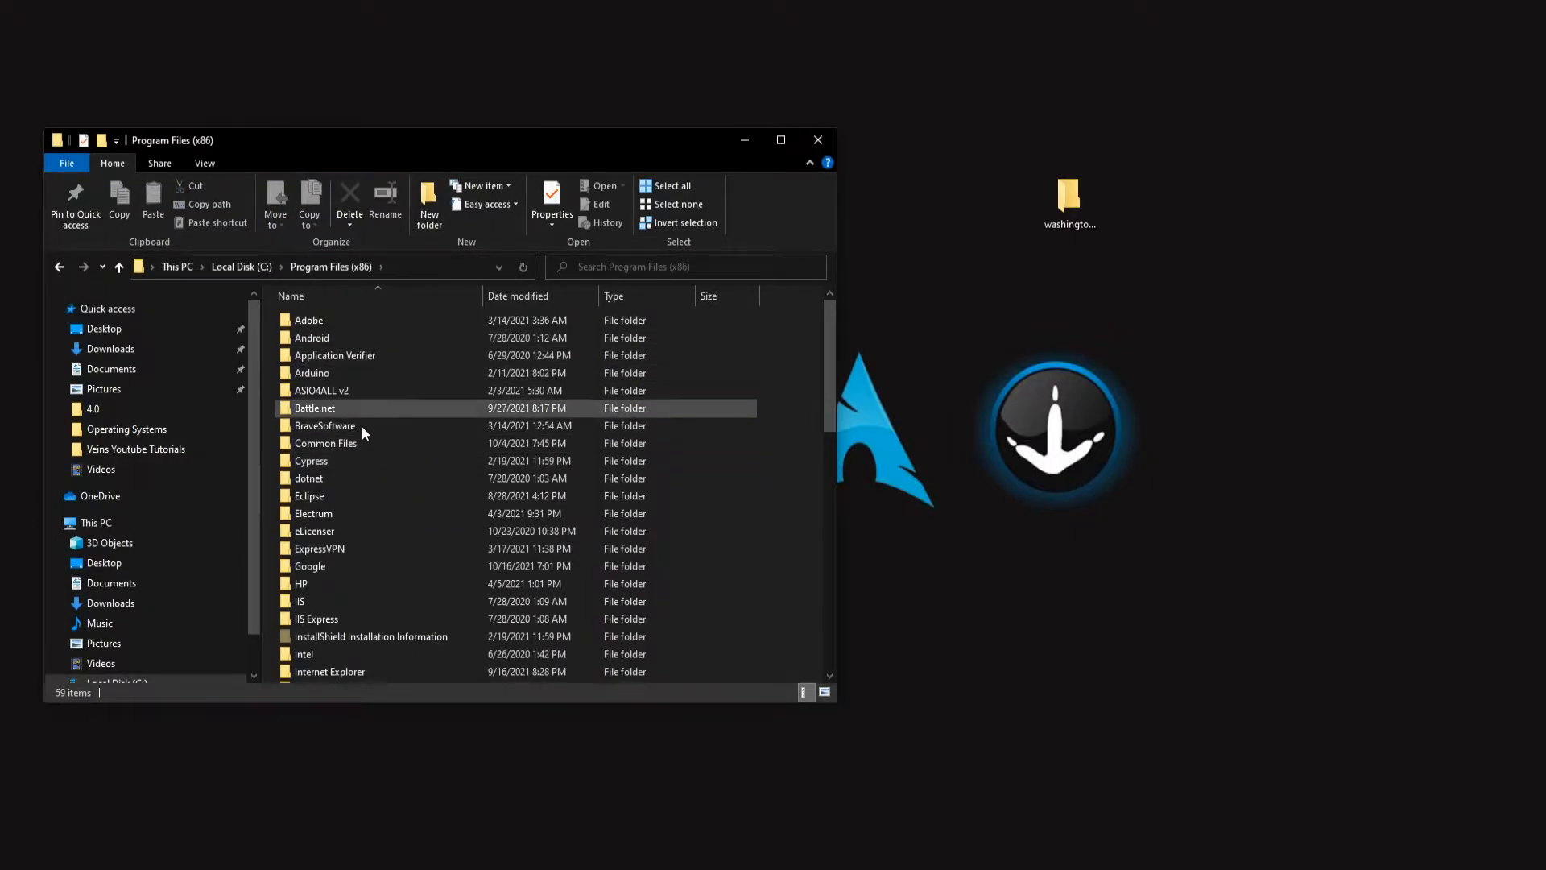
pyautogui.doubleClick(351, 494)
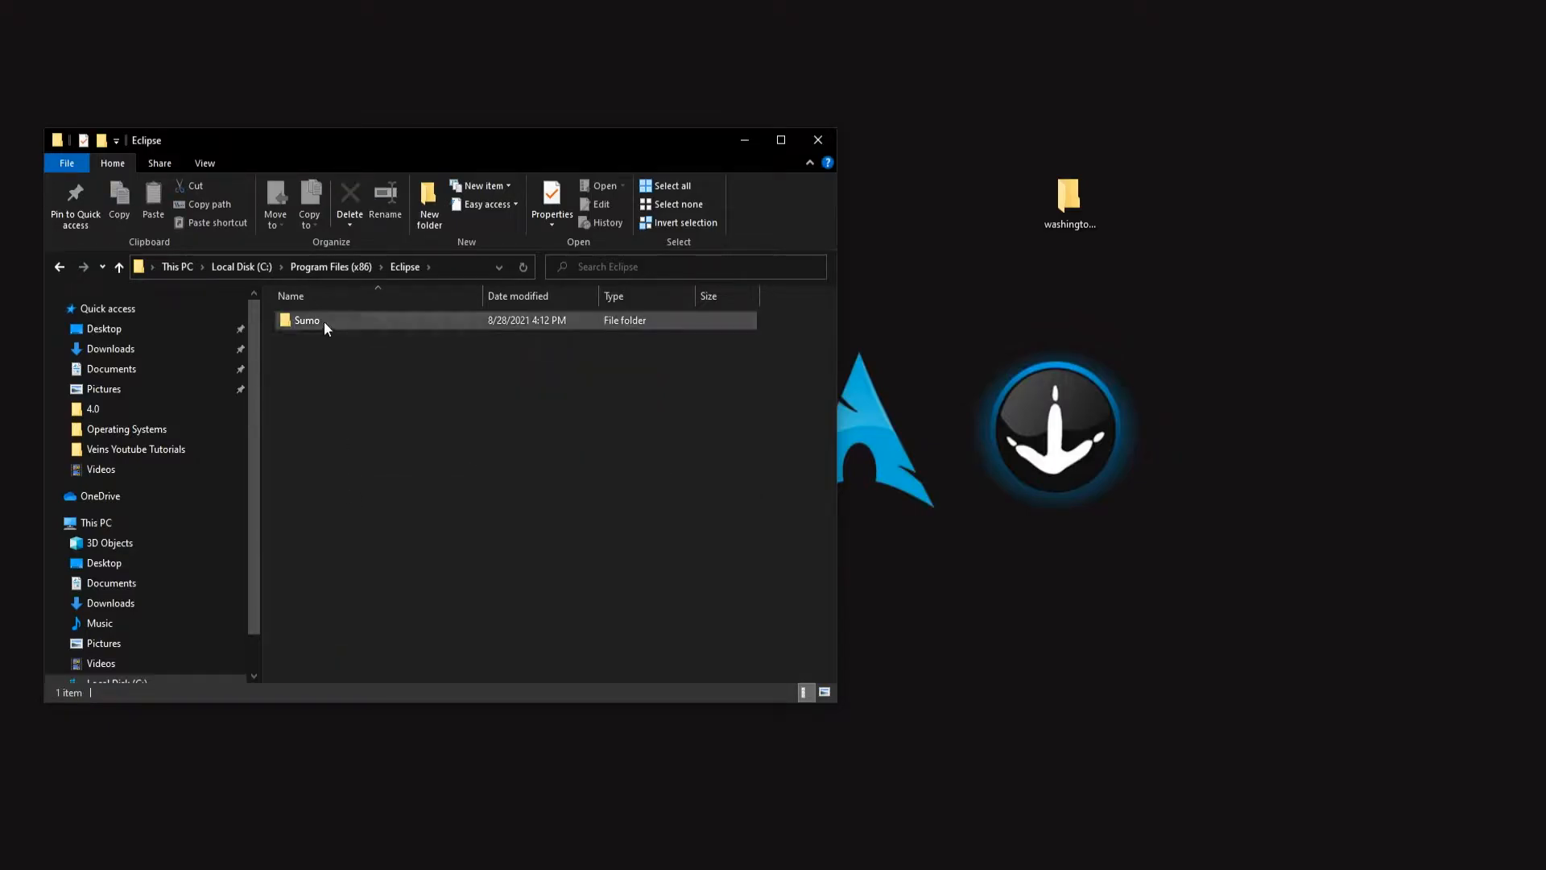
pyautogui.doubleClick(315, 321)
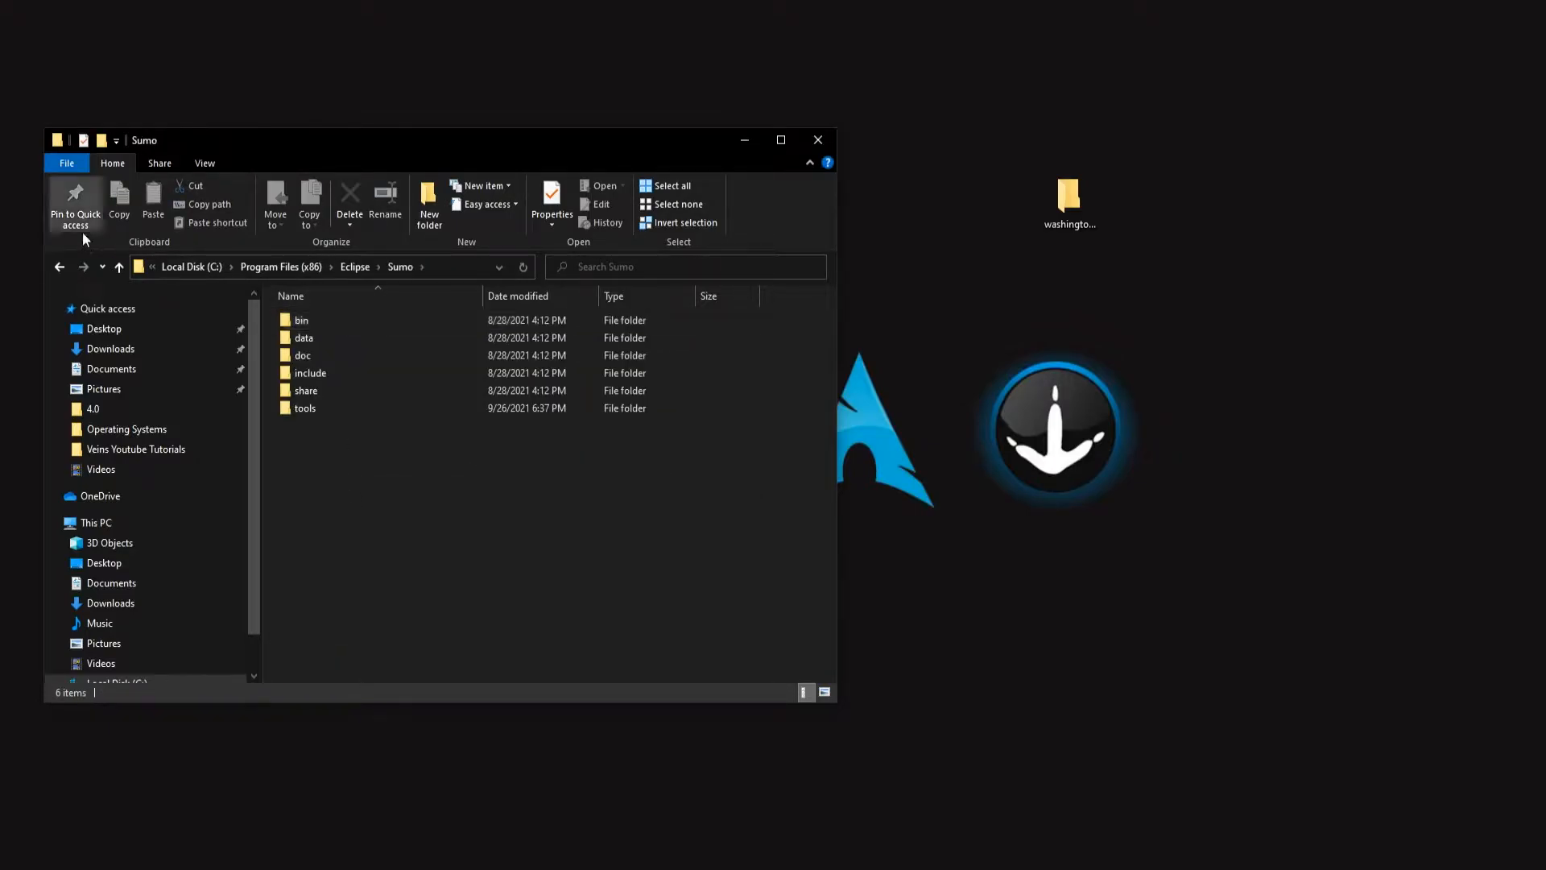
pyautogui.click(60, 269)
pyautogui.rightClick(296, 320)
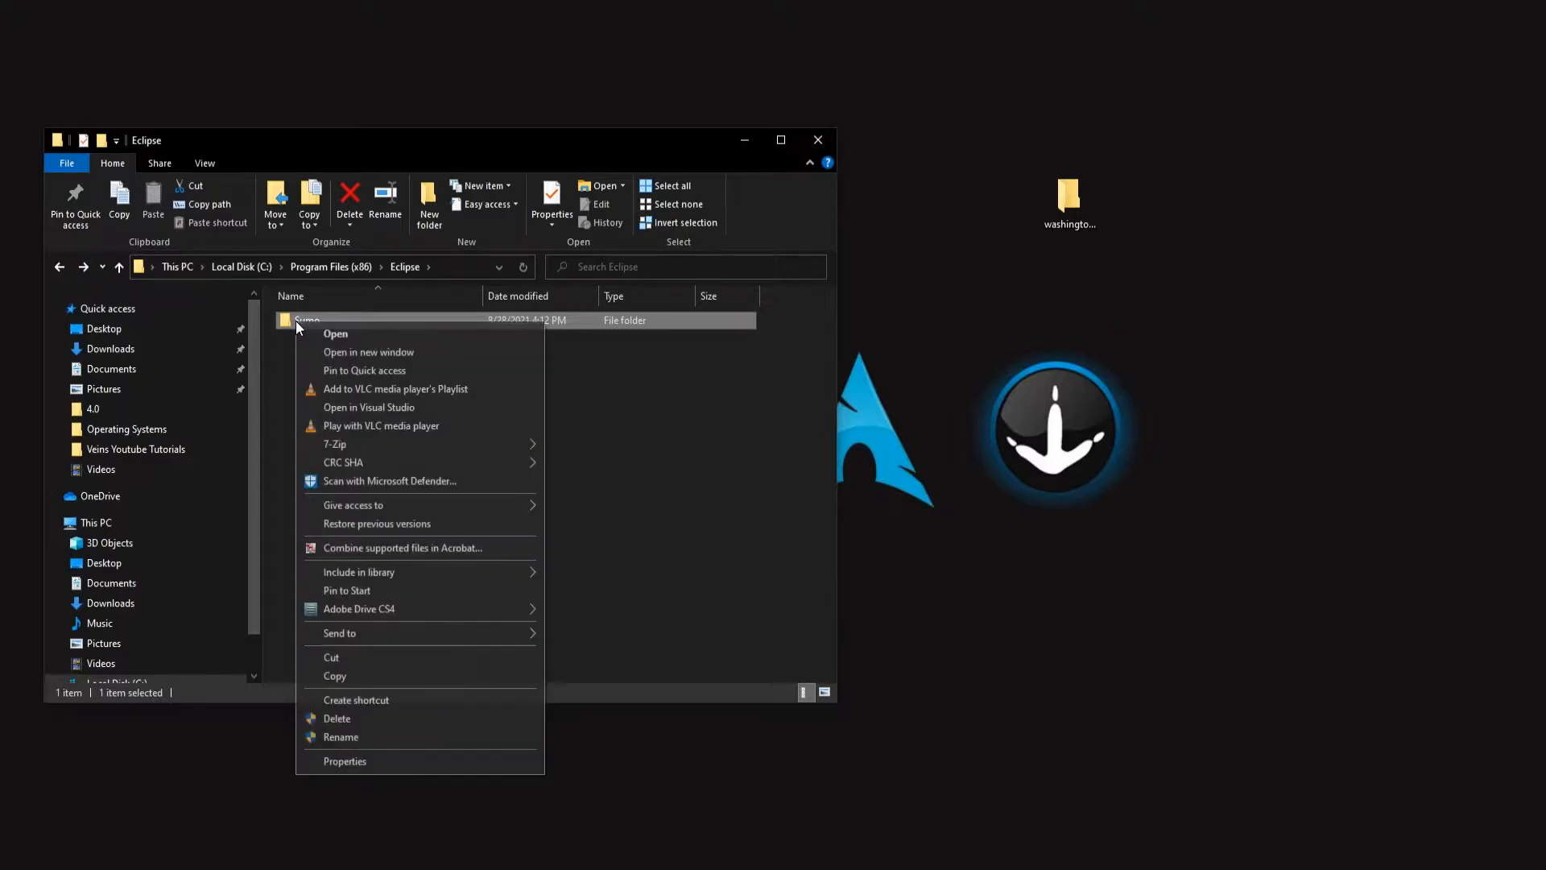
pyautogui.click(410, 676)
pyautogui.click(817, 142)
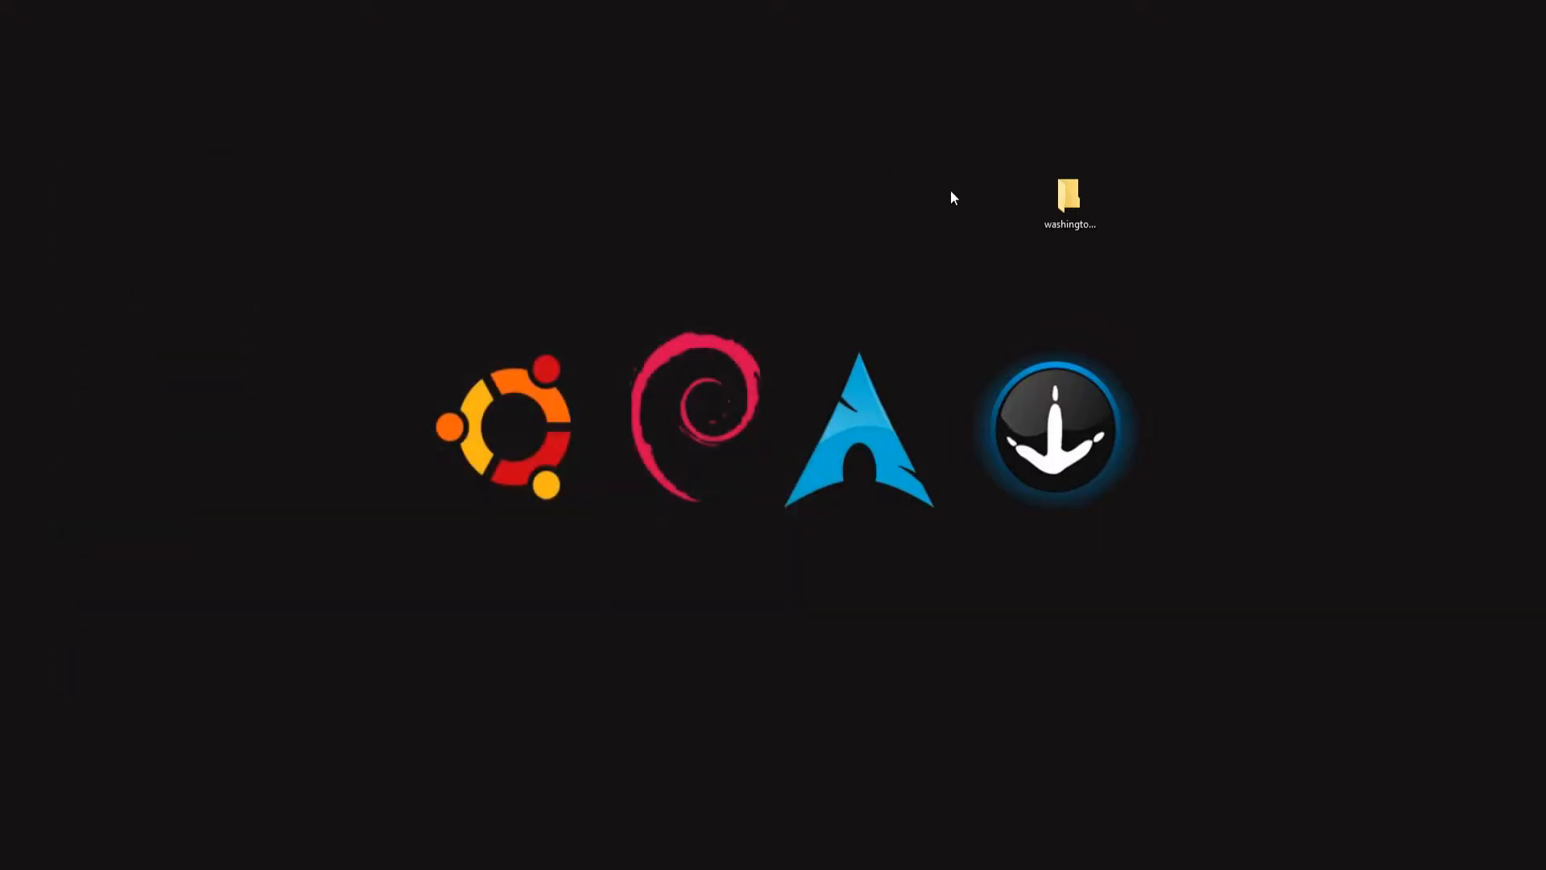
# Step: Paste the copied Sumo folder into the washingtondc folder on the desktop
pyautogui.doubleClick(1058, 207)
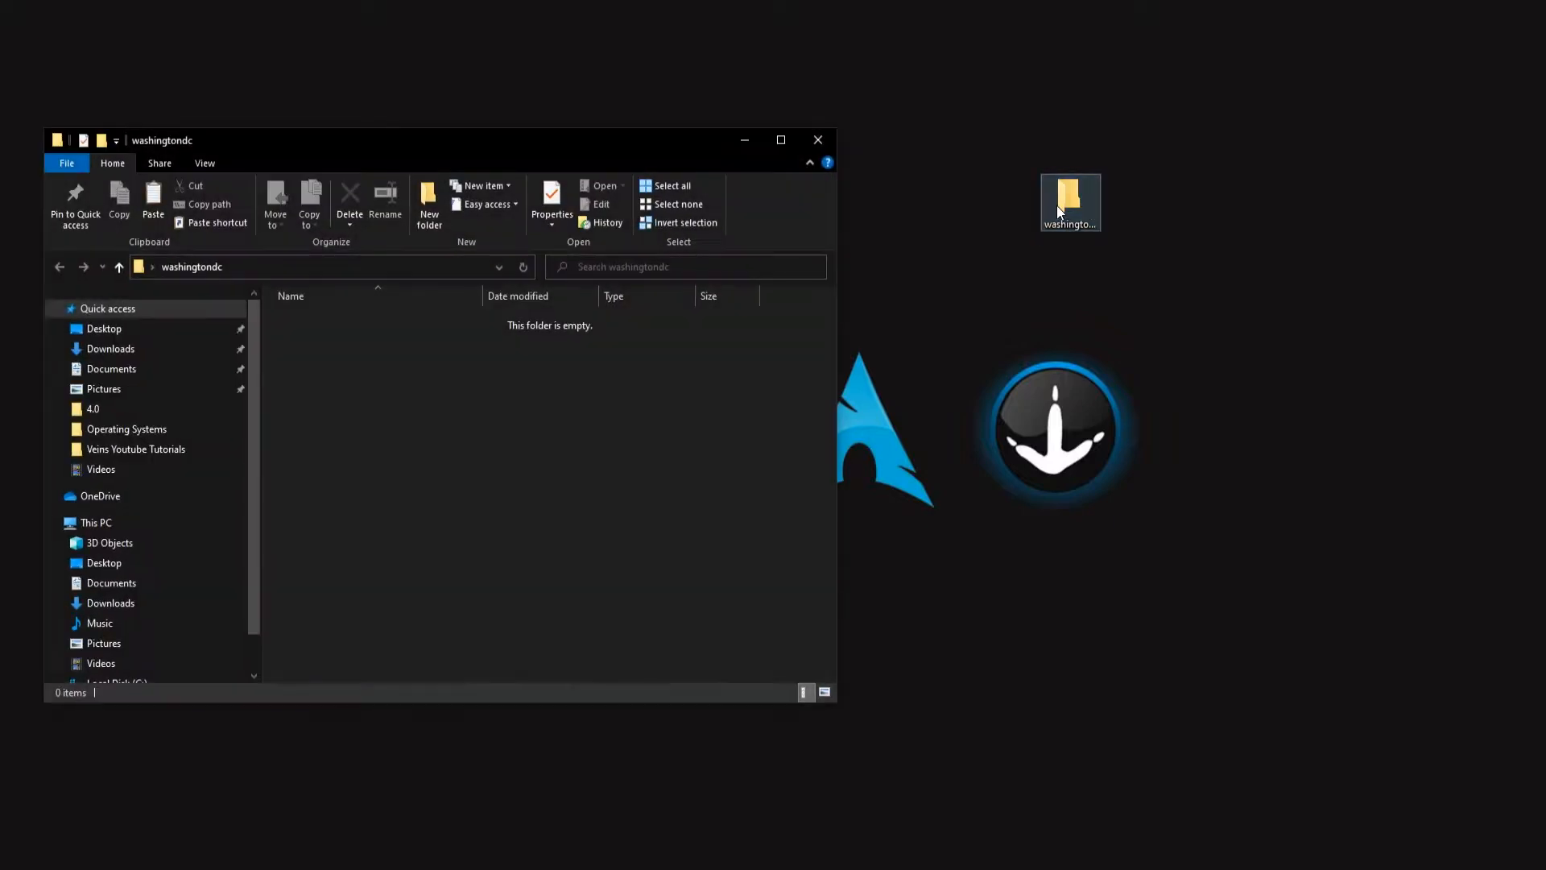
pyautogui.rightClick(481, 387)
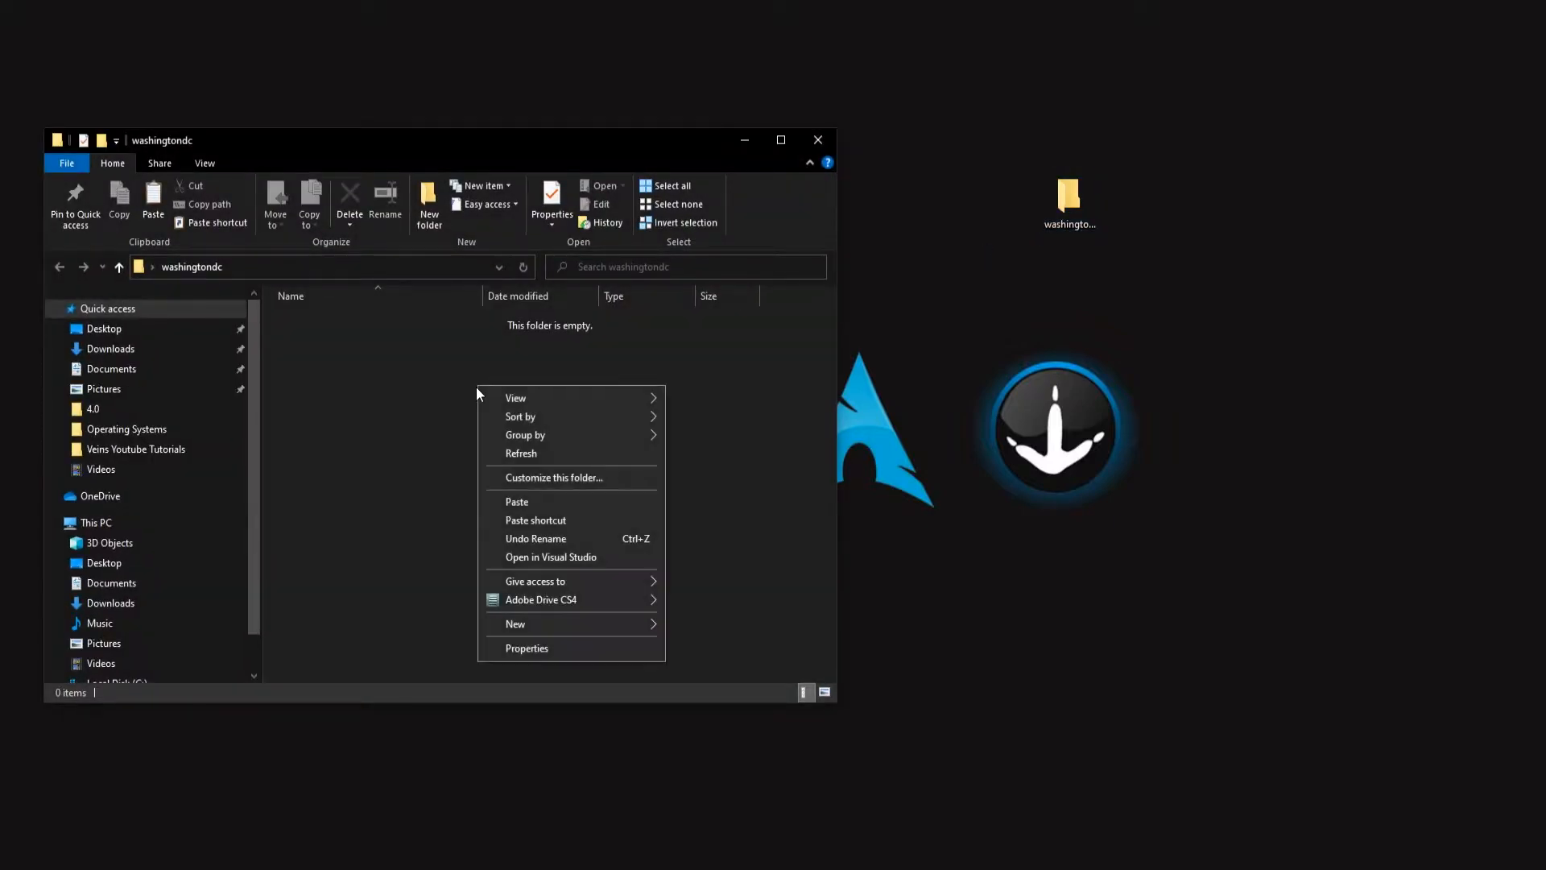
pyautogui.click(549, 500)
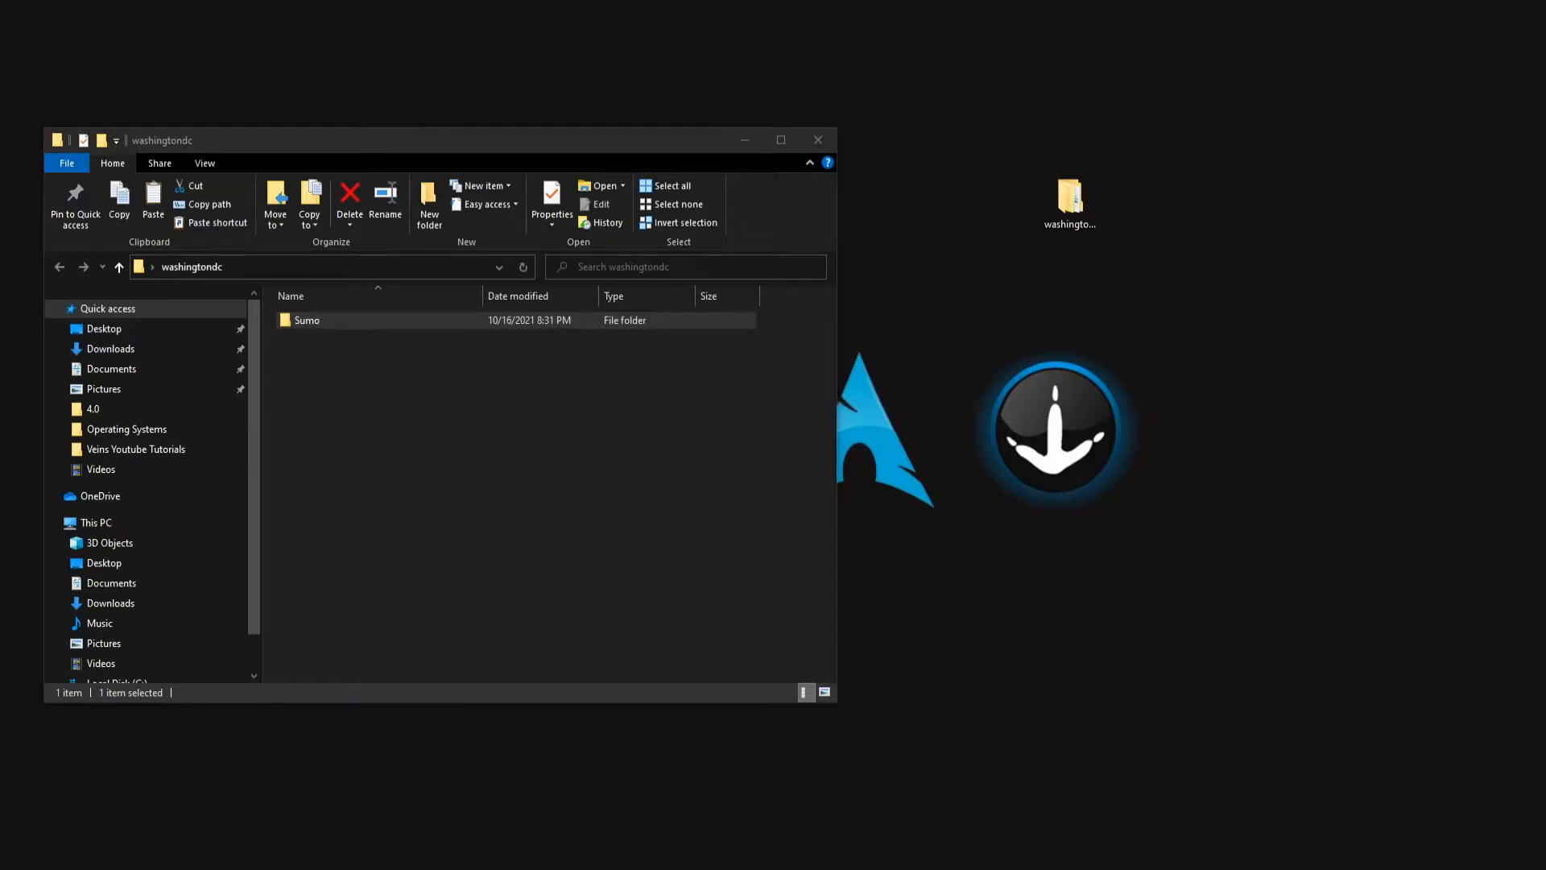
# Step: Move GatcomSUMO-1.04.jar from Downloads into the washingtondc folder and show that folder's contents
pyautogui.click(111, 348)
pyautogui.moveTo(553, 137); pyautogui.dragTo(1163, 182)
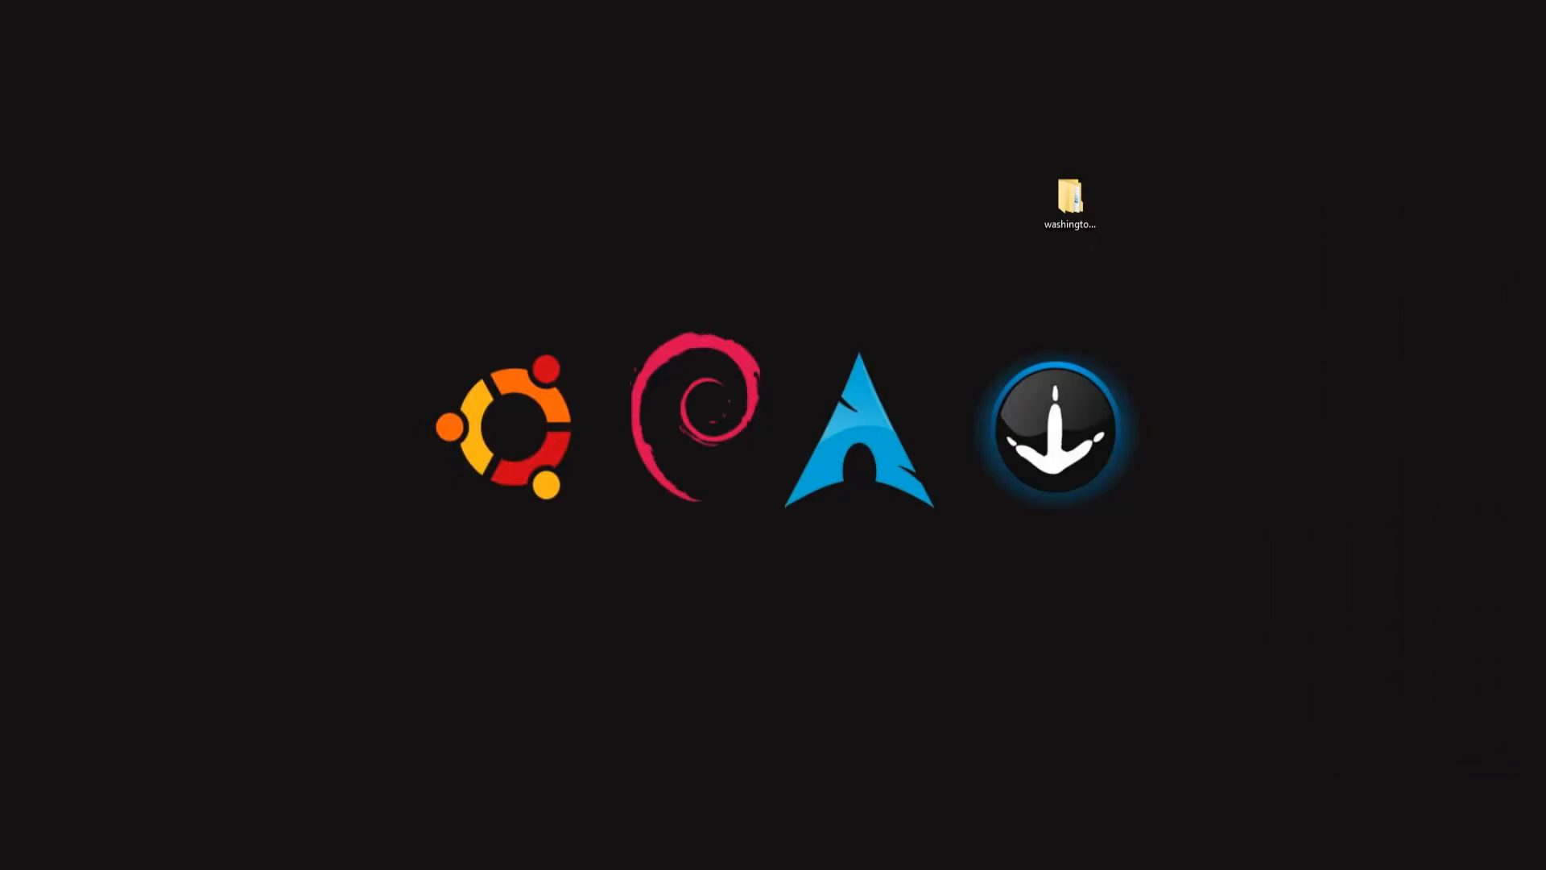
pyautogui.moveTo(1385, 237); pyautogui.dragTo(1064, 215)
pyautogui.moveTo(1545, 72); pyautogui.dragTo(479, 113)
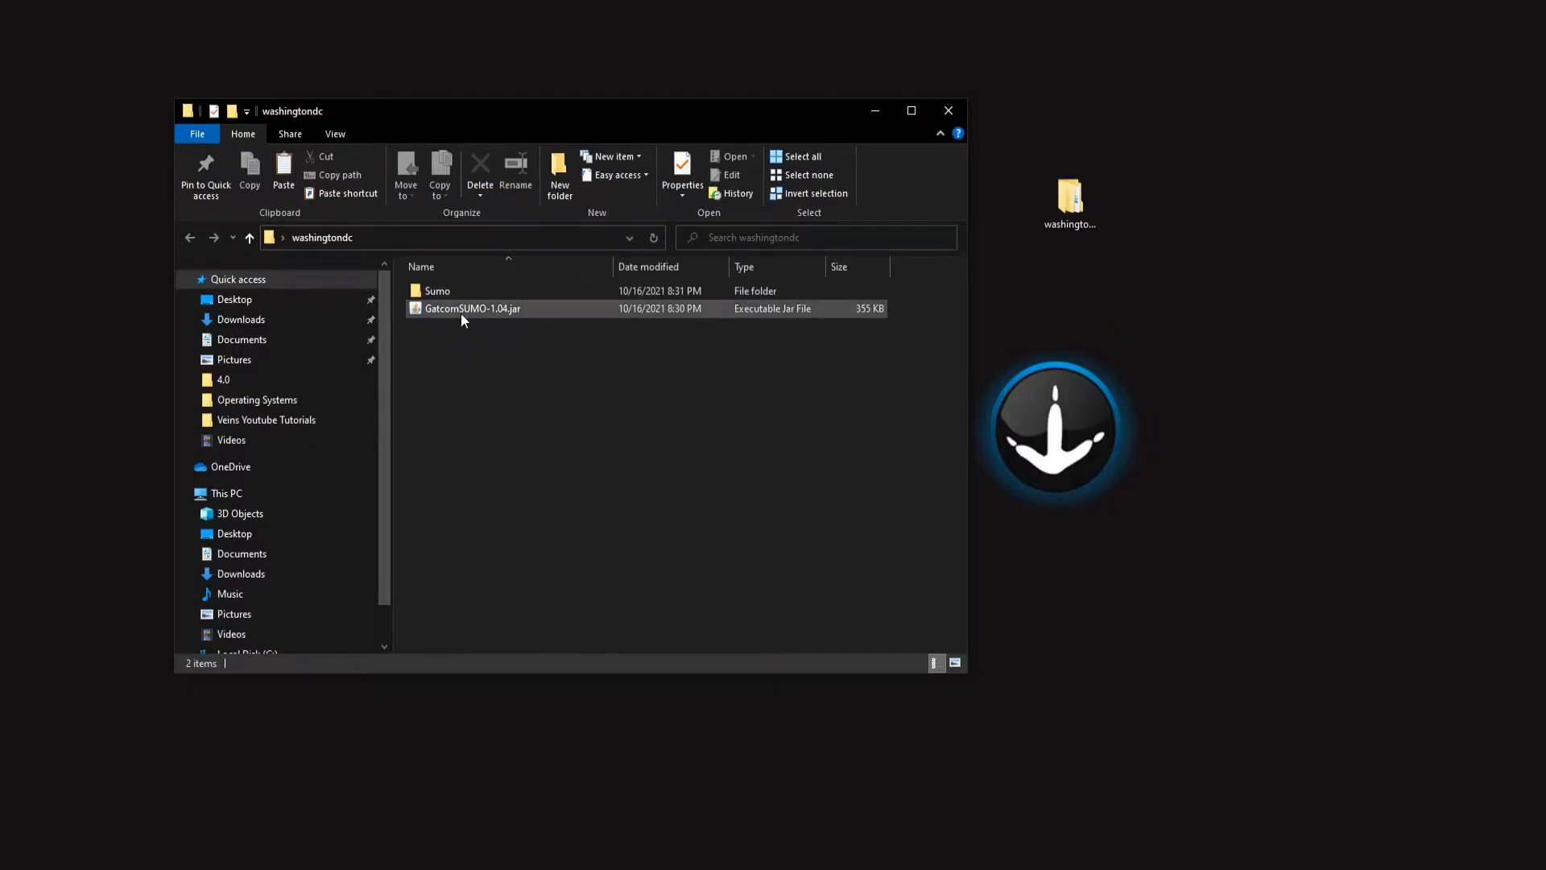
# Step: Launch GatcomSUMO-1.04.jar from the washingtondc folder and arrange its window beside the folder window
pyautogui.doubleClick(485, 310)
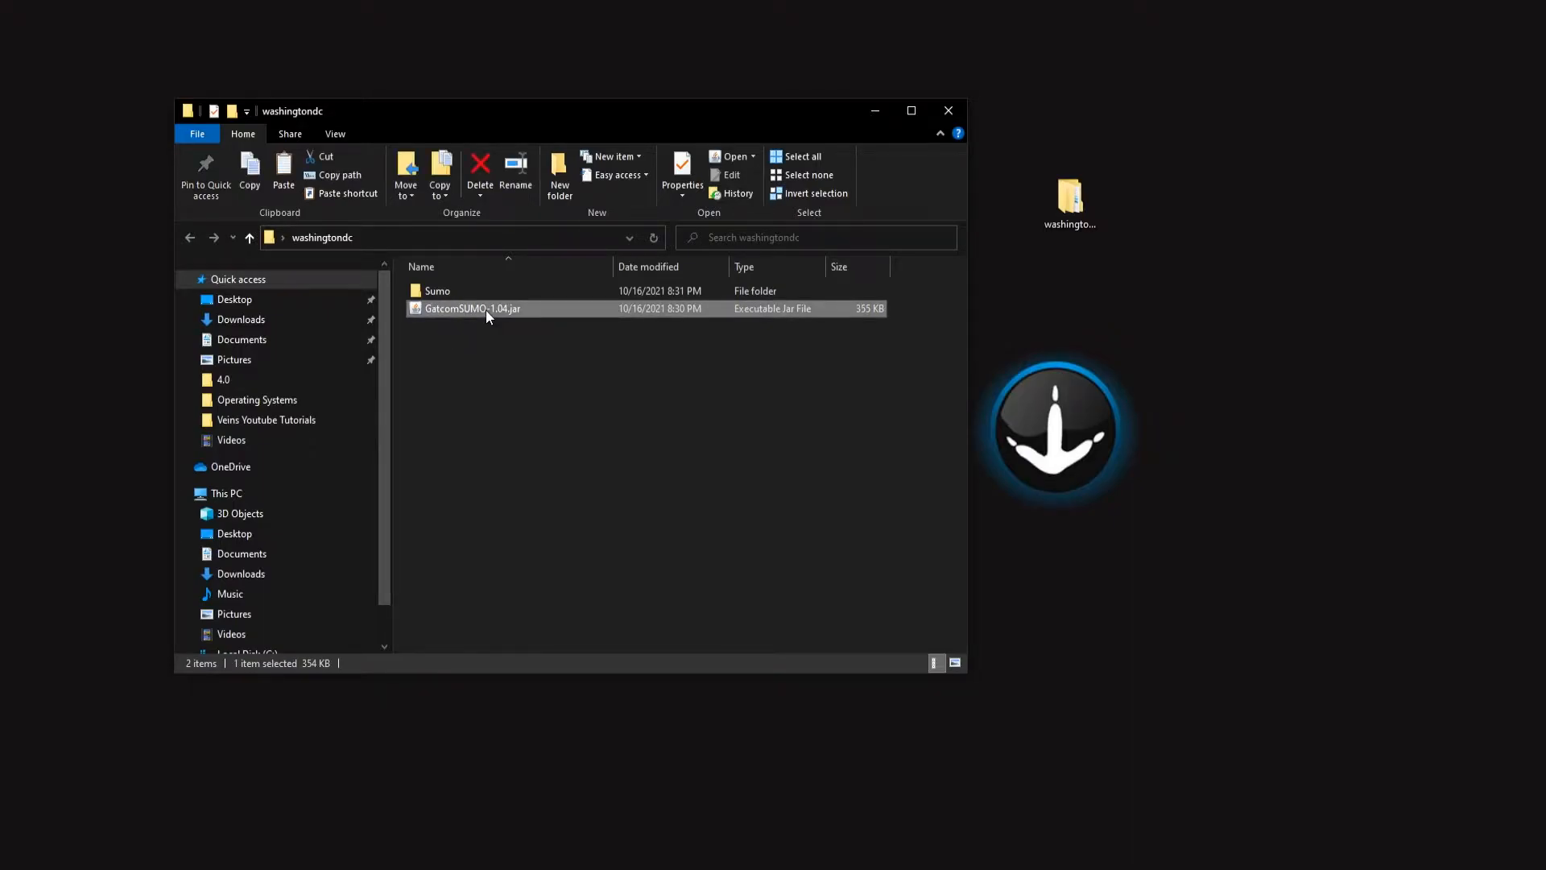
pyautogui.moveTo(1467, 55); pyautogui.dragTo(1030, 165)
pyautogui.moveTo(766, 122); pyautogui.dragTo(647, 85)
pyautogui.moveTo(958, 163); pyautogui.dragTo(986, 121)
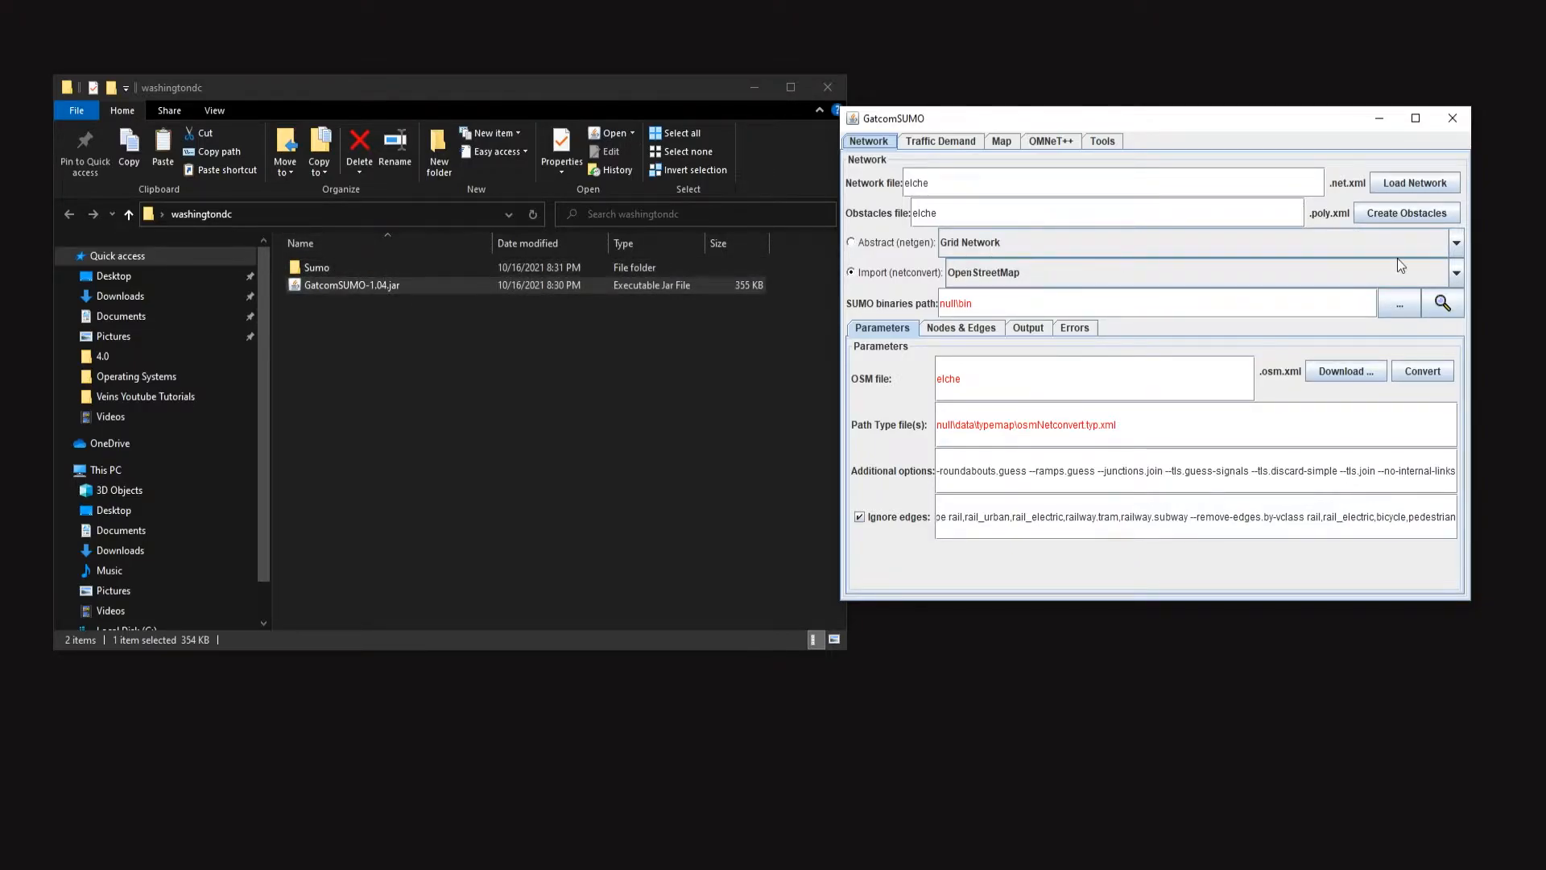
# Step: Set the SUMO binaries path to the bin folder inside washingtondc\Sumo on the desktop
pyautogui.click(1403, 304)
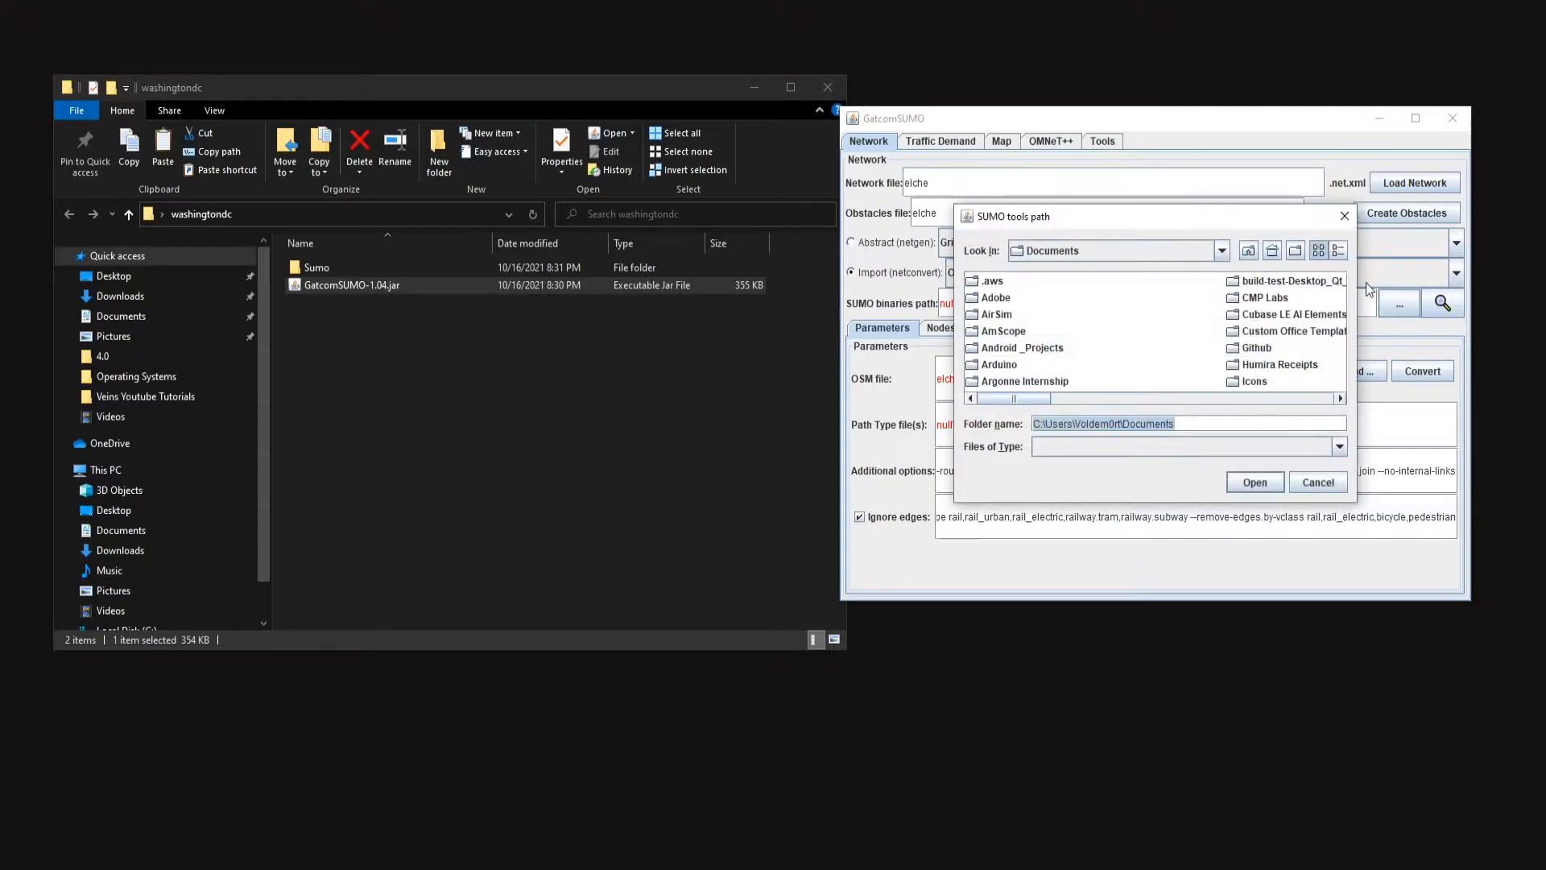
pyautogui.click(1222, 251)
pyautogui.scroll(3, 1151, 321)
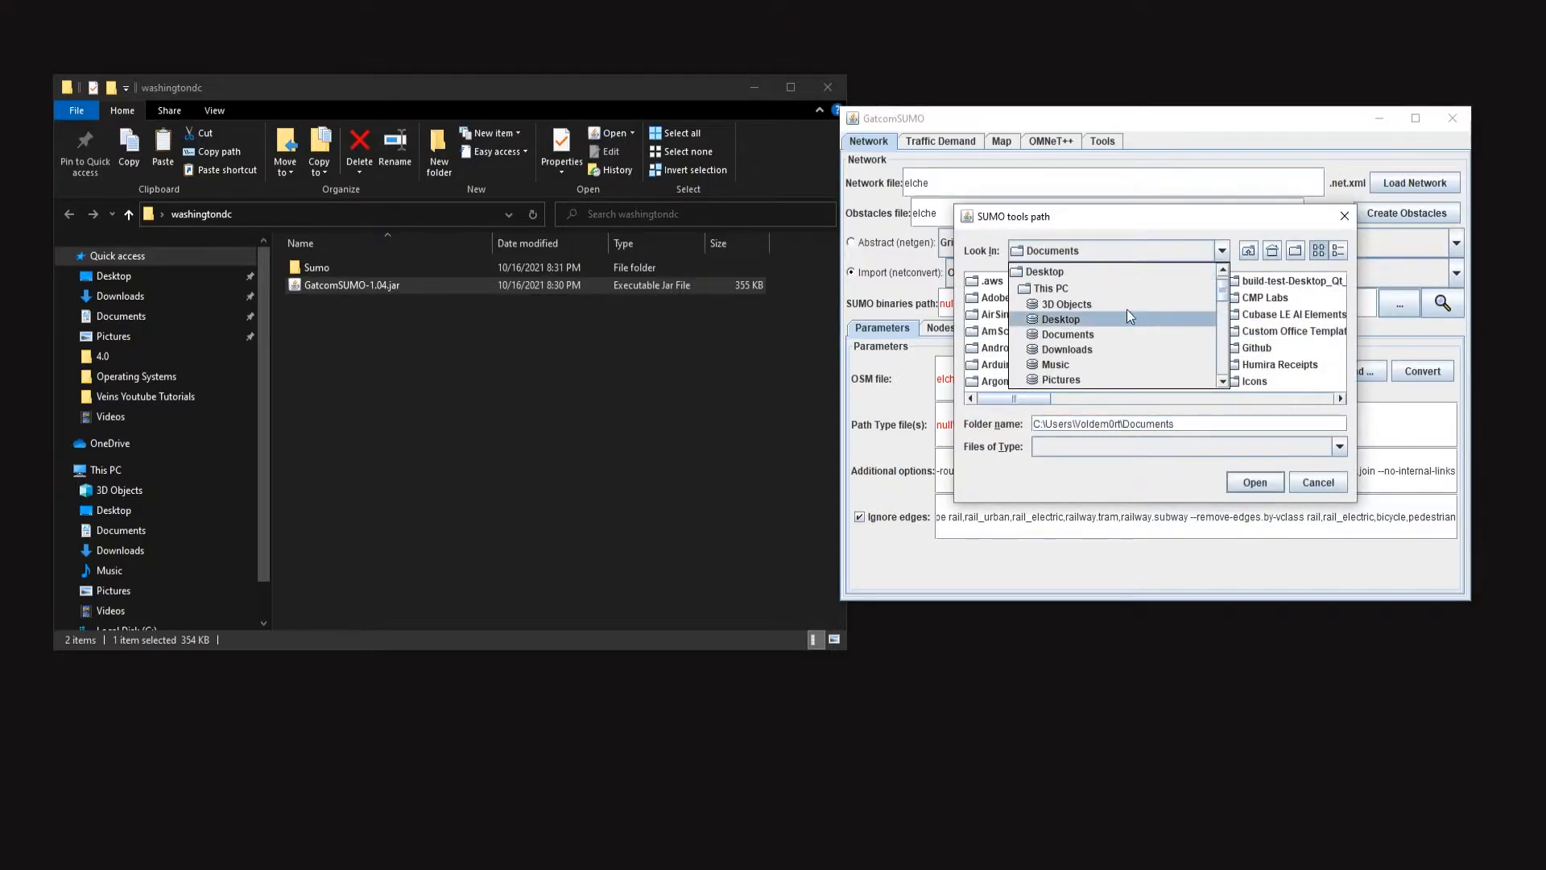
pyautogui.click(1120, 314)
pyautogui.moveTo(1100, 396); pyautogui.dragTo(1338, 400)
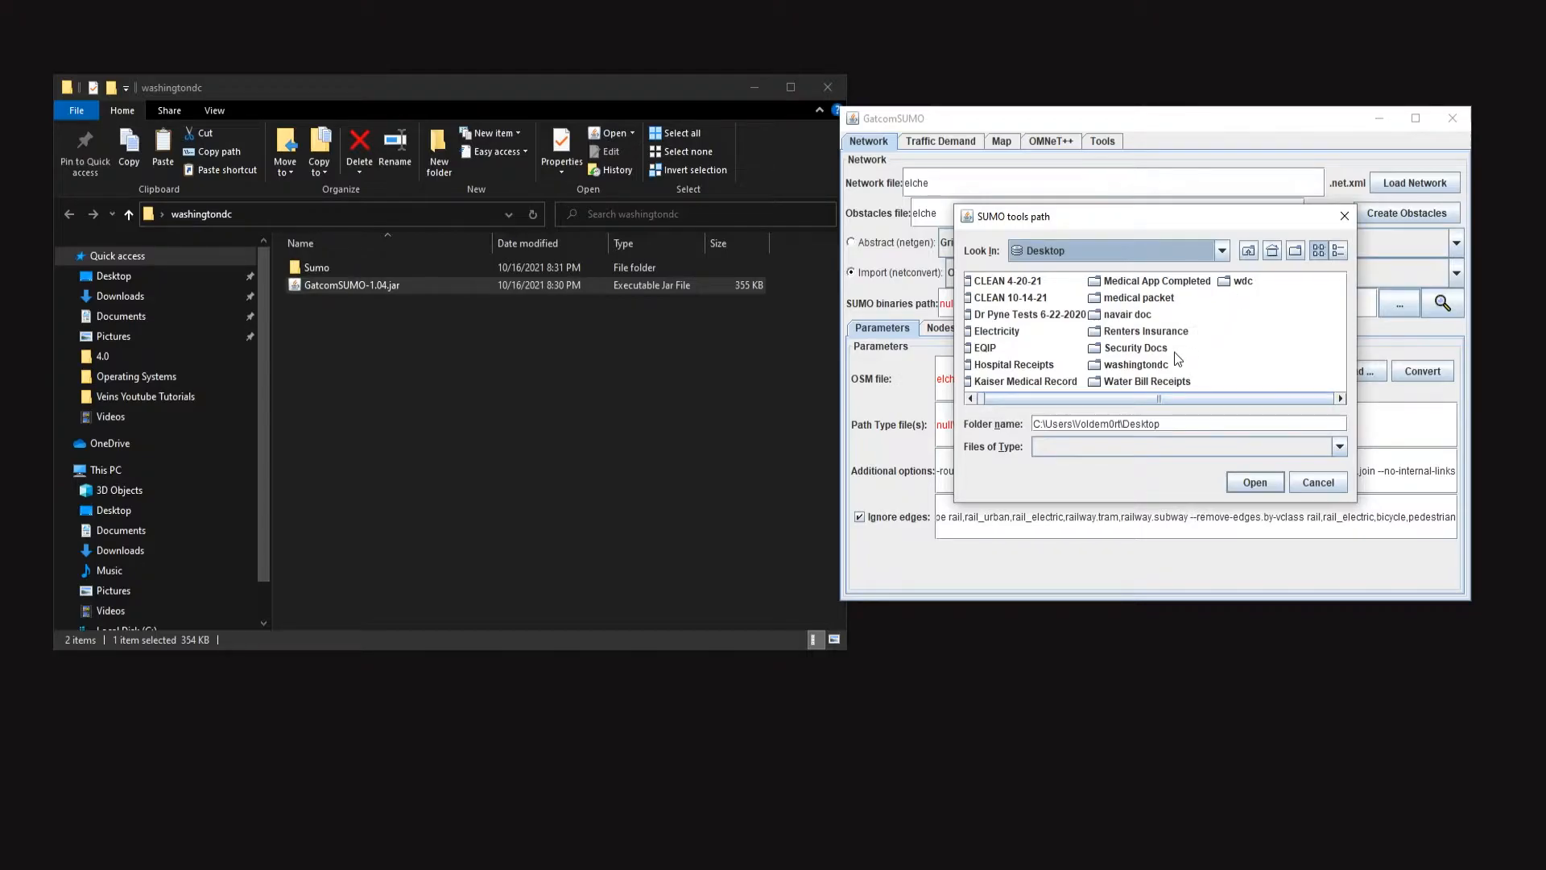
pyautogui.doubleClick(1155, 364)
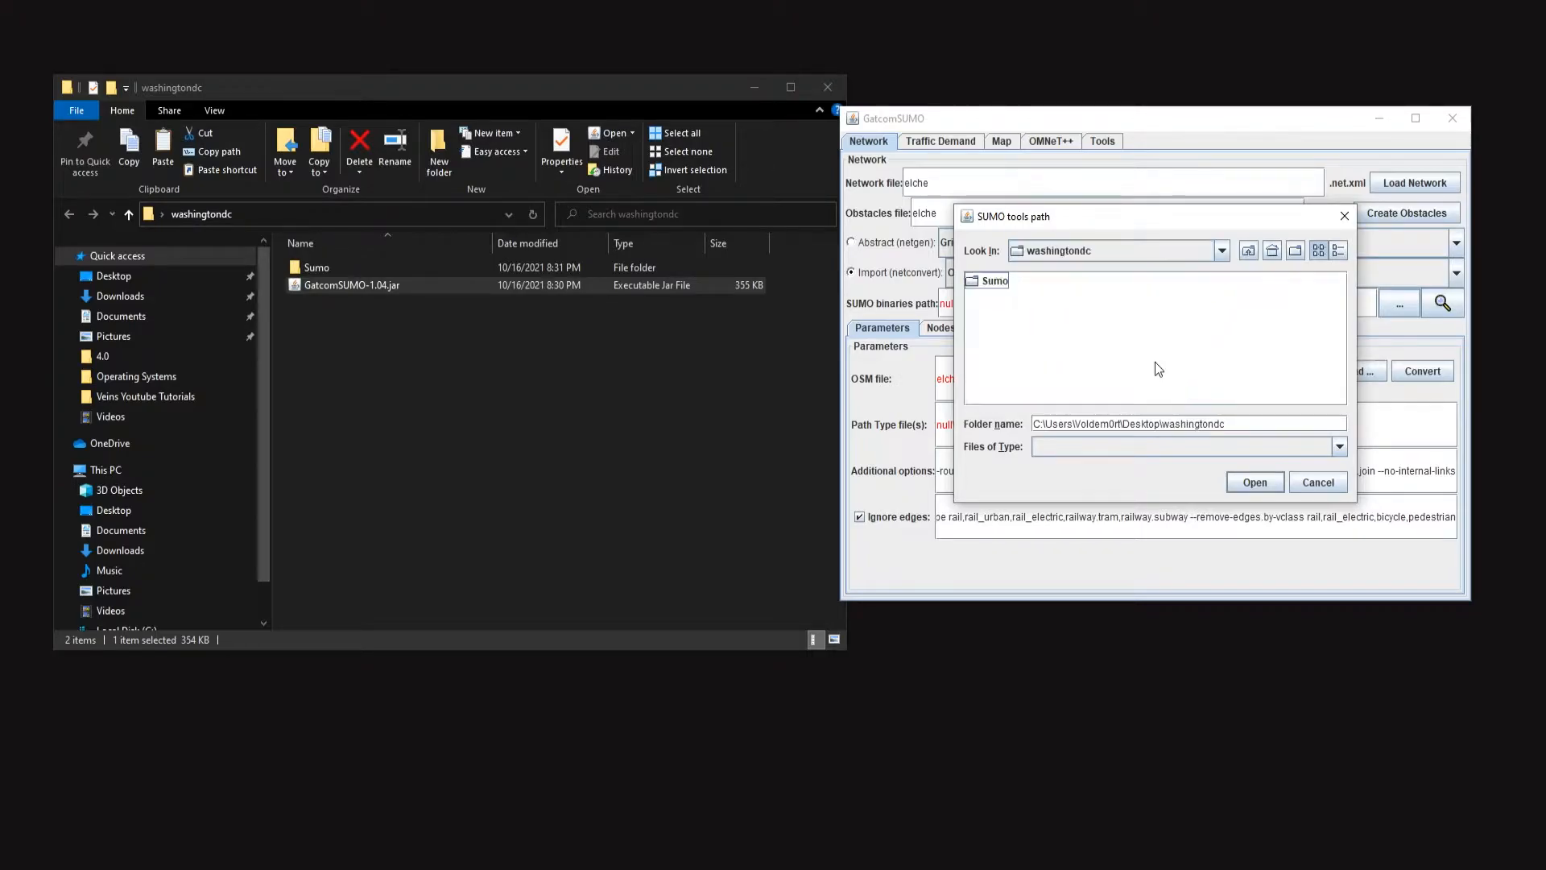
pyautogui.doubleClick(992, 280)
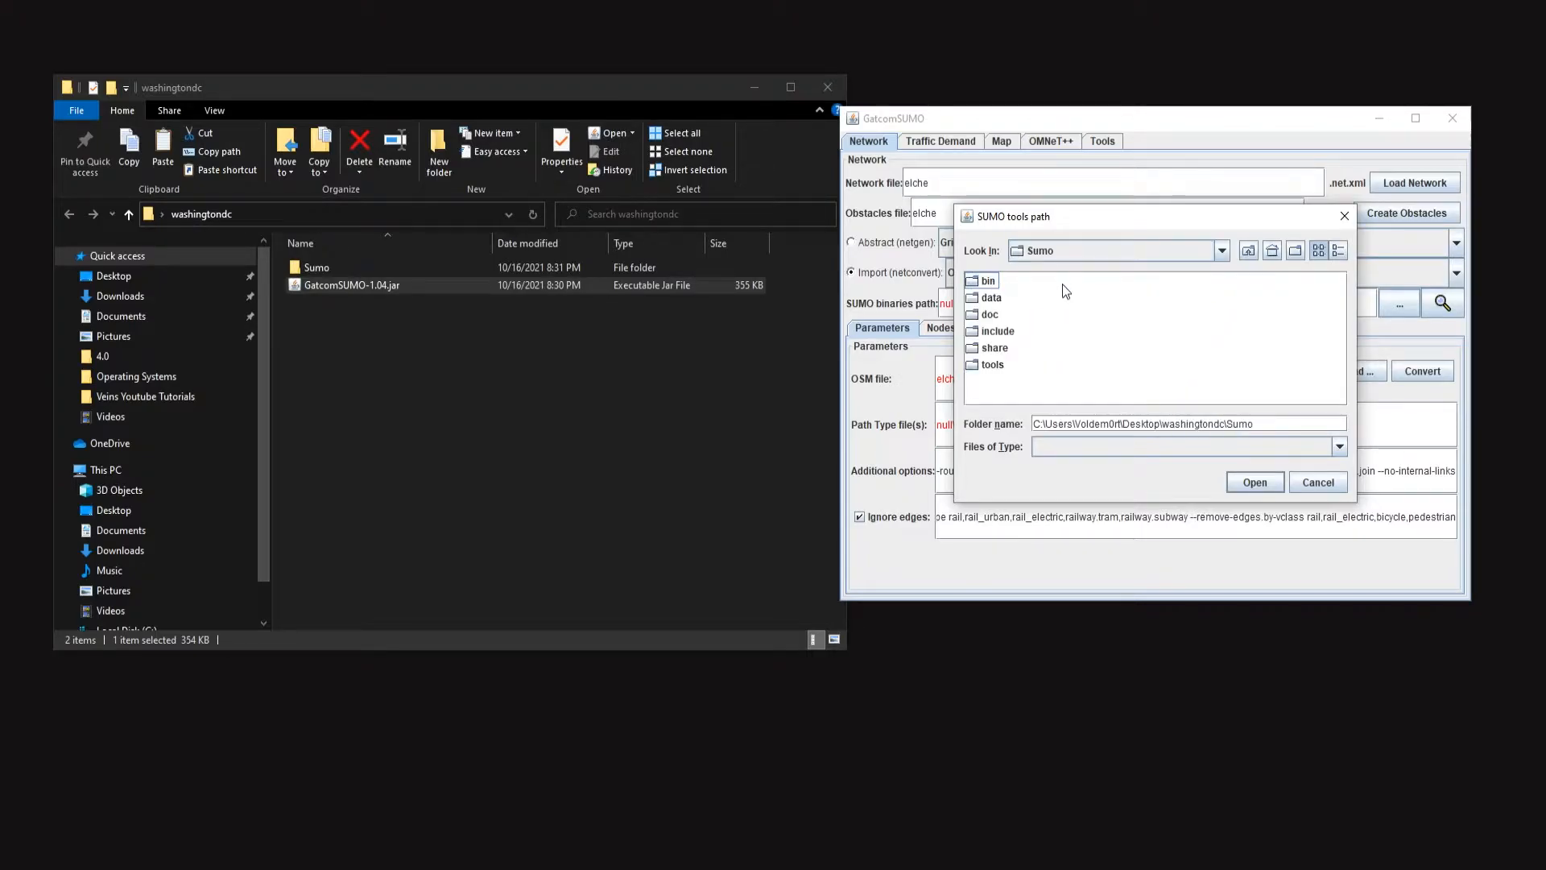
pyautogui.doubleClick(987, 281)
pyautogui.click(1257, 481)
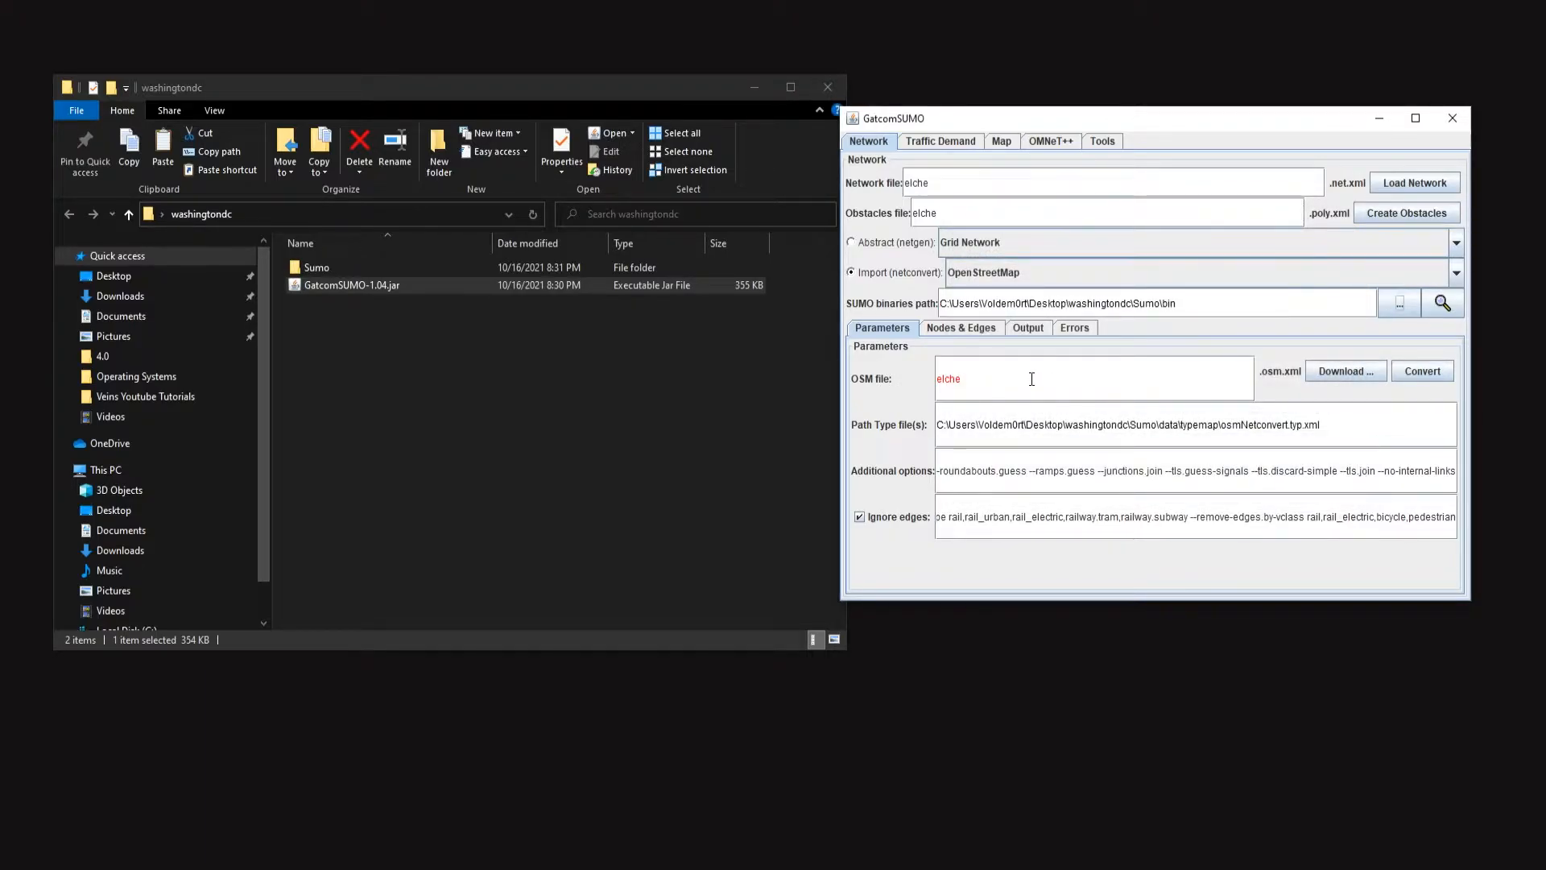
# Step: Name the OSM file washingtondc and set the coordinates for its map download to Latitude-Longitude
pyautogui.doubleClick(939, 380)
pyautogui.write('washingtondc')
pyautogui.click(1343, 373)
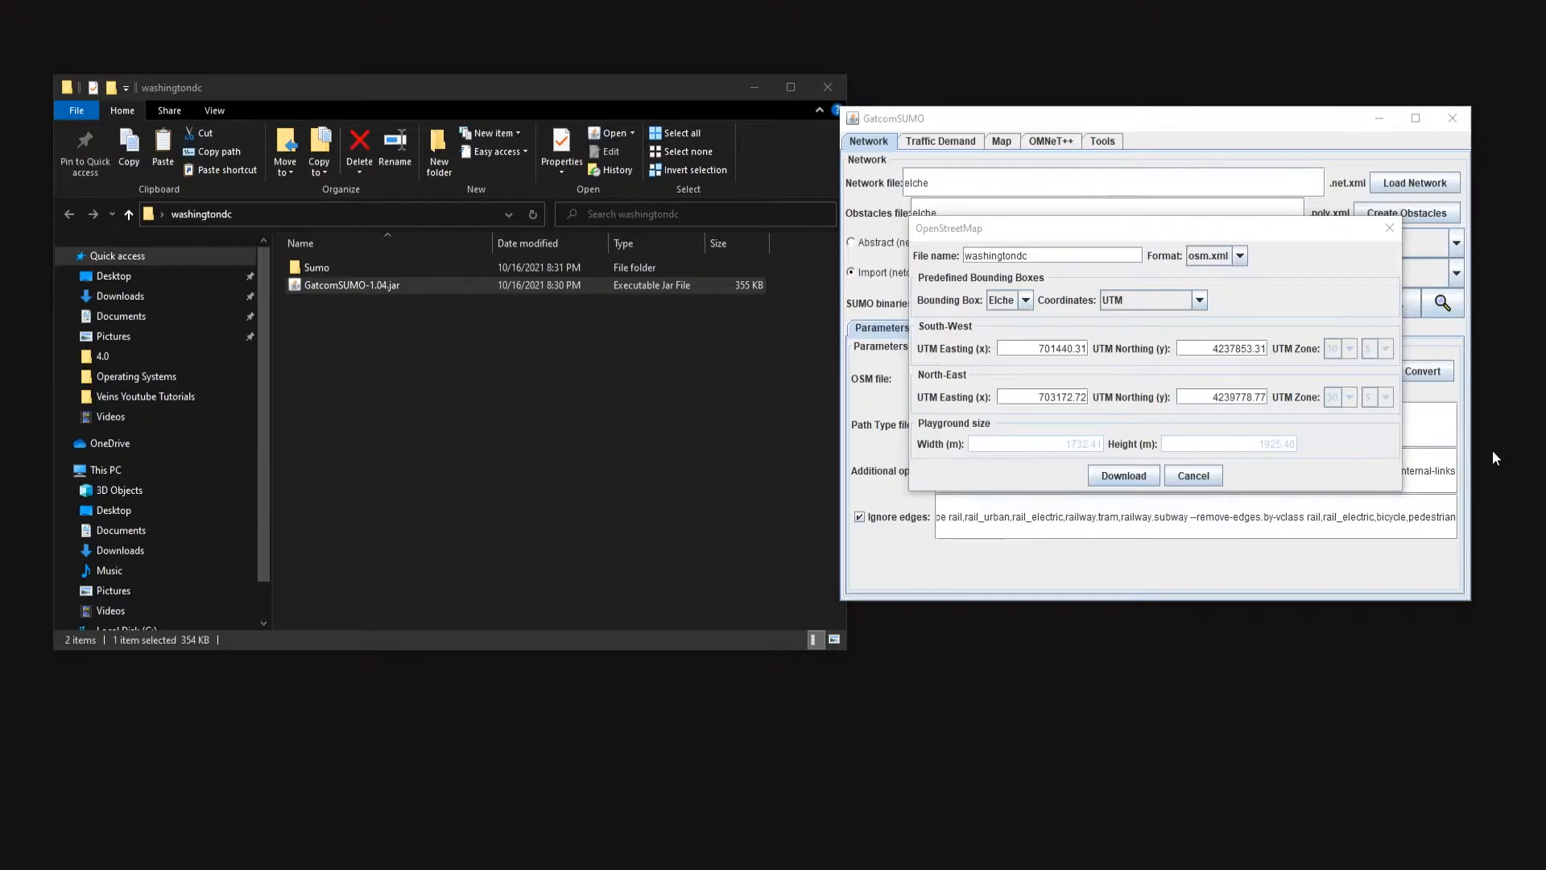
pyautogui.click(1199, 301)
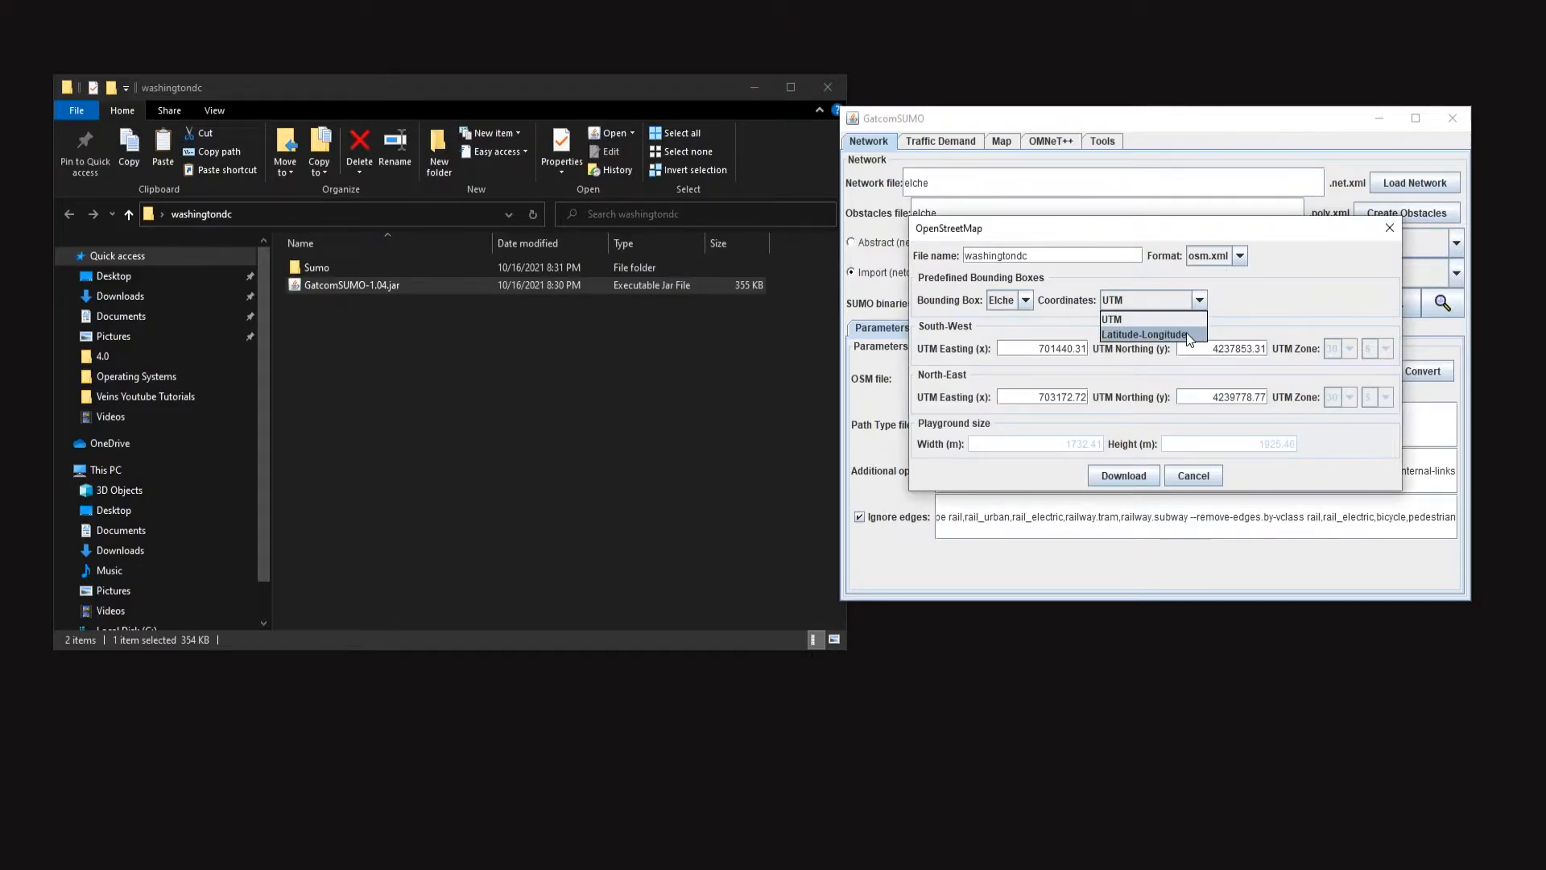
pyautogui.click(1190, 335)
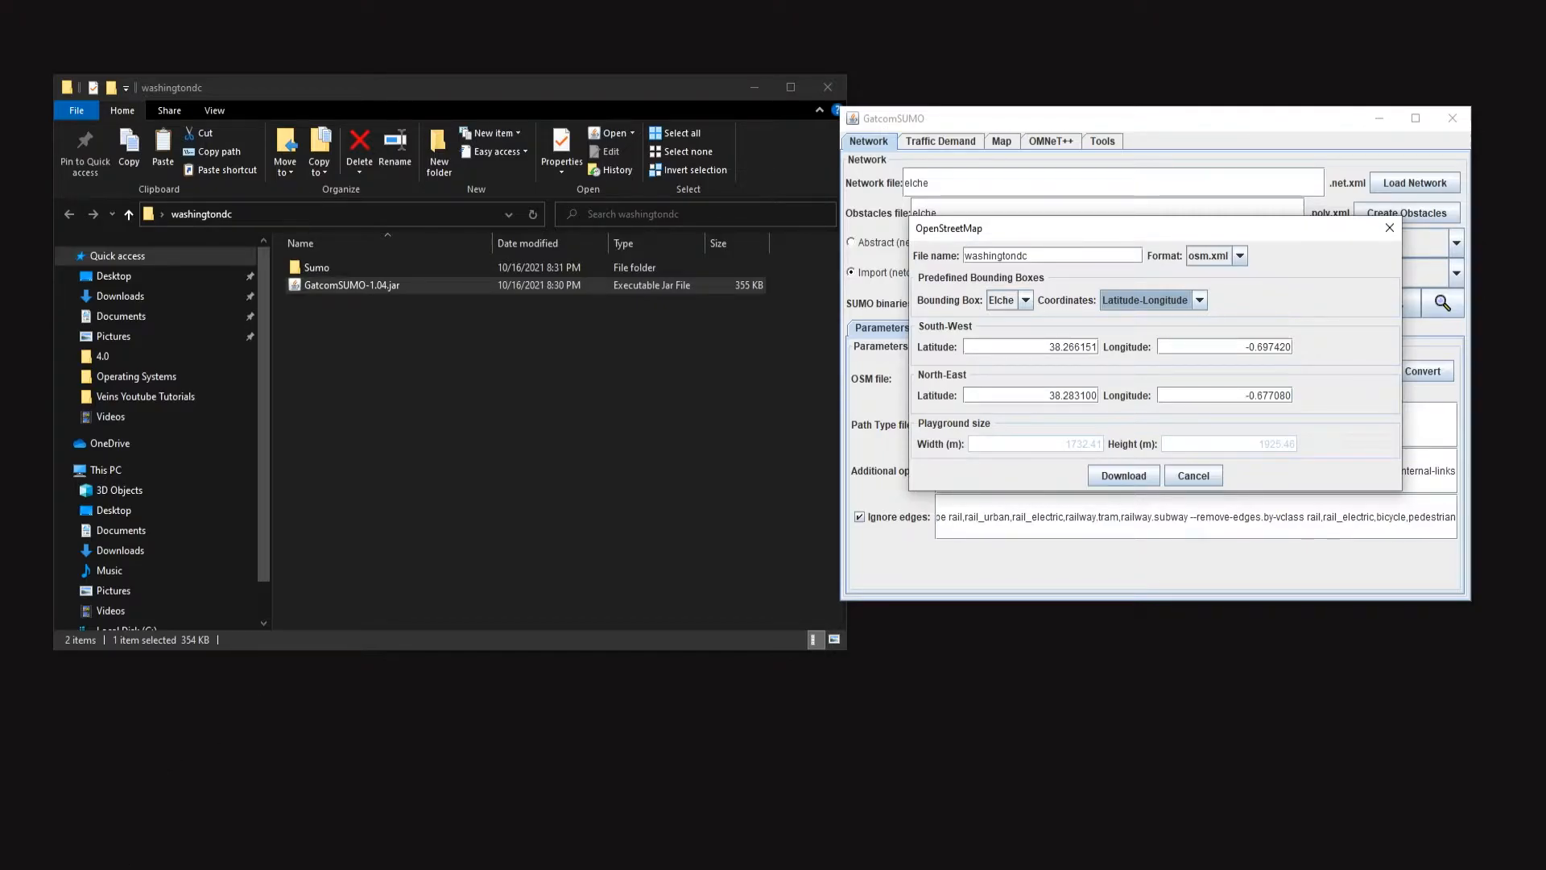
# Step: Switch to OpenStreetMap in the browser, search for washington dc and open the result for the city in the District of Columbia
pyautogui.click(145, 868)
pyautogui.click(185, 818)
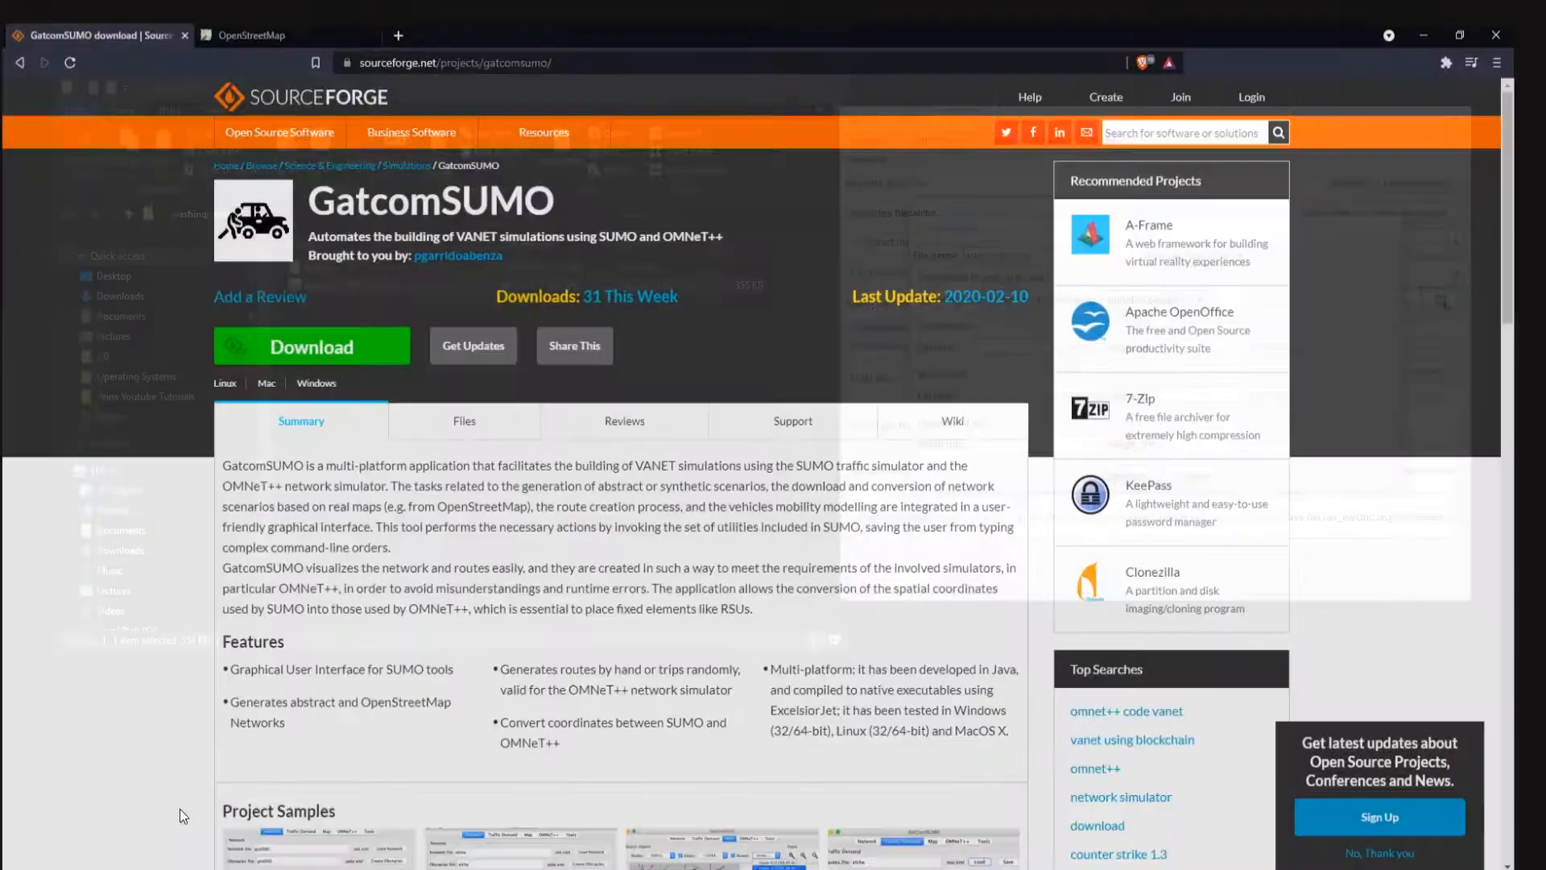
pyautogui.click(292, 16)
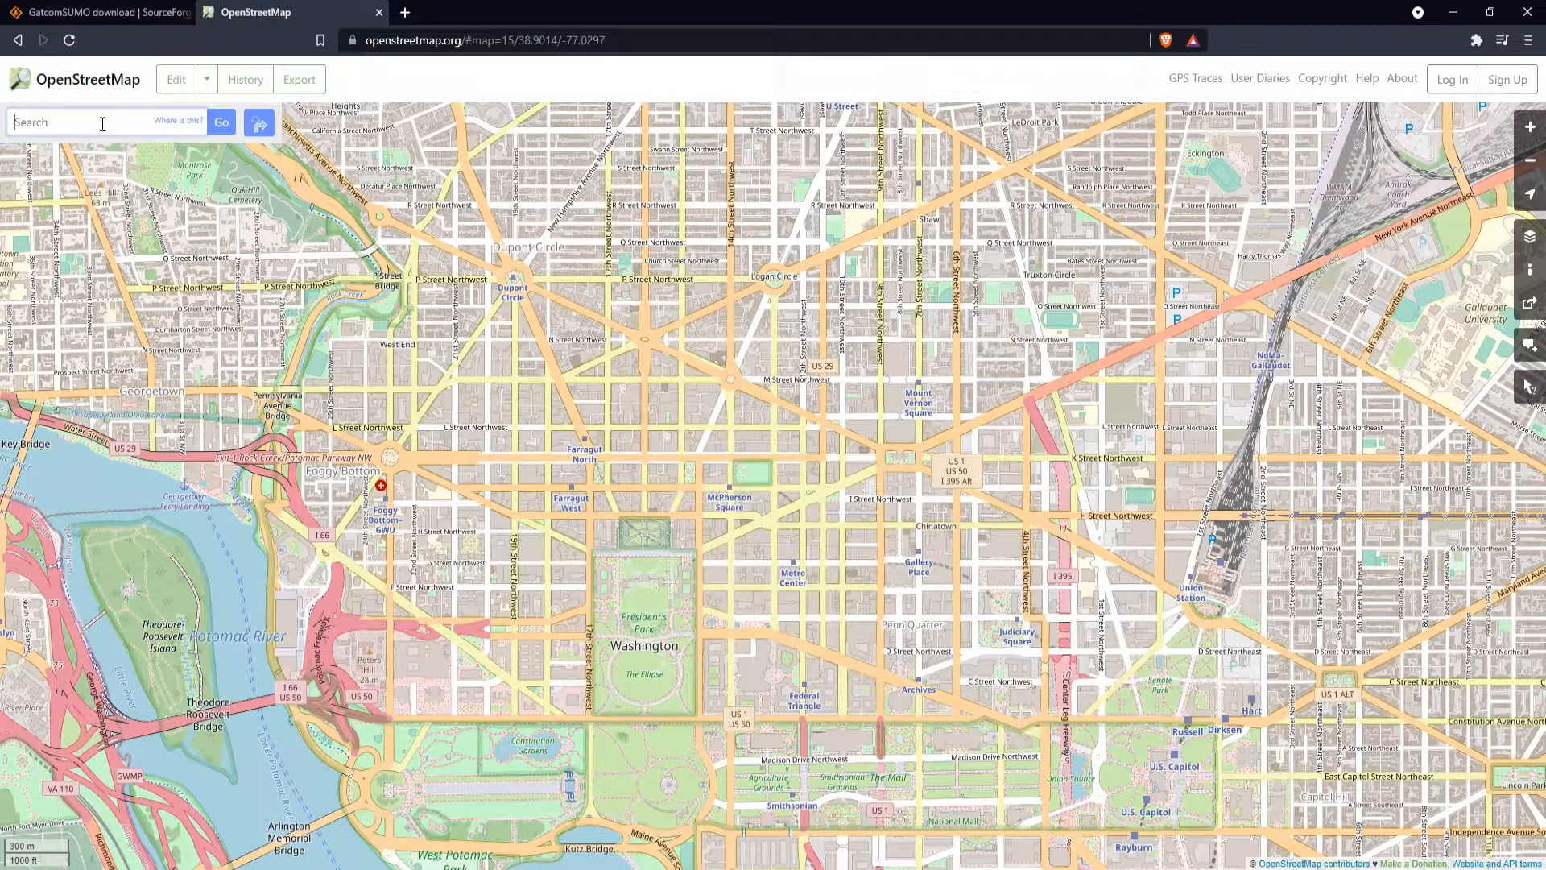
pyautogui.write('washington')
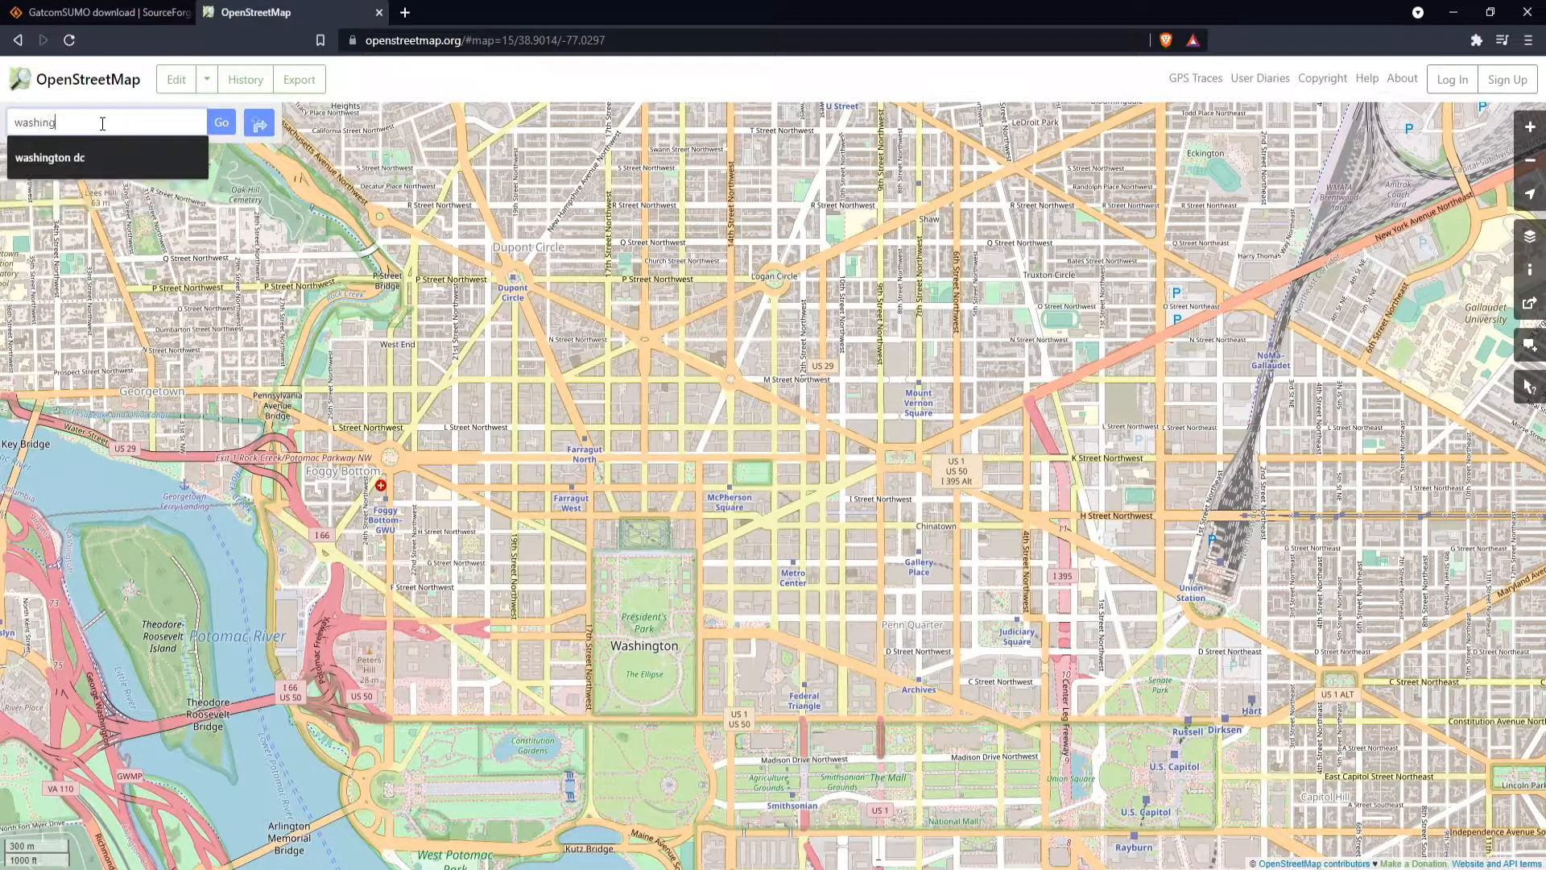
pyautogui.write(' dc')
pyautogui.press('Return')
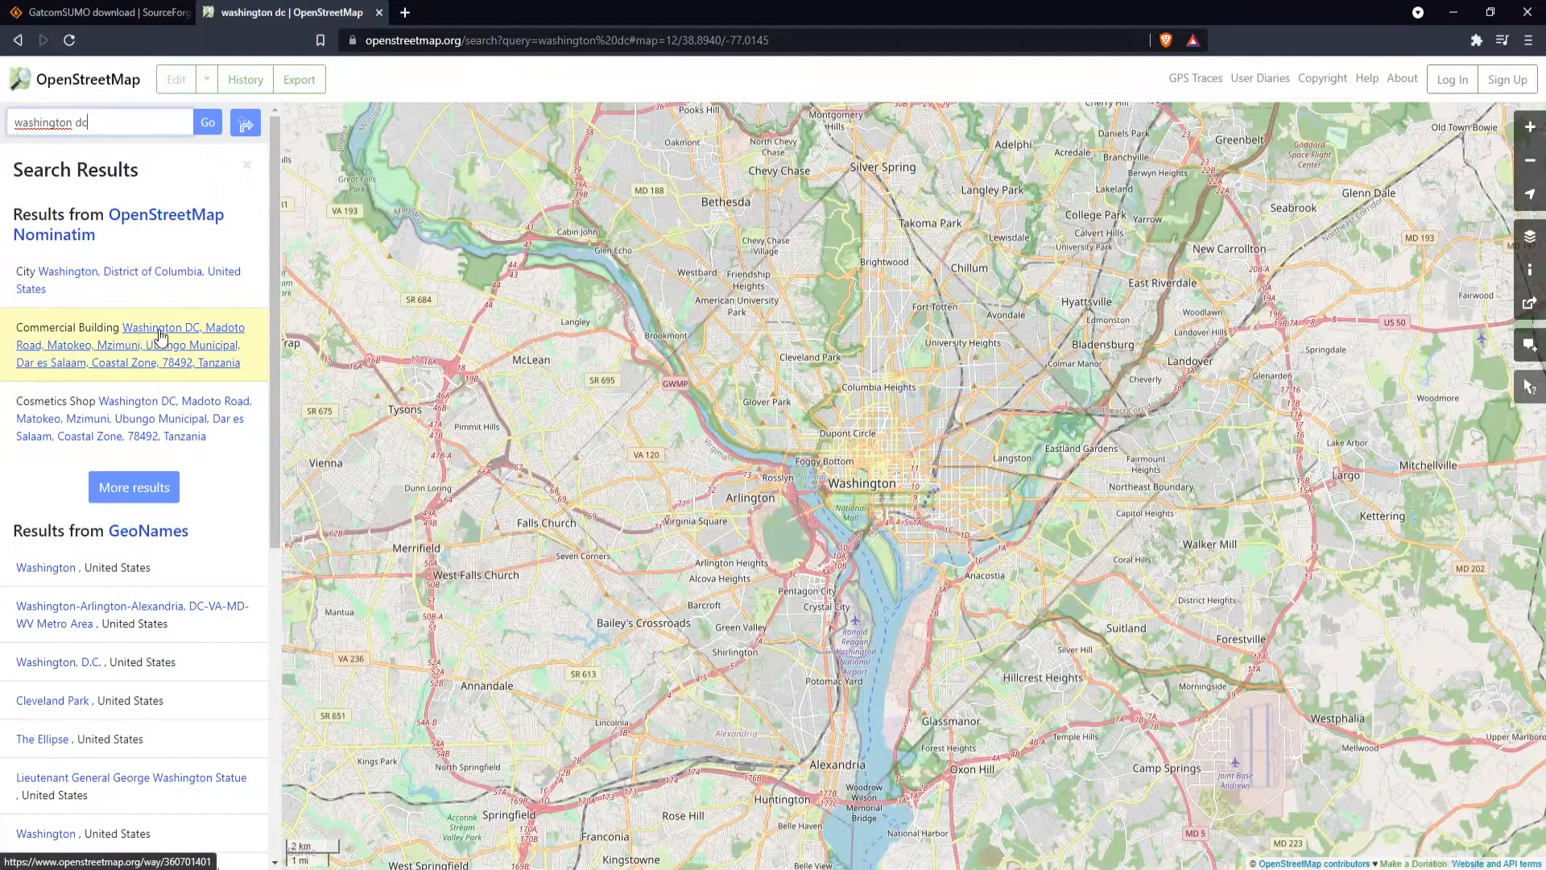
pyautogui.click(181, 273)
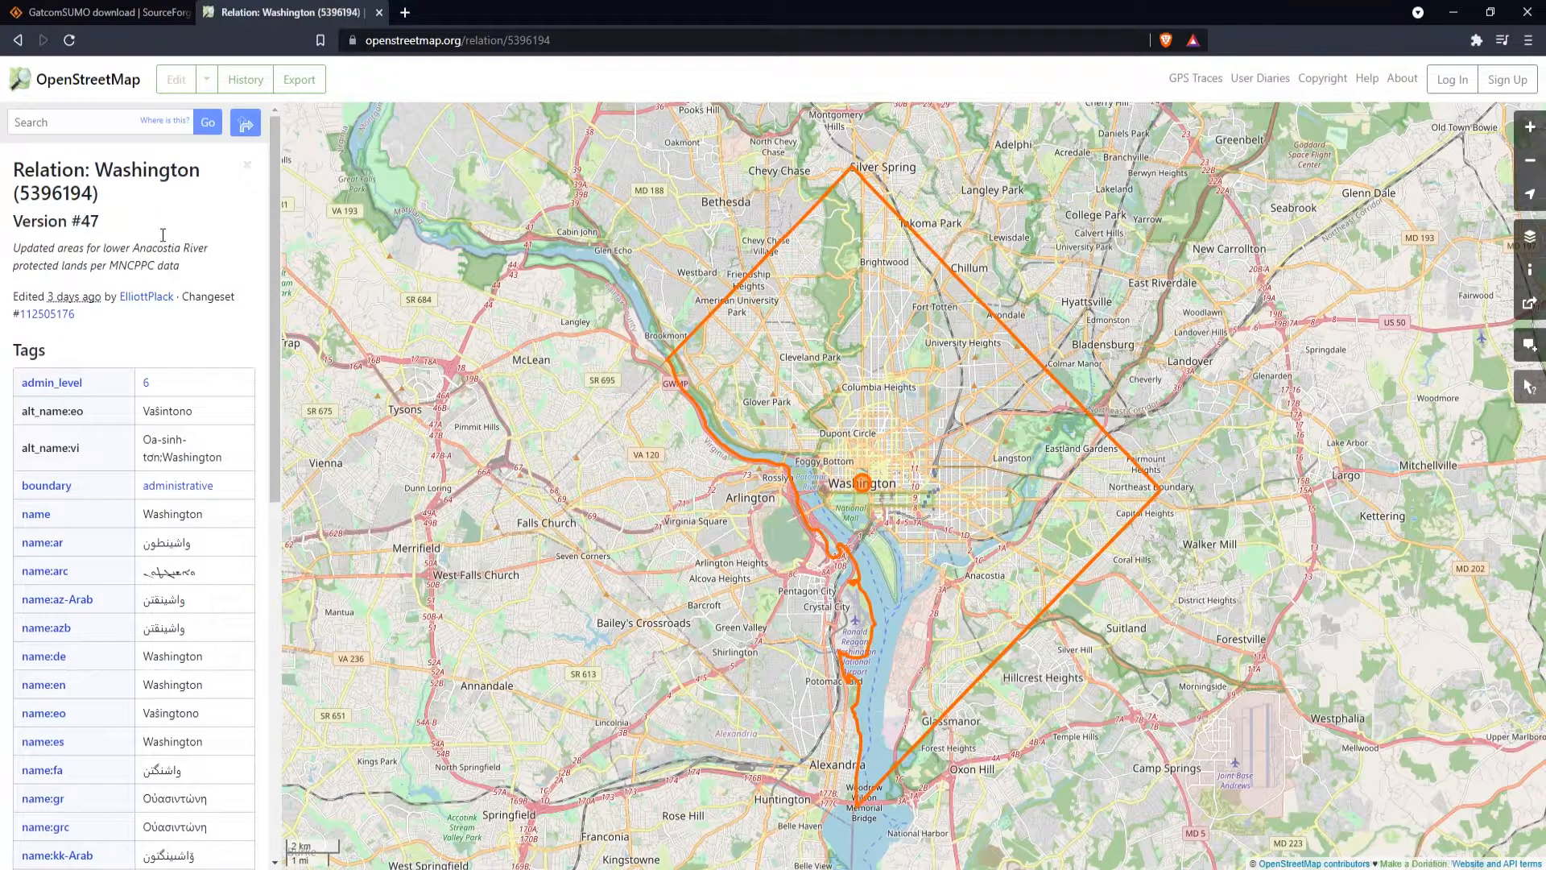
# Step: Manually select a central Washington export area bounded by latitudes 38.8916 and 38.9061 and longitudes -77.0493 and -77.0162
pyautogui.scroll(4, 870, 509)
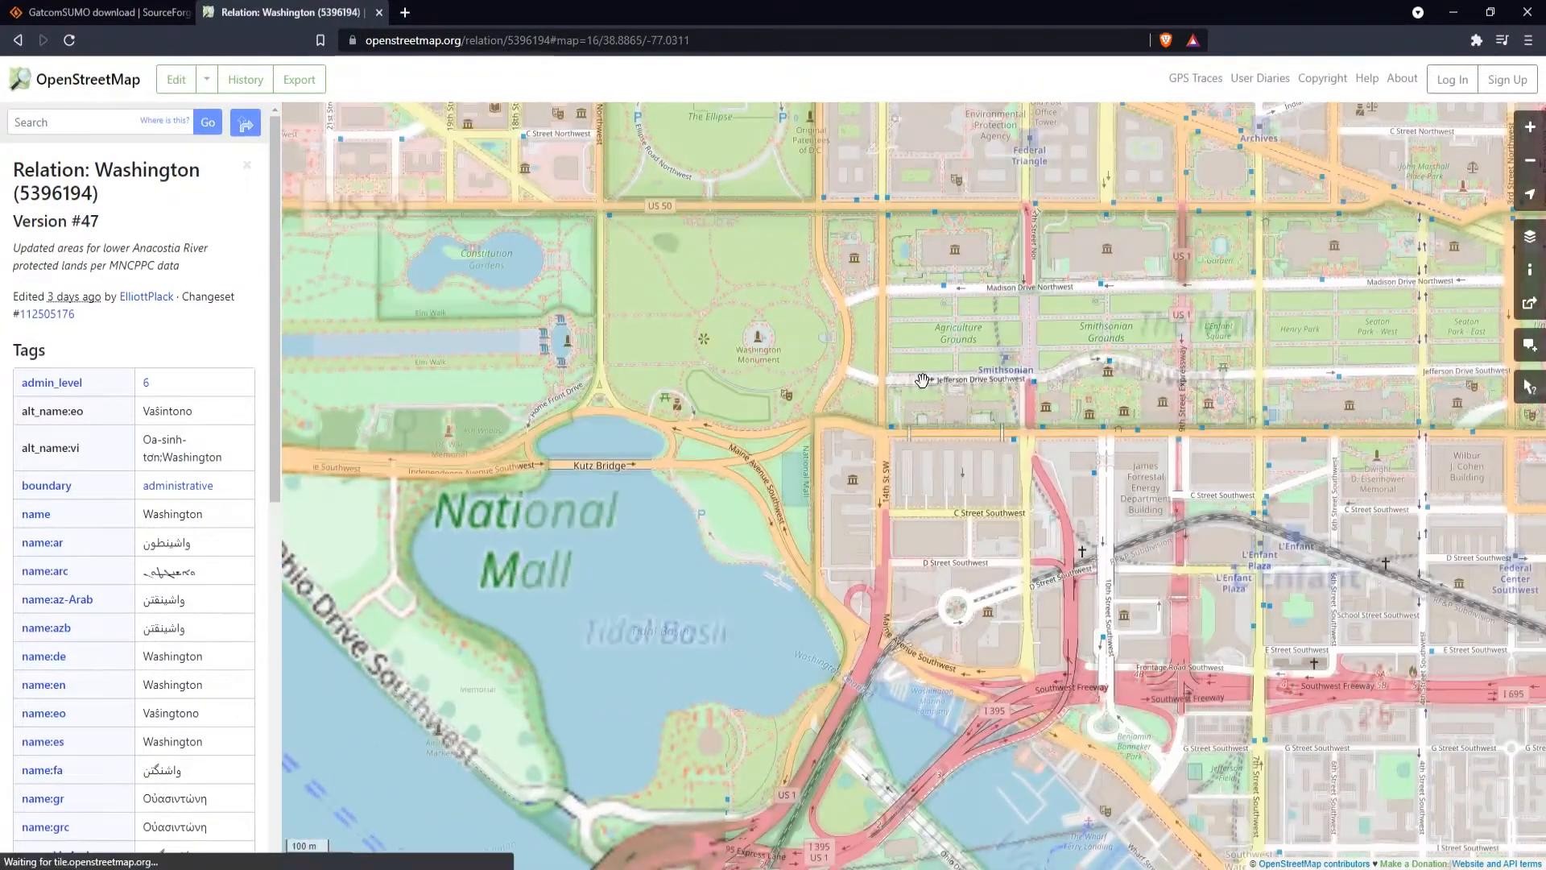
pyautogui.moveTo(922, 380); pyautogui.dragTo(996, 801)
pyautogui.scroll(-1, 989, 719)
pyautogui.moveTo(987, 594); pyautogui.dragTo(910, 622)
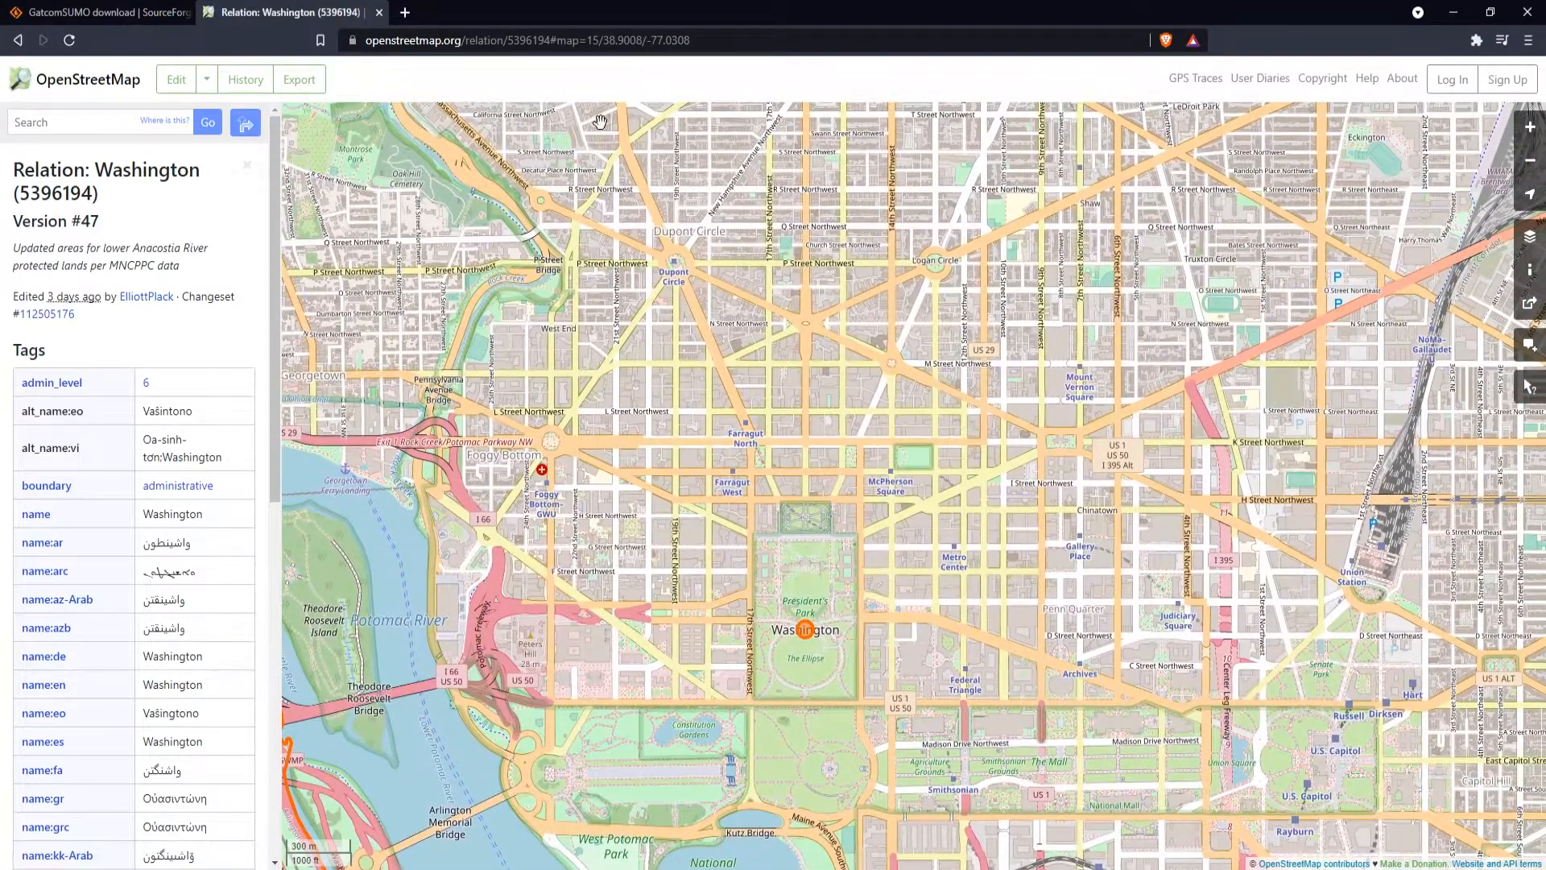
pyautogui.click(302, 87)
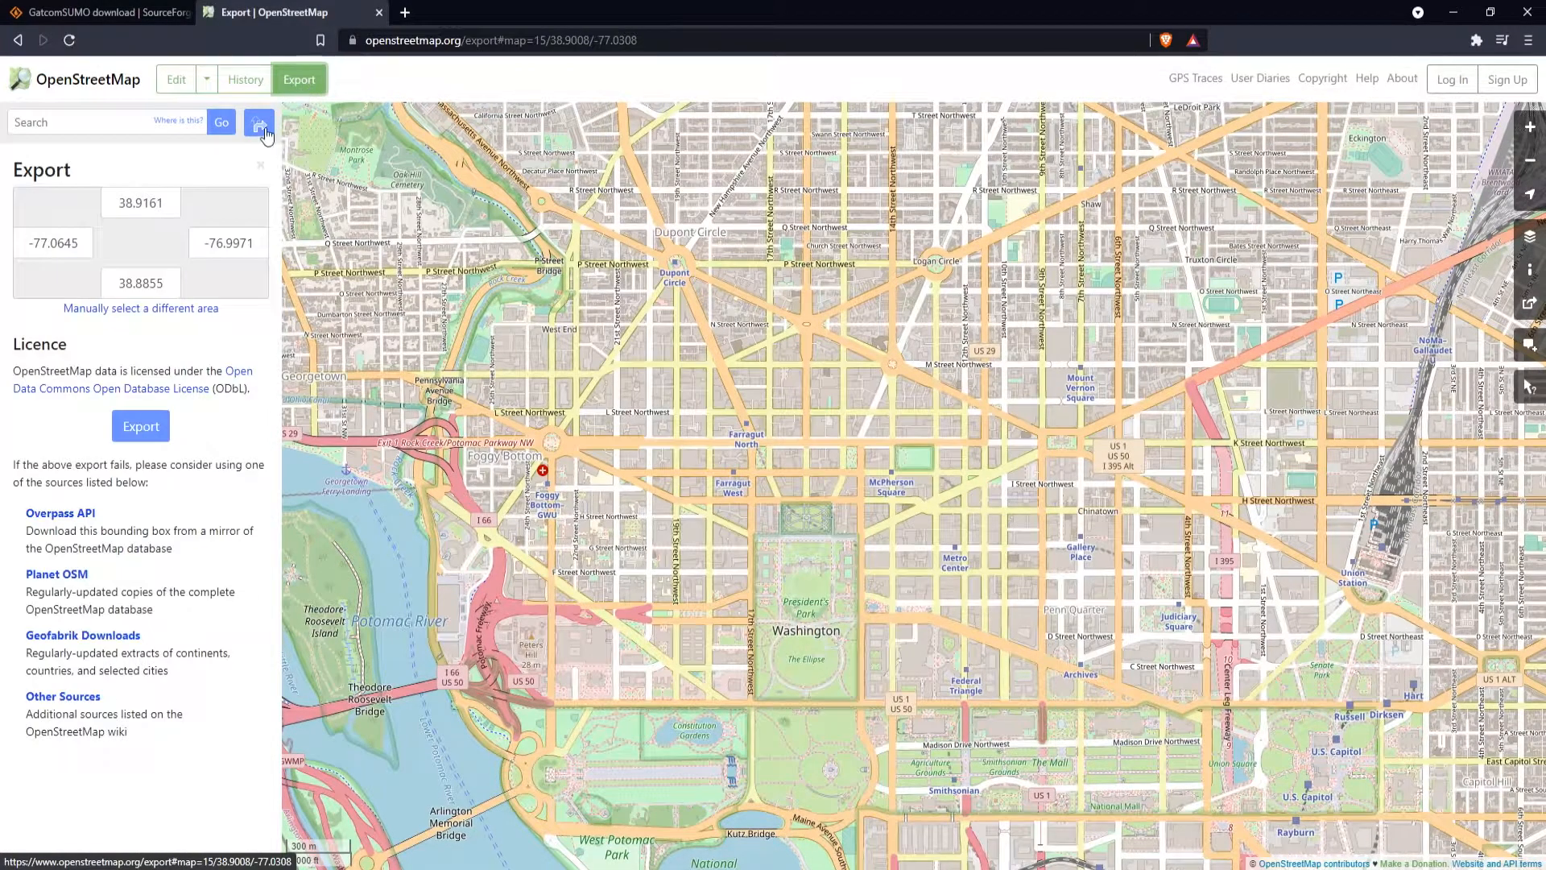
pyautogui.click(119, 312)
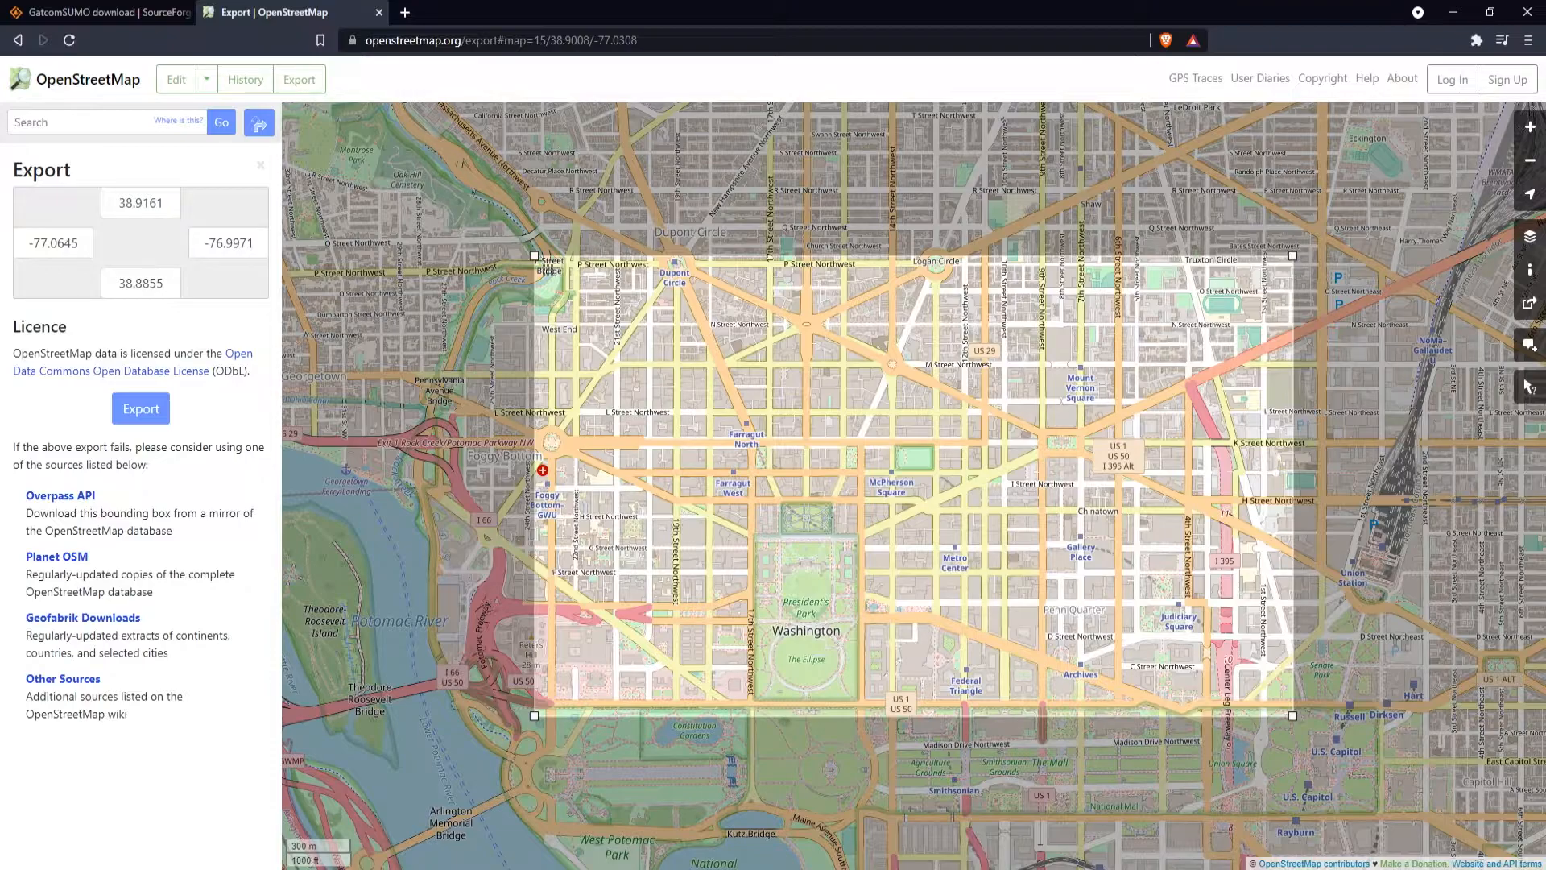
pyautogui.moveTo(1293, 256); pyautogui.dragTo(1187, 350)
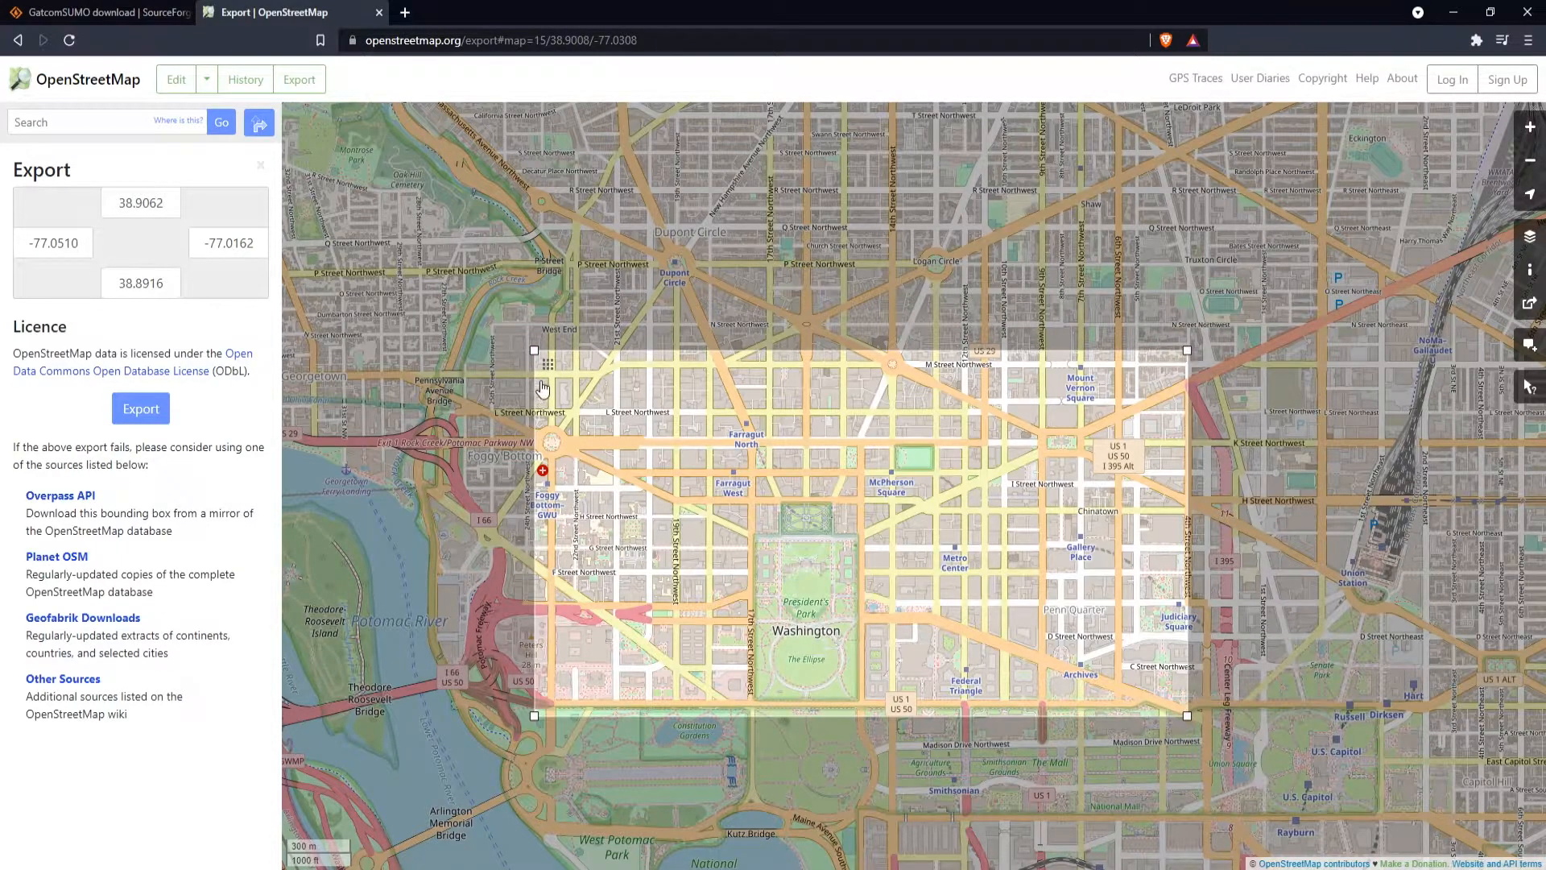
pyautogui.moveTo(534, 351); pyautogui.dragTo(567, 351)
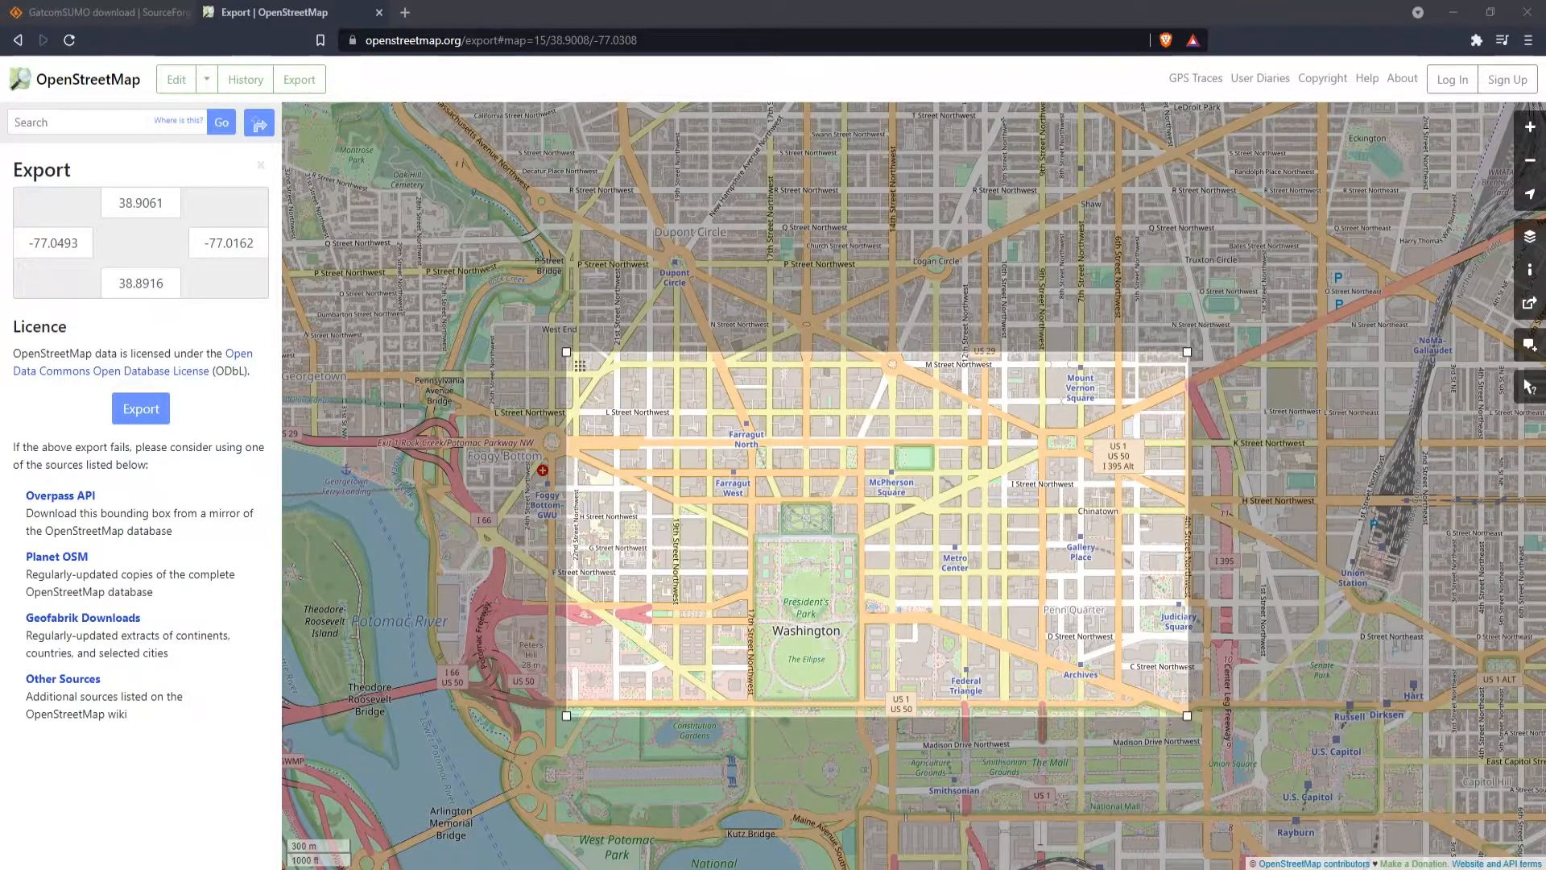
# Step: Copy the export area's southern latitude into GatcomSUMO, setting the South-West latitude to 38.8916
pyautogui.click(1490, 867)
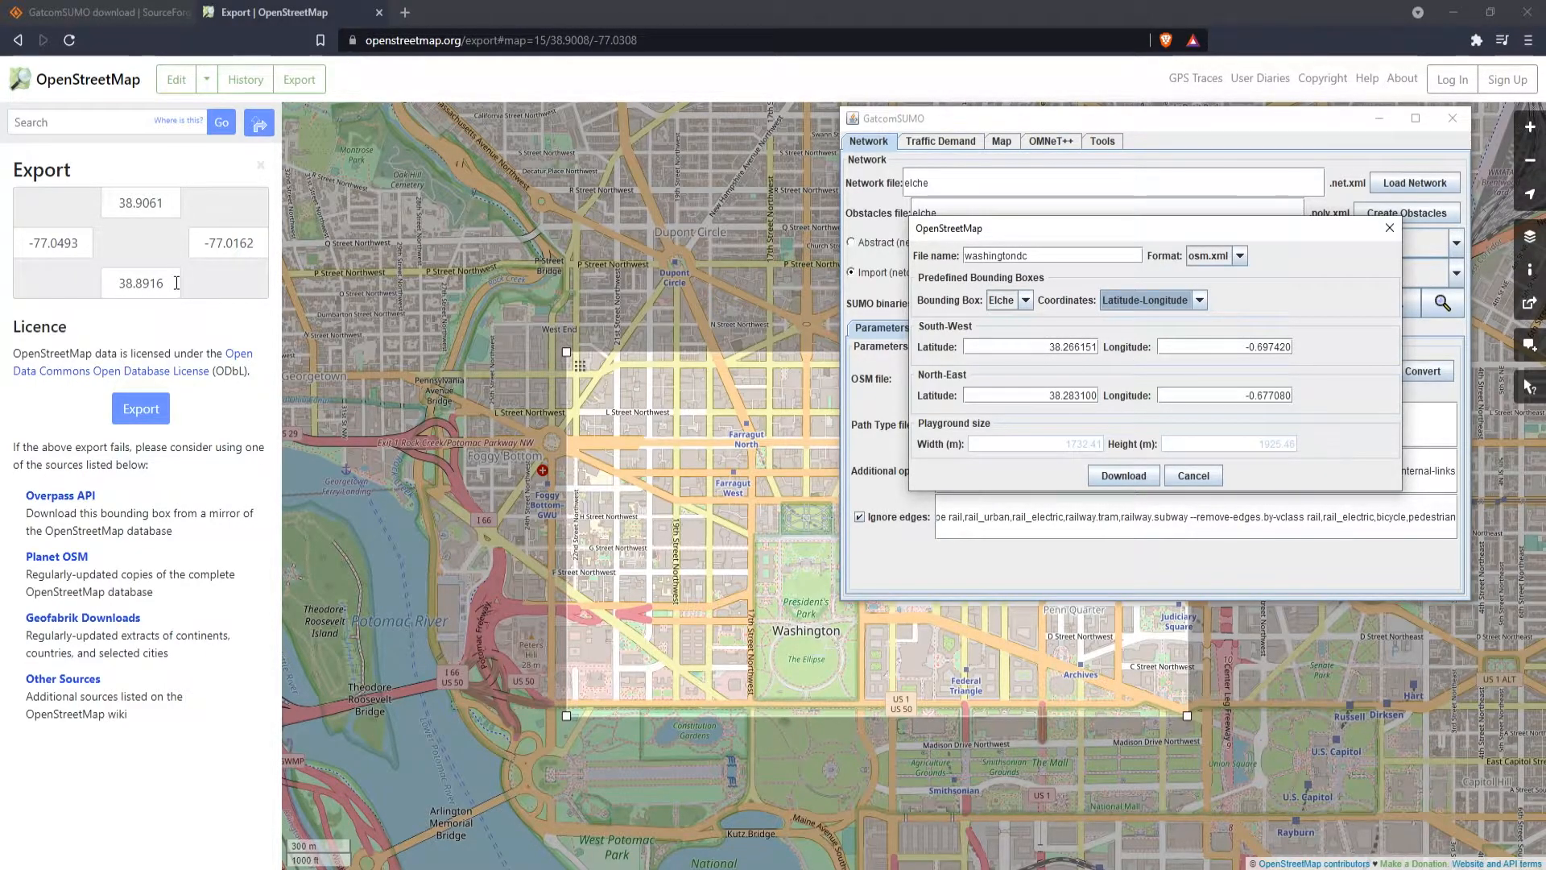
pyautogui.doubleClick(145, 284)
pyautogui.rightClick(142, 285)
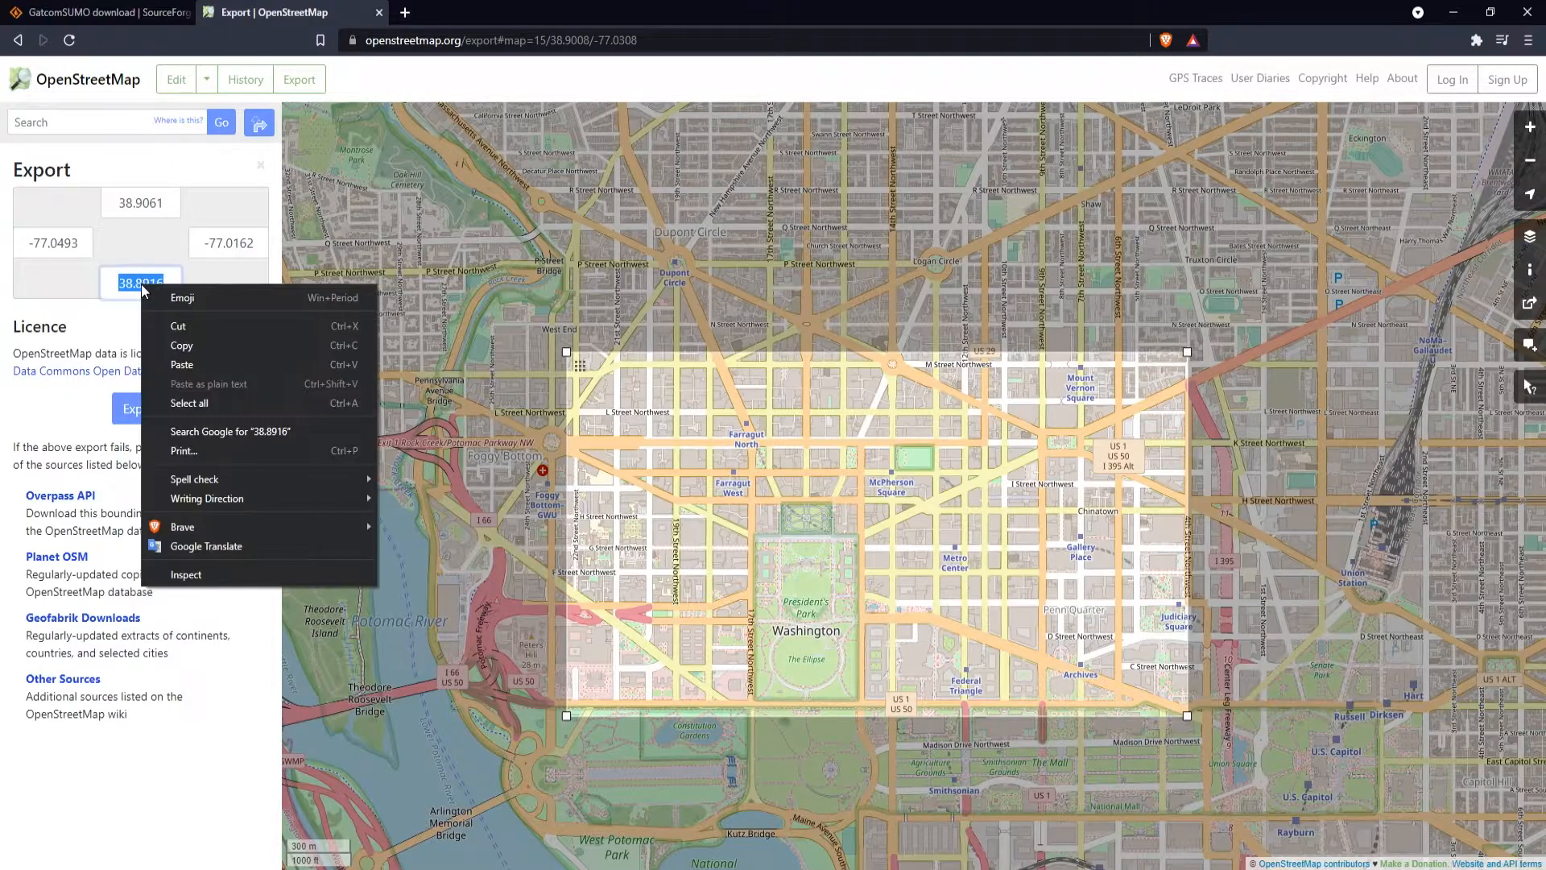
pyautogui.click(205, 352)
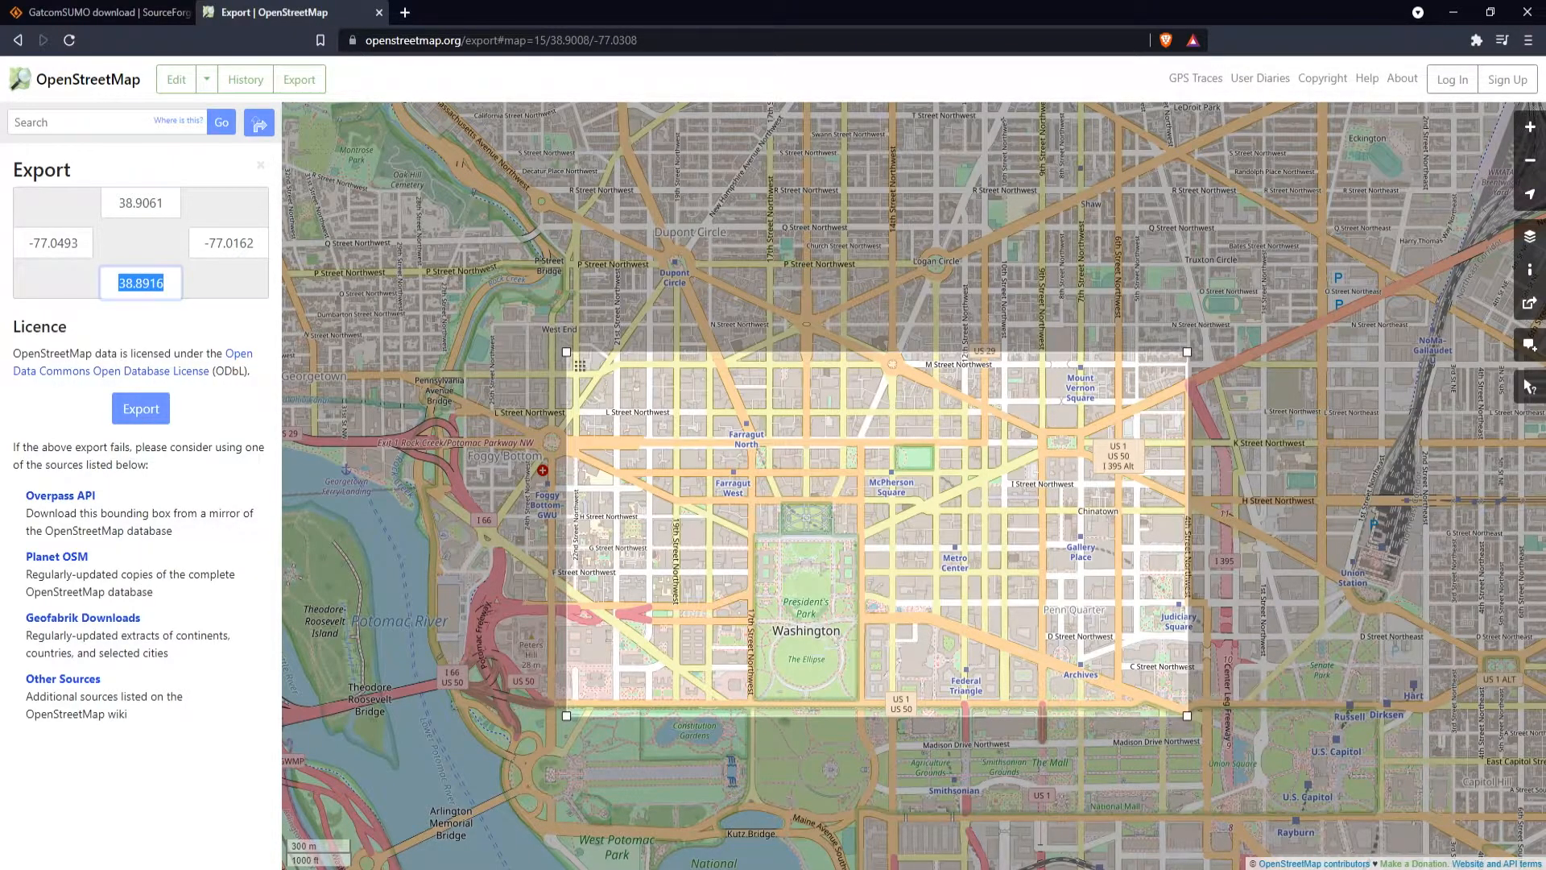
pyautogui.hotkey('alt', 'Tab')
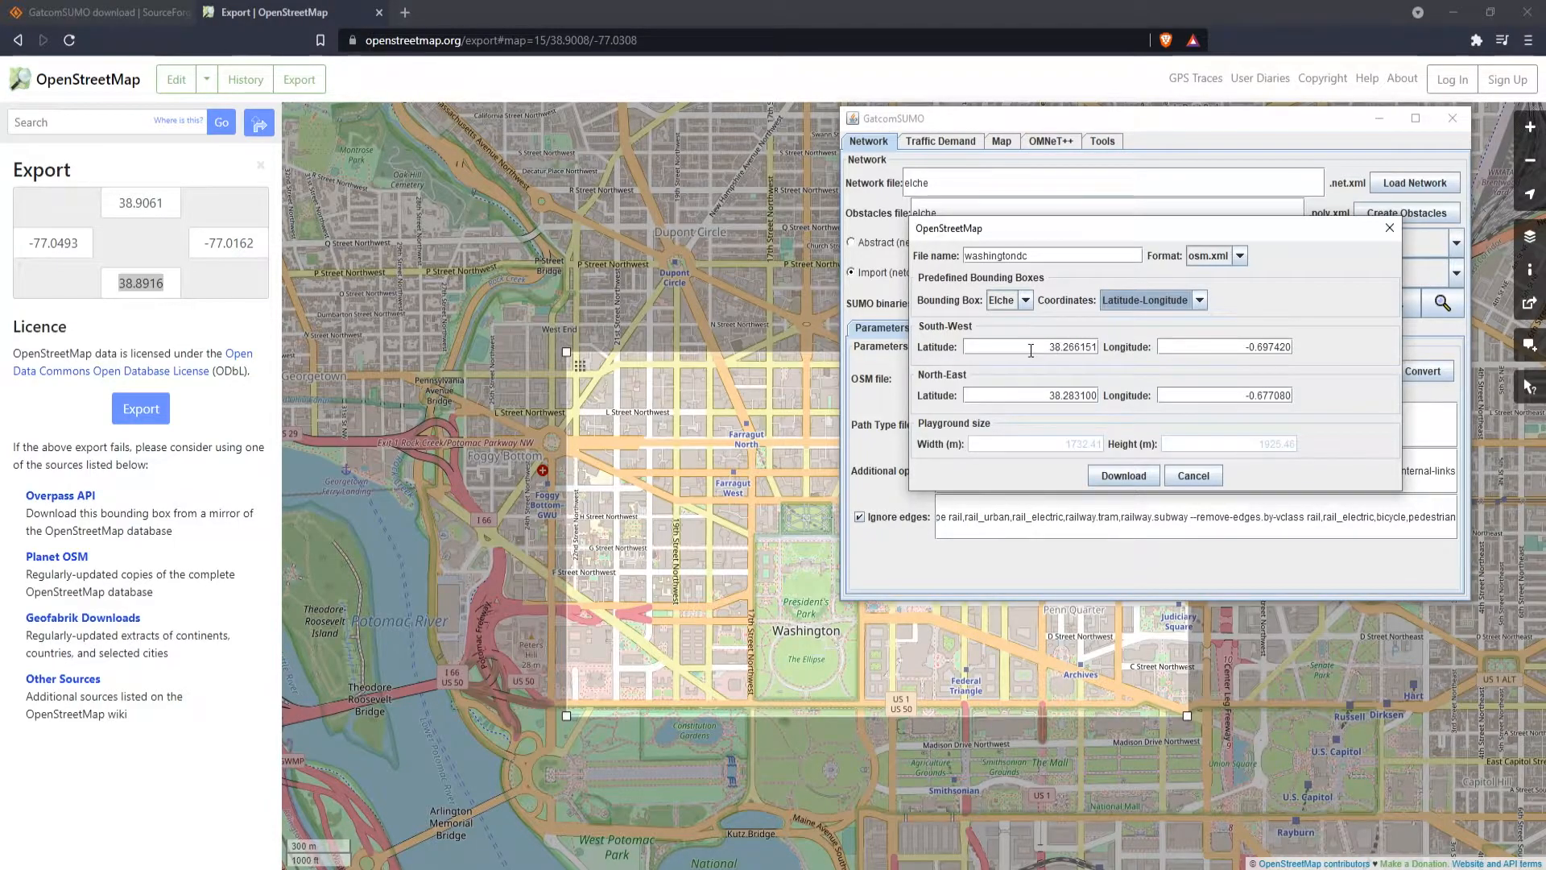
pyautogui.moveTo(1045, 347); pyautogui.dragTo(1126, 360)
pyautogui.hotkey('ctrl', 'v')
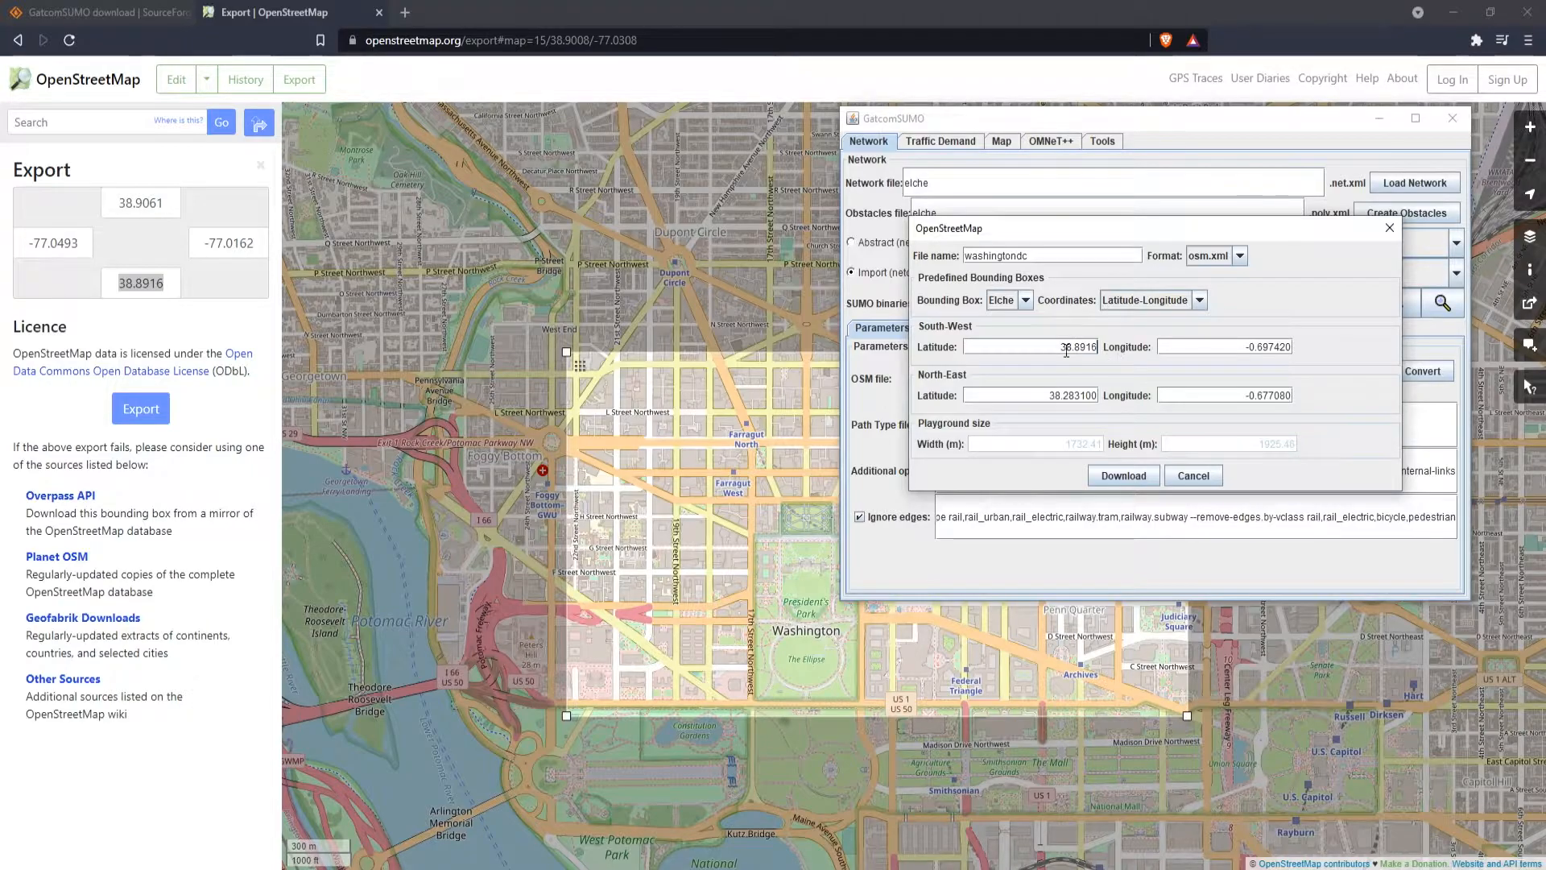
# Step: Copy the export area's northern latitude into GatcomSUMO, setting the North-East latitude to 38.9061
pyautogui.moveTo(119, 203); pyautogui.dragTo(150, 207)
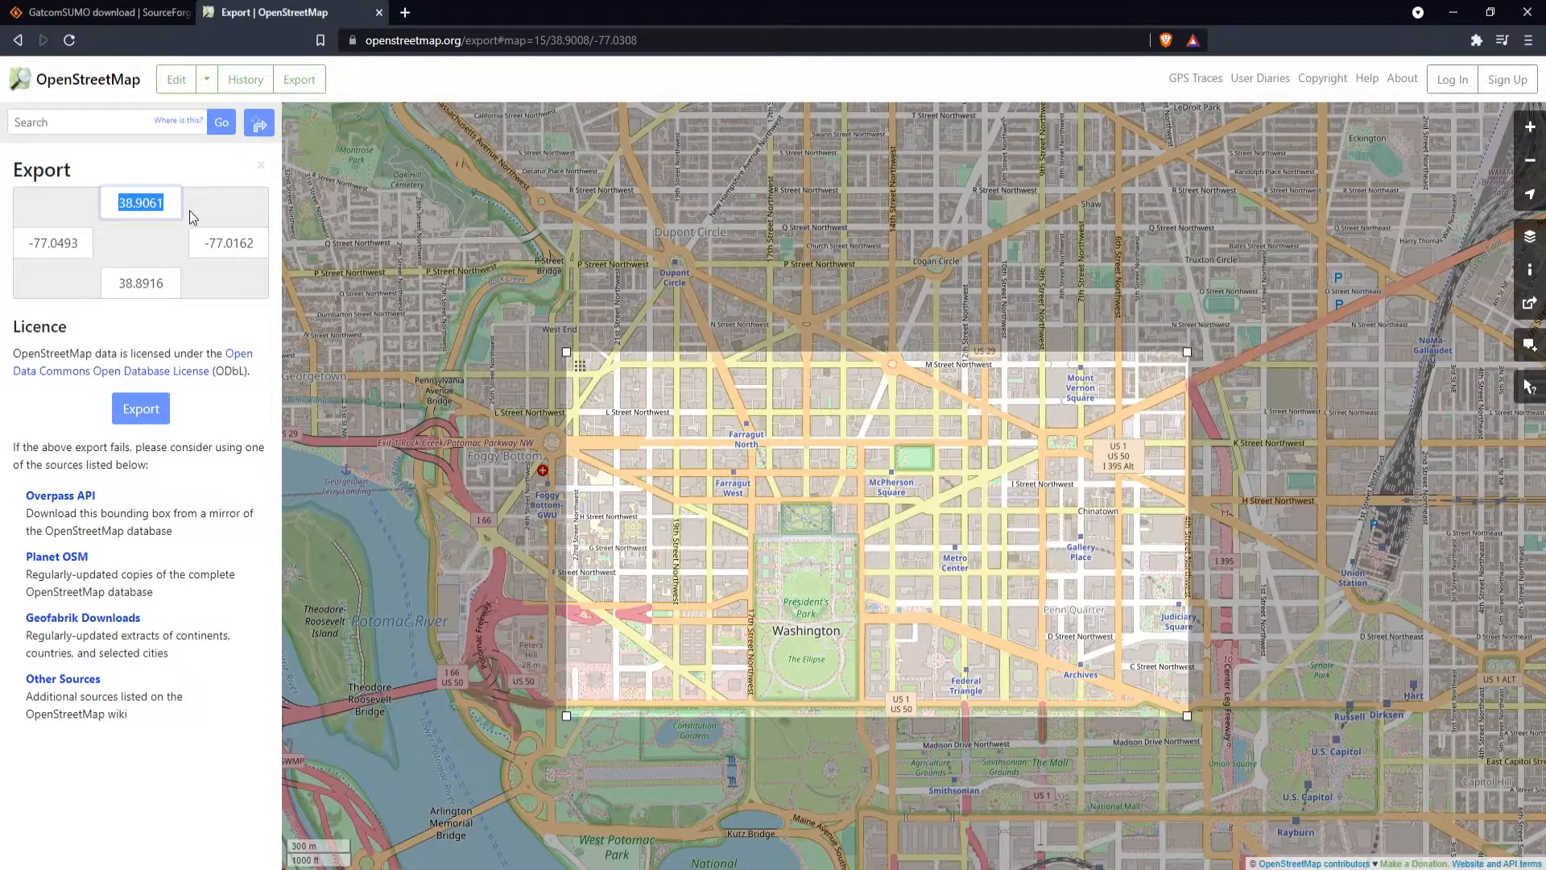
pyautogui.hotkey('ctrl', 'v')
pyautogui.hotkey('ctrl', 'z')
pyautogui.hotkey('alt', 'Tab')
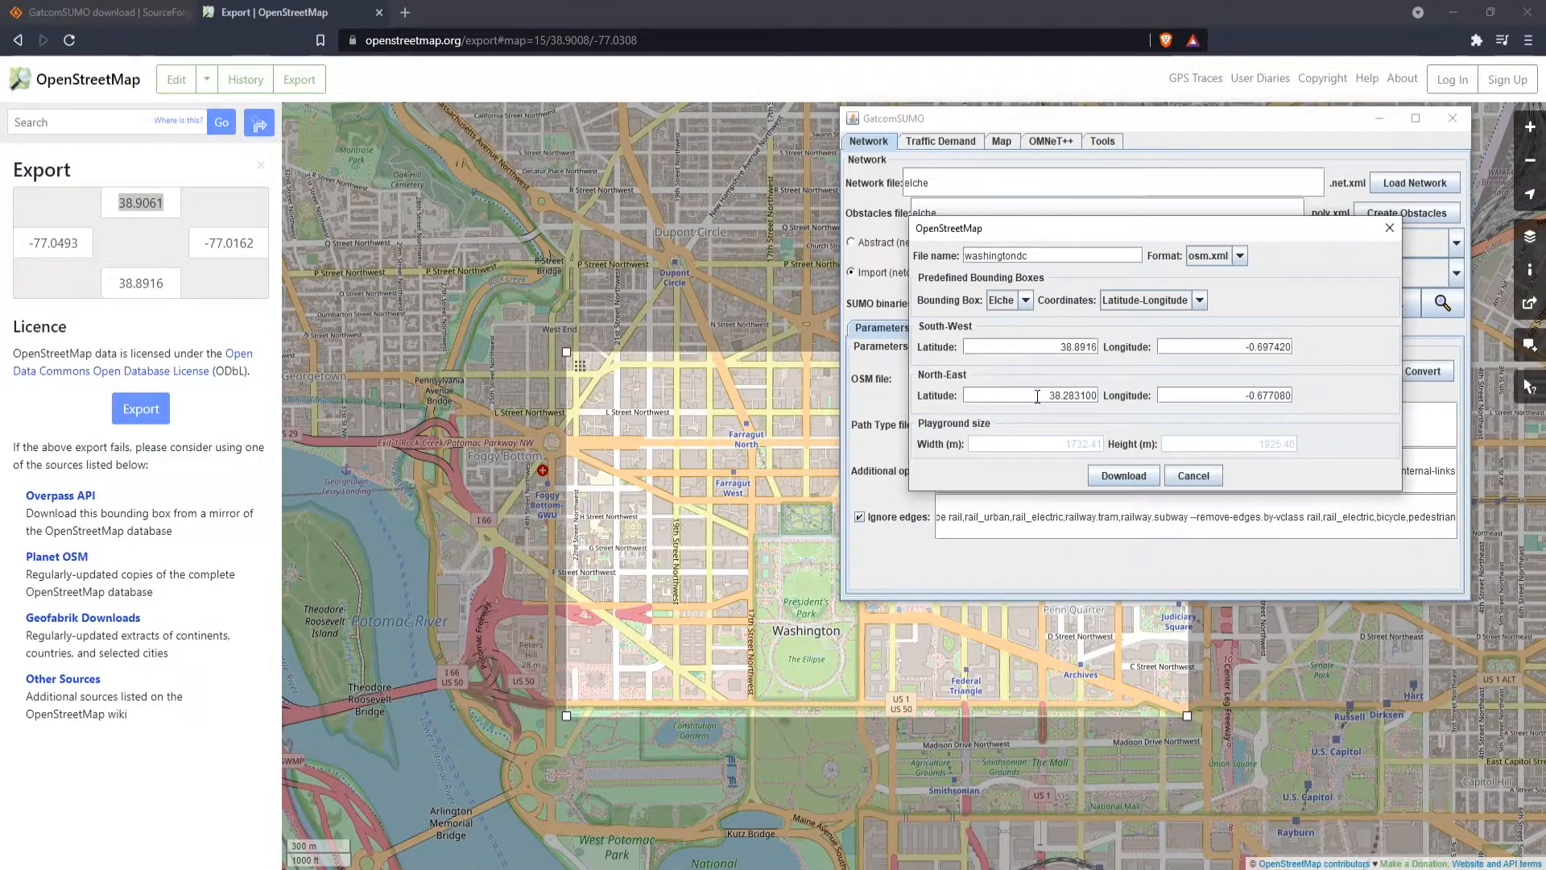
pyautogui.moveTo(1052, 396); pyautogui.dragTo(1129, 404)
pyautogui.hotkey('ctrl', 'v')
# Step: Copy the export area's western longitude into GatcomSUMO, setting the South-West longitude to -77.0493
pyautogui.moveTo(82, 246); pyautogui.dragTo(14, 248)
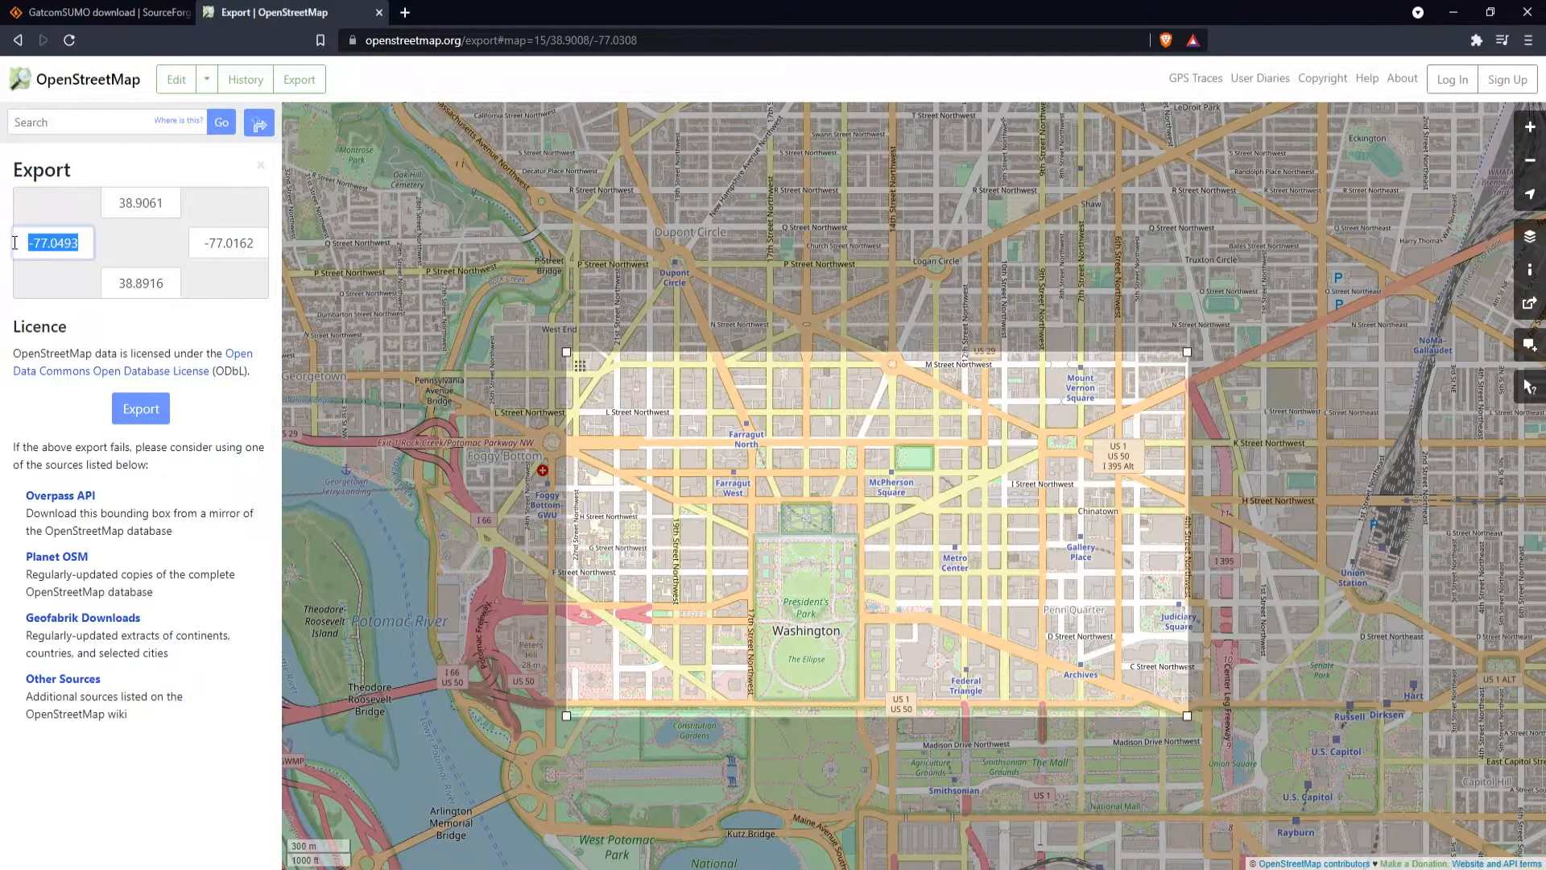
pyautogui.hotkey('alt', 'Tab')
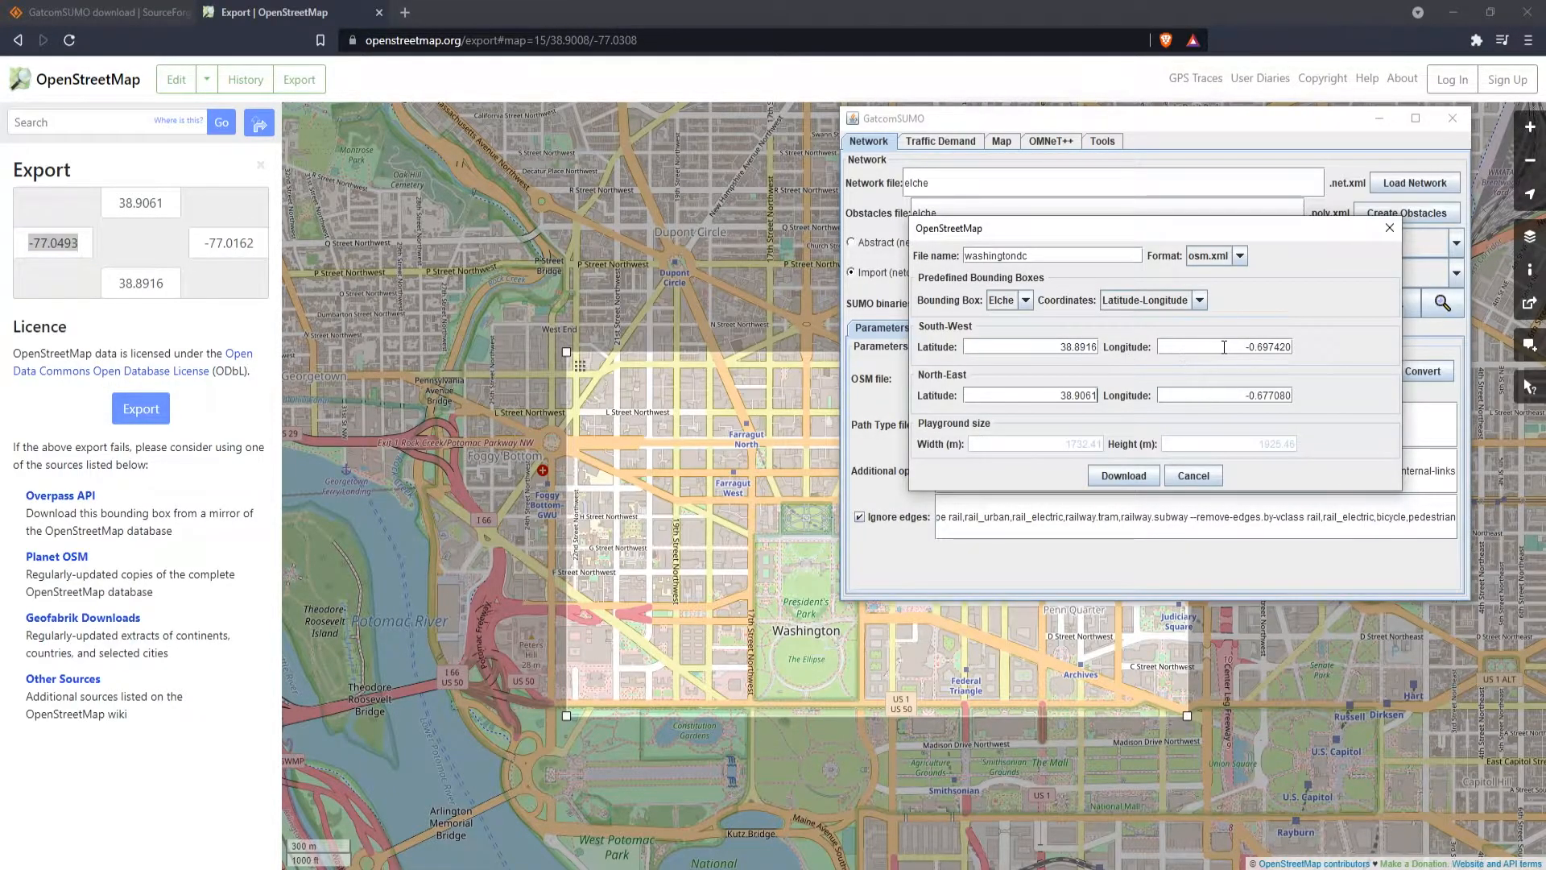
pyautogui.moveTo(1252, 347); pyautogui.dragTo(1307, 350)
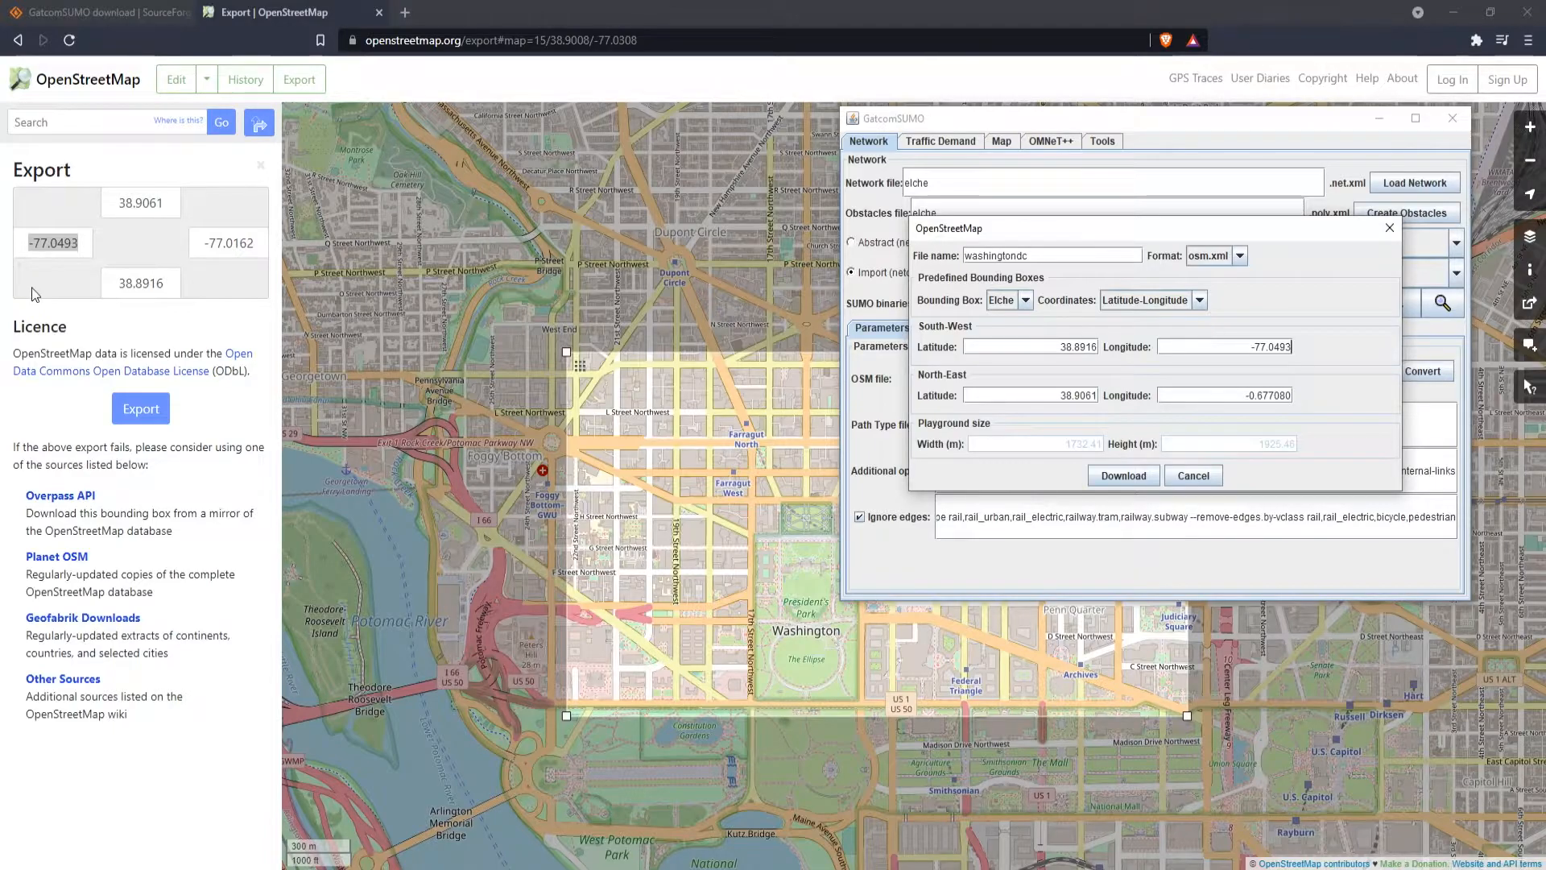
# Step: Copy the export area's eastern longitude into GatcomSUMO, setting the North-East longitude to -77.0162
pyautogui.moveTo(202, 242); pyautogui.dragTo(250, 242)
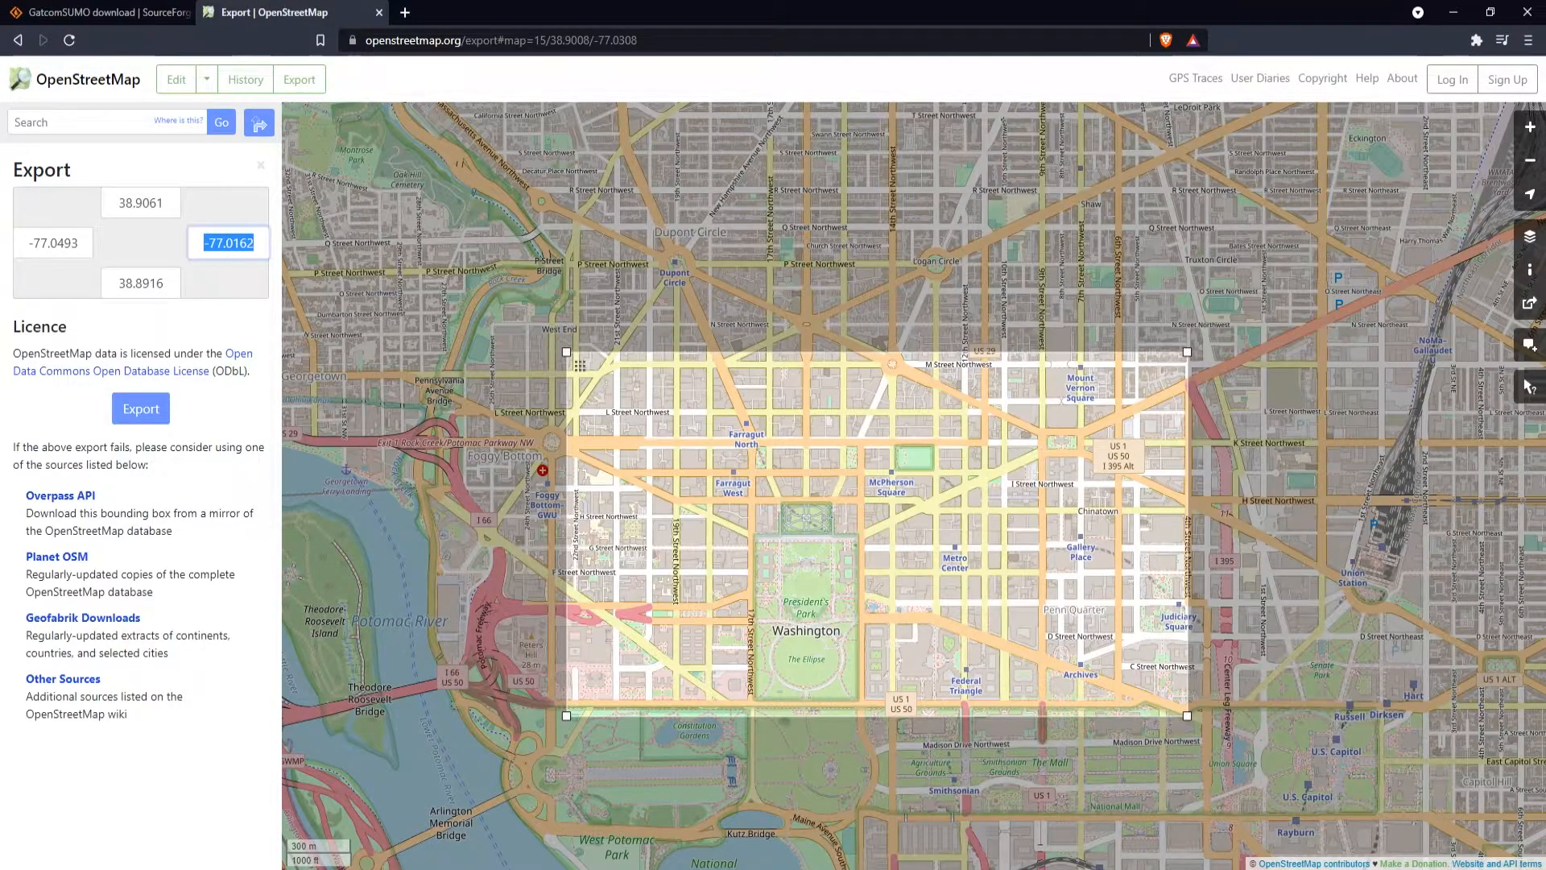
pyautogui.hotkey('alt', 'Tab')
pyautogui.click(1232, 397)
pyautogui.moveTo(1232, 397); pyautogui.dragTo(1333, 410)
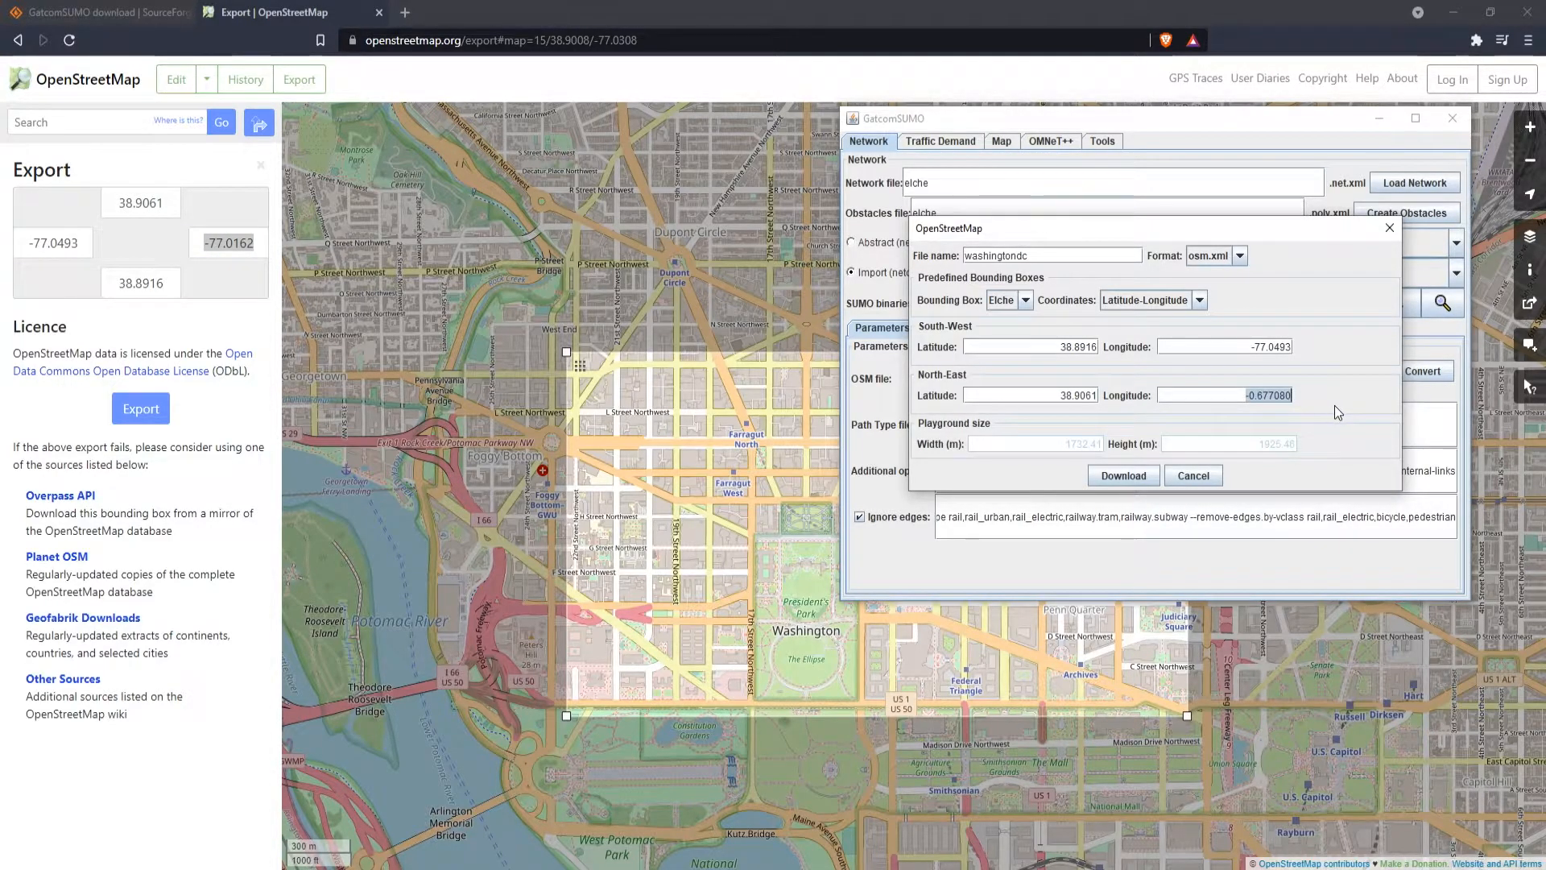
pyautogui.hotkey('ctrl', 'v')
# Step: Download the map for the entered bounding box and show the washingtondc folder beside the GatcomSUMO window
pyautogui.click(1127, 476)
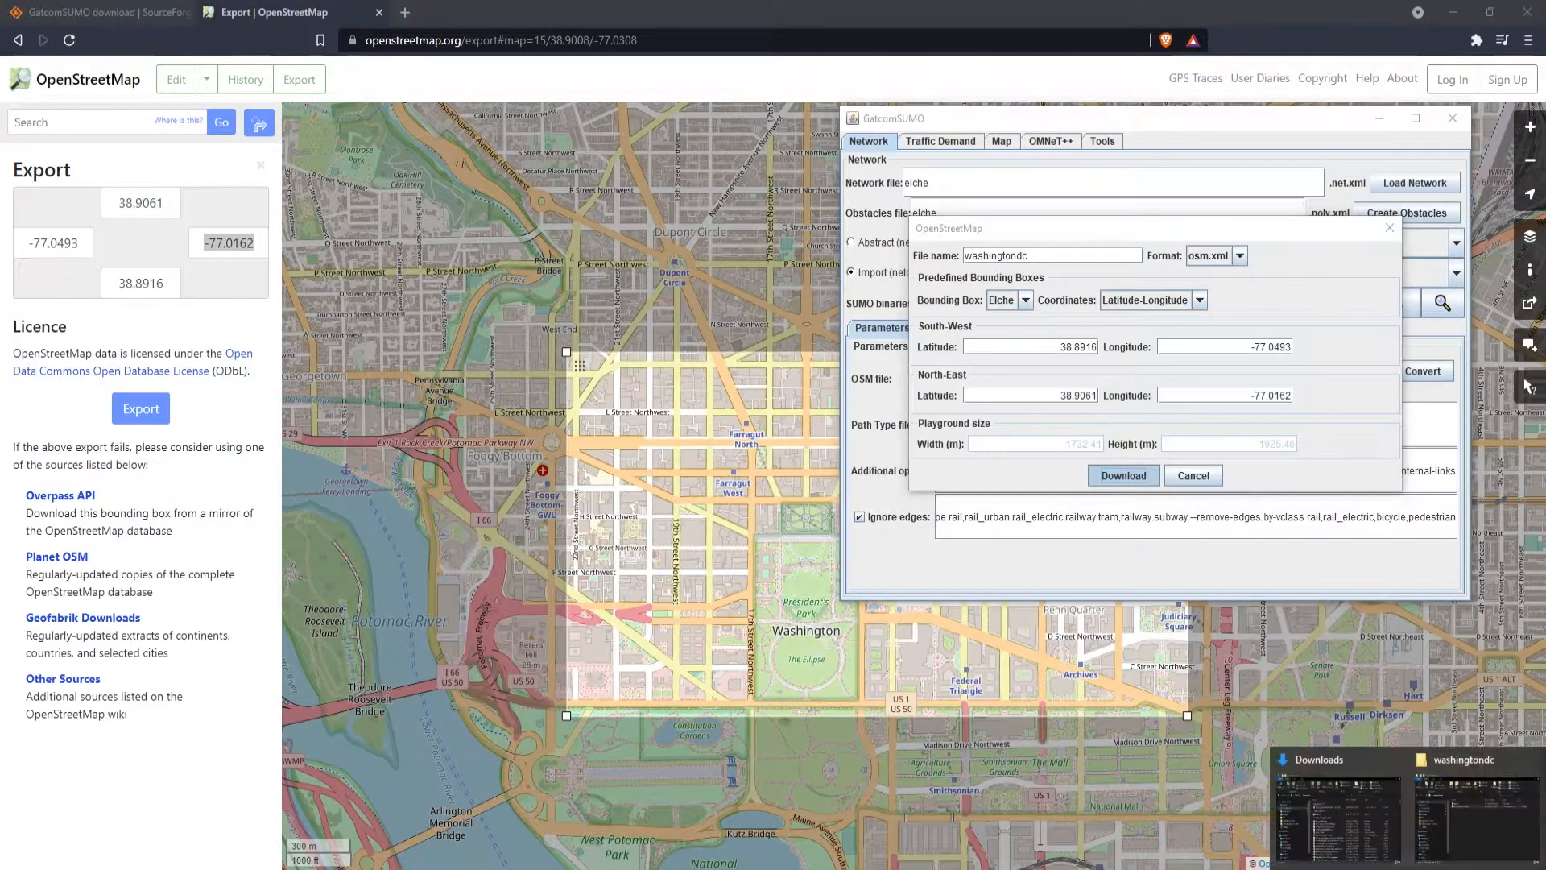
pyautogui.click(1452, 815)
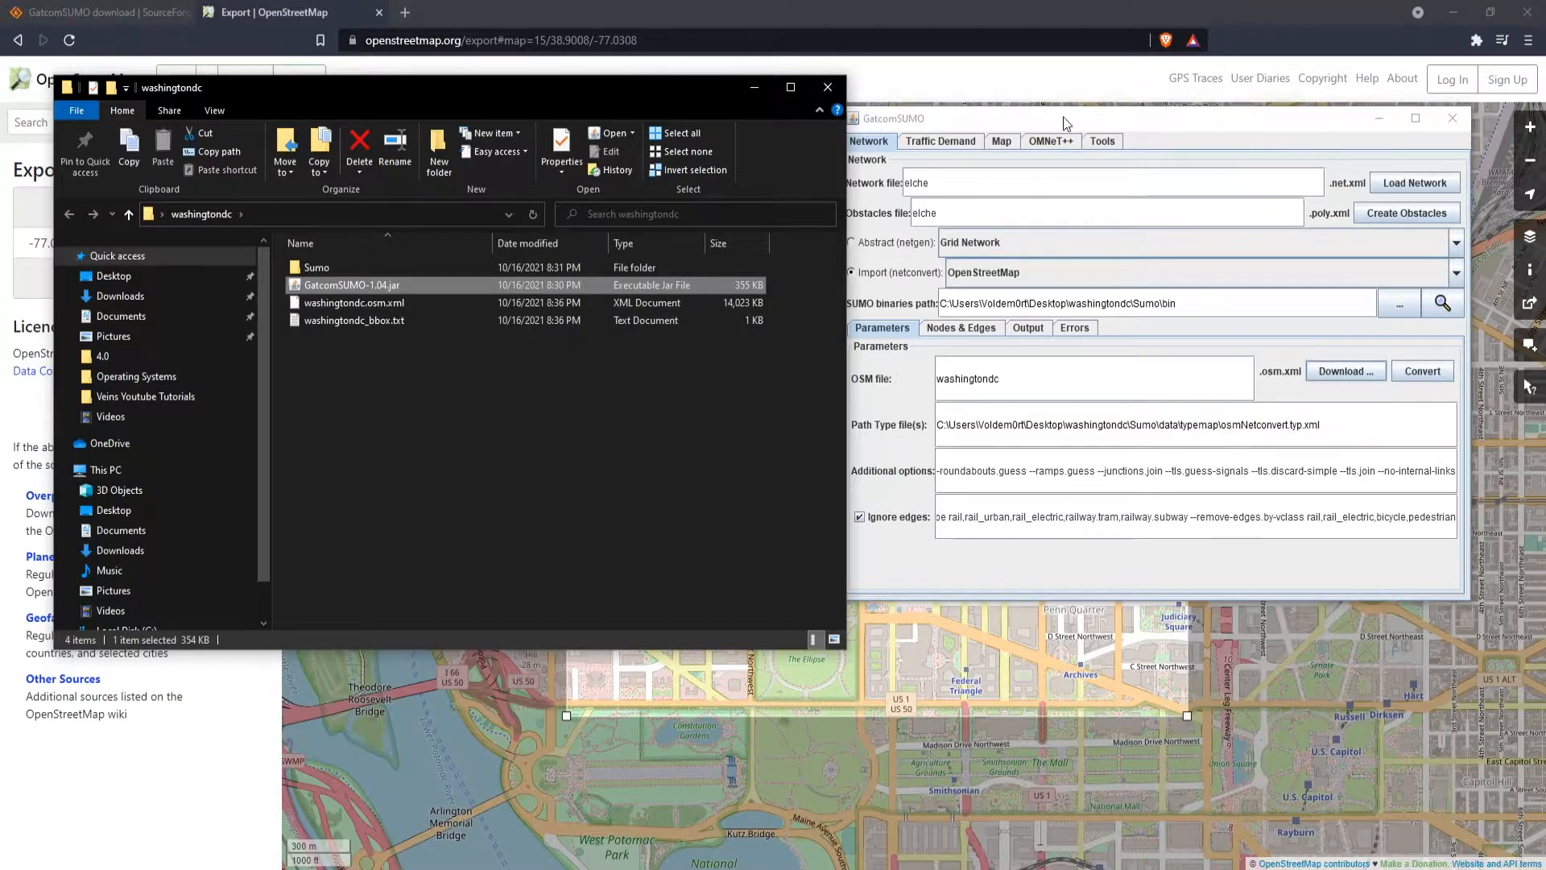
pyautogui.moveTo(1066, 124); pyautogui.dragTo(1083, 105)
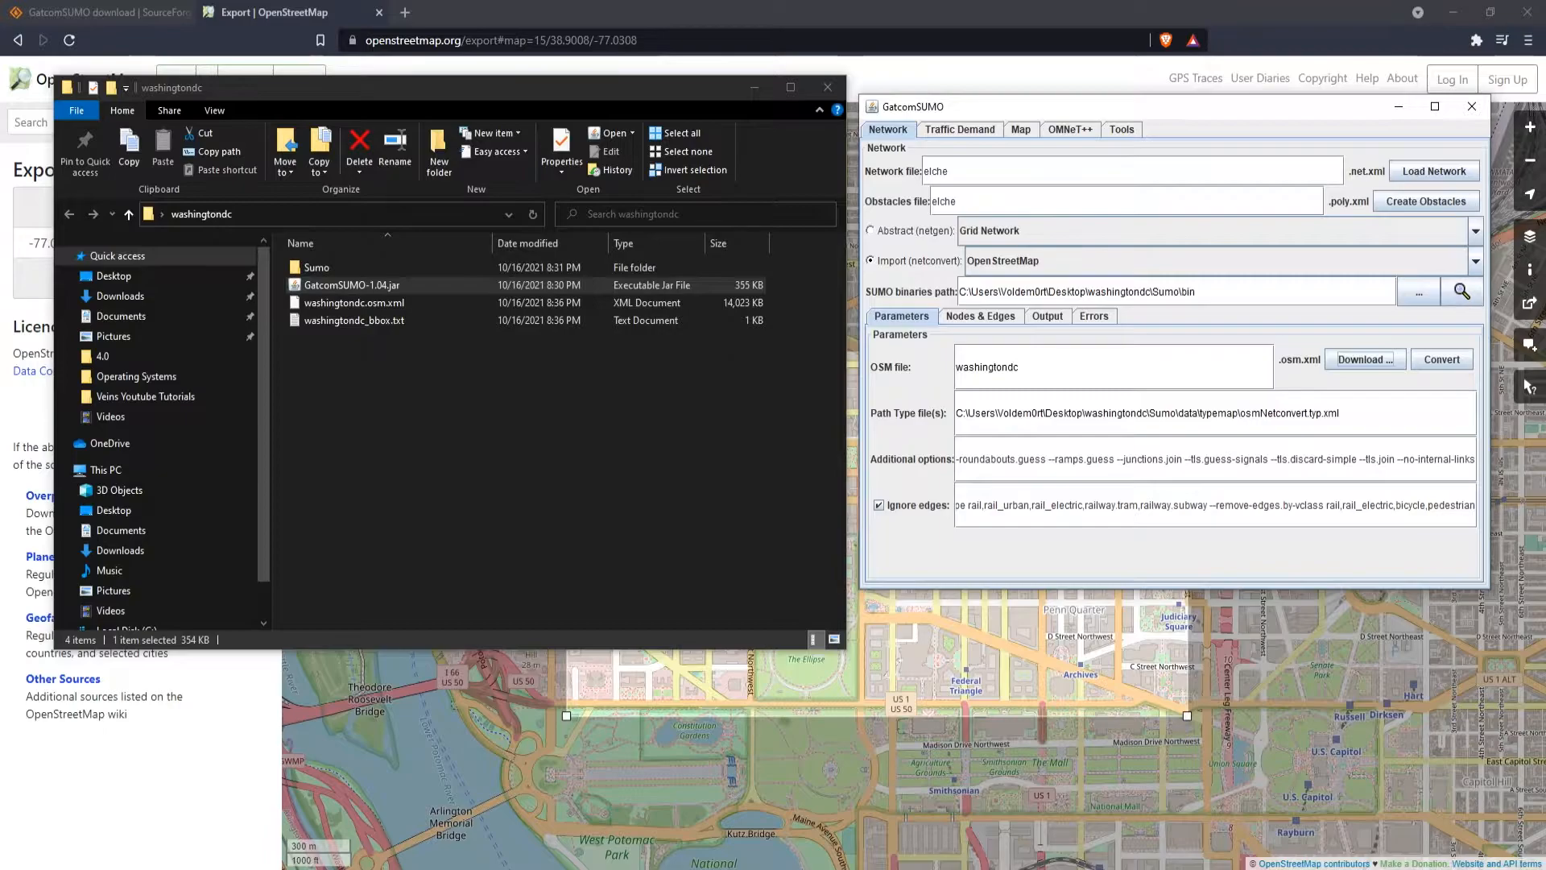
pyautogui.click(636, 379)
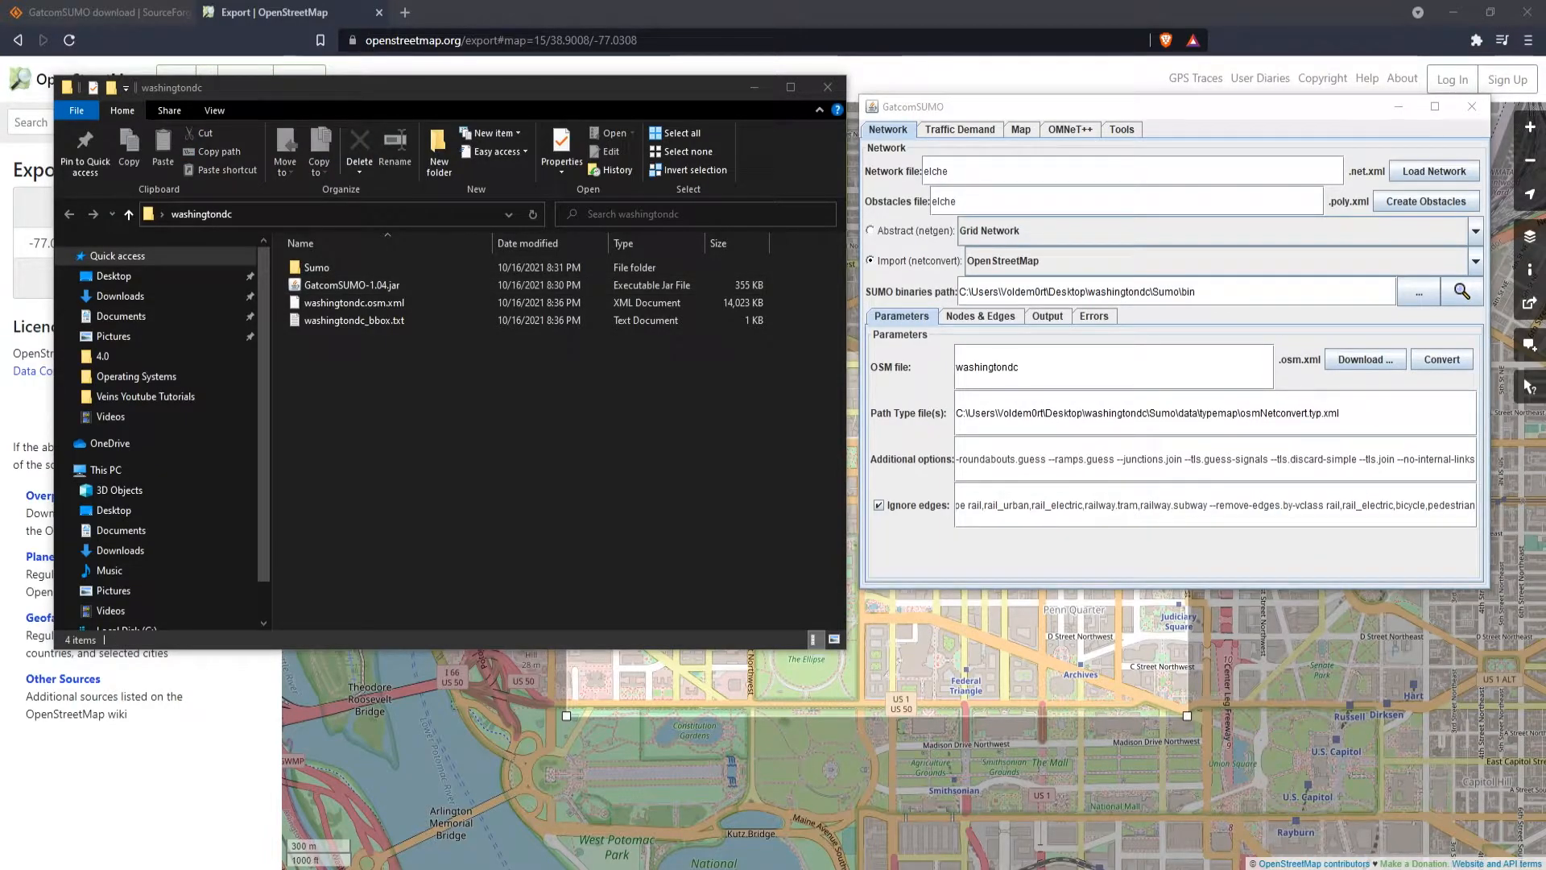
# Step: Name the network file washingtondc and generate the network and obstacles files from the OSM map
pyautogui.click(981, 173)
pyautogui.moveTo(958, 171); pyautogui.dragTo(922, 170)
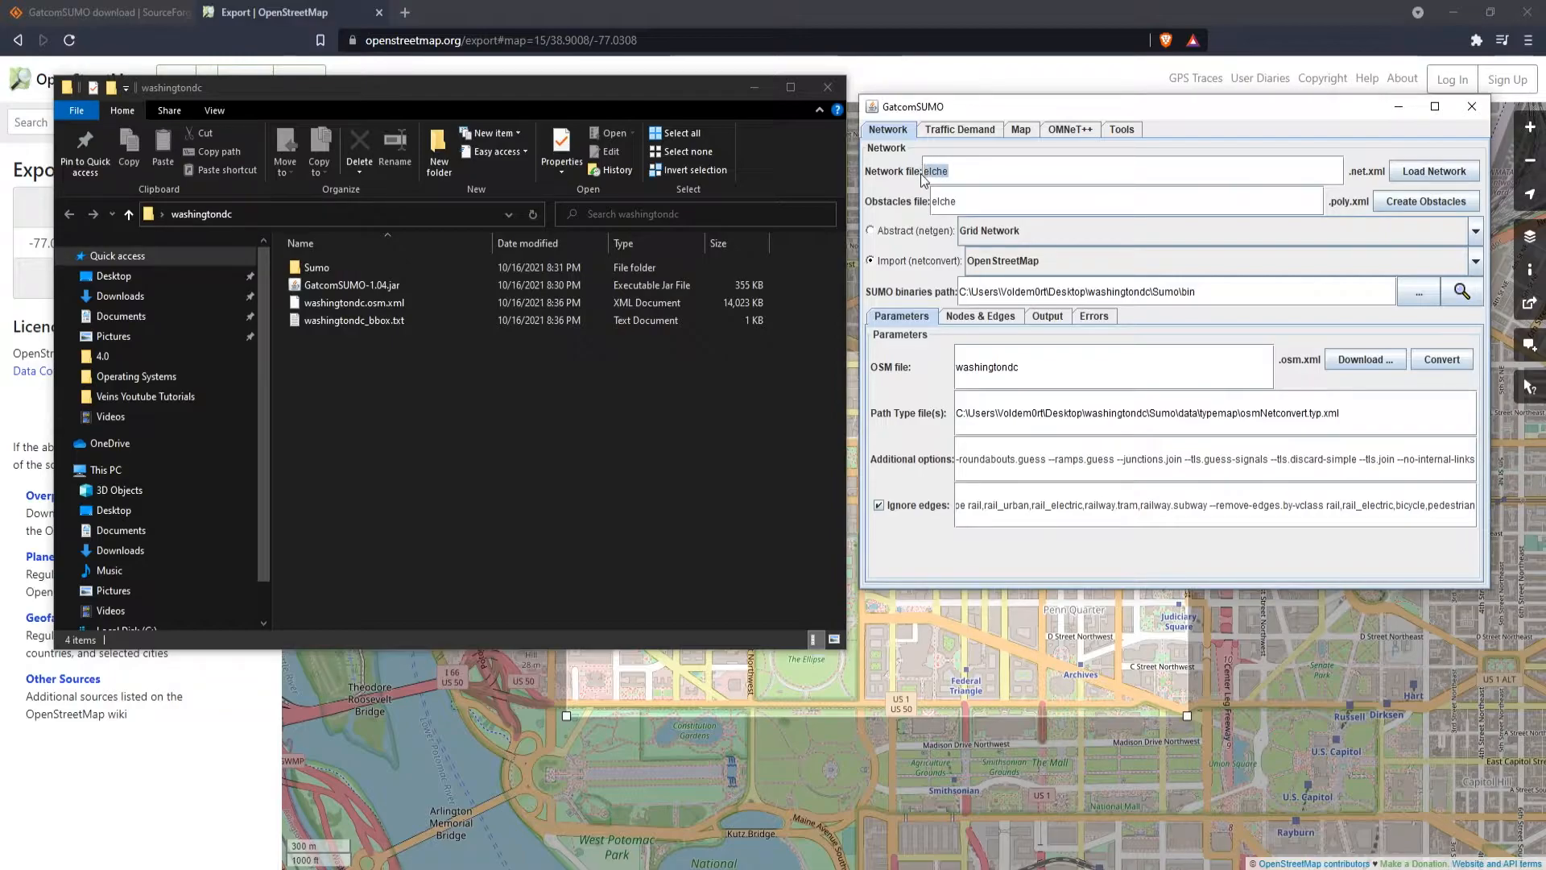
pyautogui.write('washingtondc')
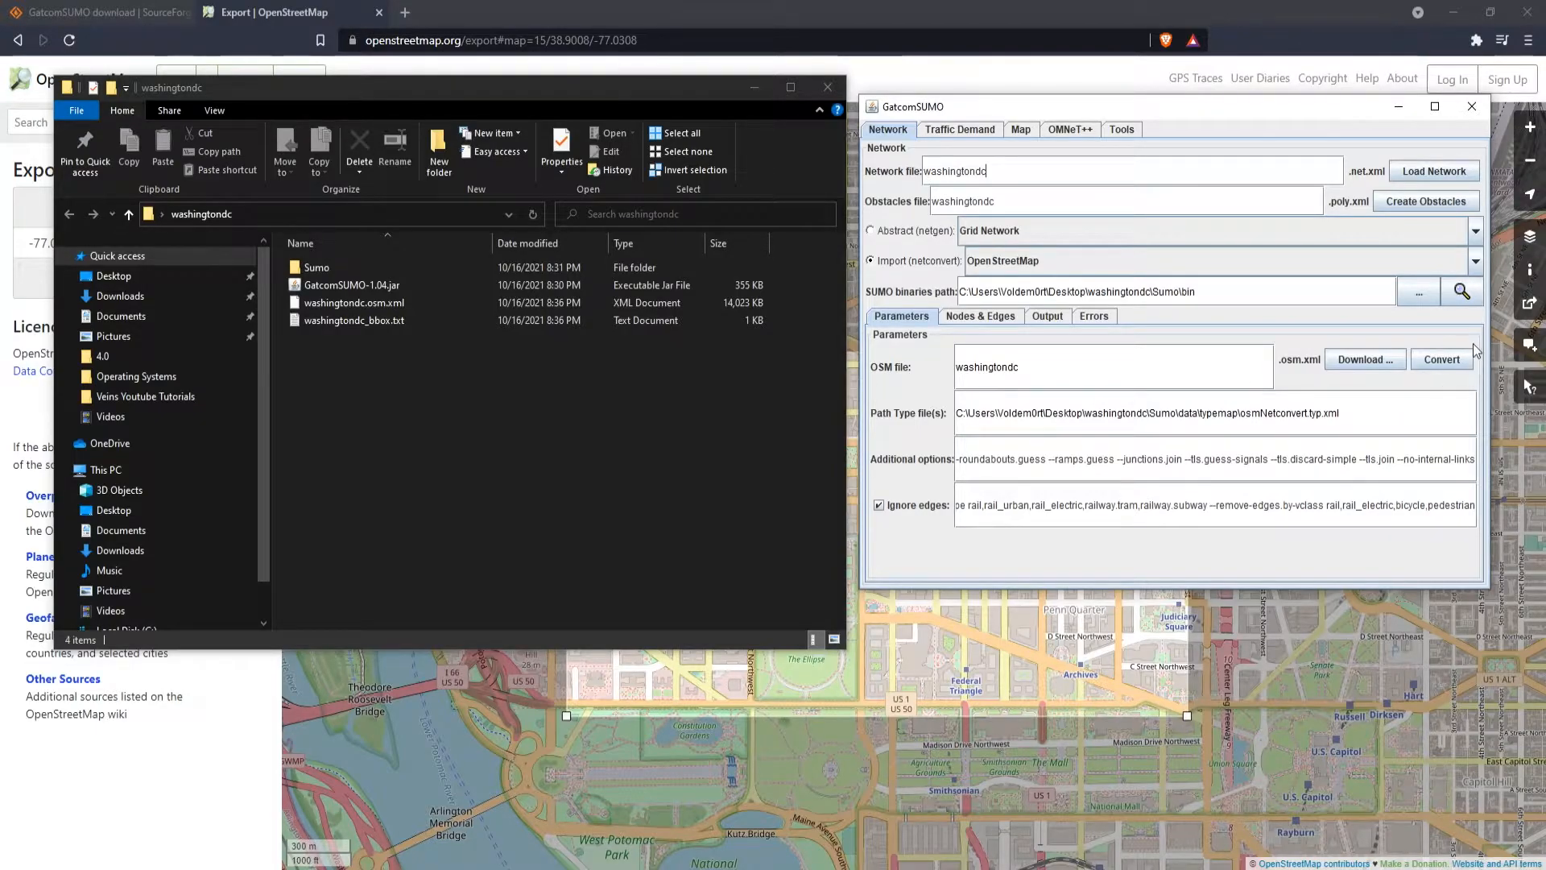
pyautogui.click(1442, 360)
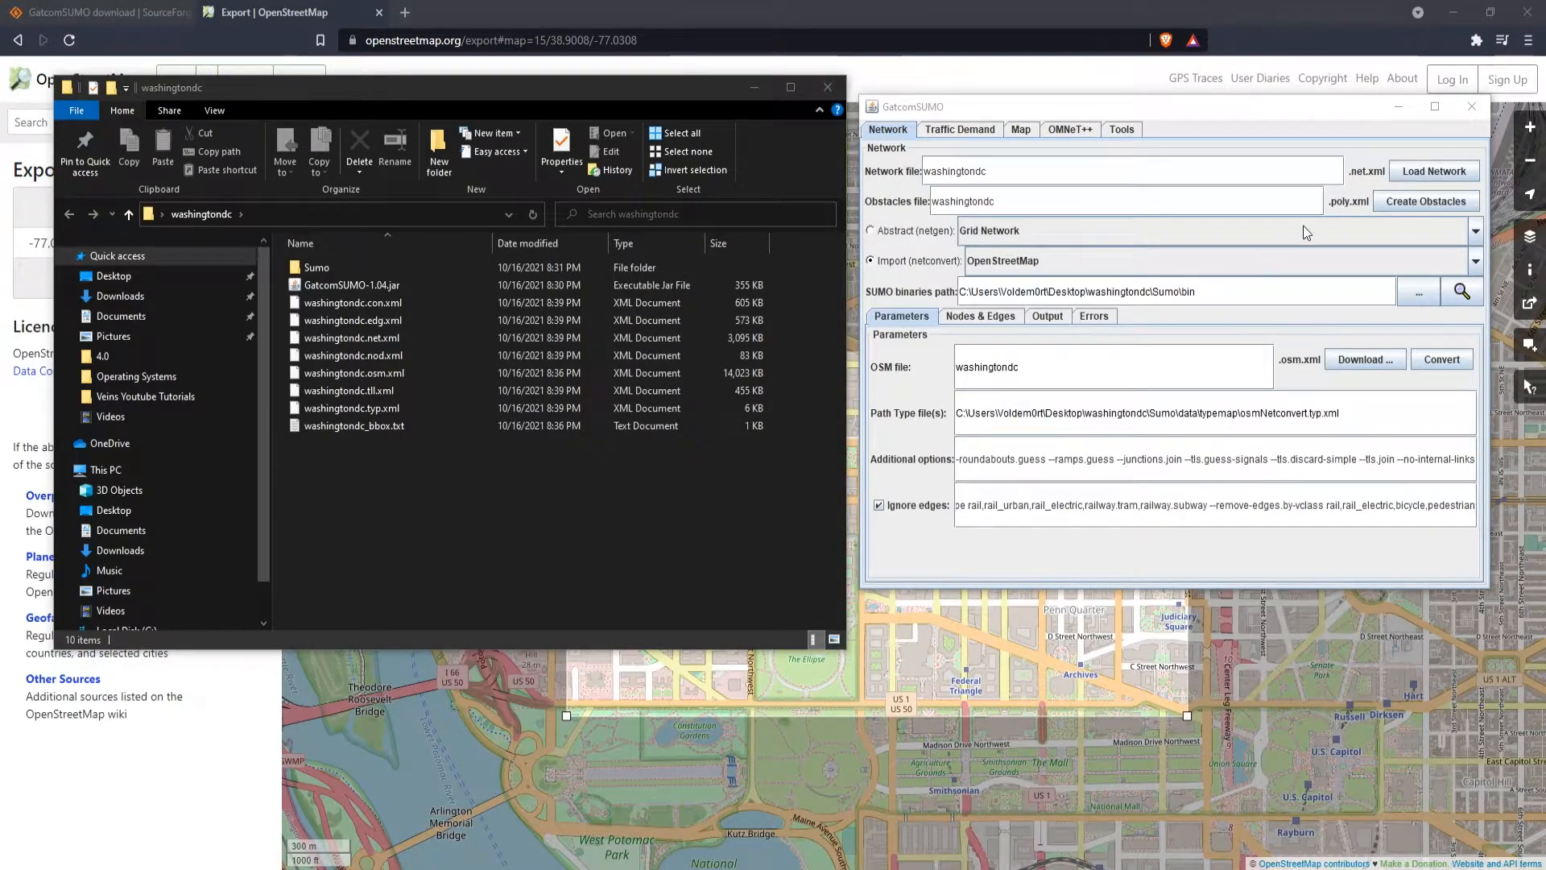
pyautogui.click(1432, 201)
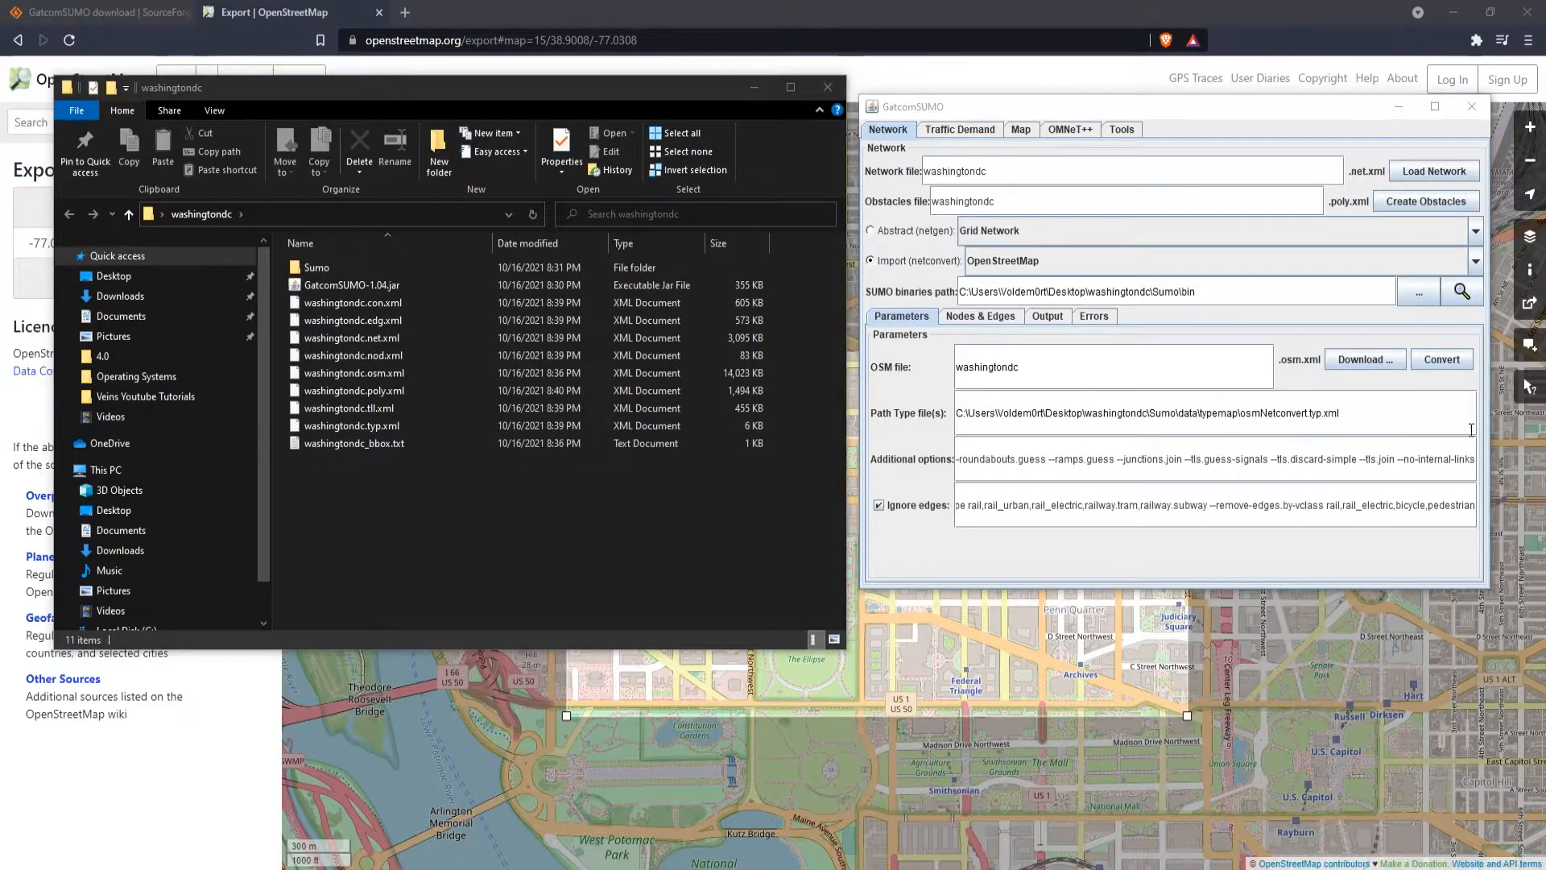
# Step: Load the washingtondc network and display its street layout zoomed out on the GatcomSUMO map
pyautogui.click(1427, 171)
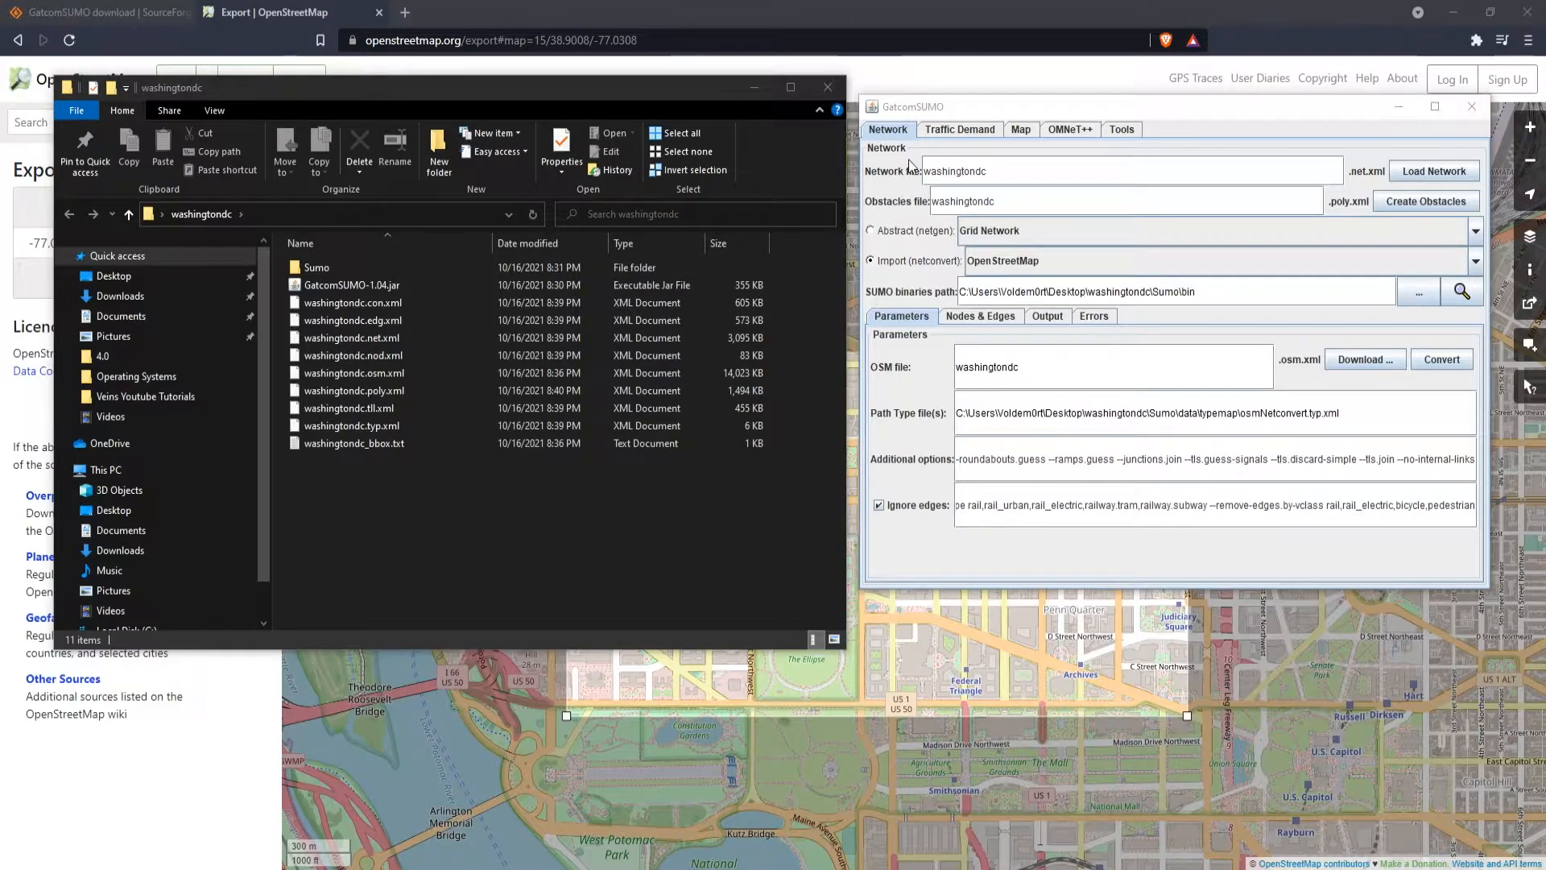
pyautogui.click(1021, 128)
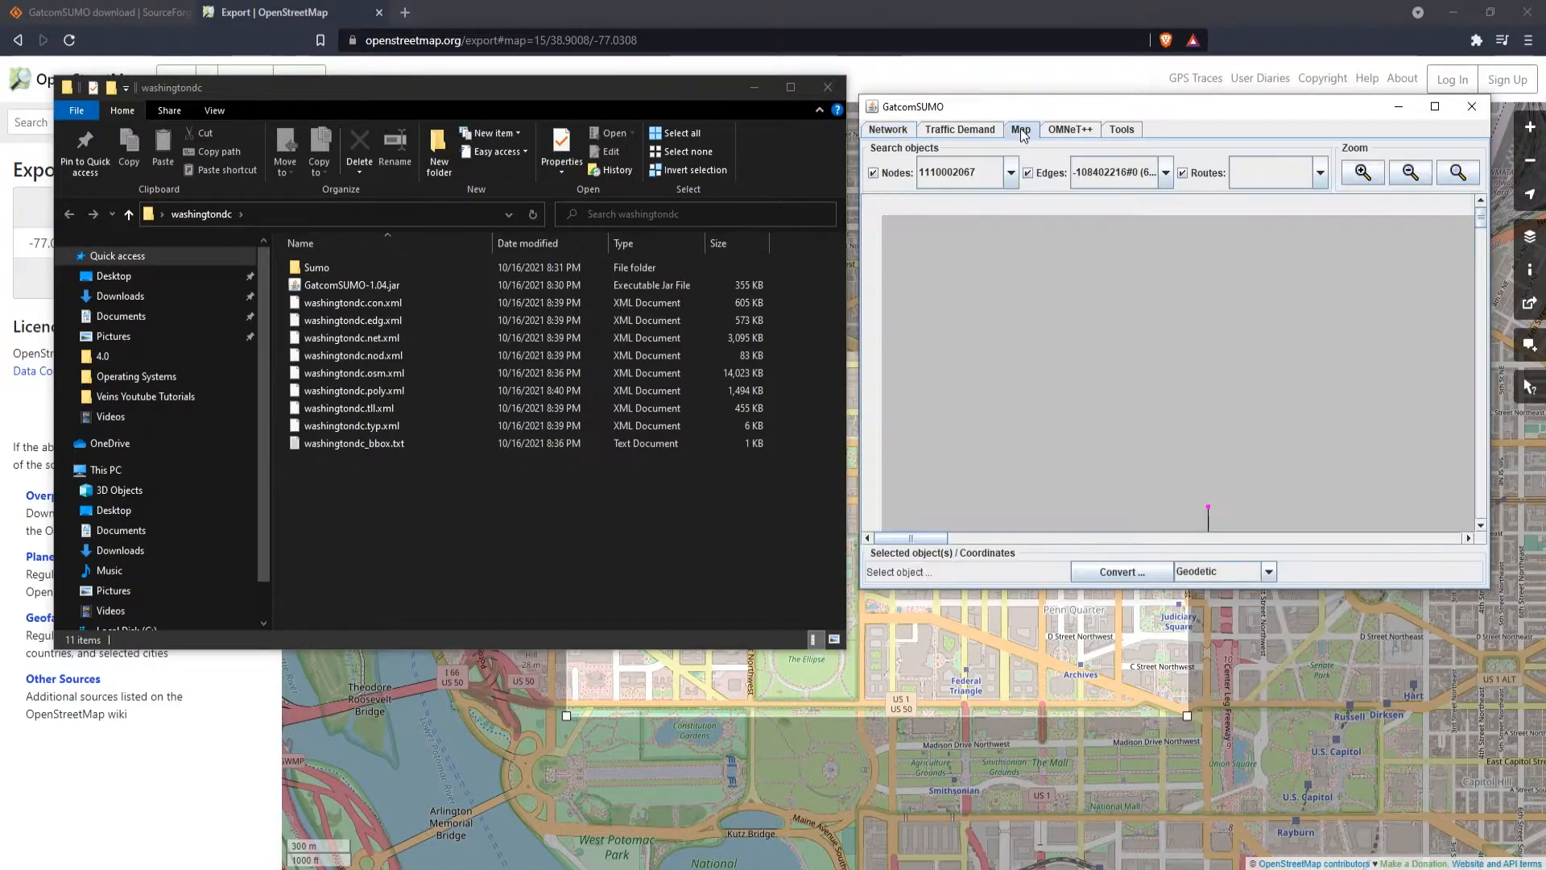
pyautogui.click(1409, 172)
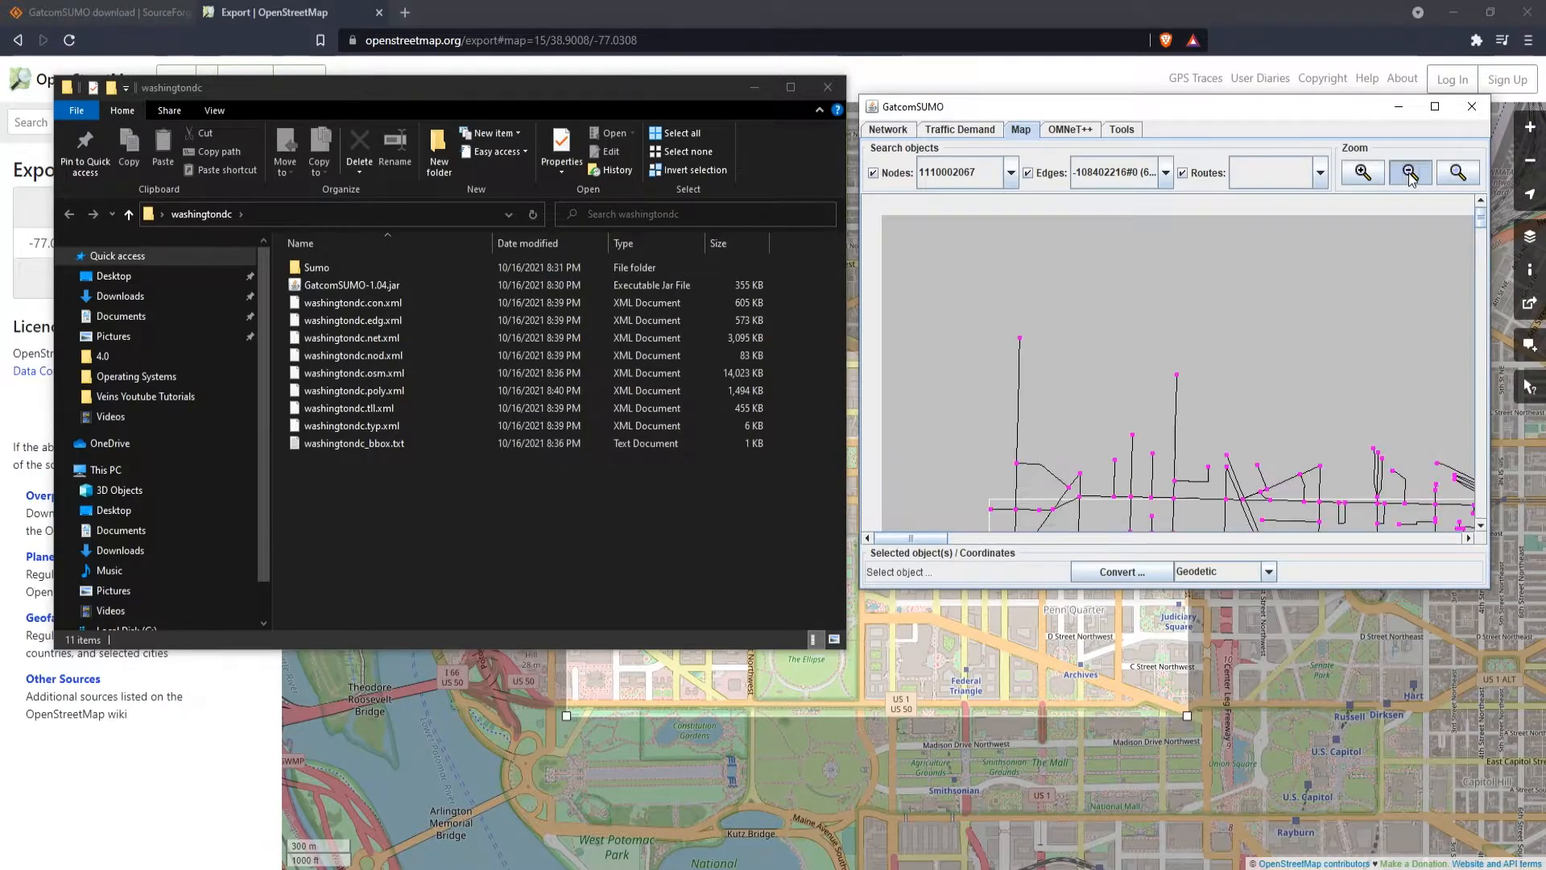
pyautogui.click(1409, 174)
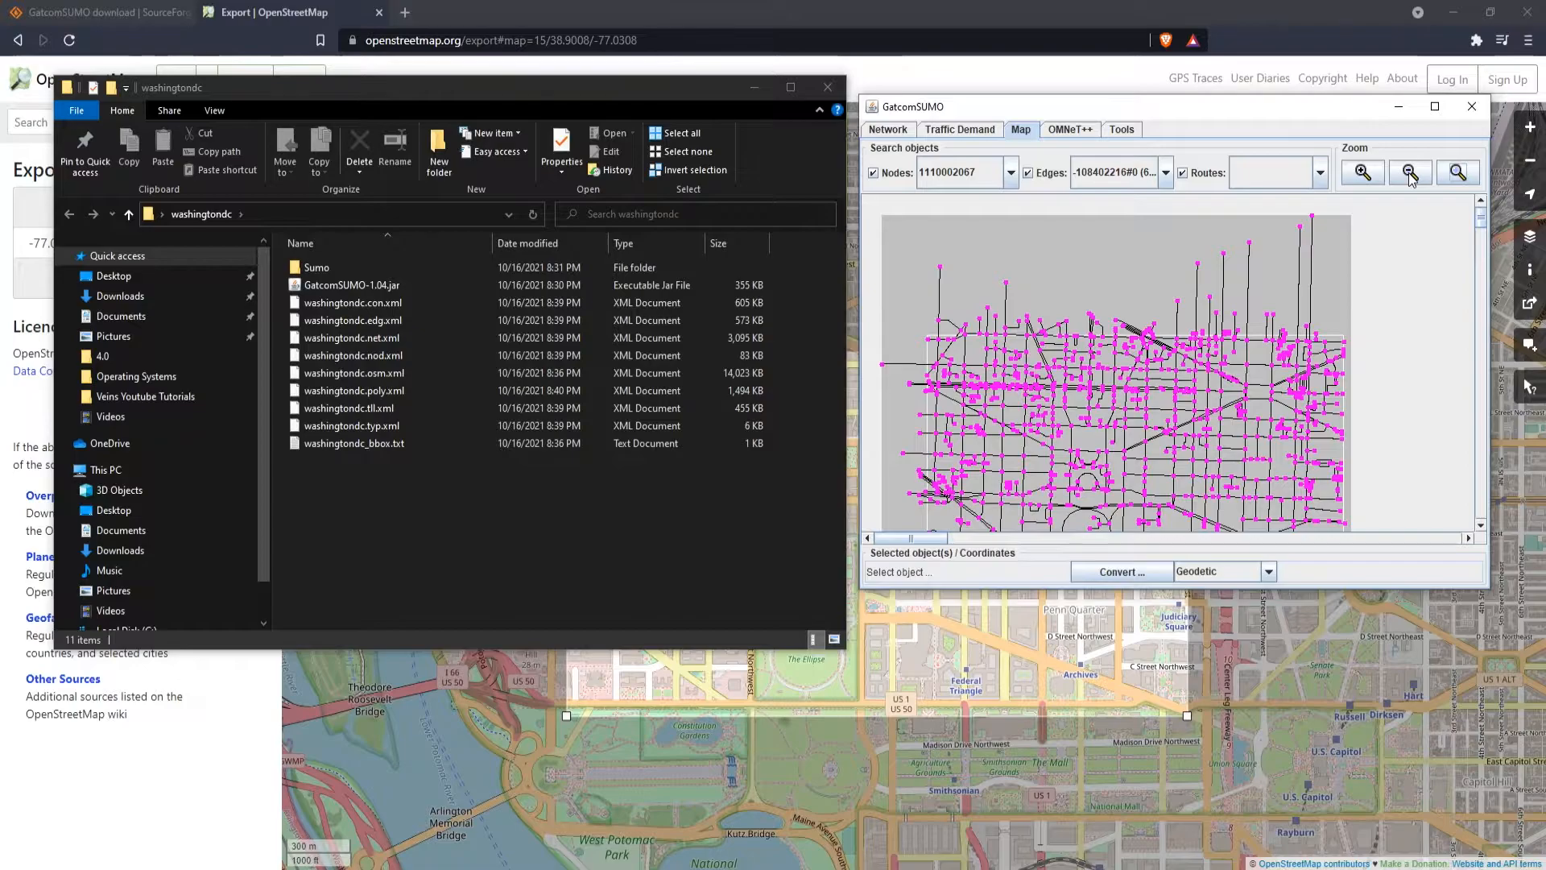
# Step: Generate 15 magenta trips with random start and end edges, and add all of the resulting routes to the routes table
pyautogui.click(1410, 173)
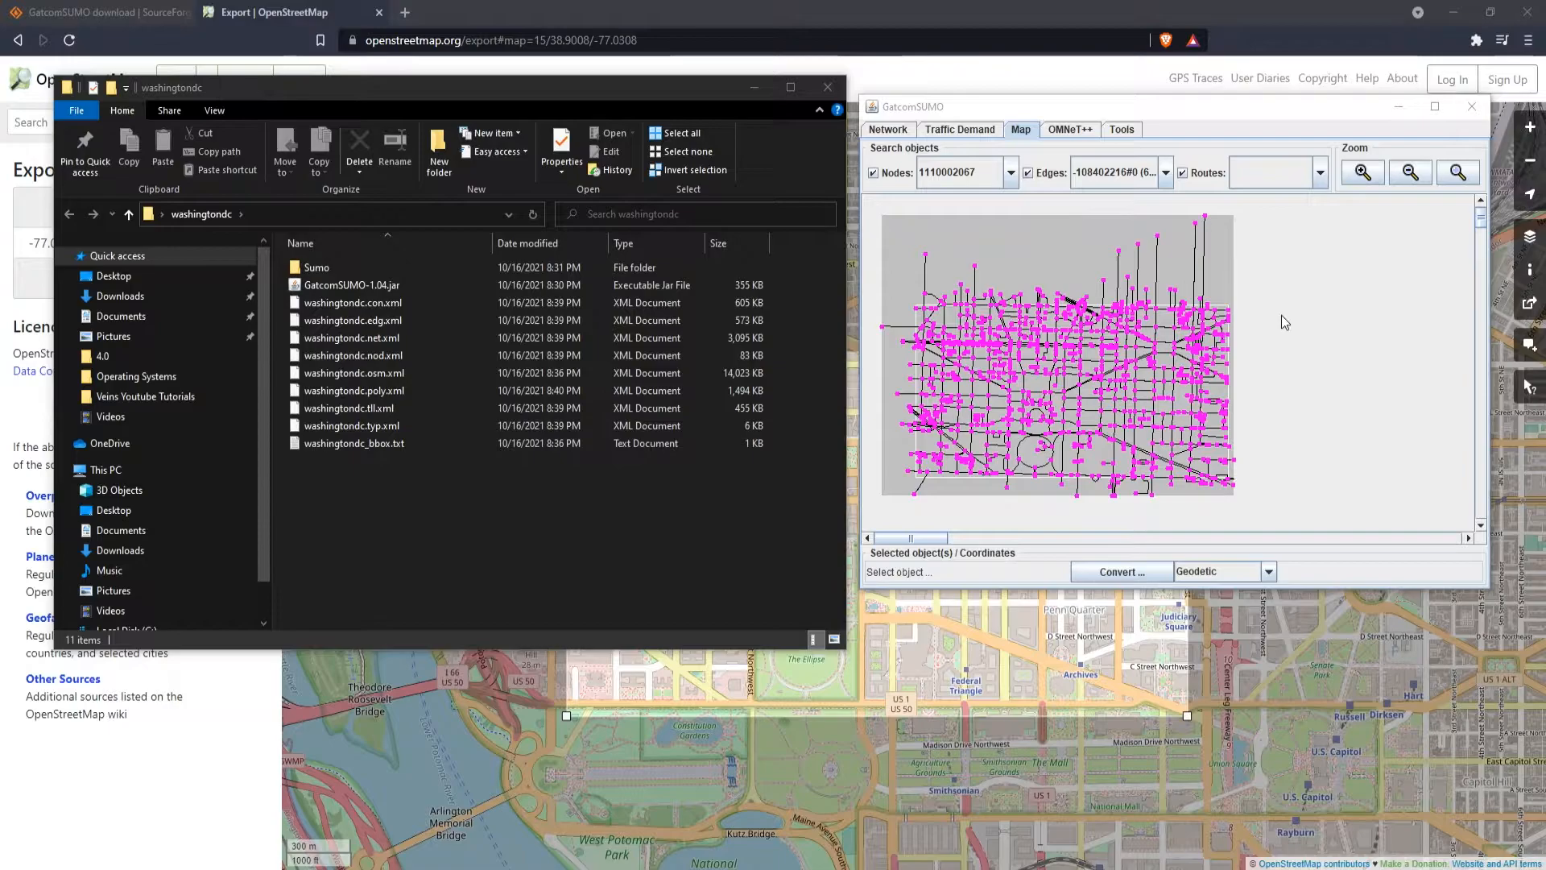
pyautogui.click(957, 134)
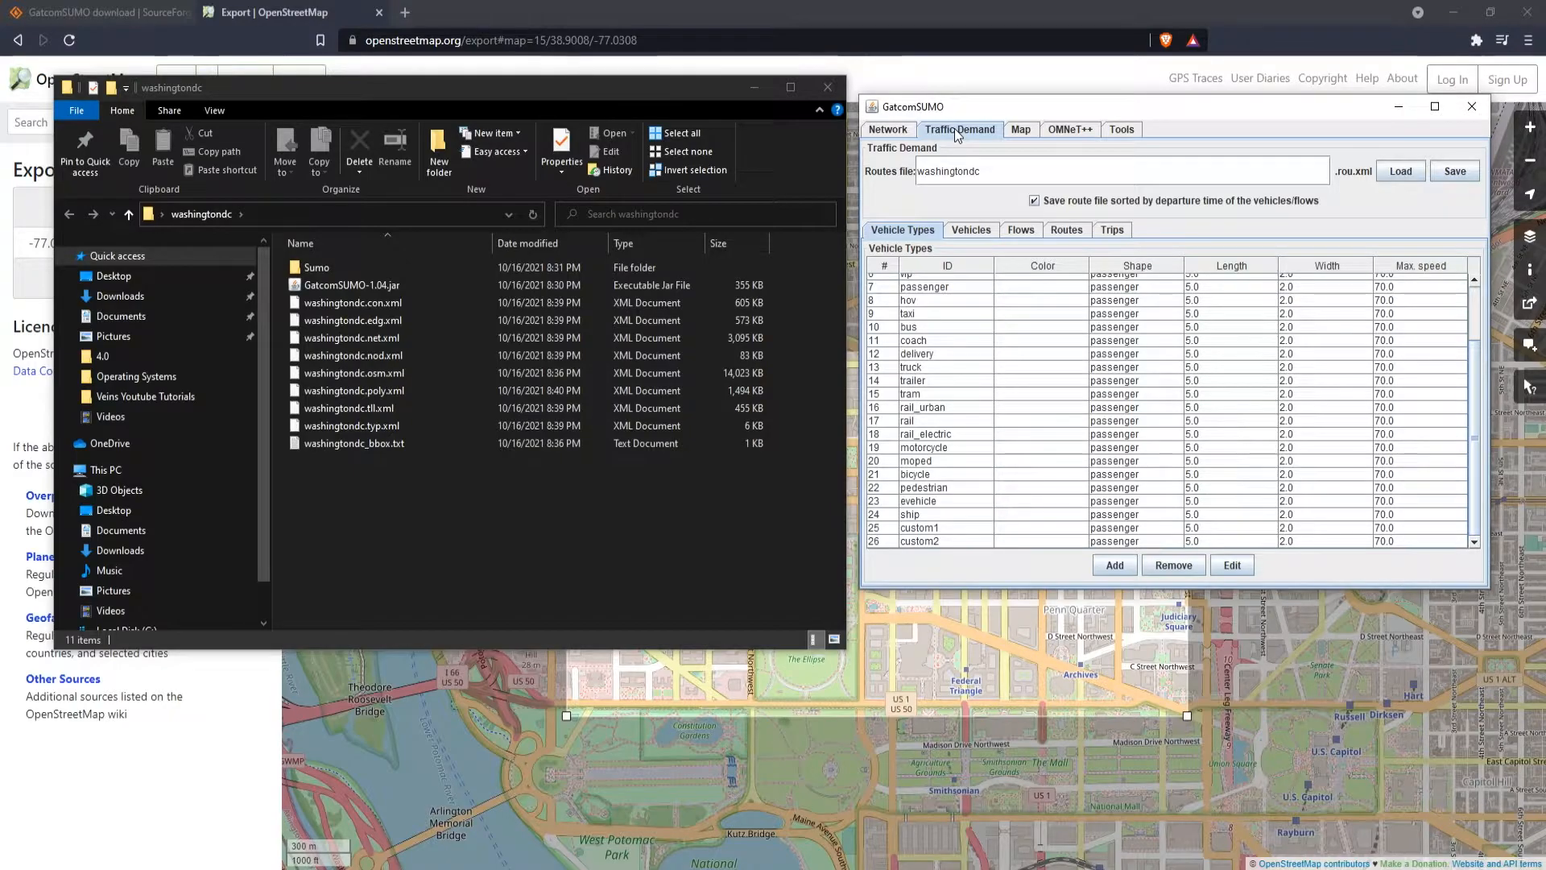
pyautogui.click(1113, 230)
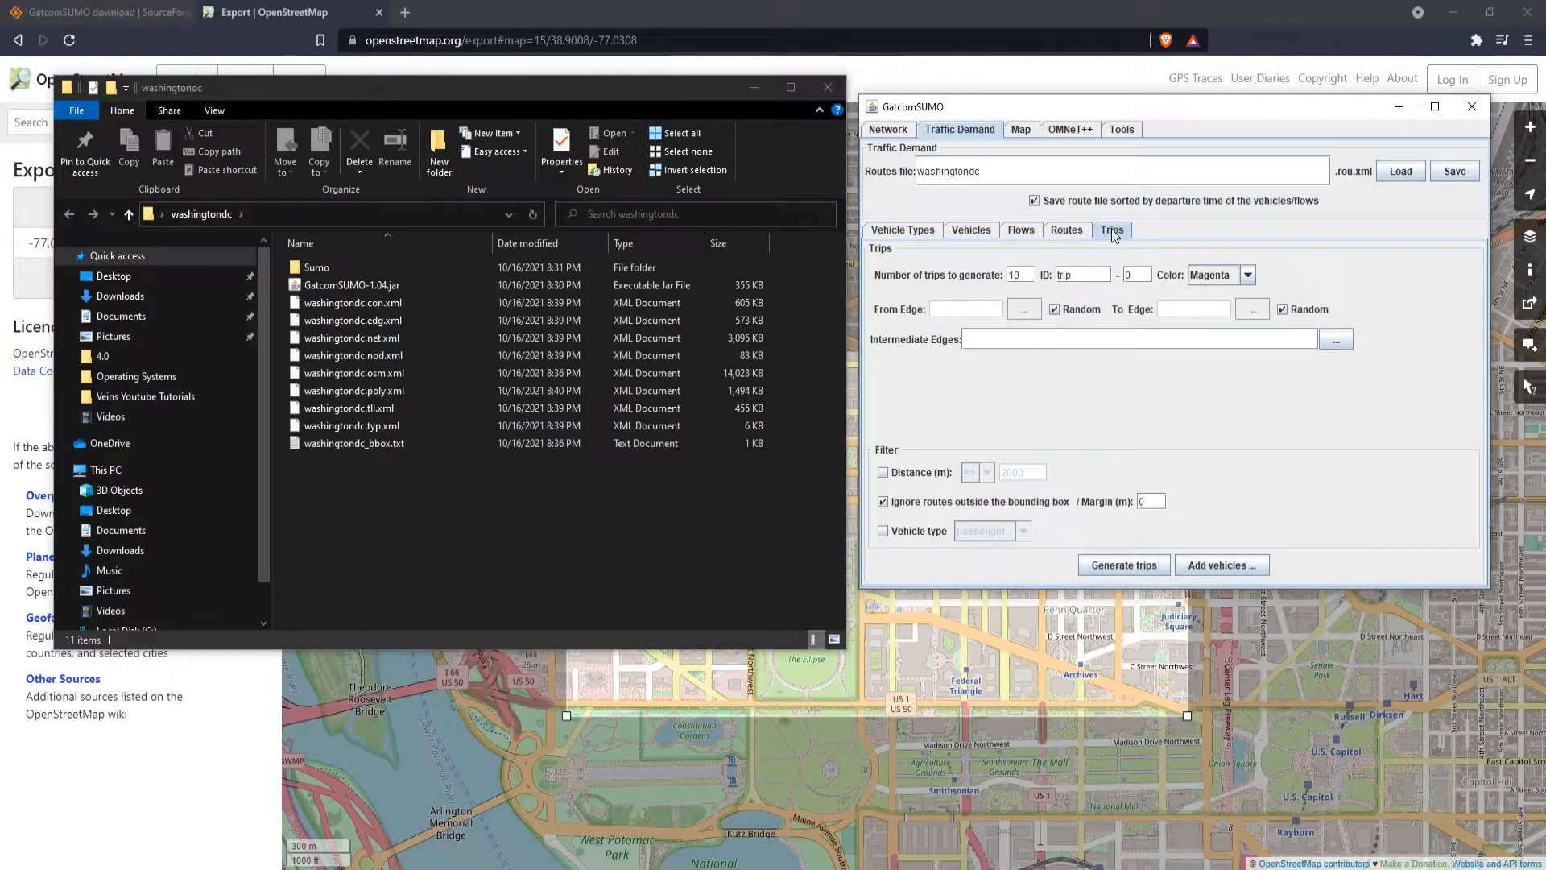
pyautogui.doubleClick(1020, 274)
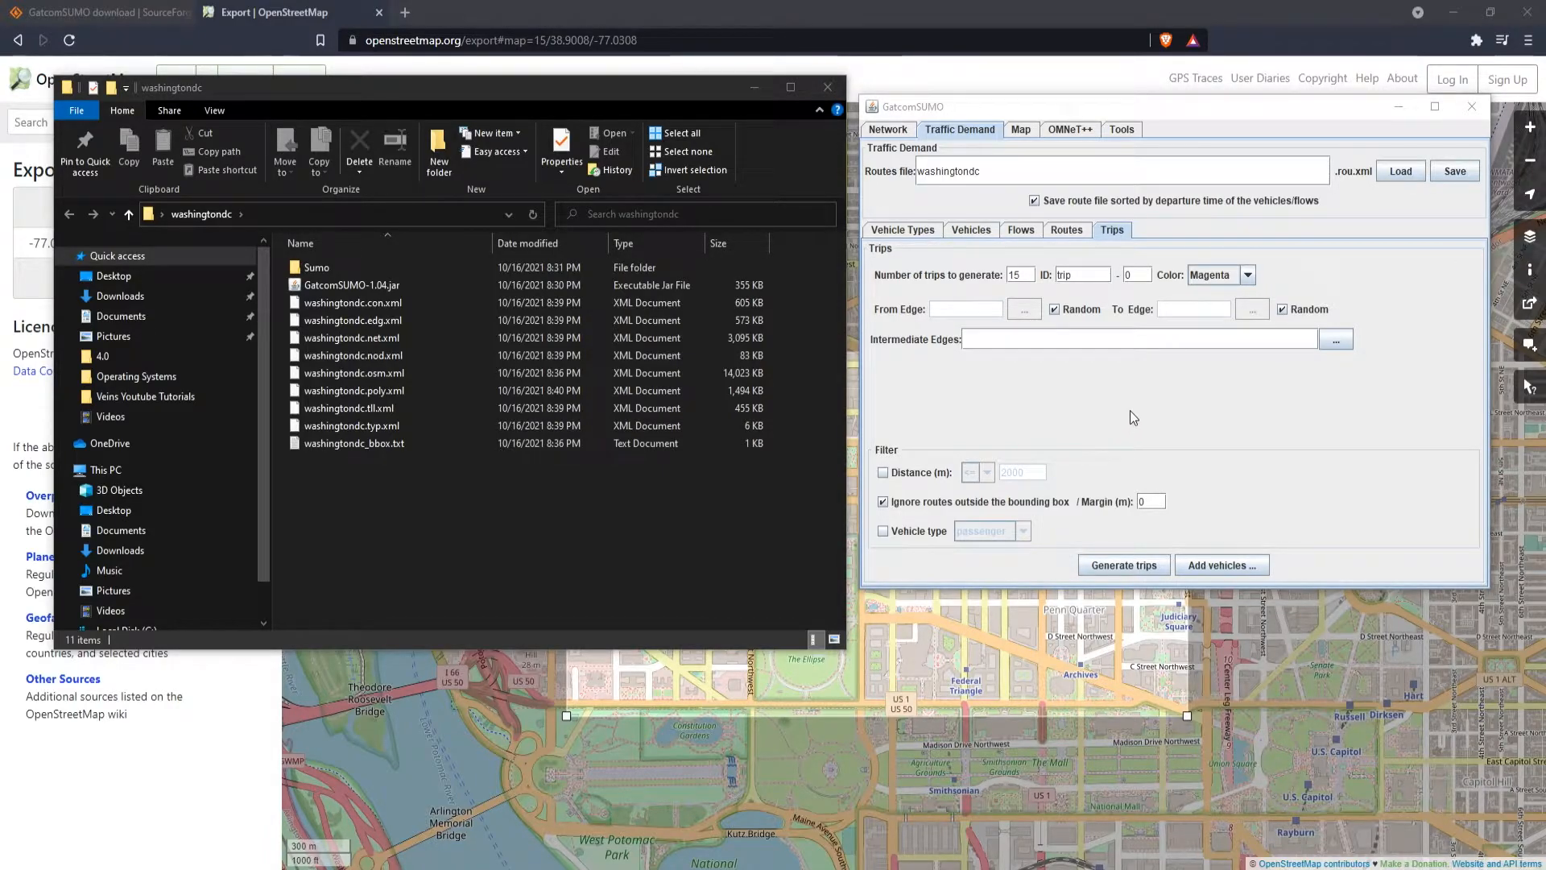
pyautogui.click(1127, 565)
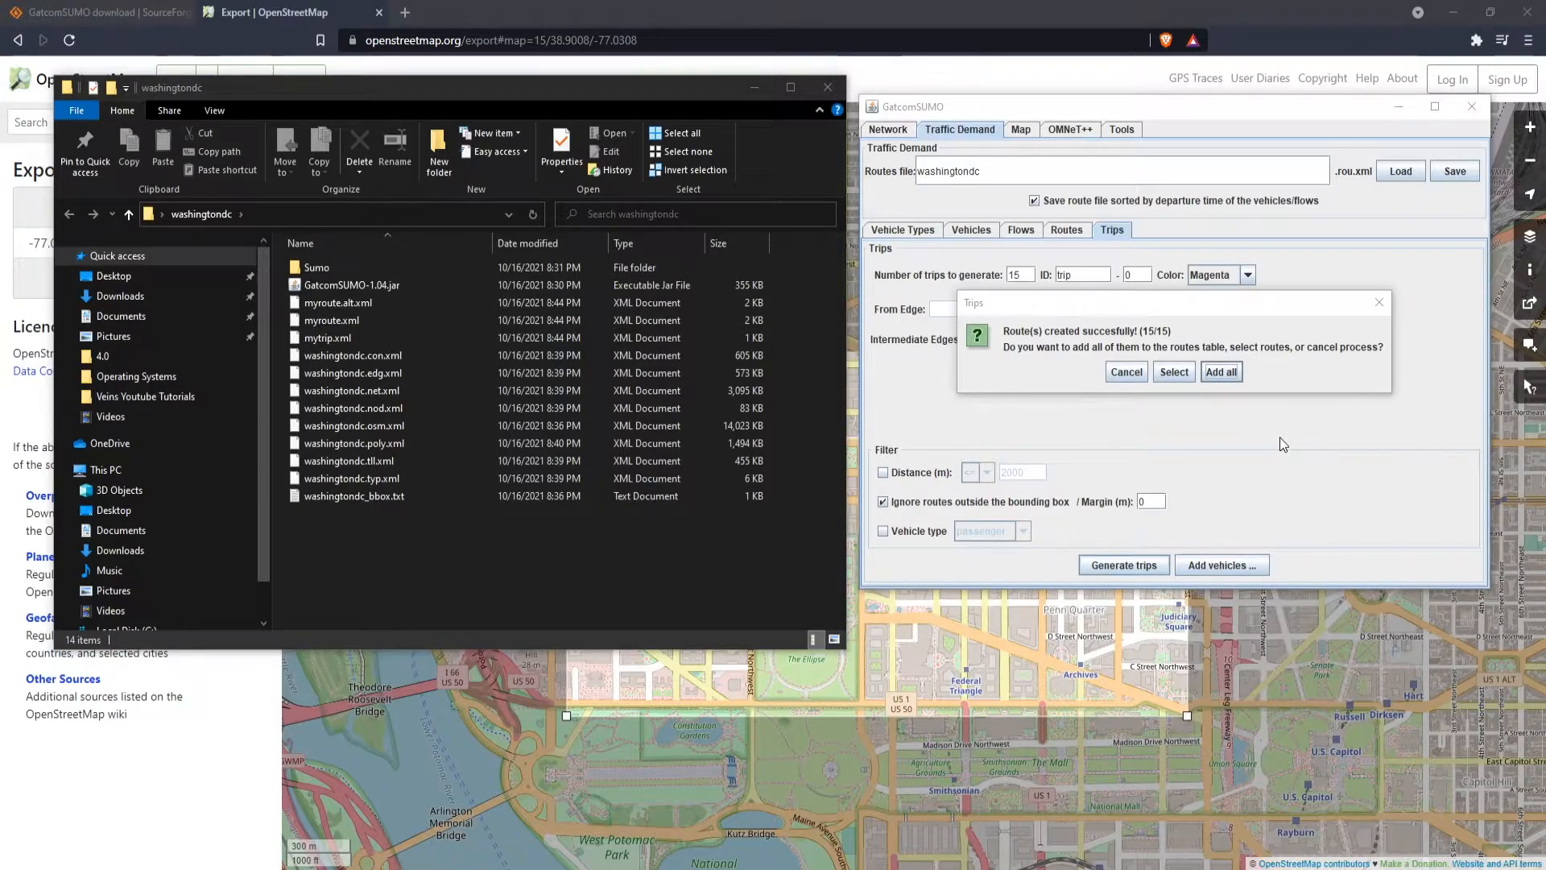
pyautogui.click(1223, 374)
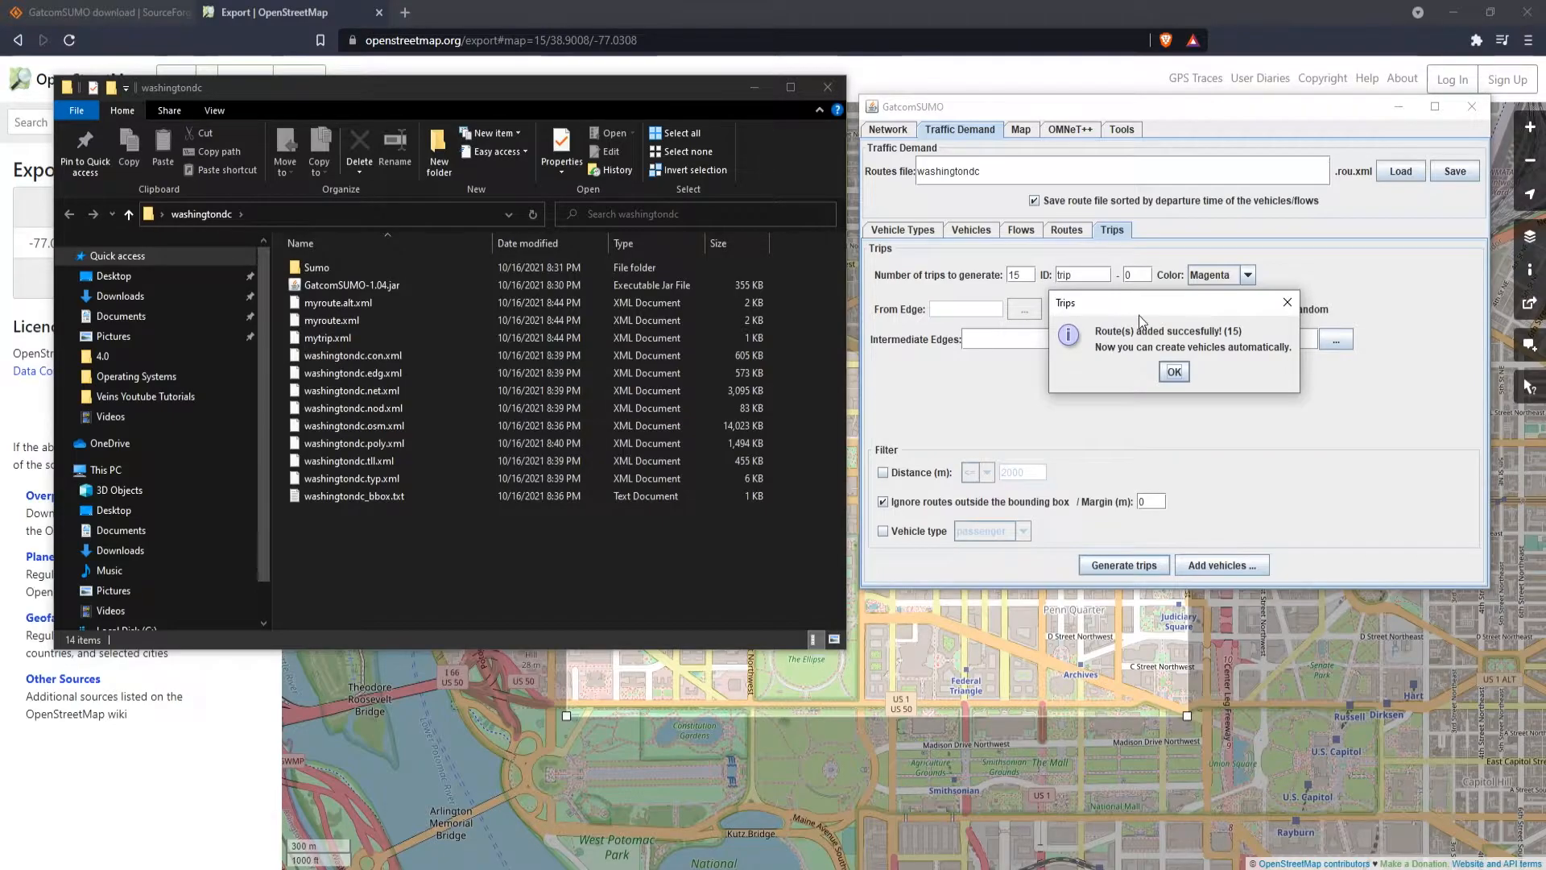
pyautogui.click(1173, 372)
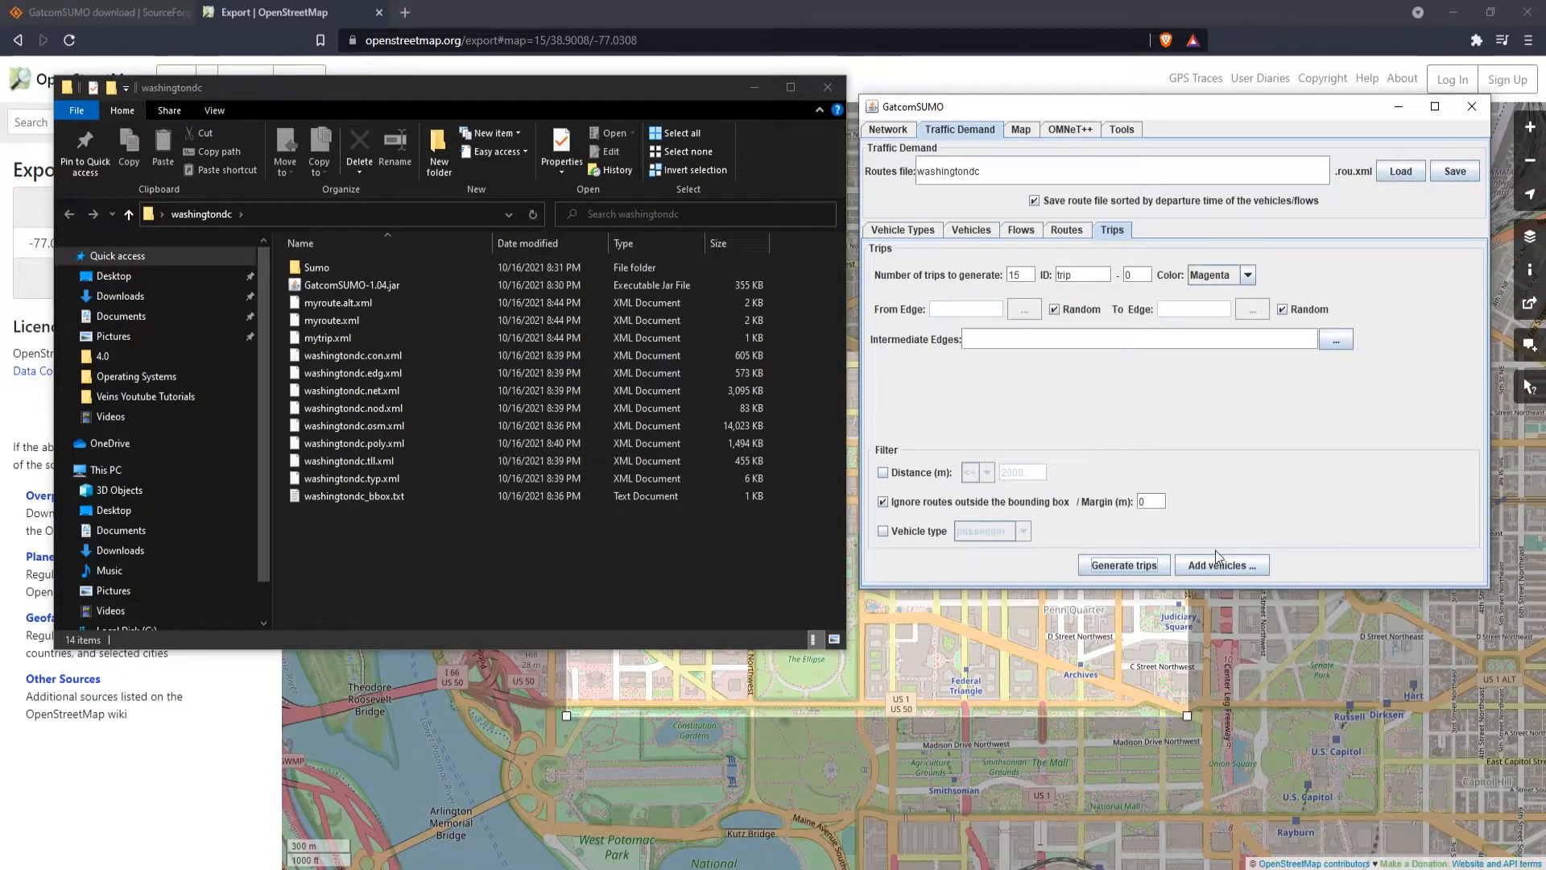
# Step: Add 15 yellow passenger vehicles starting from route trip-0, and save the washingtondc routes file
pyautogui.click(1229, 567)
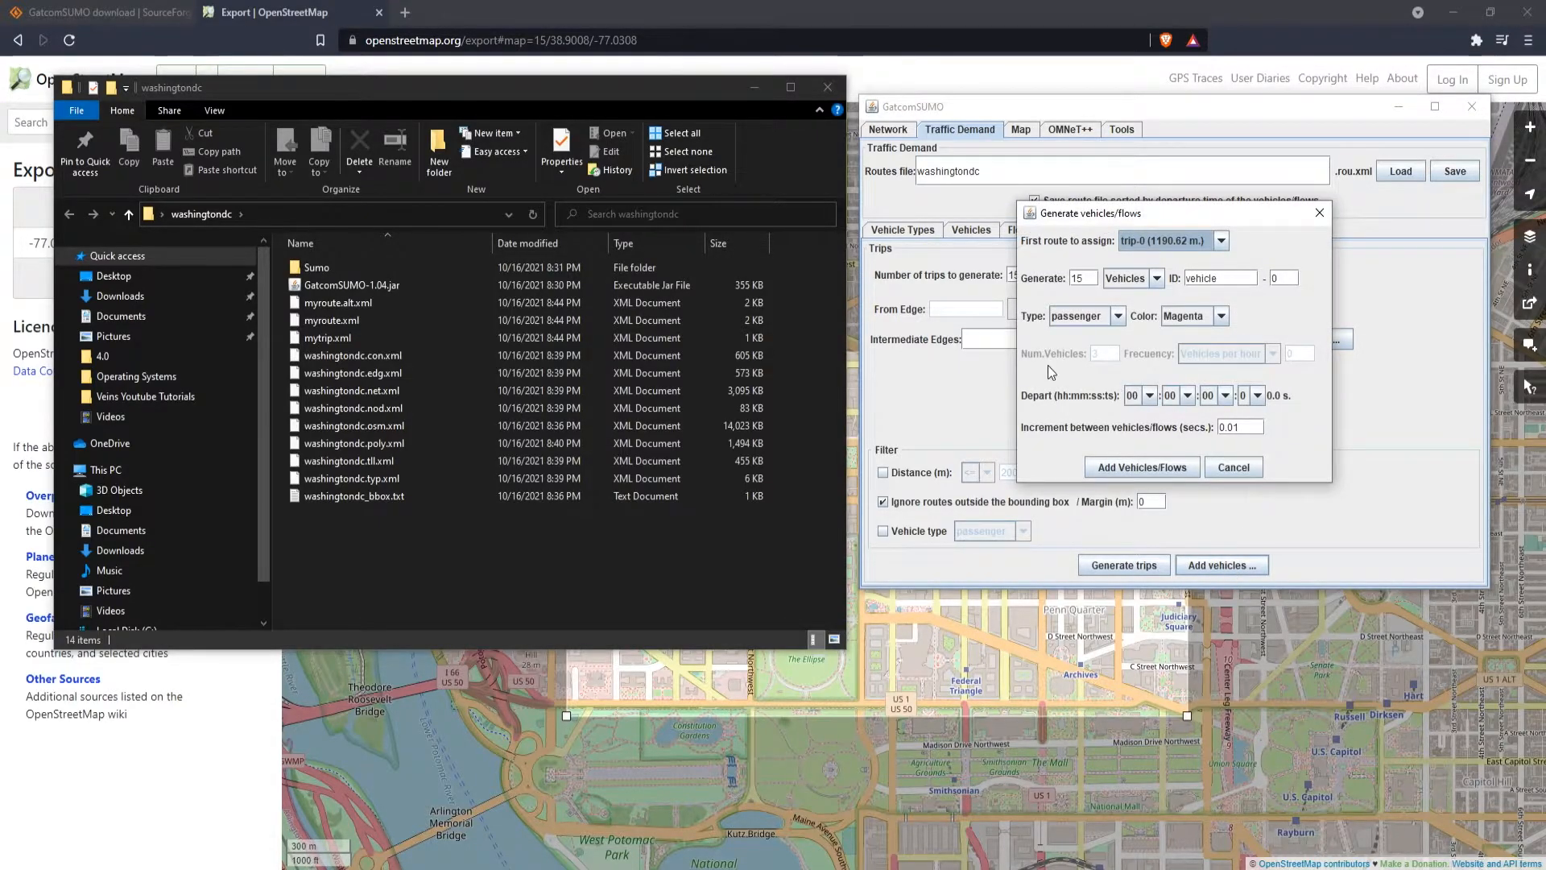
pyautogui.click(1221, 317)
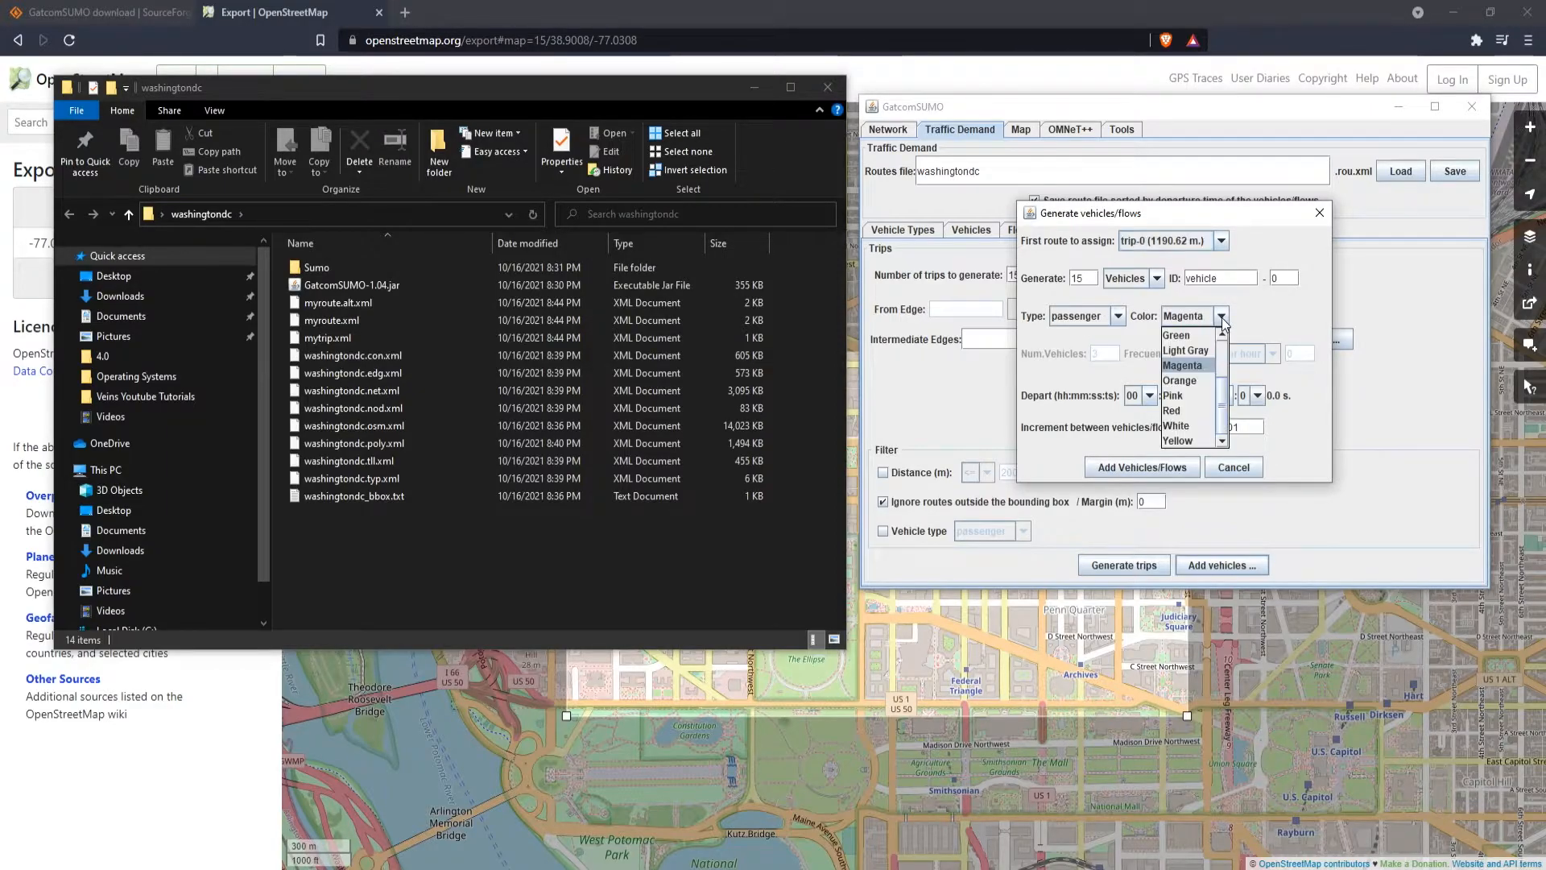
pyautogui.click(1192, 441)
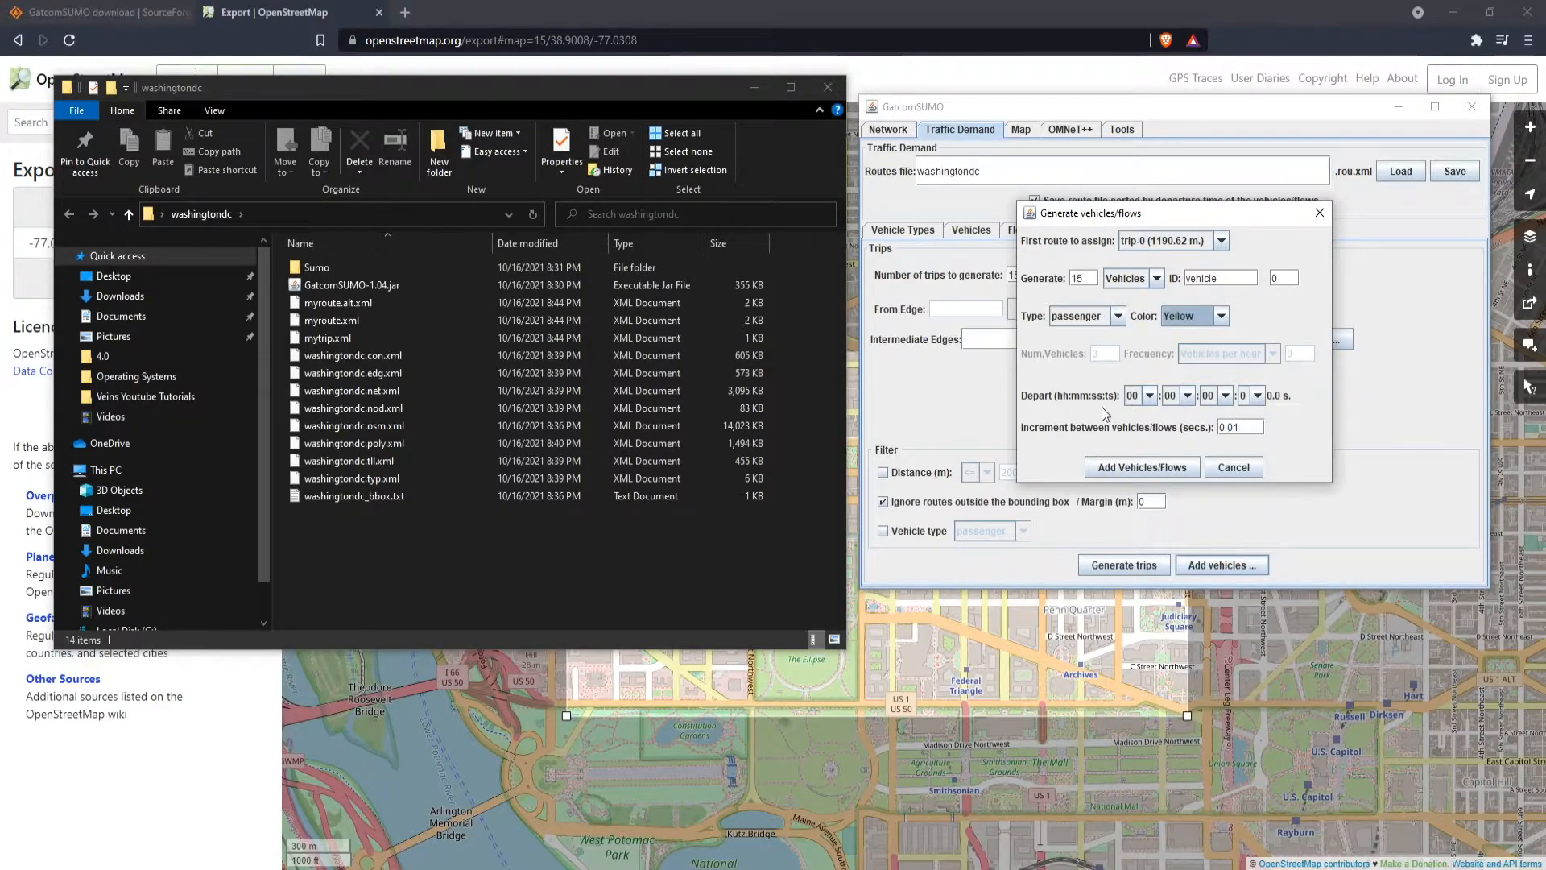
pyautogui.click(1147, 466)
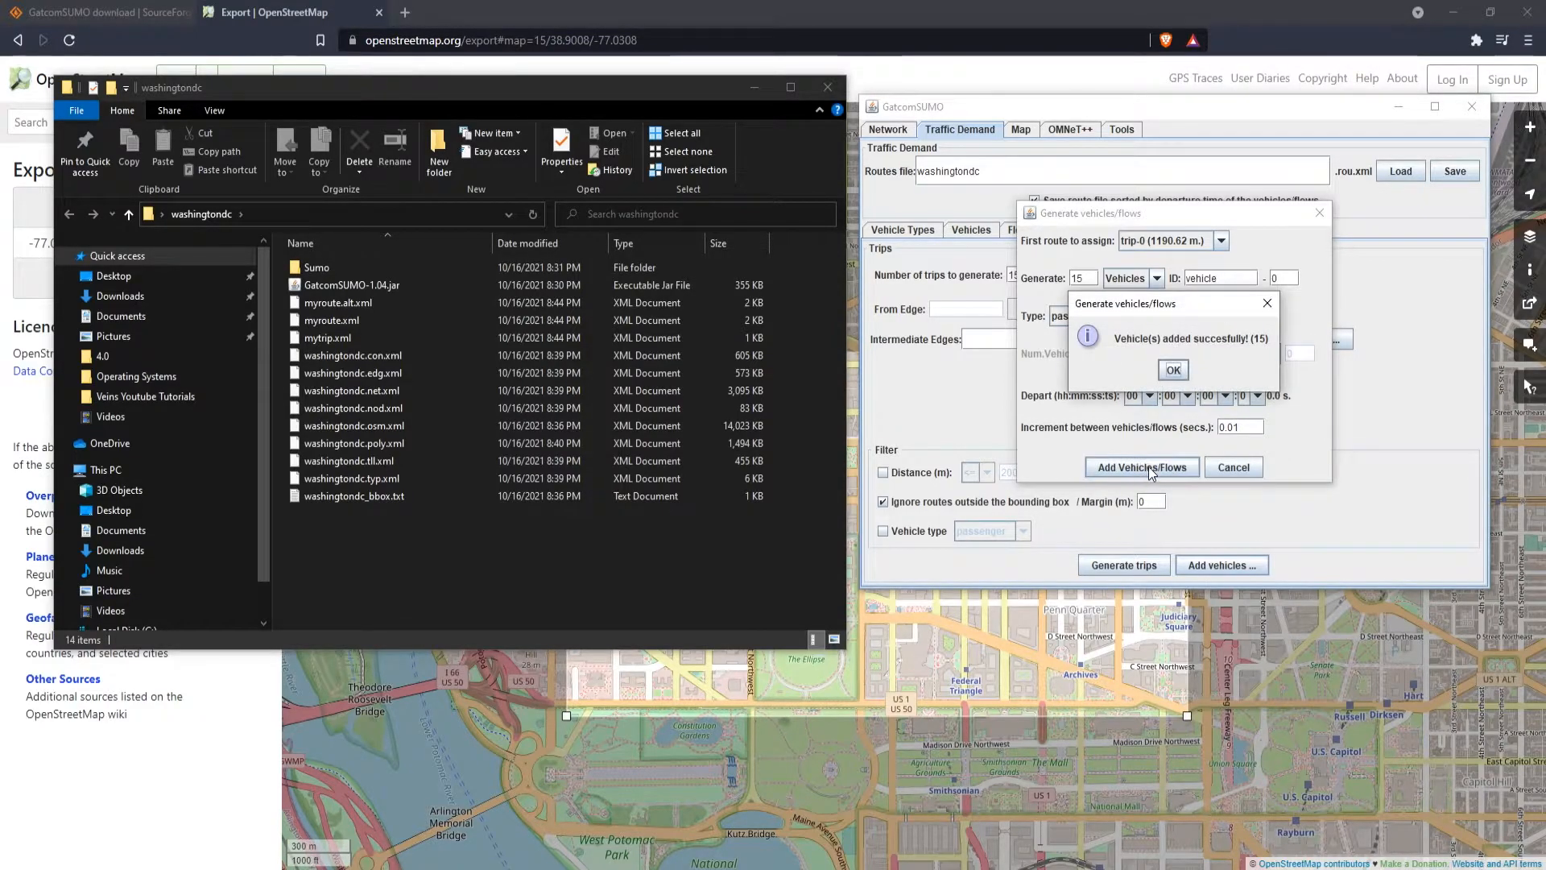
pyautogui.click(1174, 369)
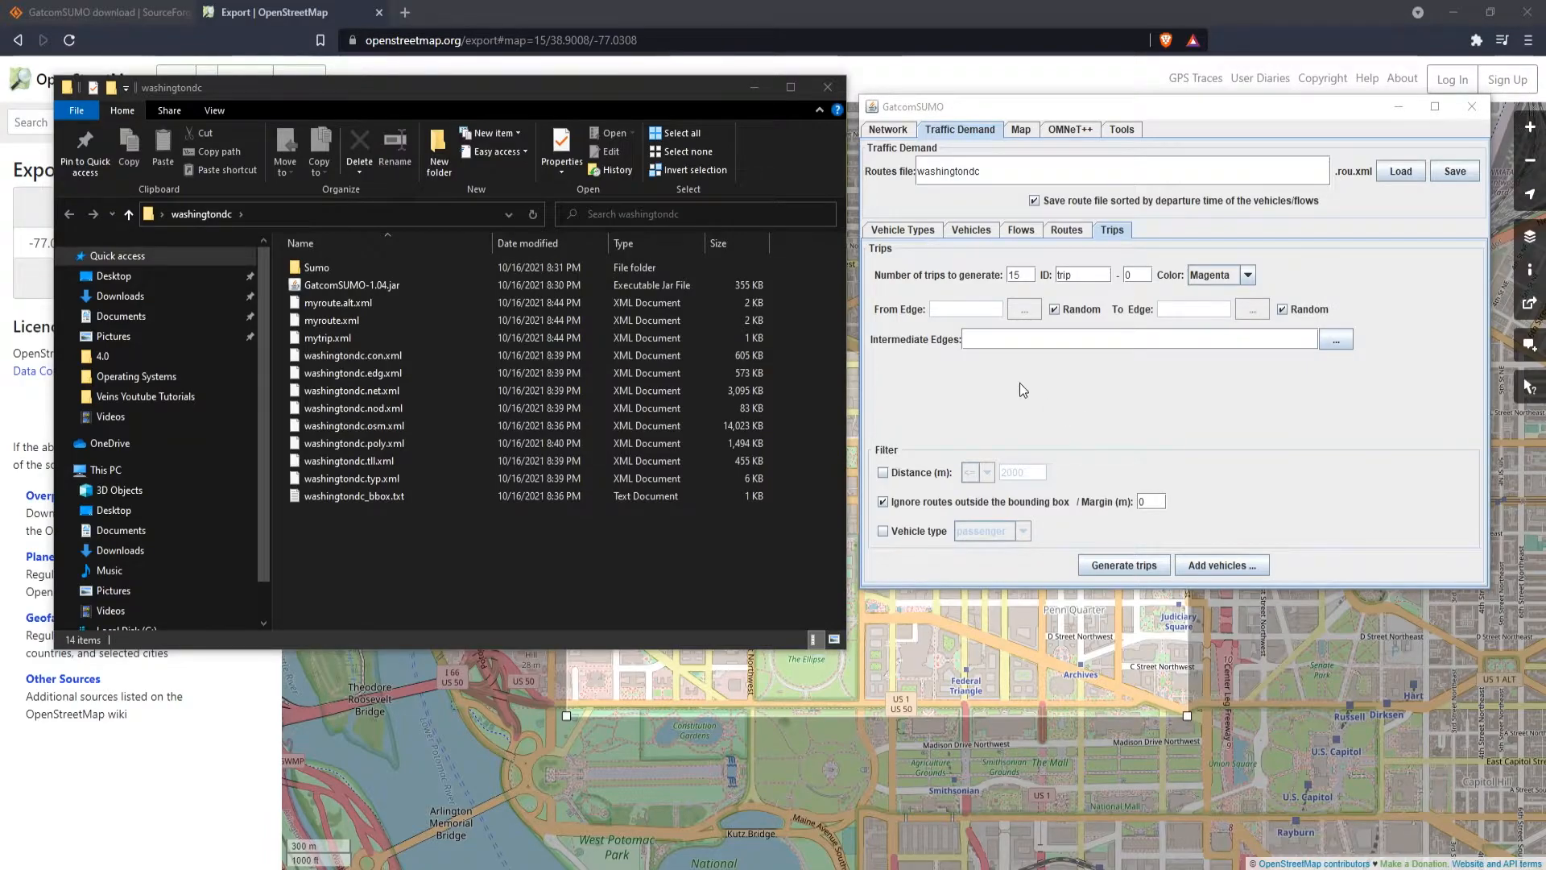
pyautogui.click(1066, 231)
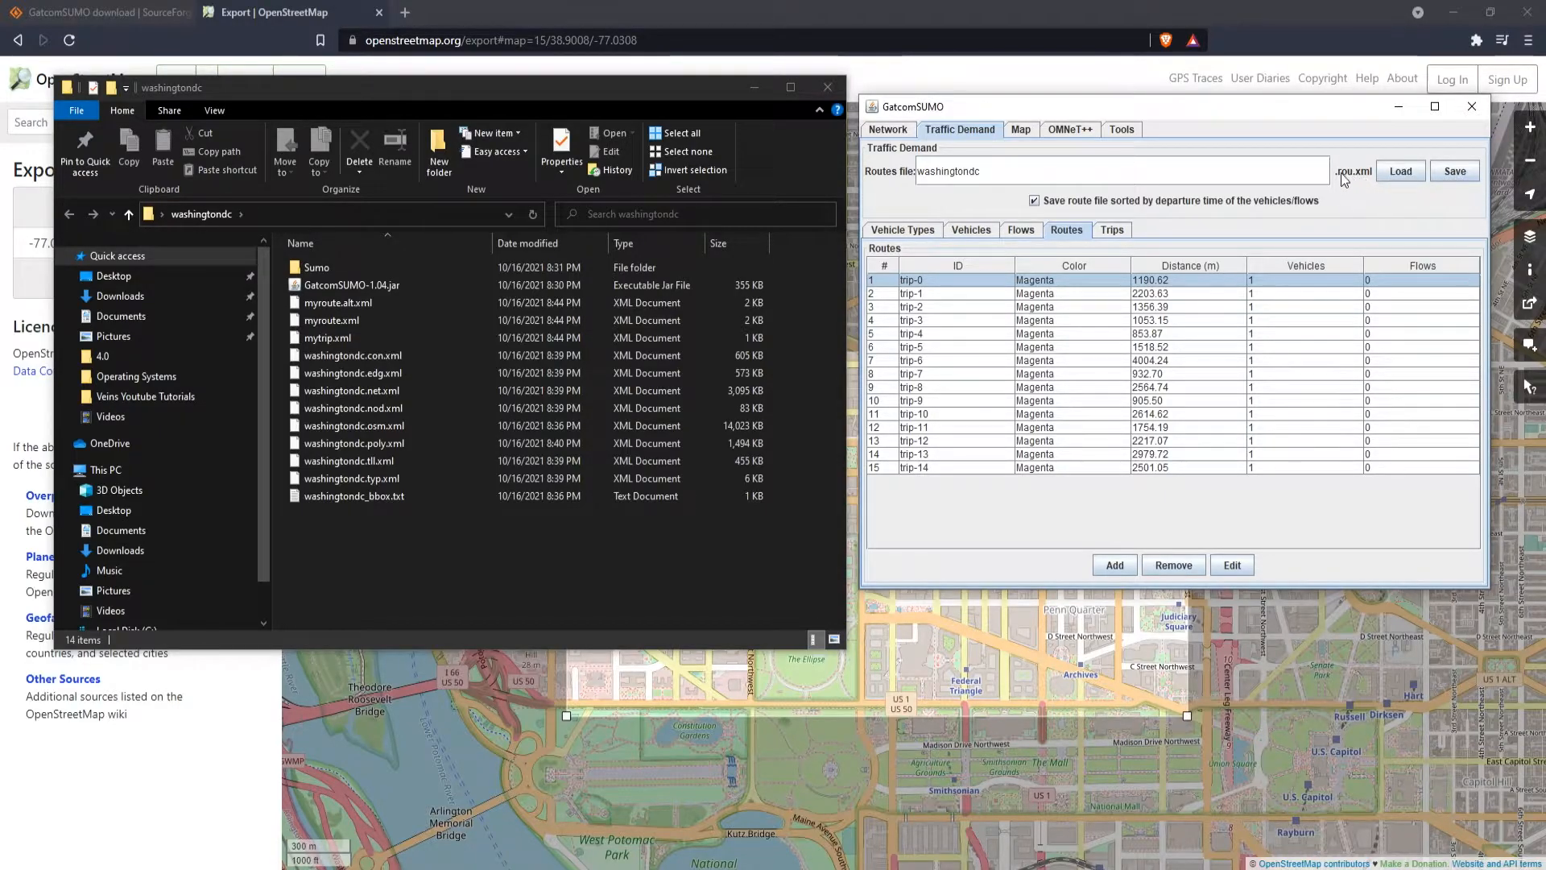
pyautogui.click(1449, 172)
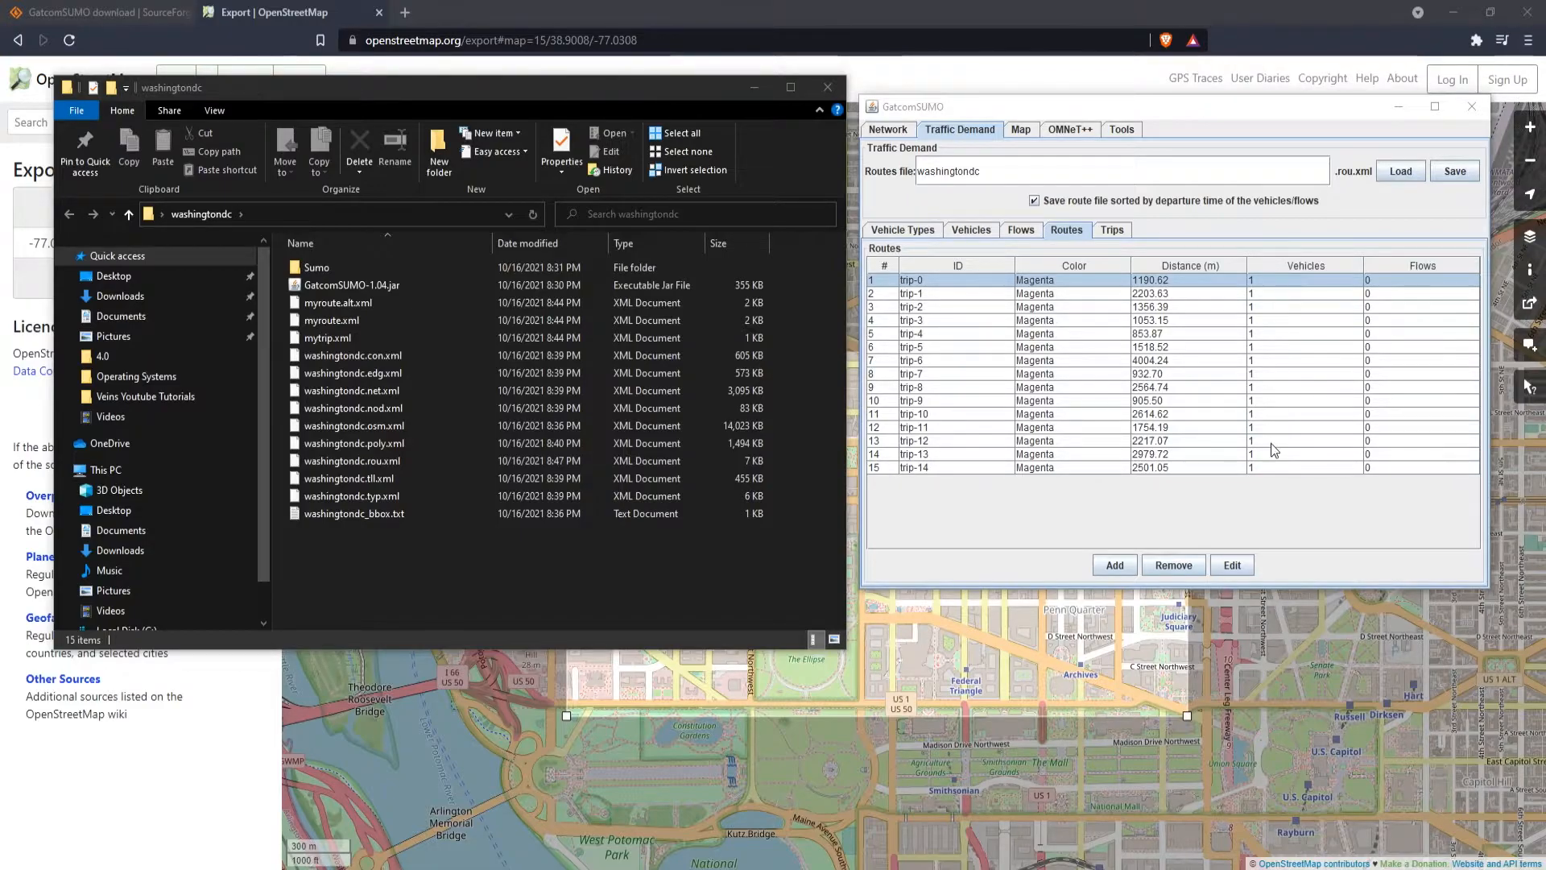
# Step: Generate the OMNeT++ files for the washingtondc scenario with the use of obstacles set to Yes
pyautogui.click(1074, 129)
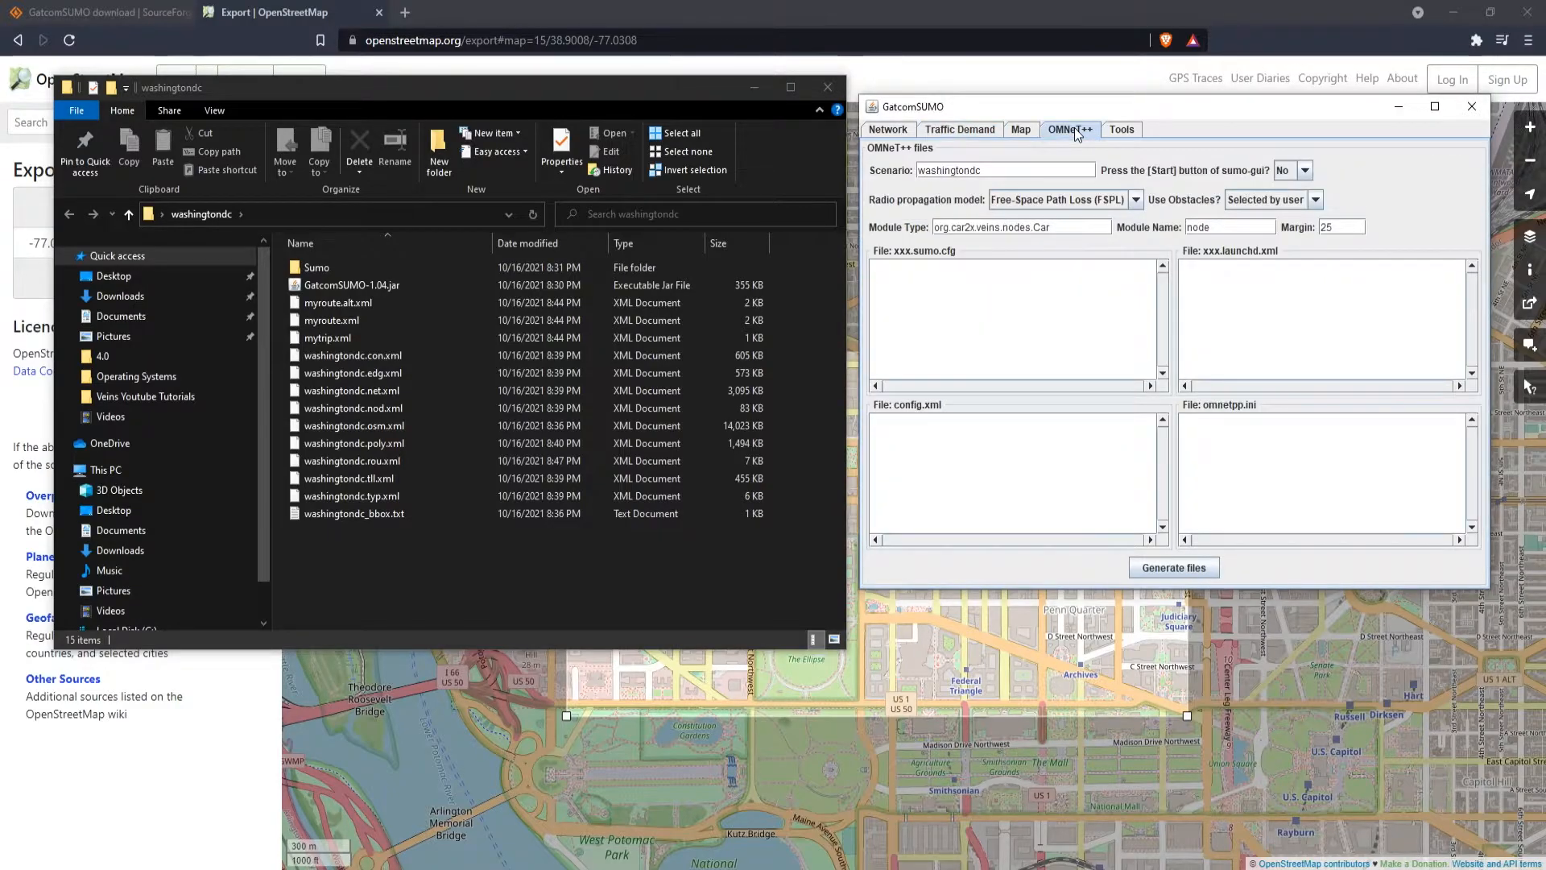
pyautogui.click(1316, 201)
pyautogui.click(1302, 232)
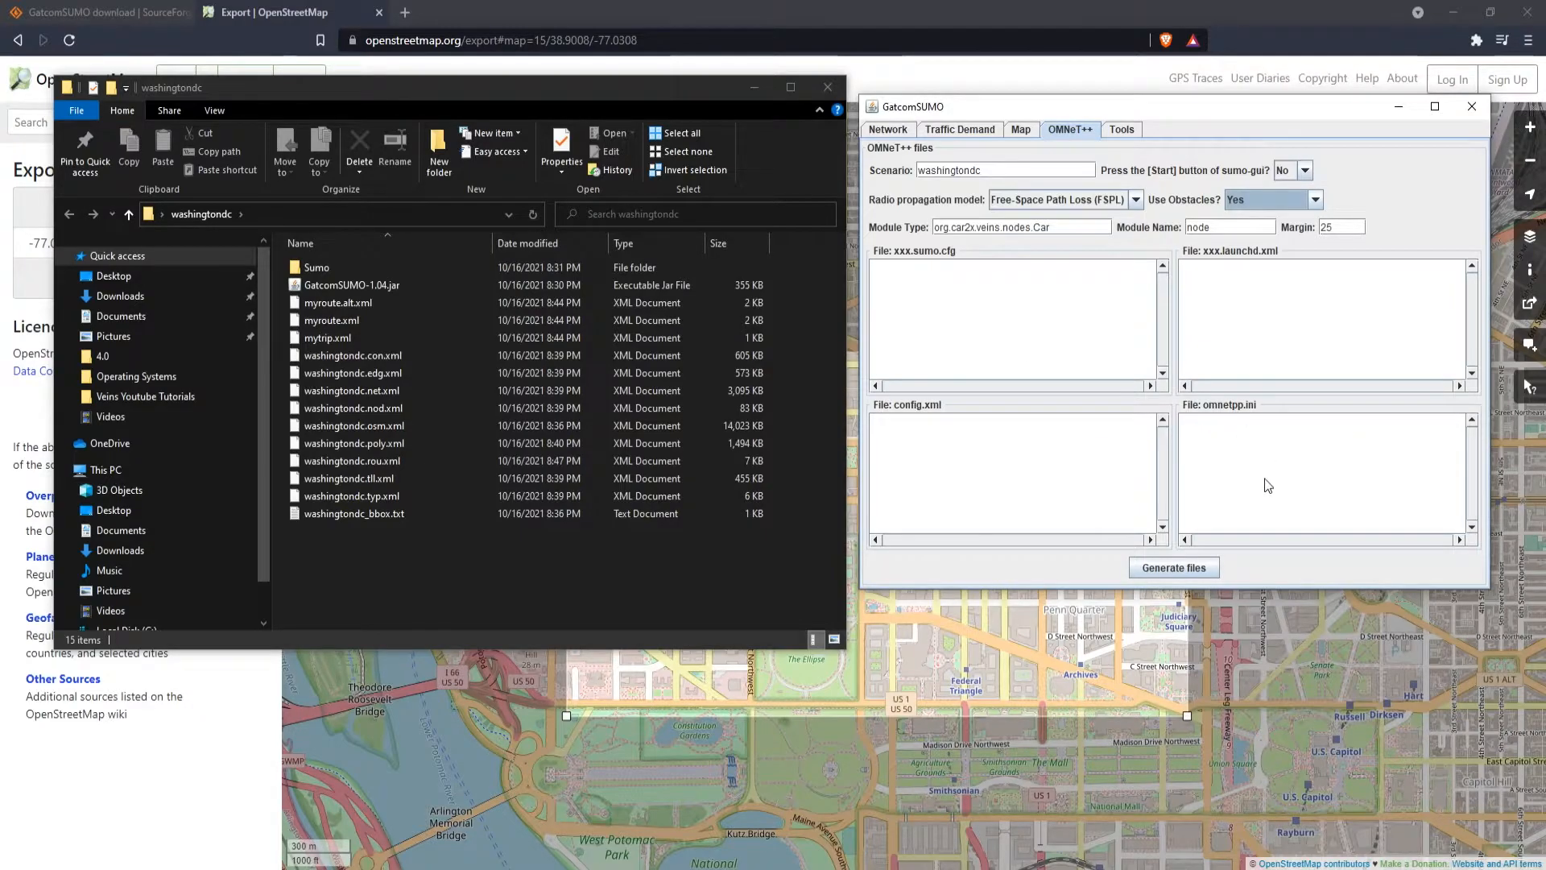
pyautogui.click(1177, 567)
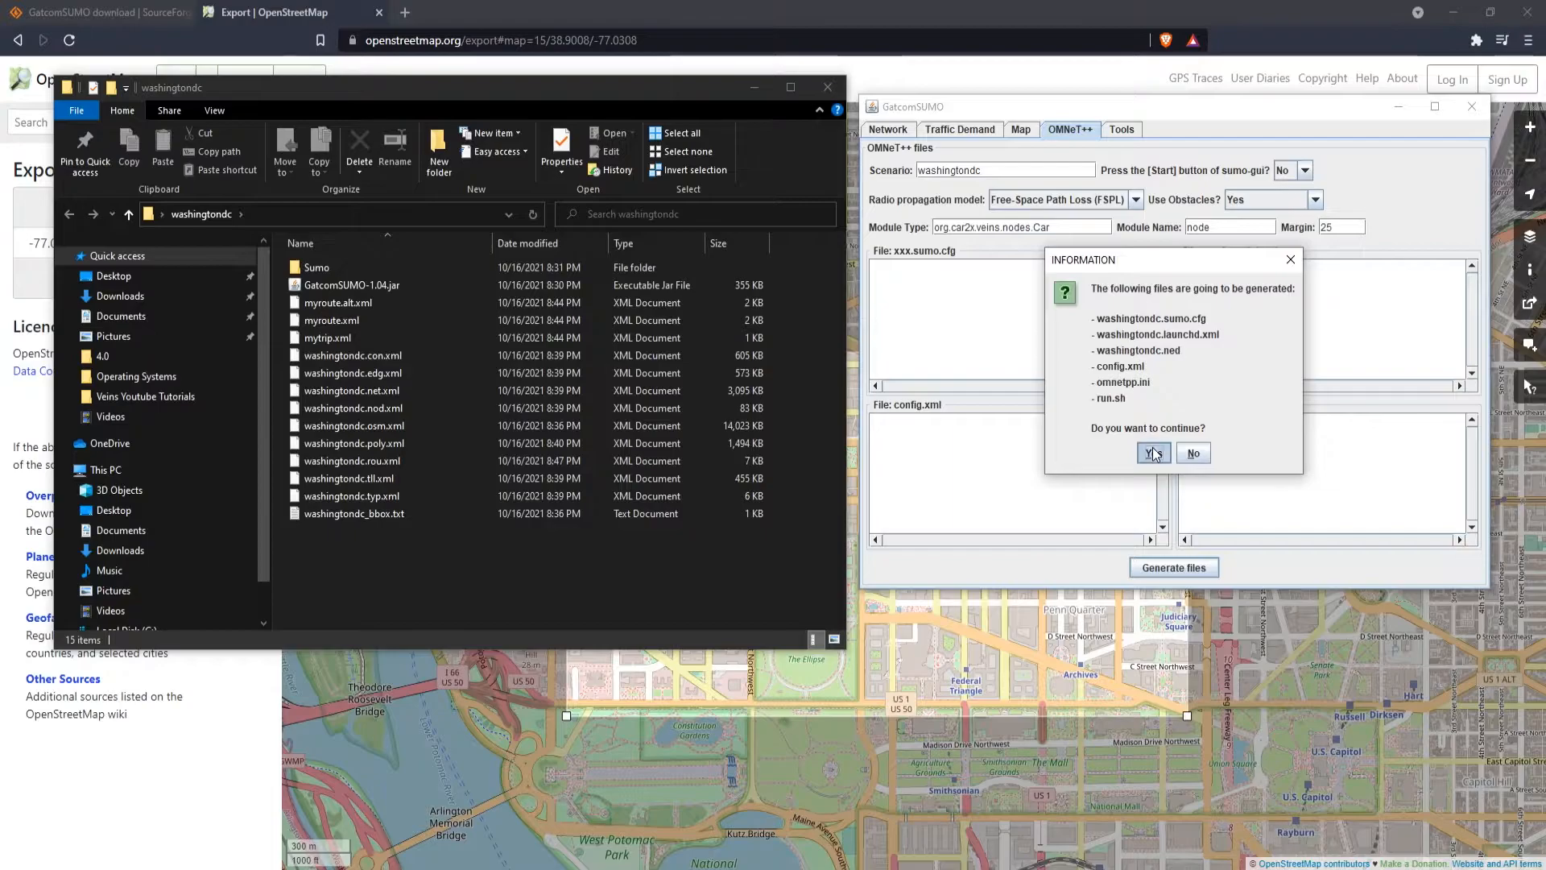
pyautogui.click(1153, 453)
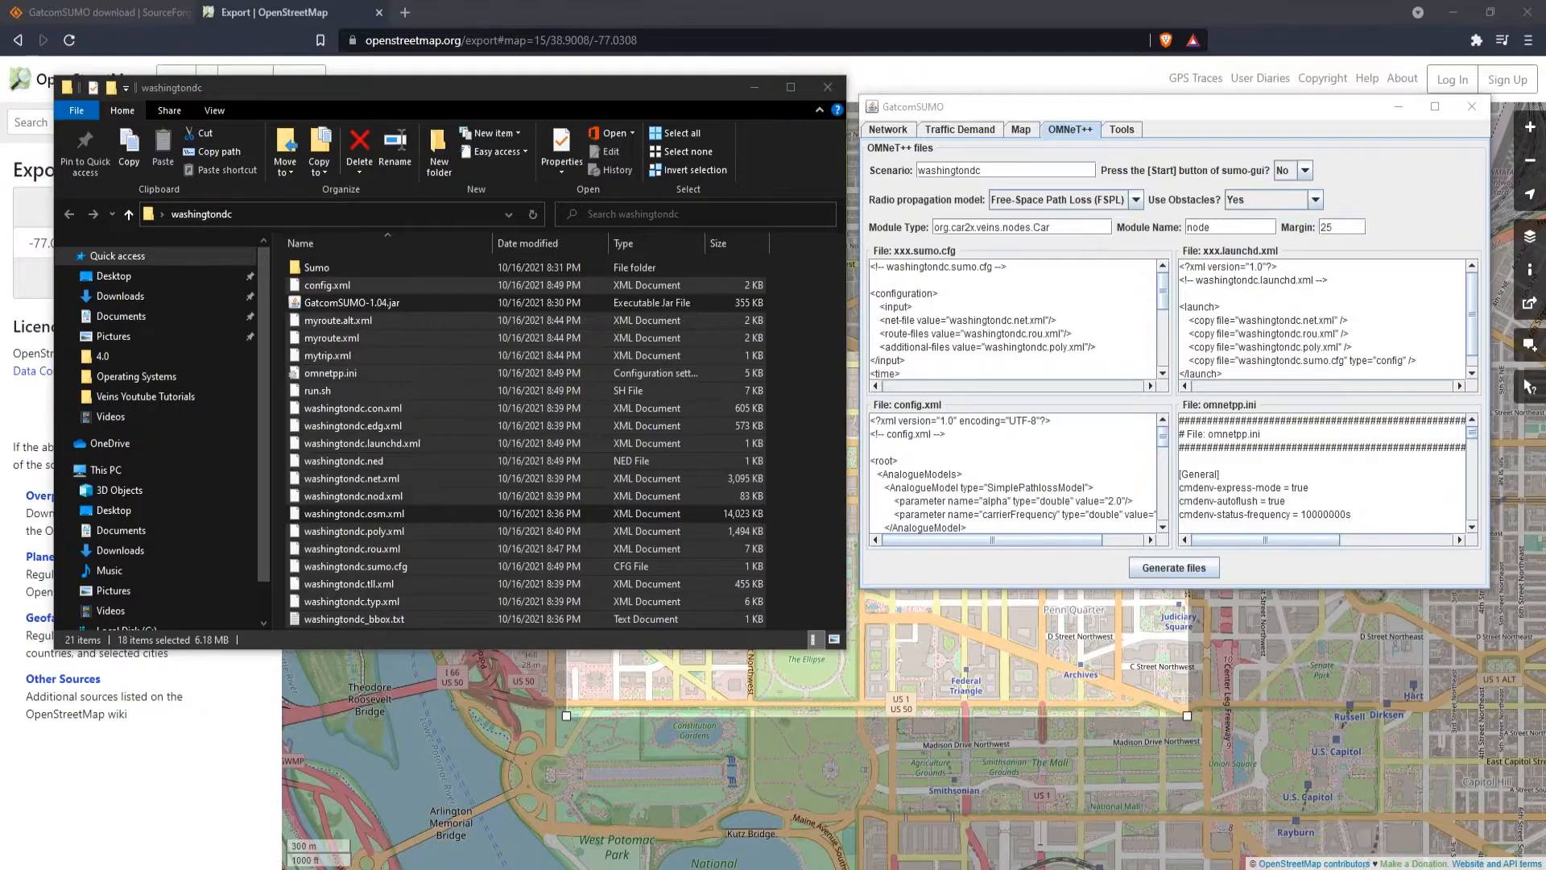
# Step: Close GatcomSUMO, clear the folder and browser windows away, and switch to the instant-veins-5.1-i2 1 virtual machine, maximized
pyautogui.click(1471, 117)
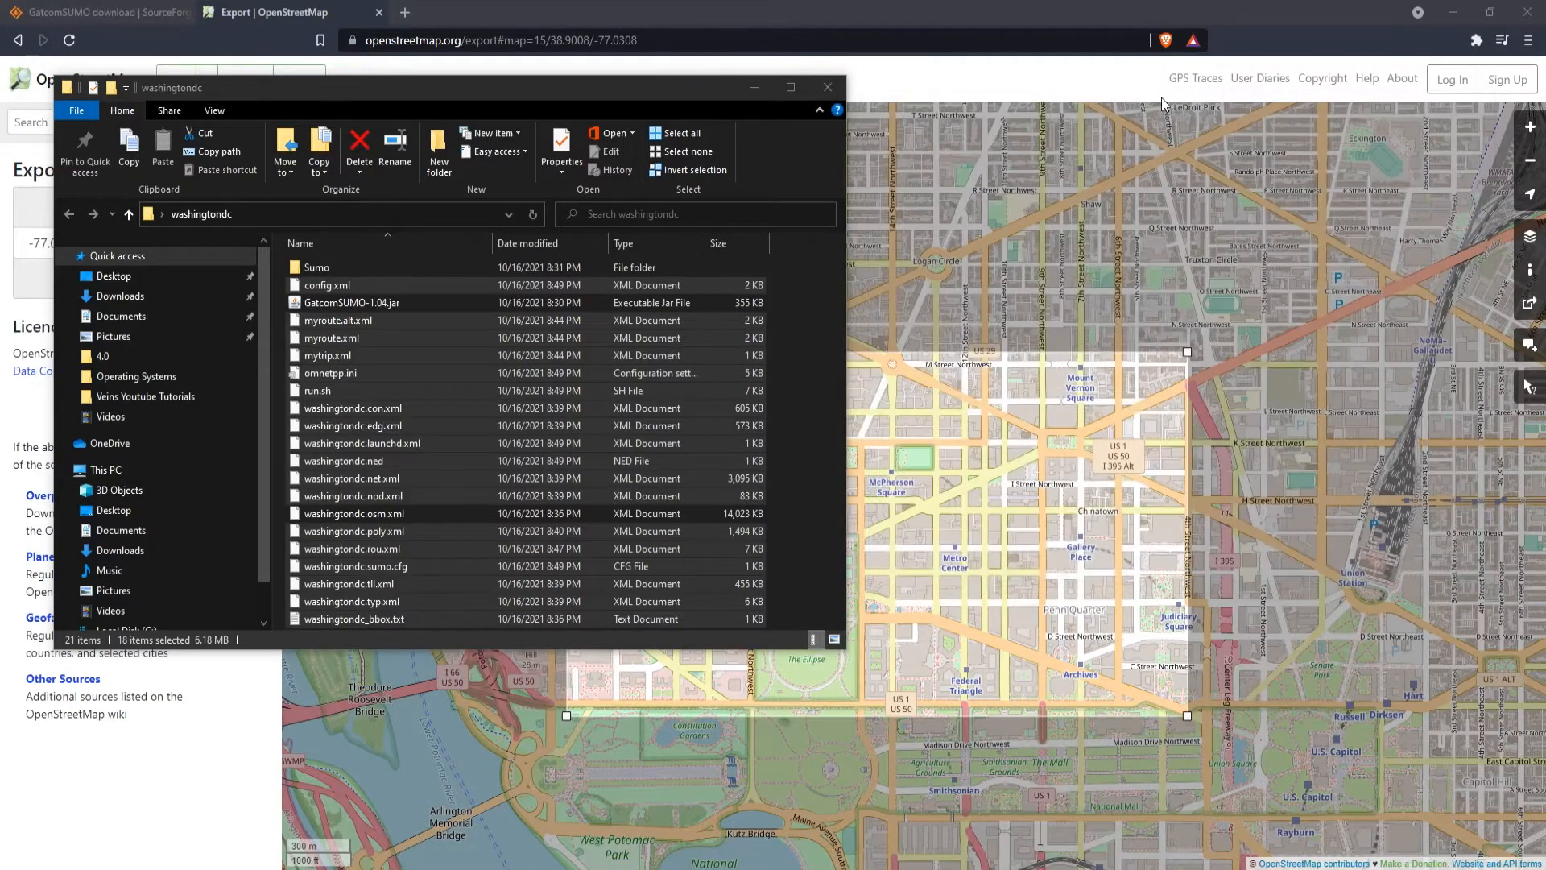
pyautogui.click(770, 85)
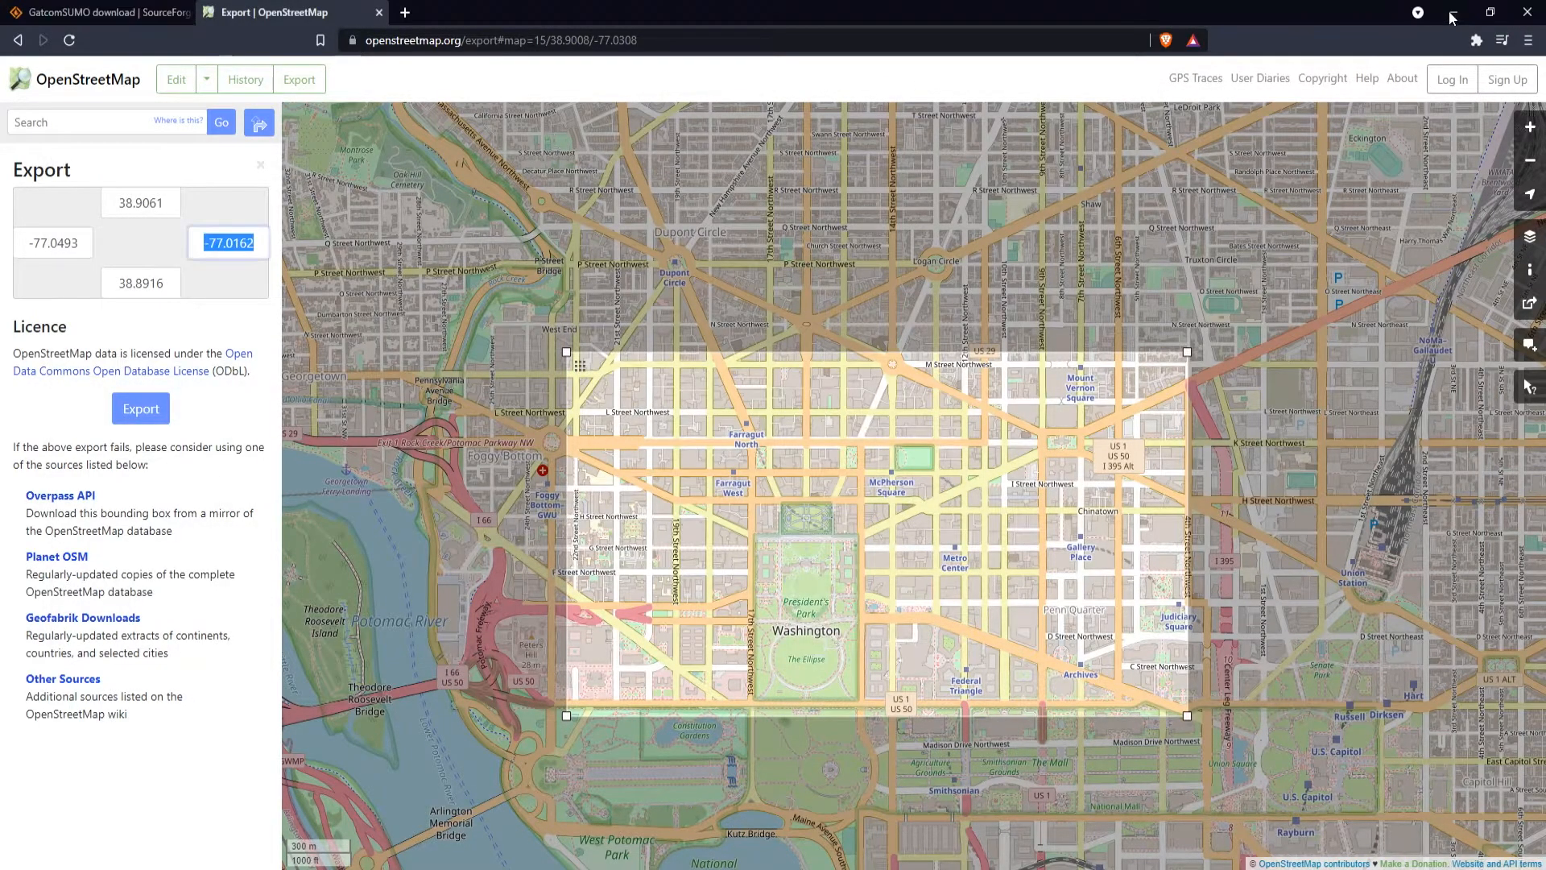
pyautogui.click(1453, 12)
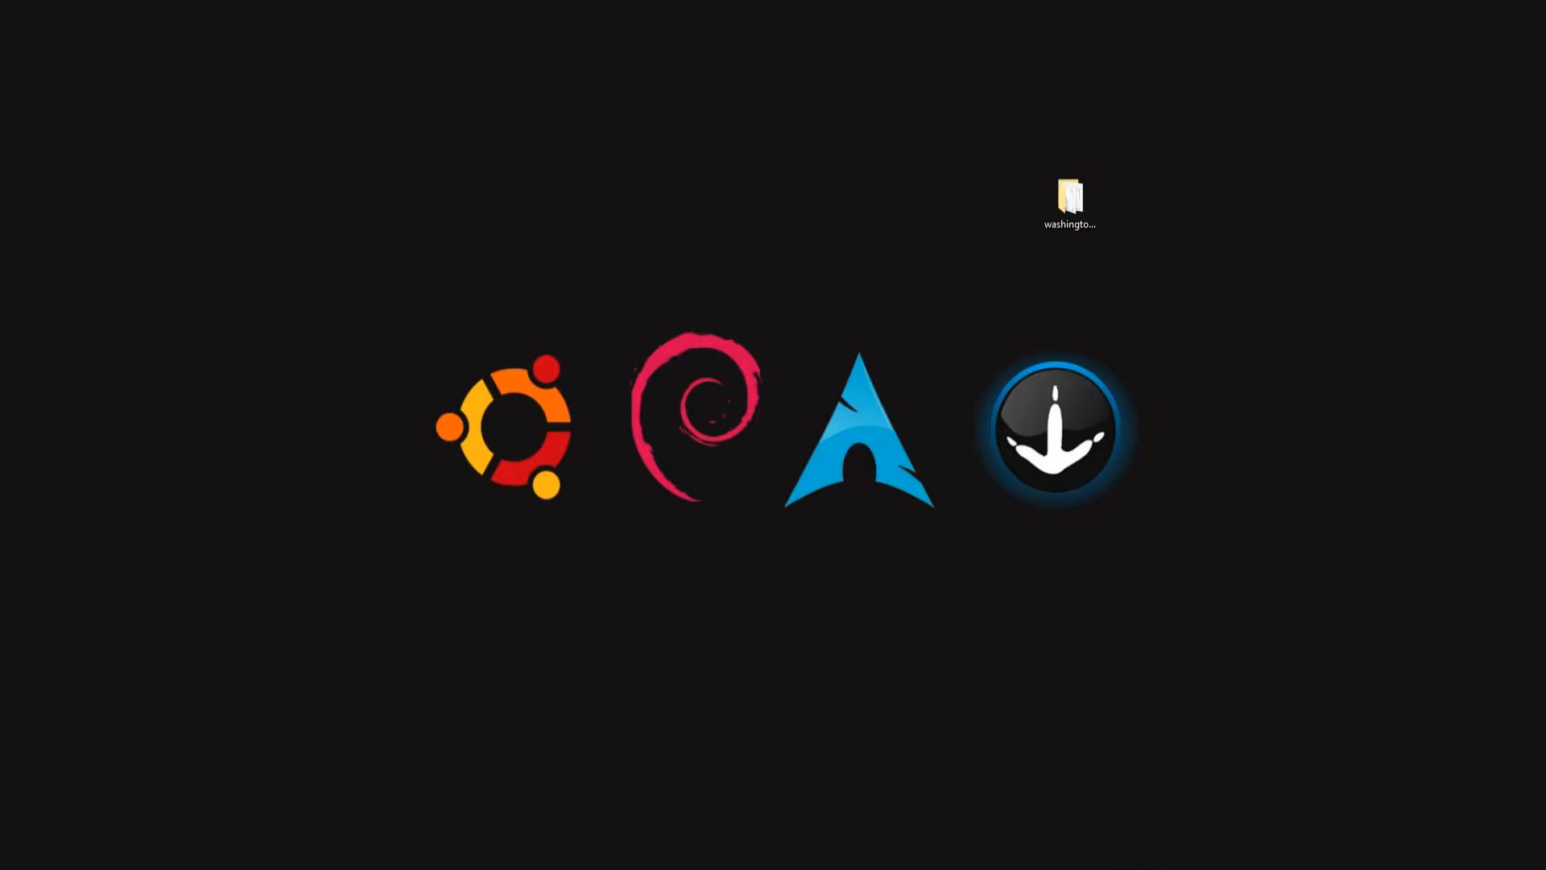
pyautogui.click(808, 867)
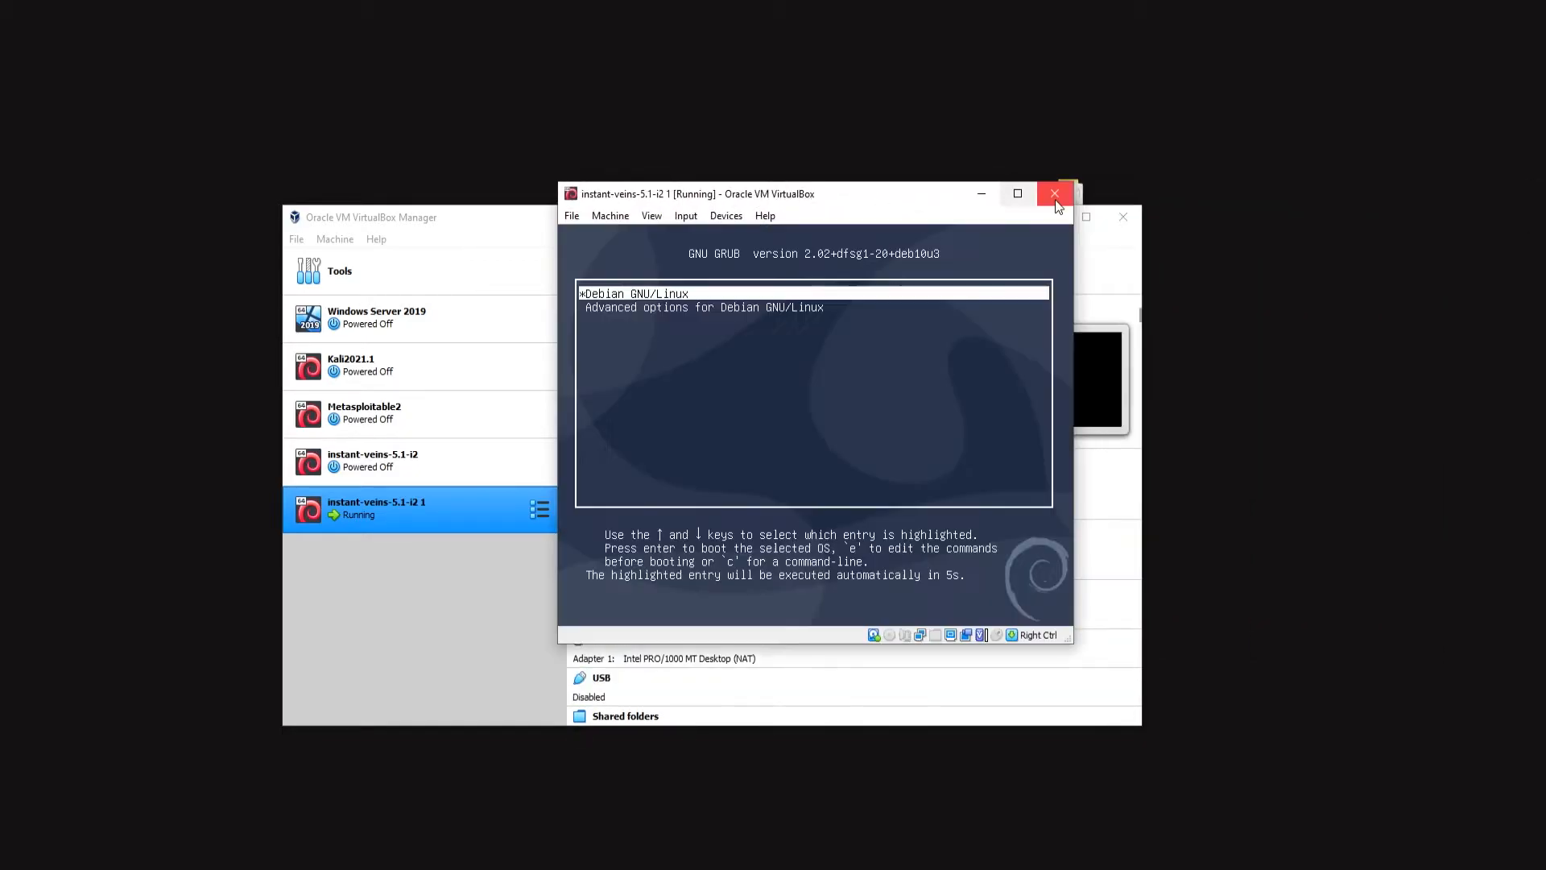
pyautogui.click(1018, 195)
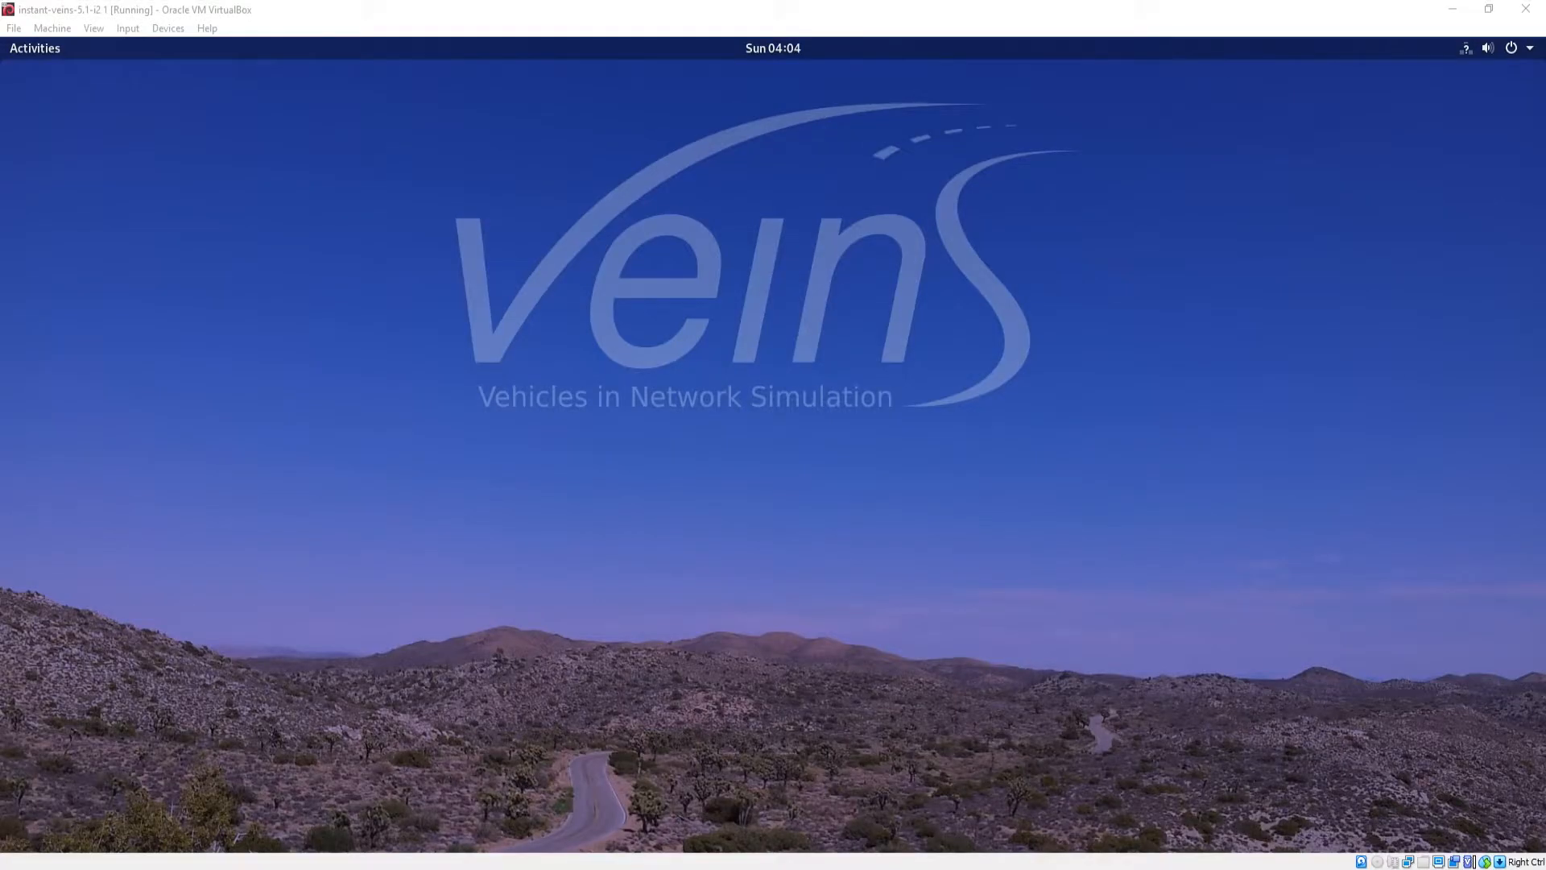
# Step: Start veins_launchd in the virtual machine and move its window aside to free desktop space
pyautogui.click(22, 50)
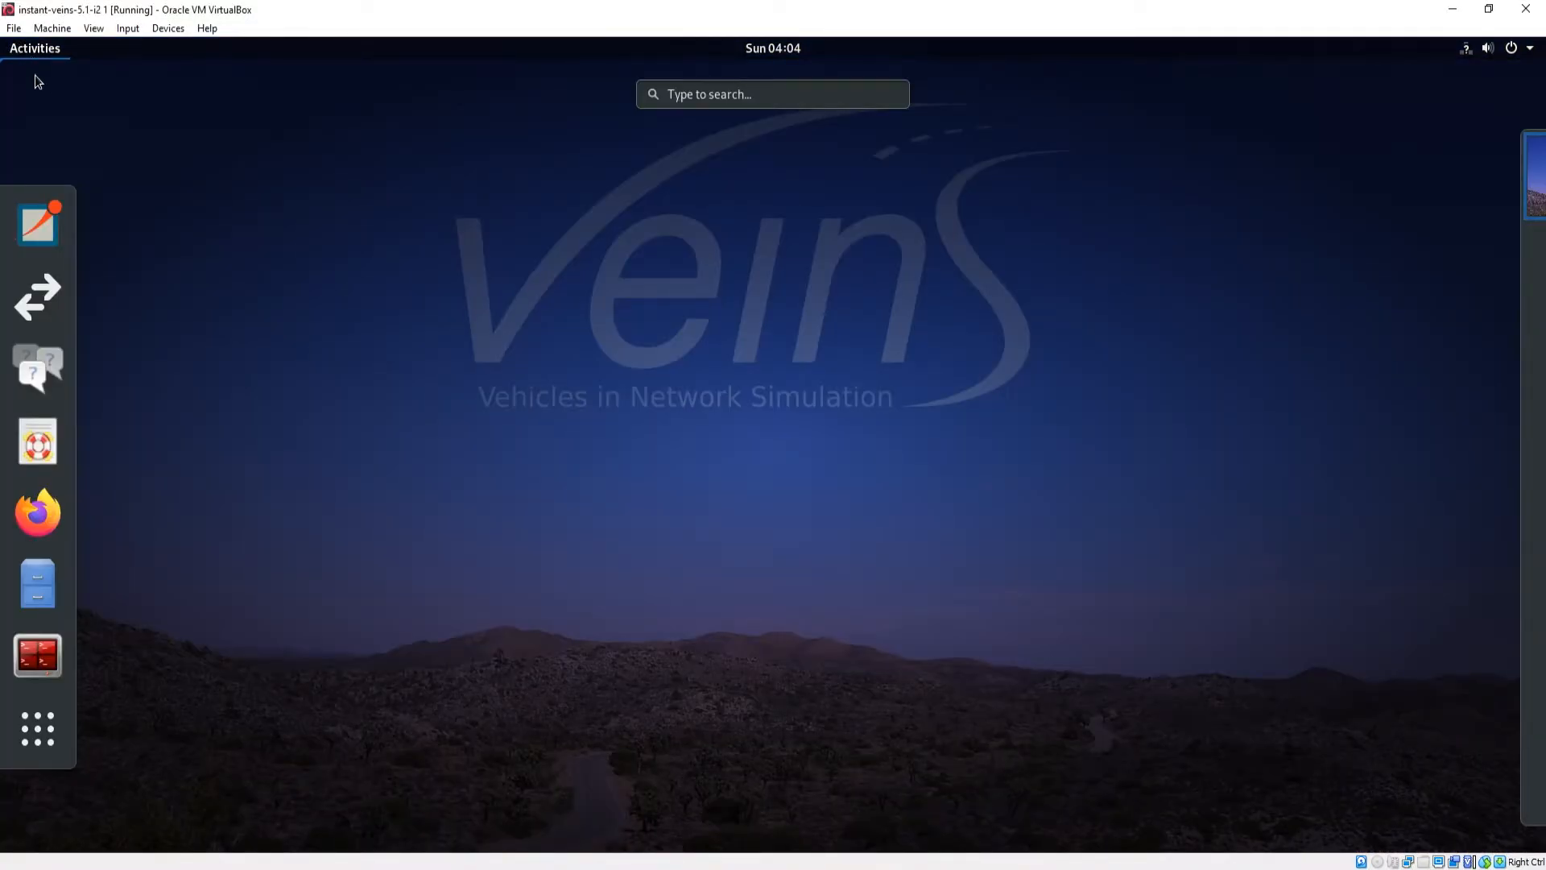
pyautogui.click(41, 302)
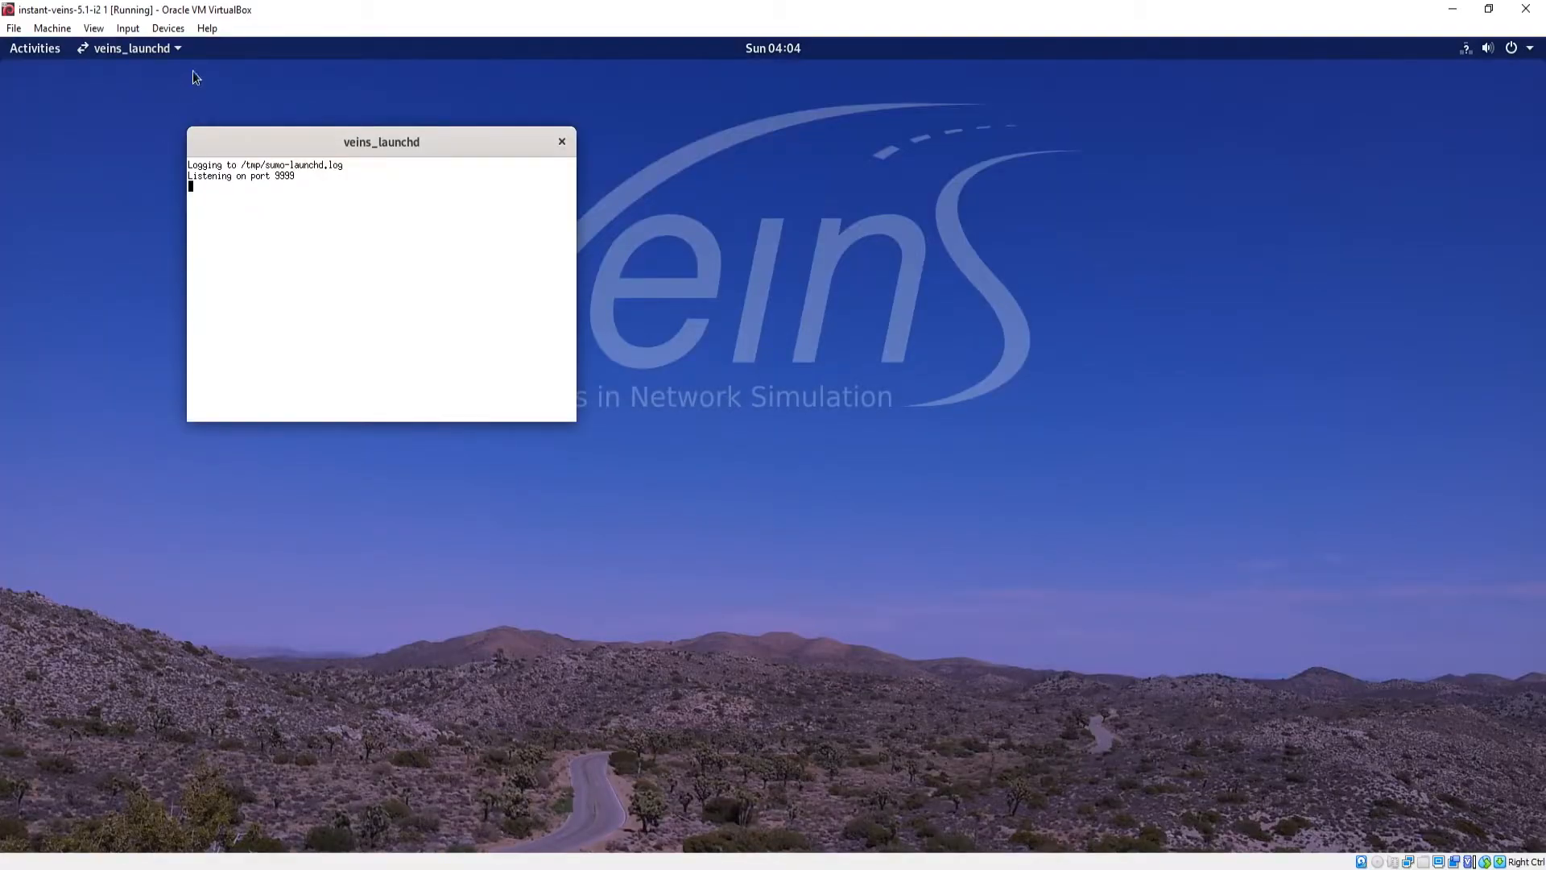
pyautogui.moveTo(307, 142); pyautogui.dragTo(1243, 109)
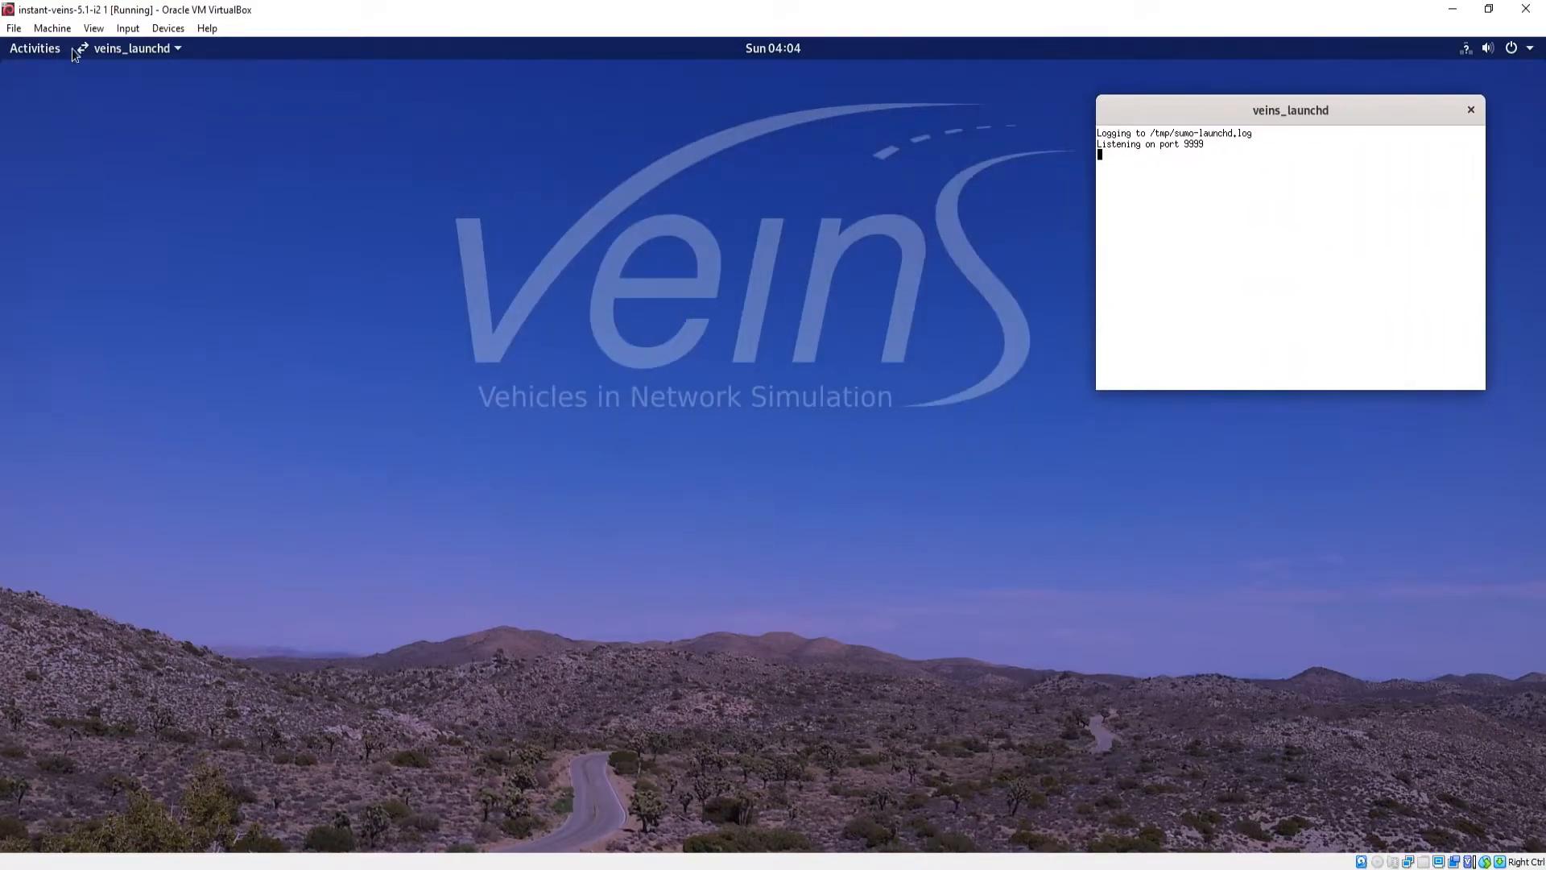
# Step: Launch the OMNeT++ IDE, close its Welcome page and move the IDE window away from the desktop edge
pyautogui.click(36, 50)
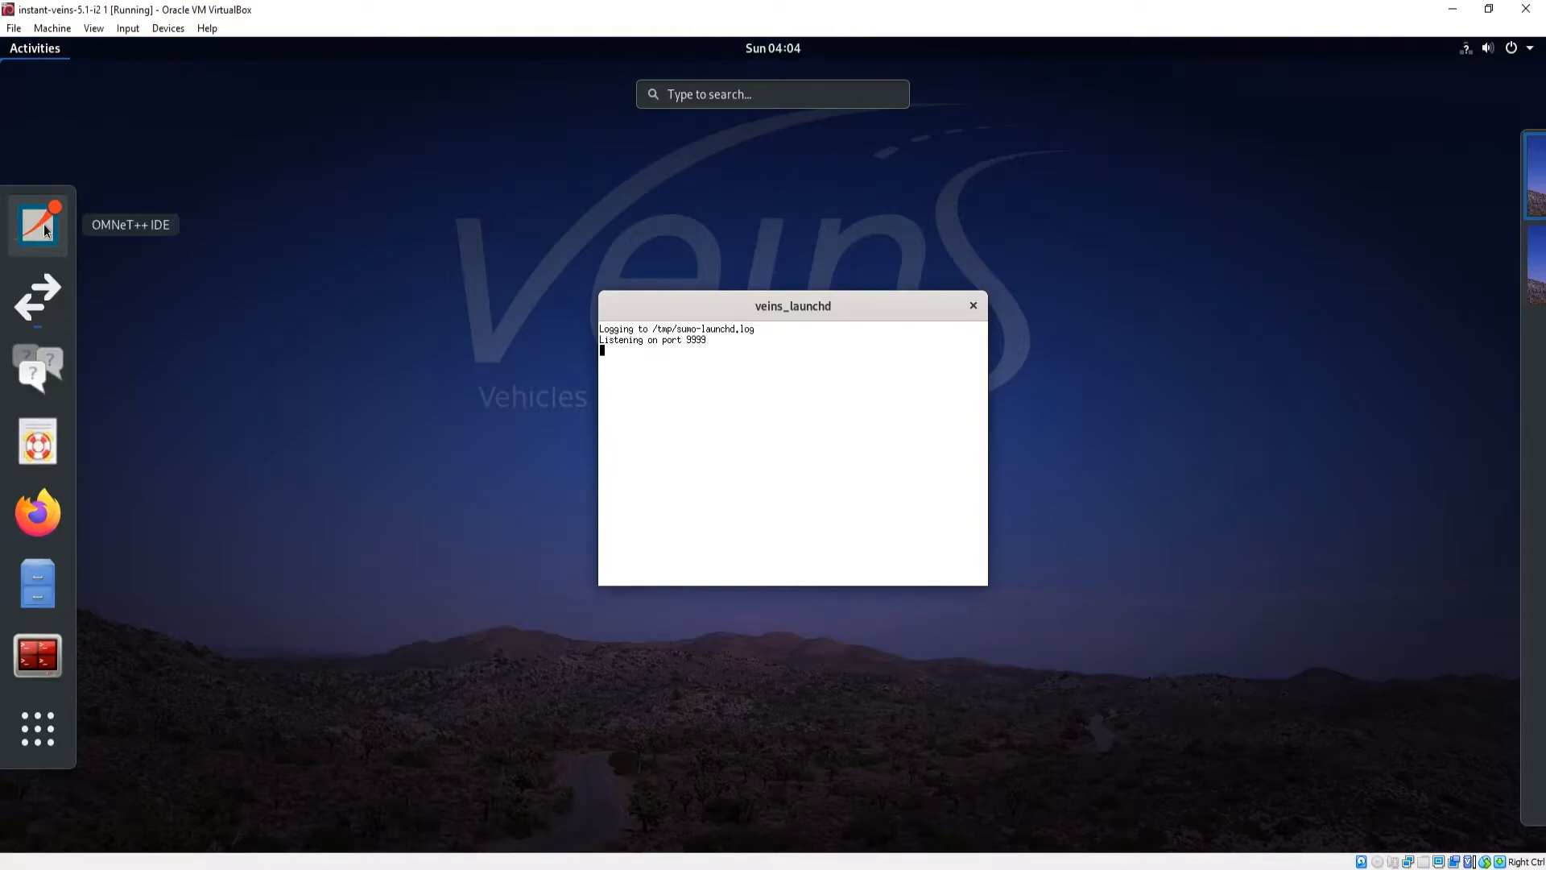
pyautogui.rightClick(46, 231)
pyautogui.click(44, 231)
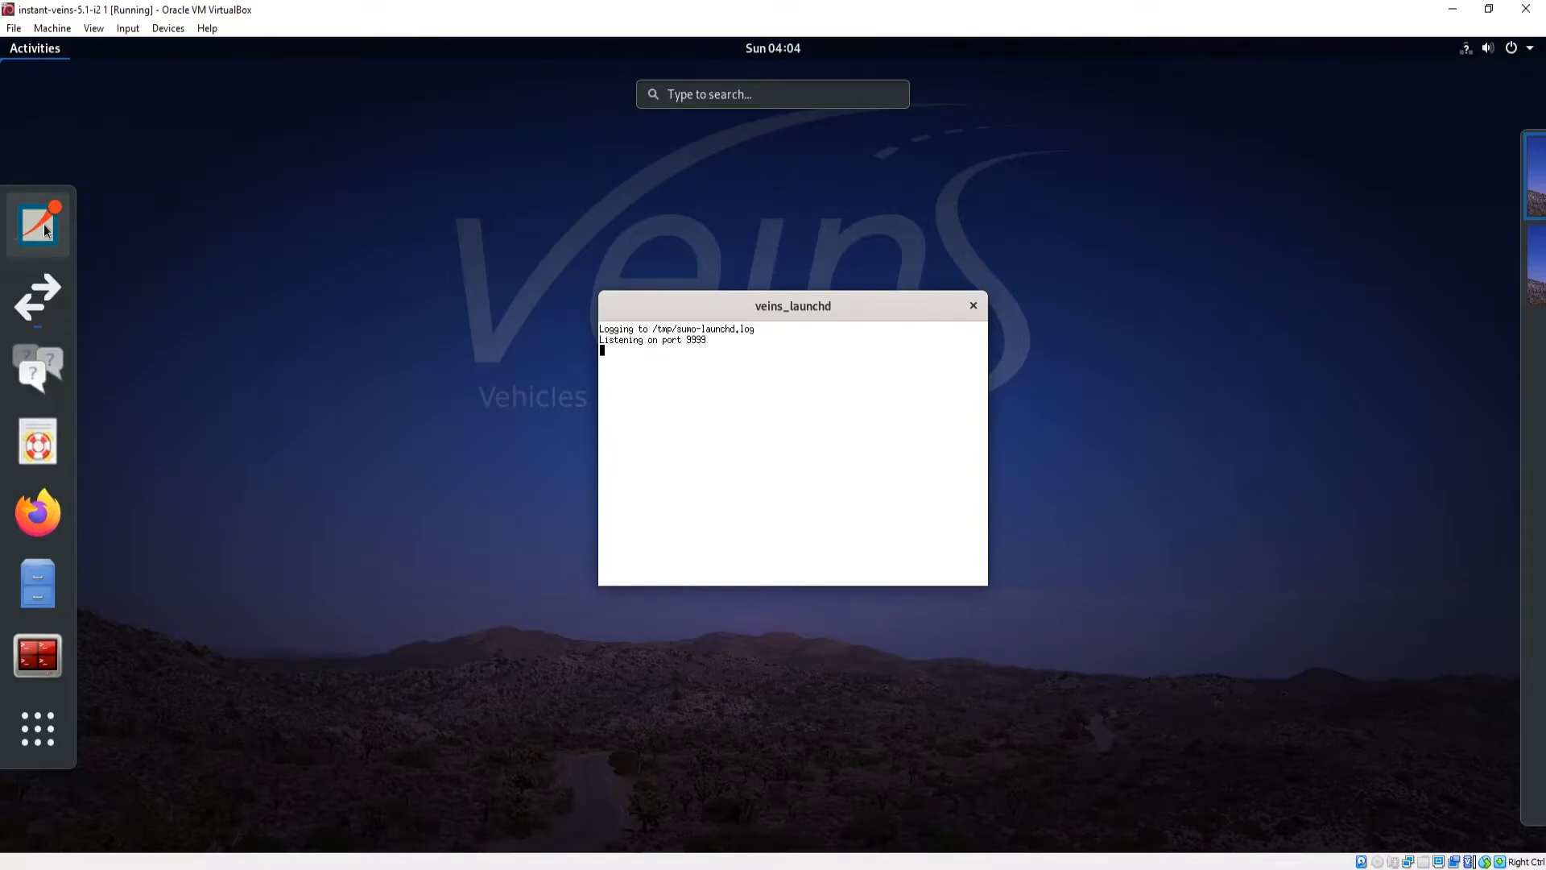
pyautogui.click(50, 228)
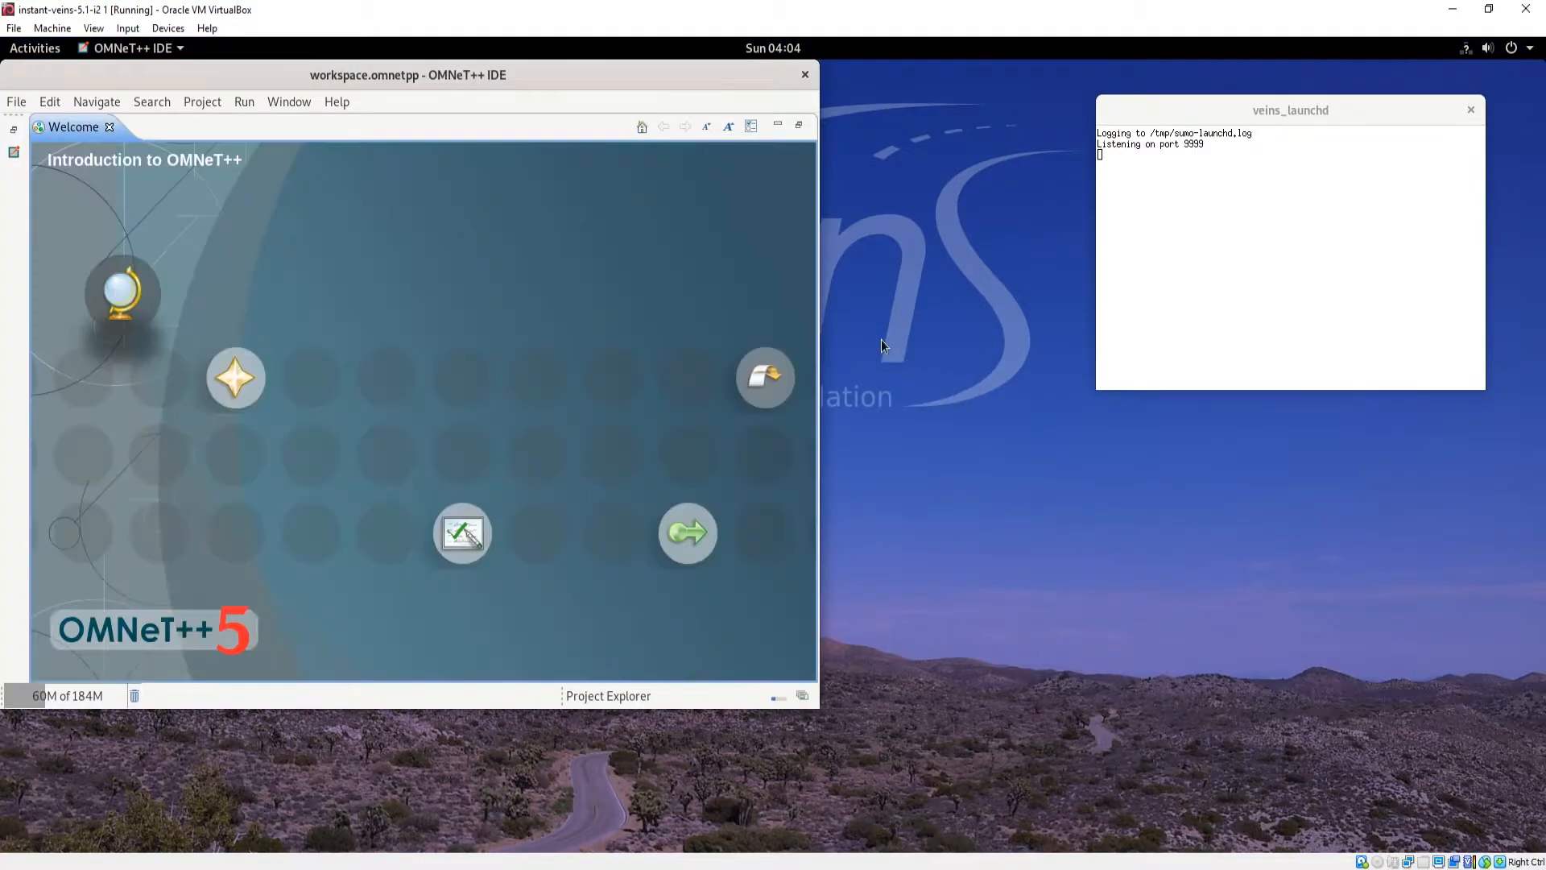
pyautogui.click(110, 129)
pyautogui.moveTo(24, 71); pyautogui.dragTo(292, 91)
# Step: Open the washingtondc folder inside Downloads in the file manager and look through its files
pyautogui.click(31, 50)
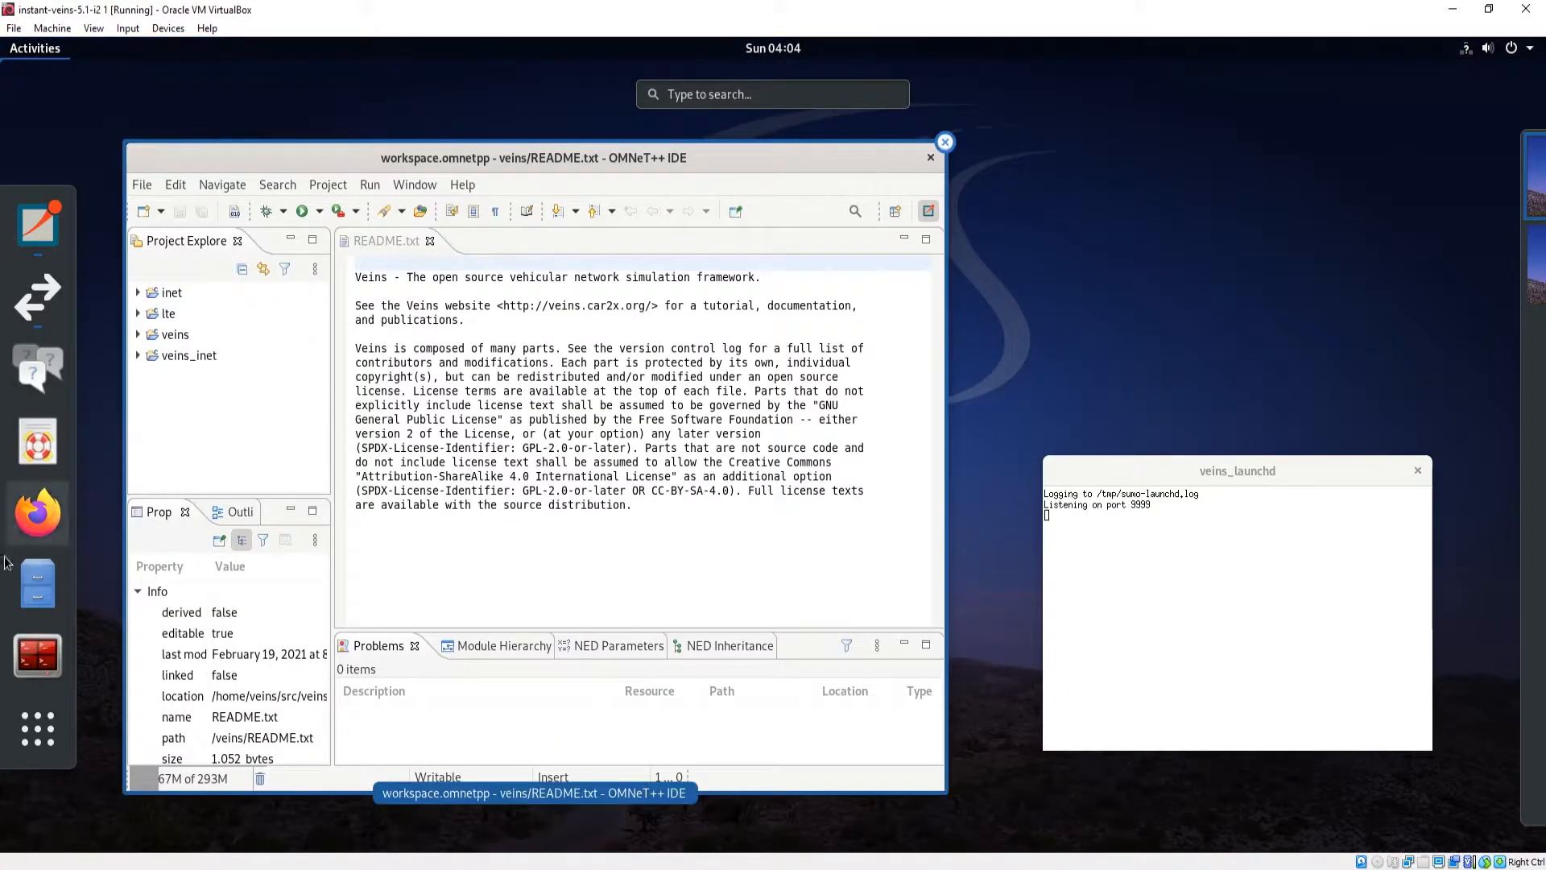
pyautogui.click(41, 585)
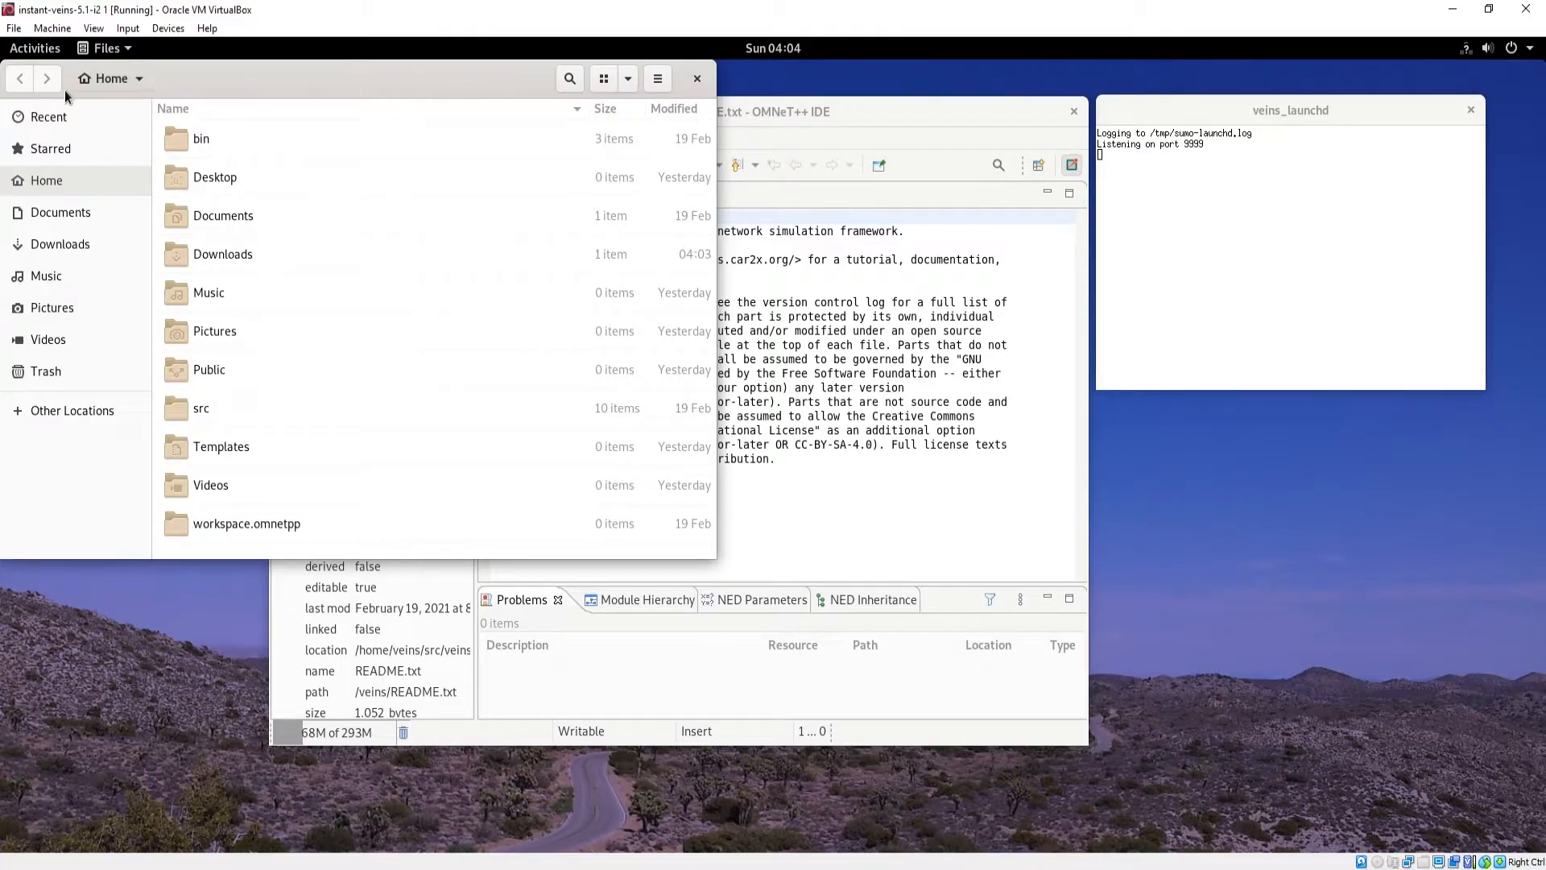
pyautogui.doubleClick(219, 254)
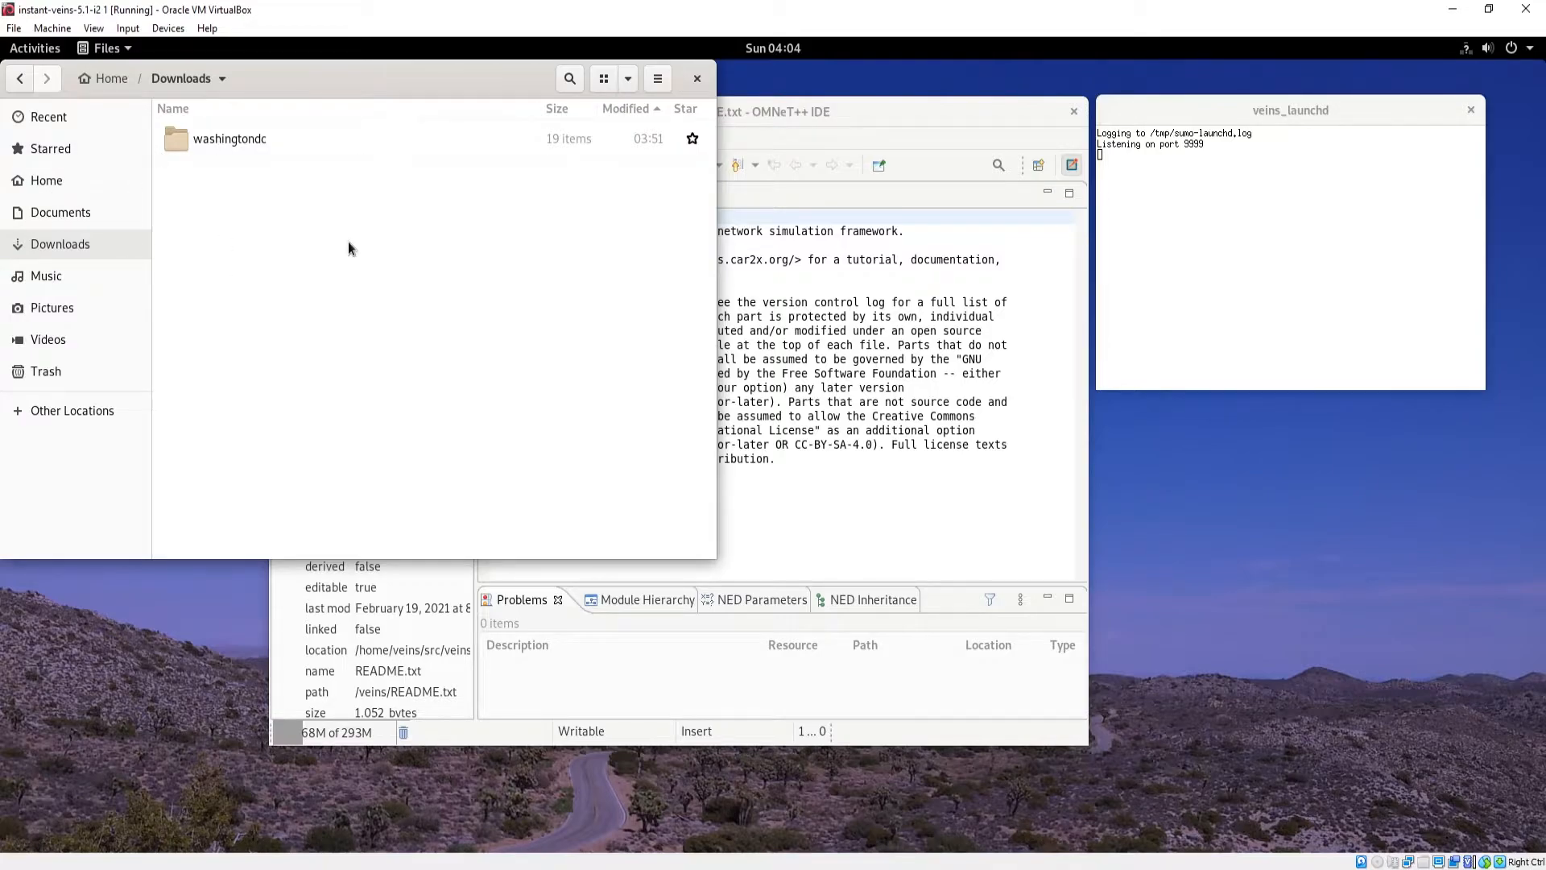
pyautogui.doubleClick(226, 142)
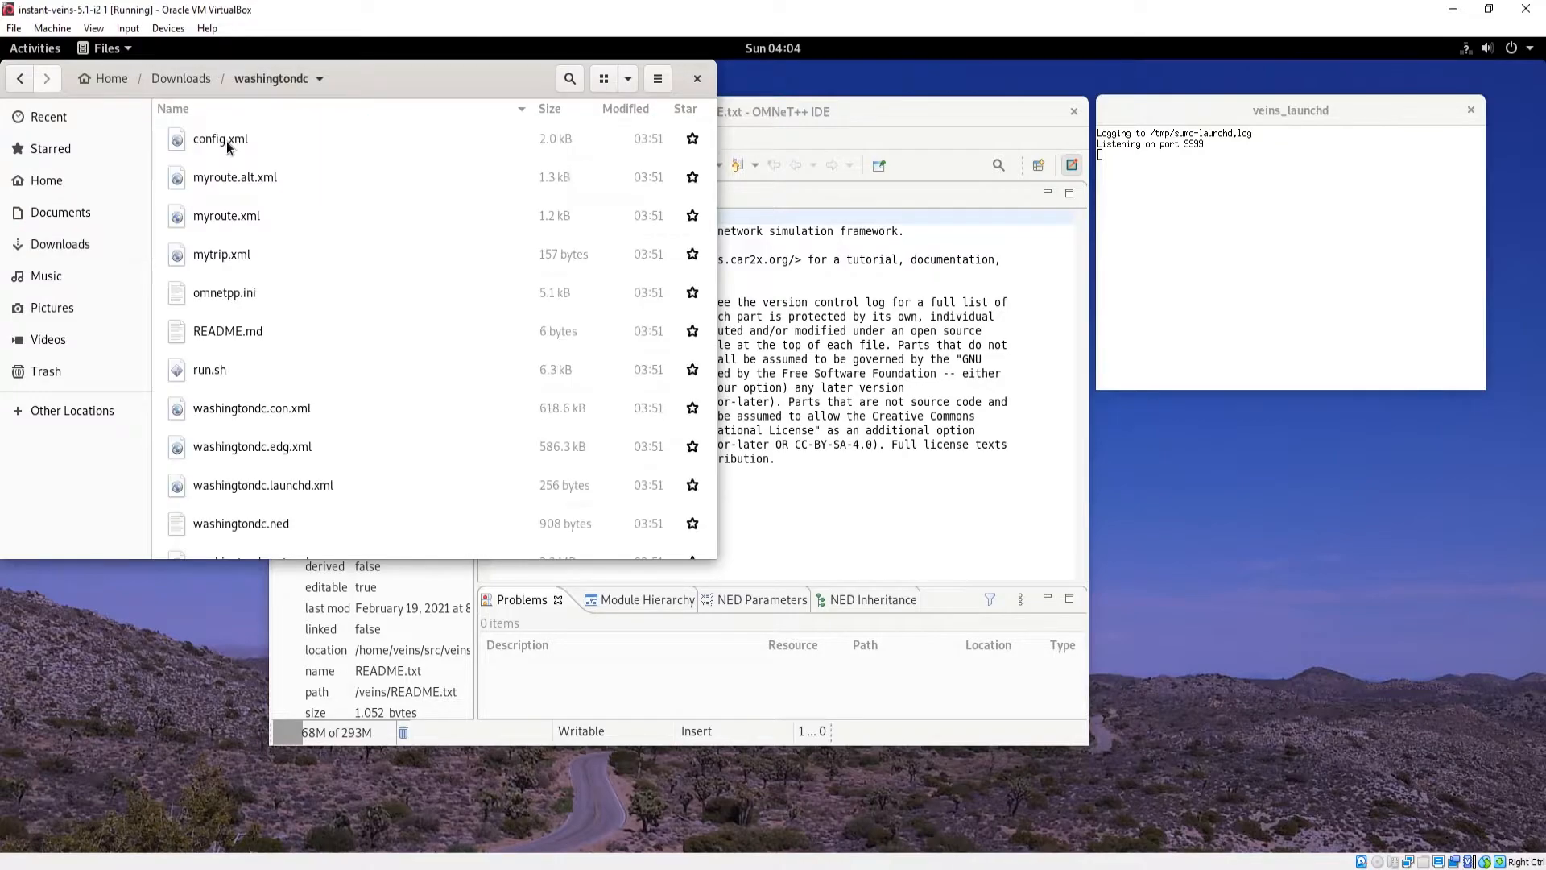
pyautogui.scroll(-5, 320, 330)
pyautogui.scroll(5, 320, 330)
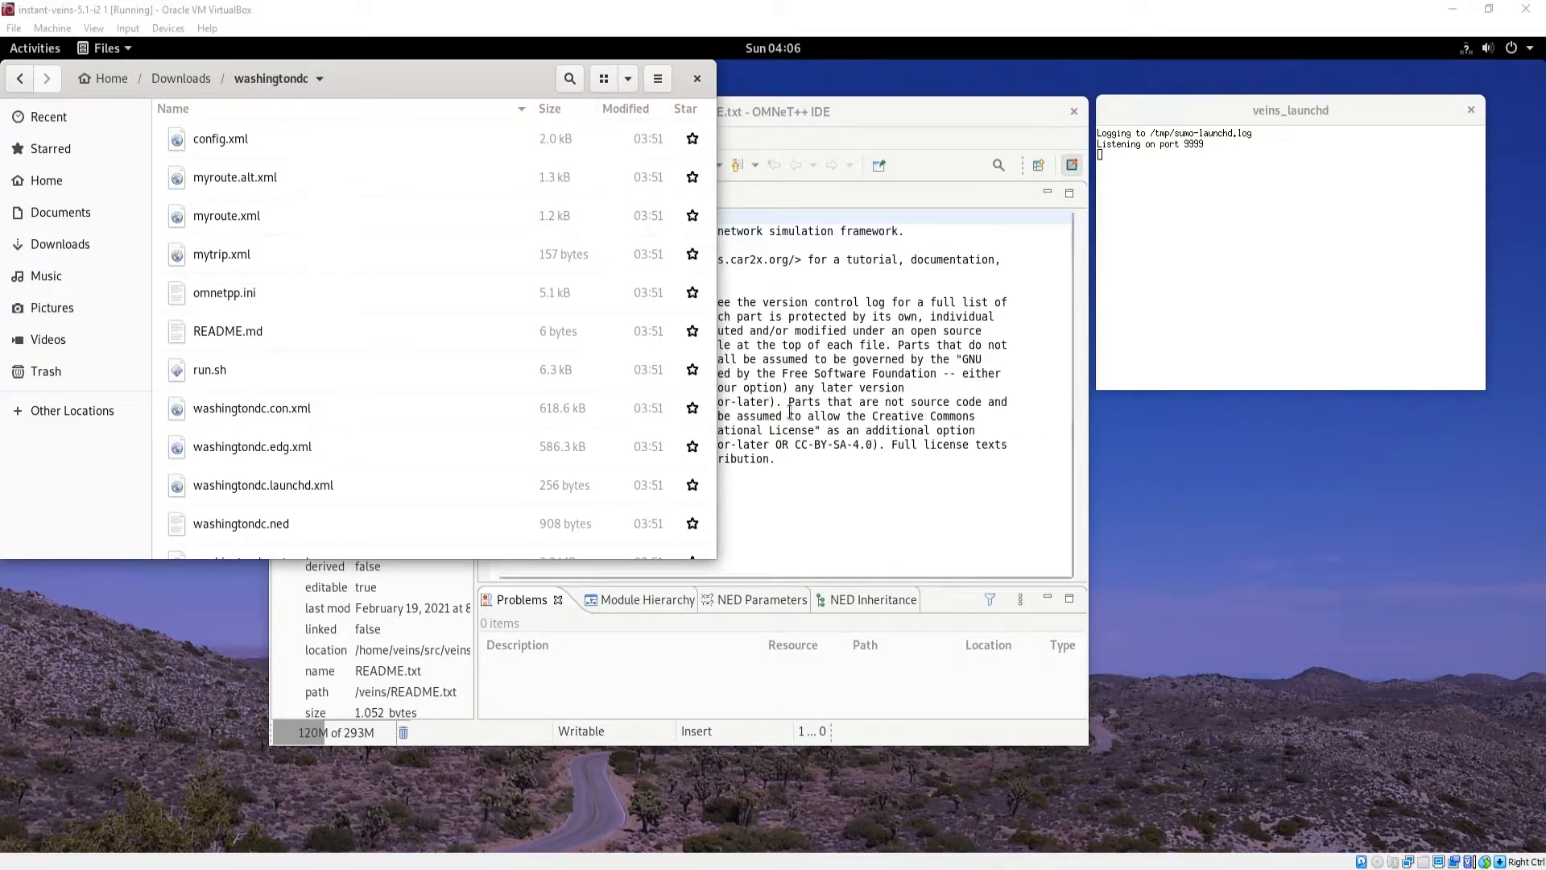
# Step: Maximize the OMNeT++ IDE window and expand the veins project down to its examples/veins folder
pyautogui.doubleClick(877, 110)
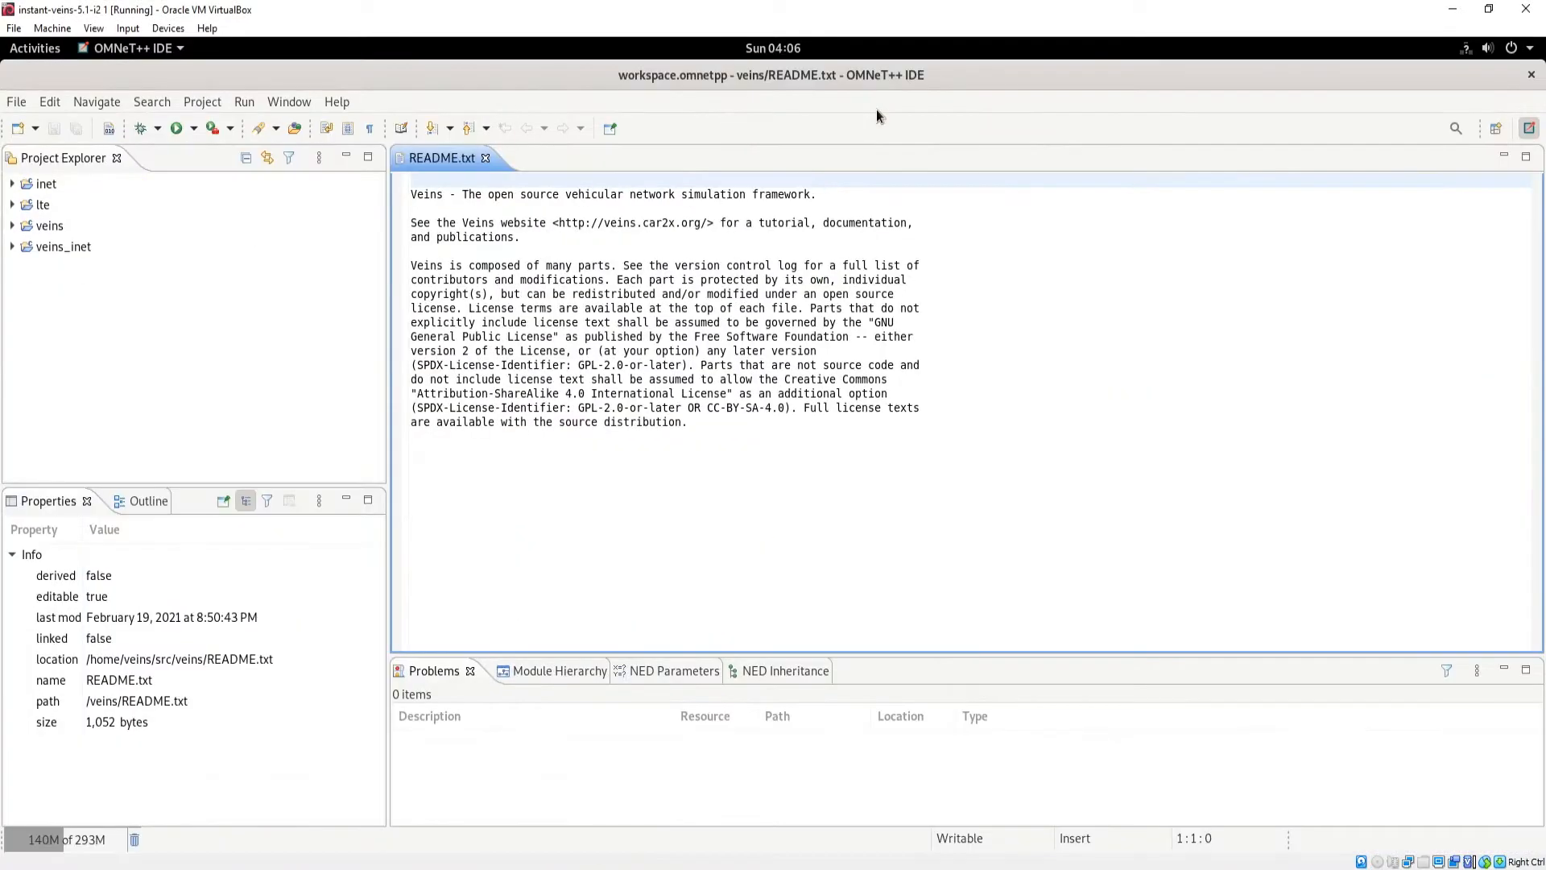
pyautogui.click(12, 227)
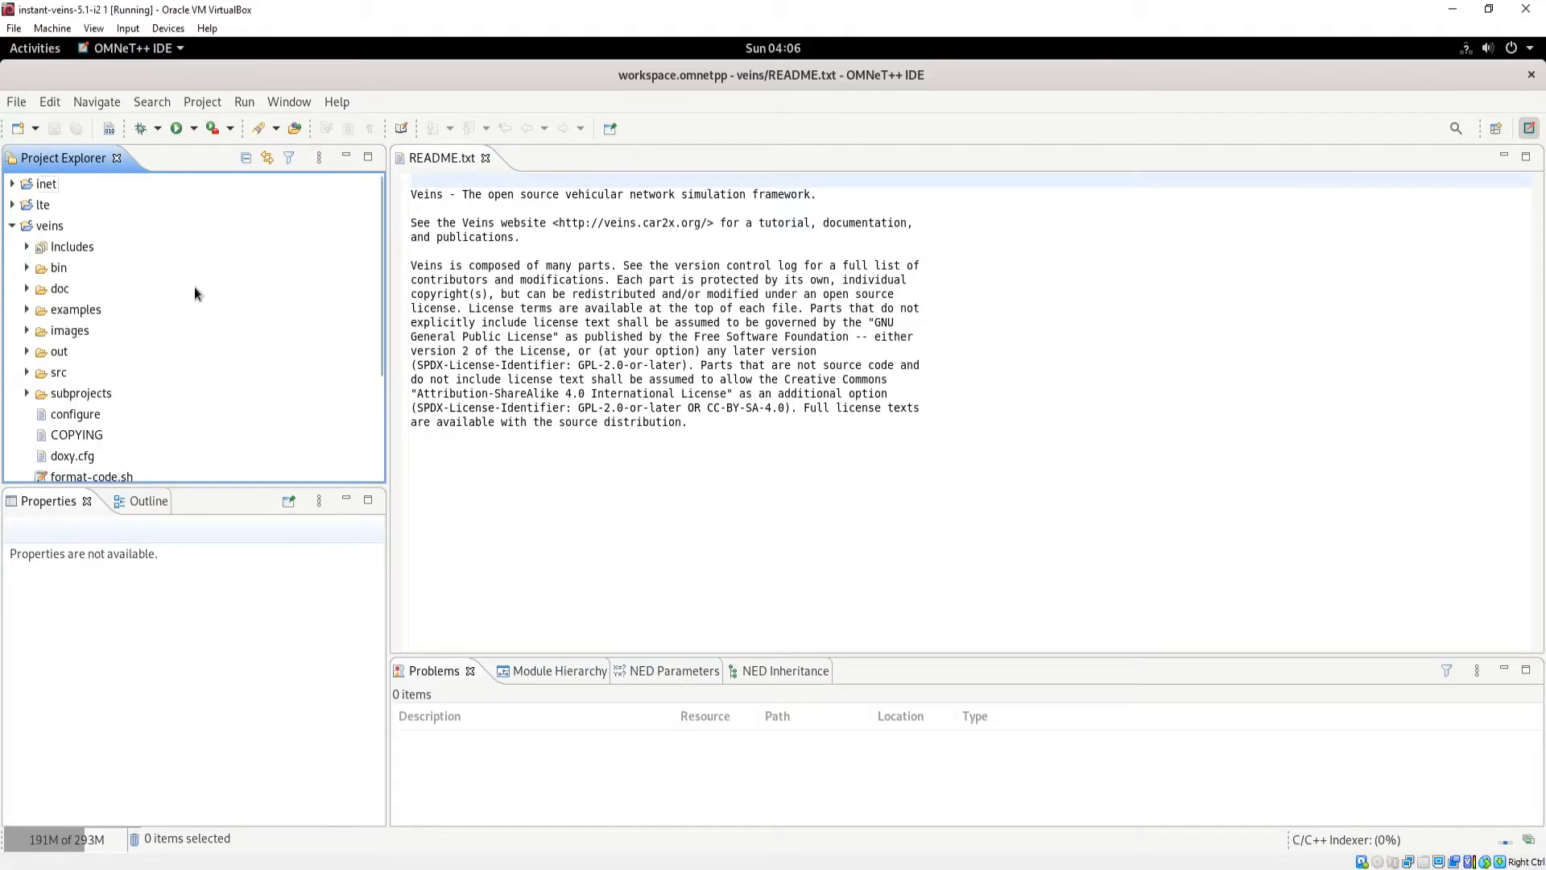
pyautogui.click(27, 310)
pyautogui.click(40, 331)
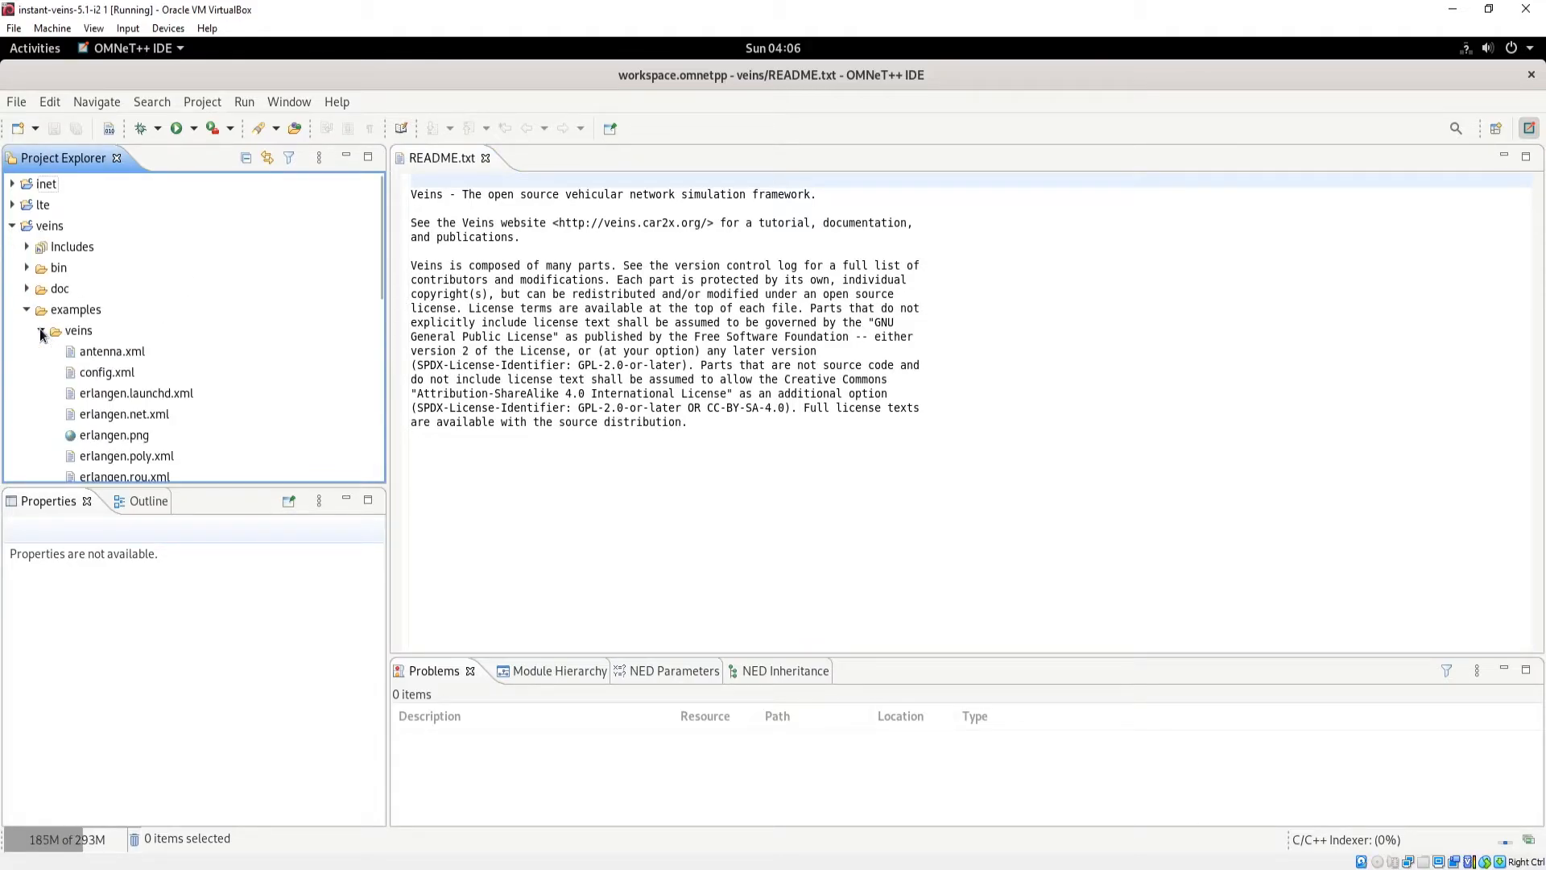
pyautogui.scroll(-1, 102, 345)
pyautogui.scroll(-2, 102, 345)
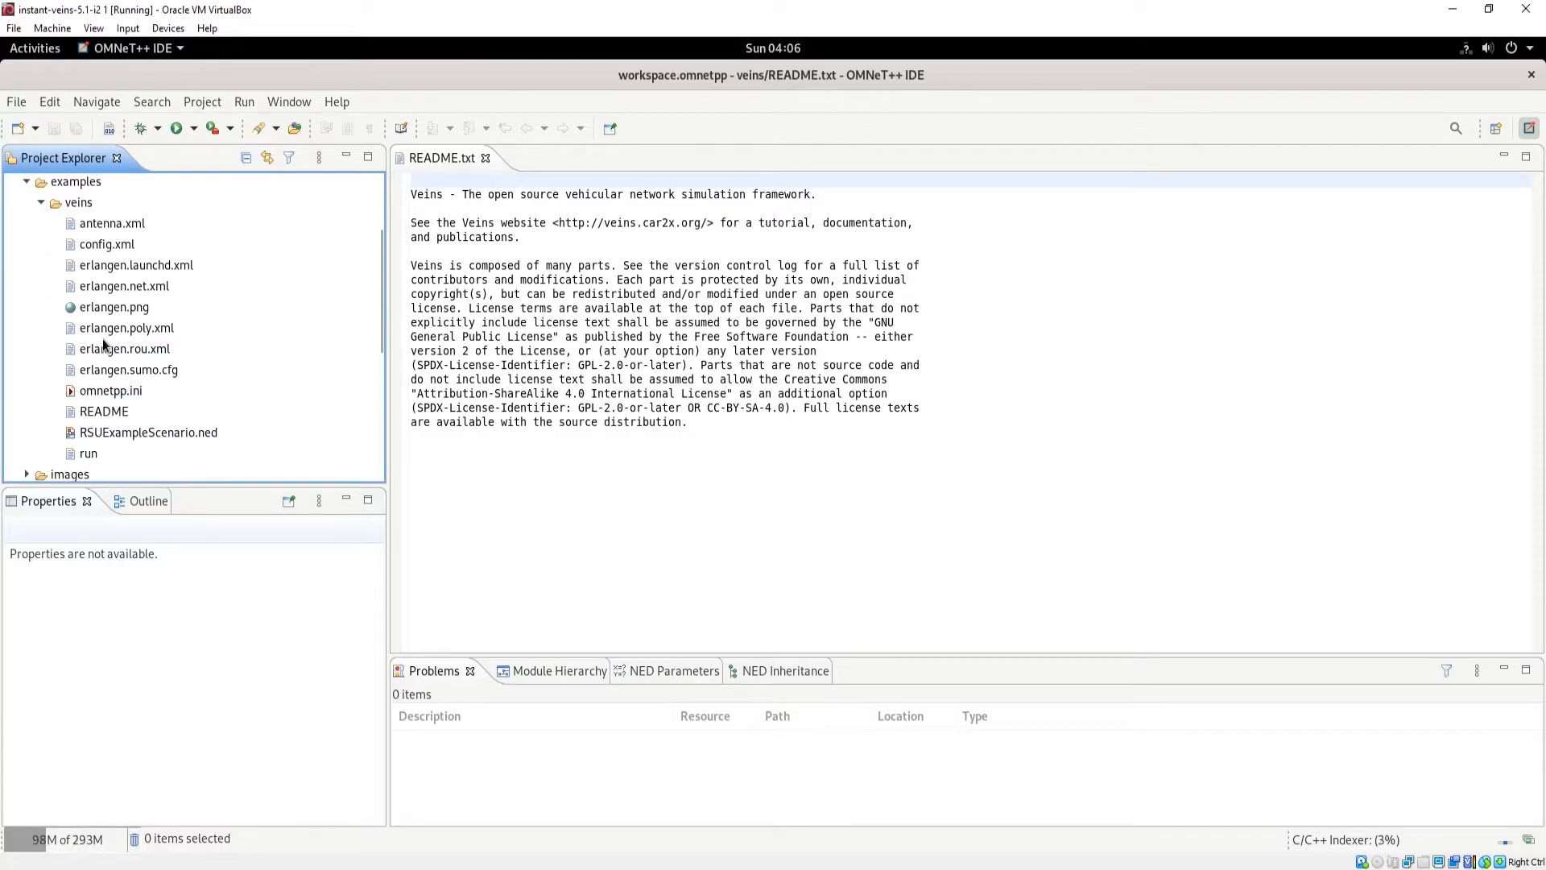
# Step: Close README.txt, open the example's omnetpp.ini as source text and look at its playgroundSize lines
pyautogui.click(486, 157)
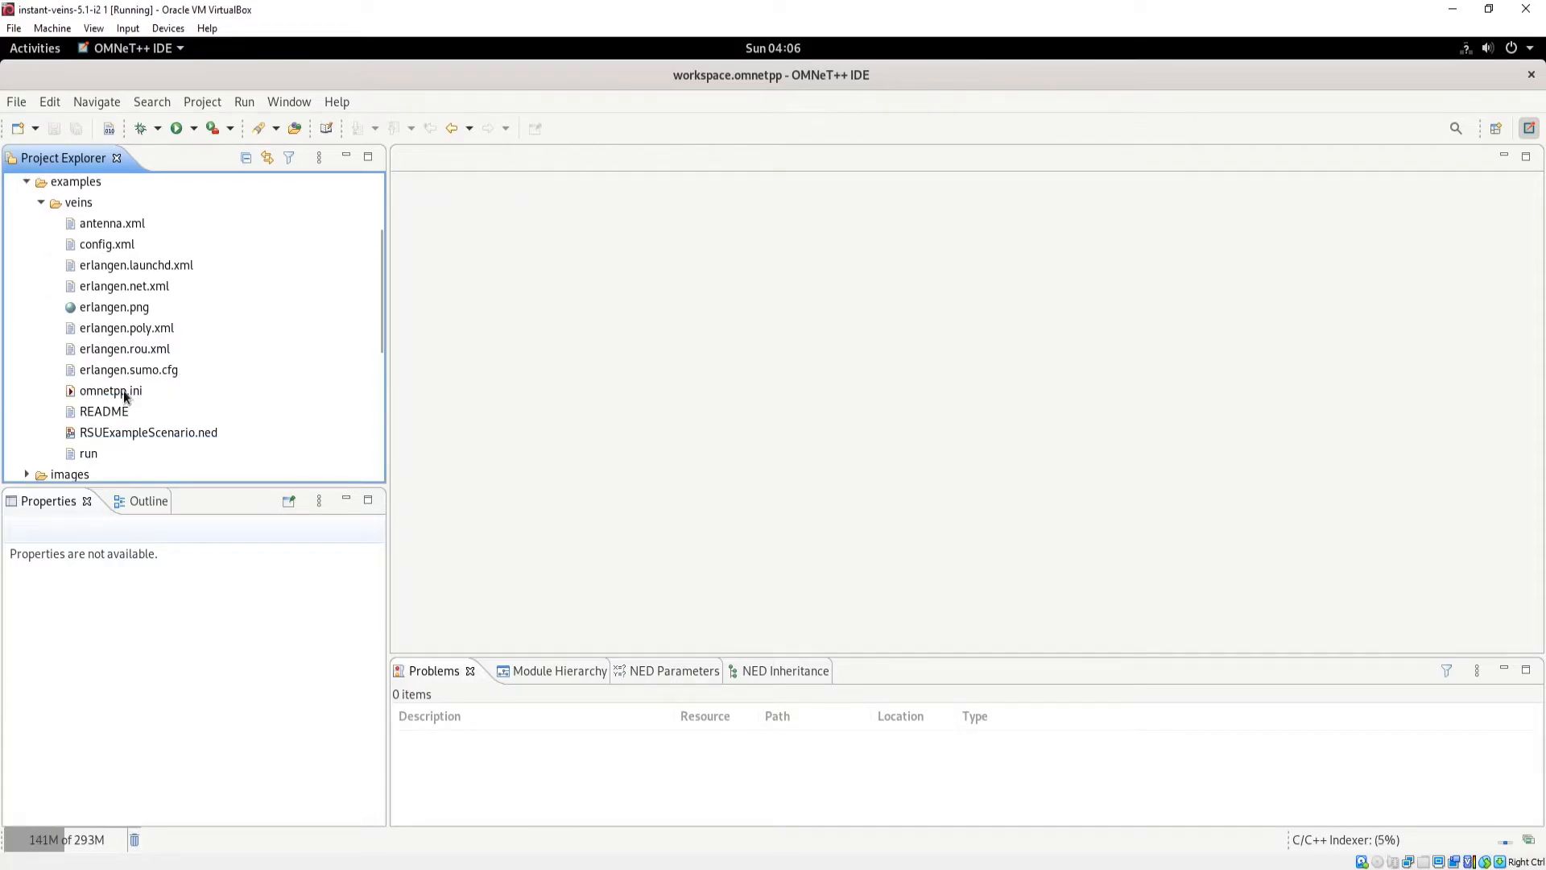
pyautogui.doubleClick(123, 392)
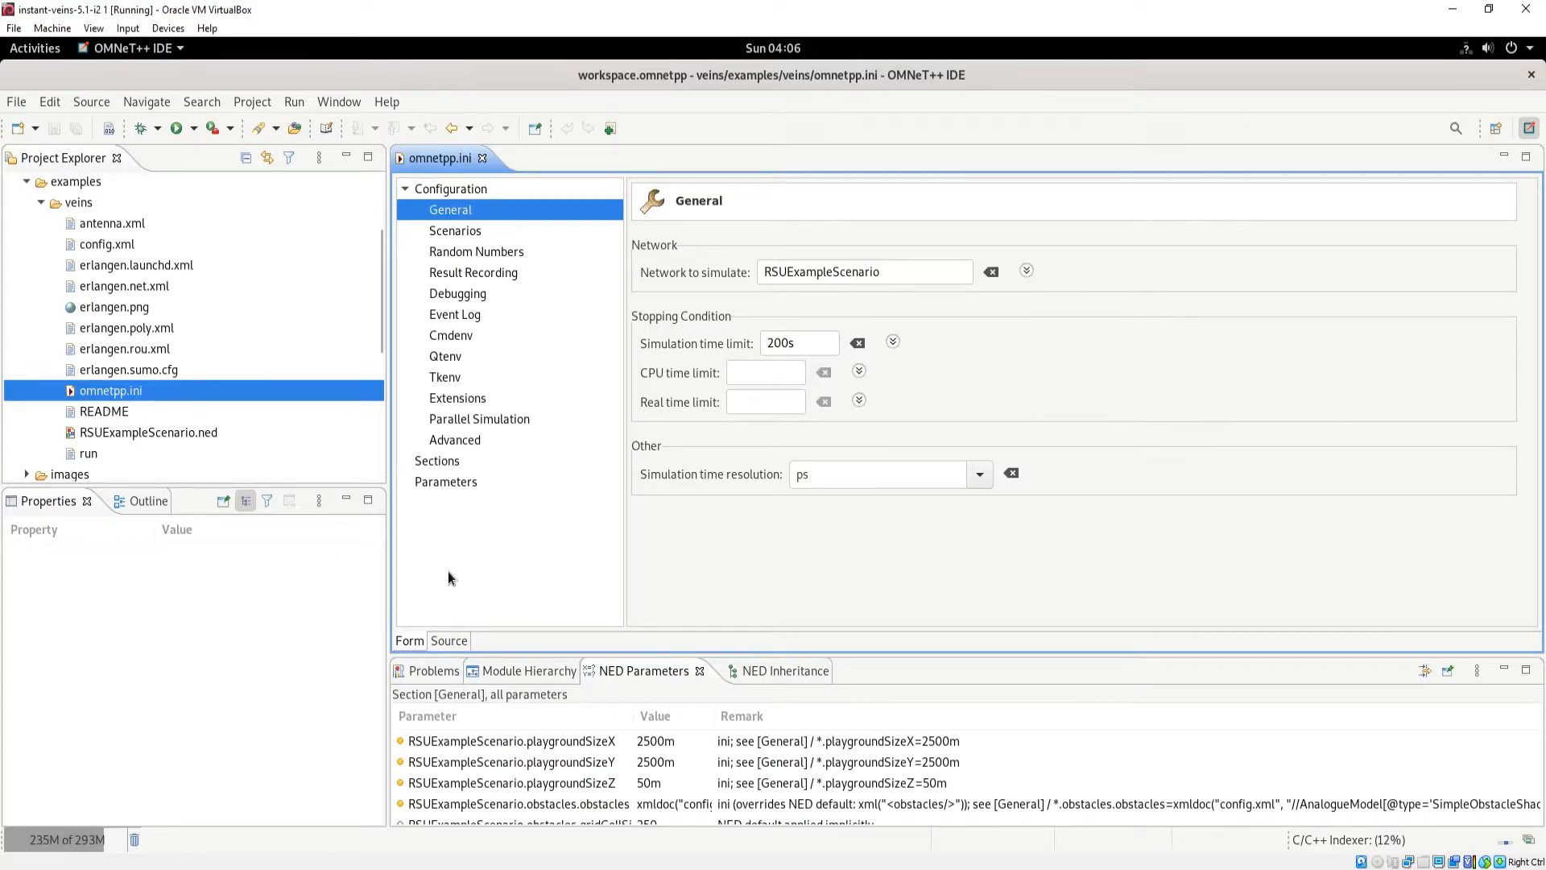
pyautogui.click(448, 640)
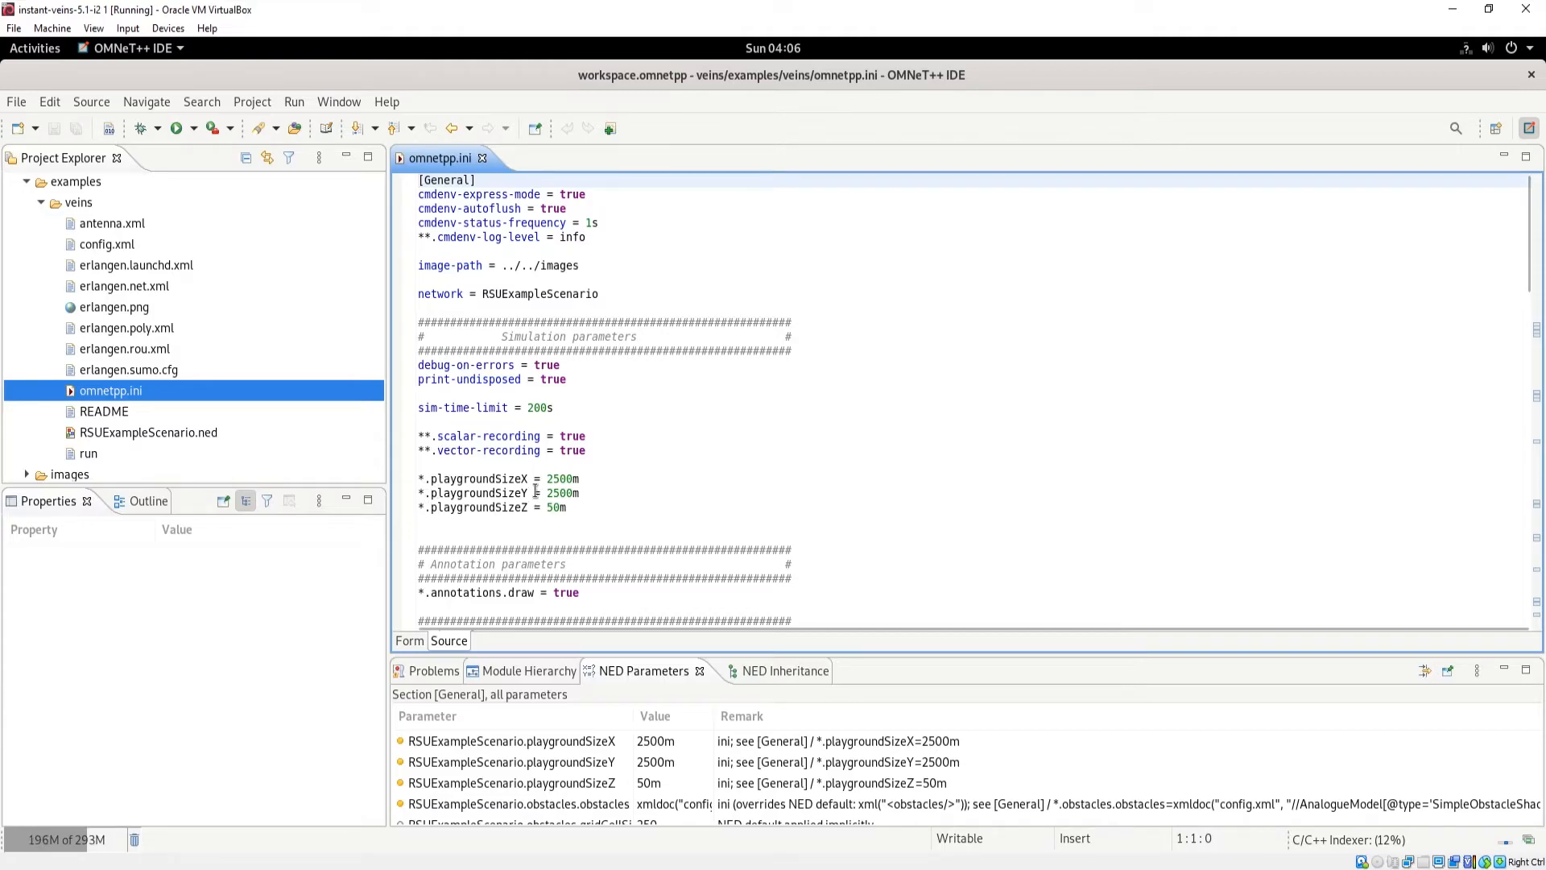
pyautogui.moveTo(435, 478); pyautogui.dragTo(625, 524)
pyautogui.click(785, 450)
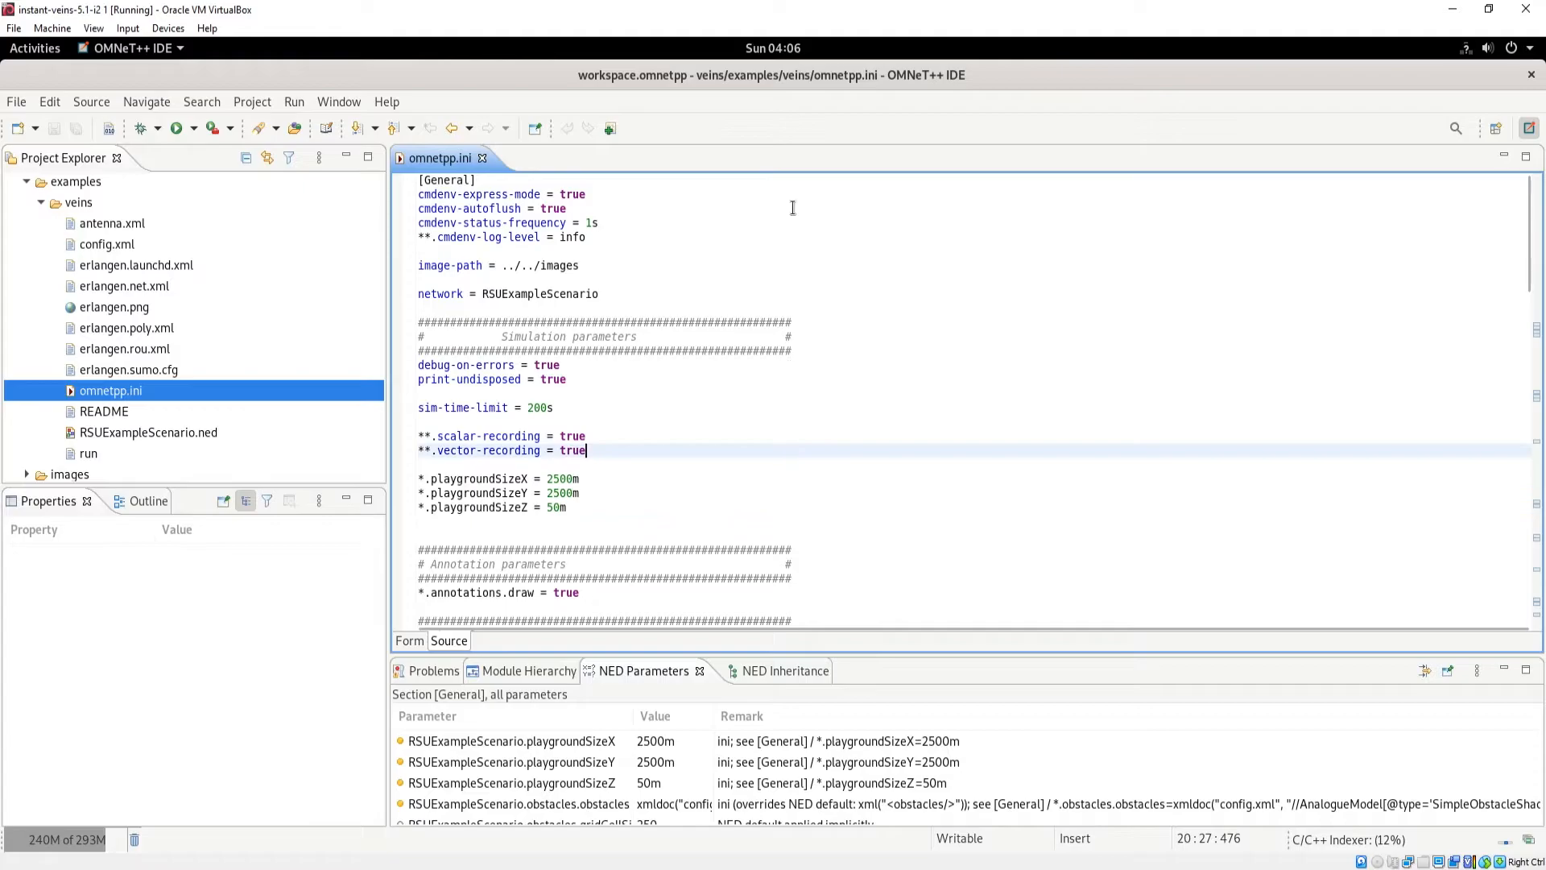
# Step: Restore the IDE window to a smaller size and open washingtondc's omnetpp.ini in the text editor beside it
pyautogui.moveTo(789, 74); pyautogui.dragTo(916, 155)
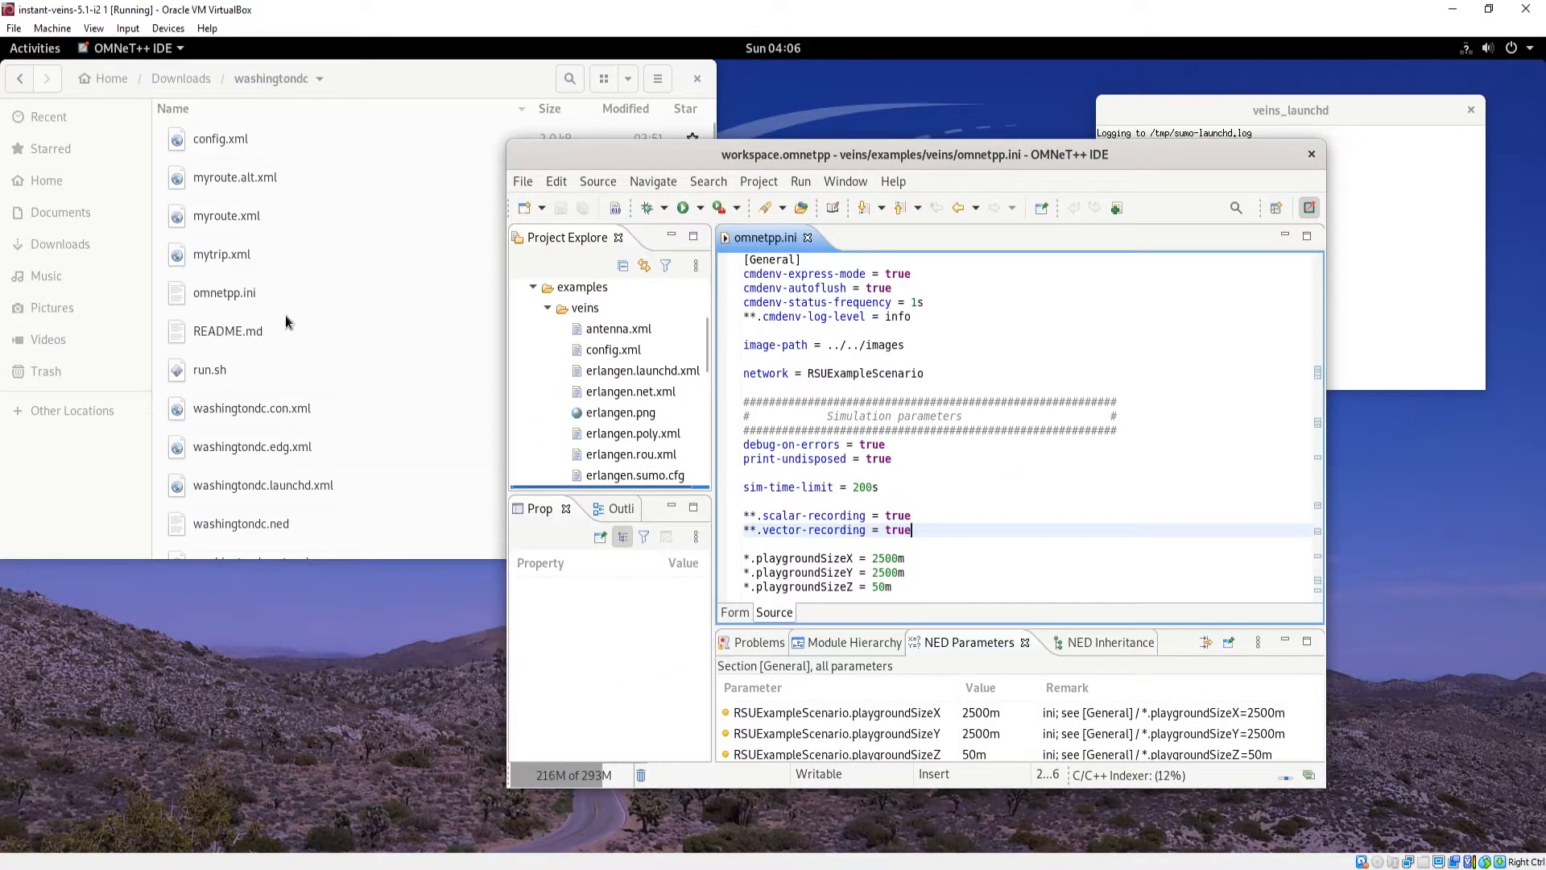
pyautogui.click(224, 293)
pyautogui.rightClick(224, 293)
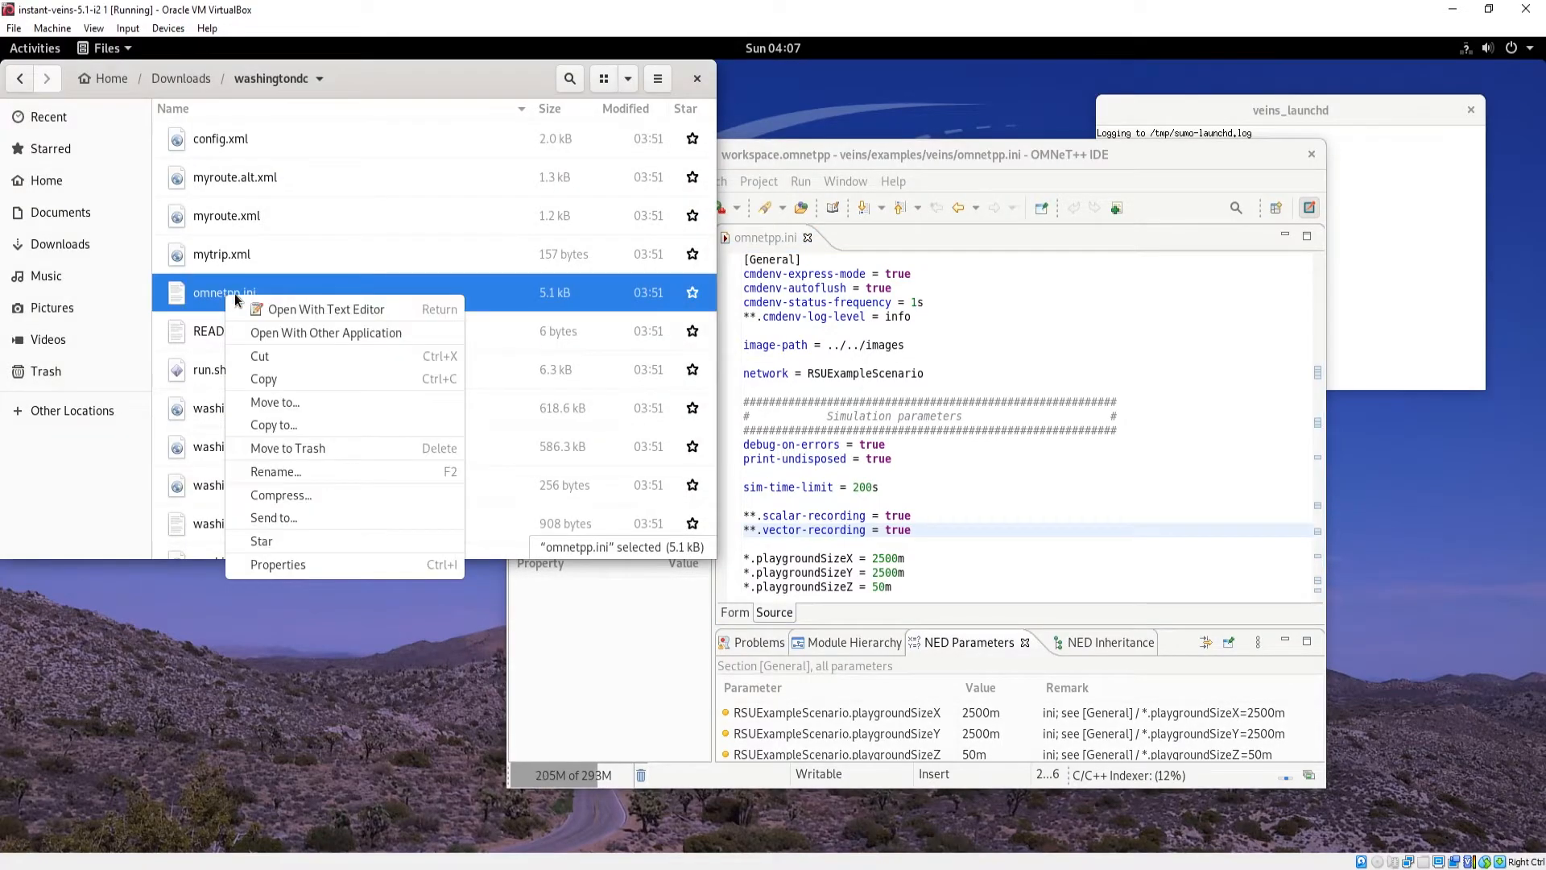
pyautogui.click(276, 307)
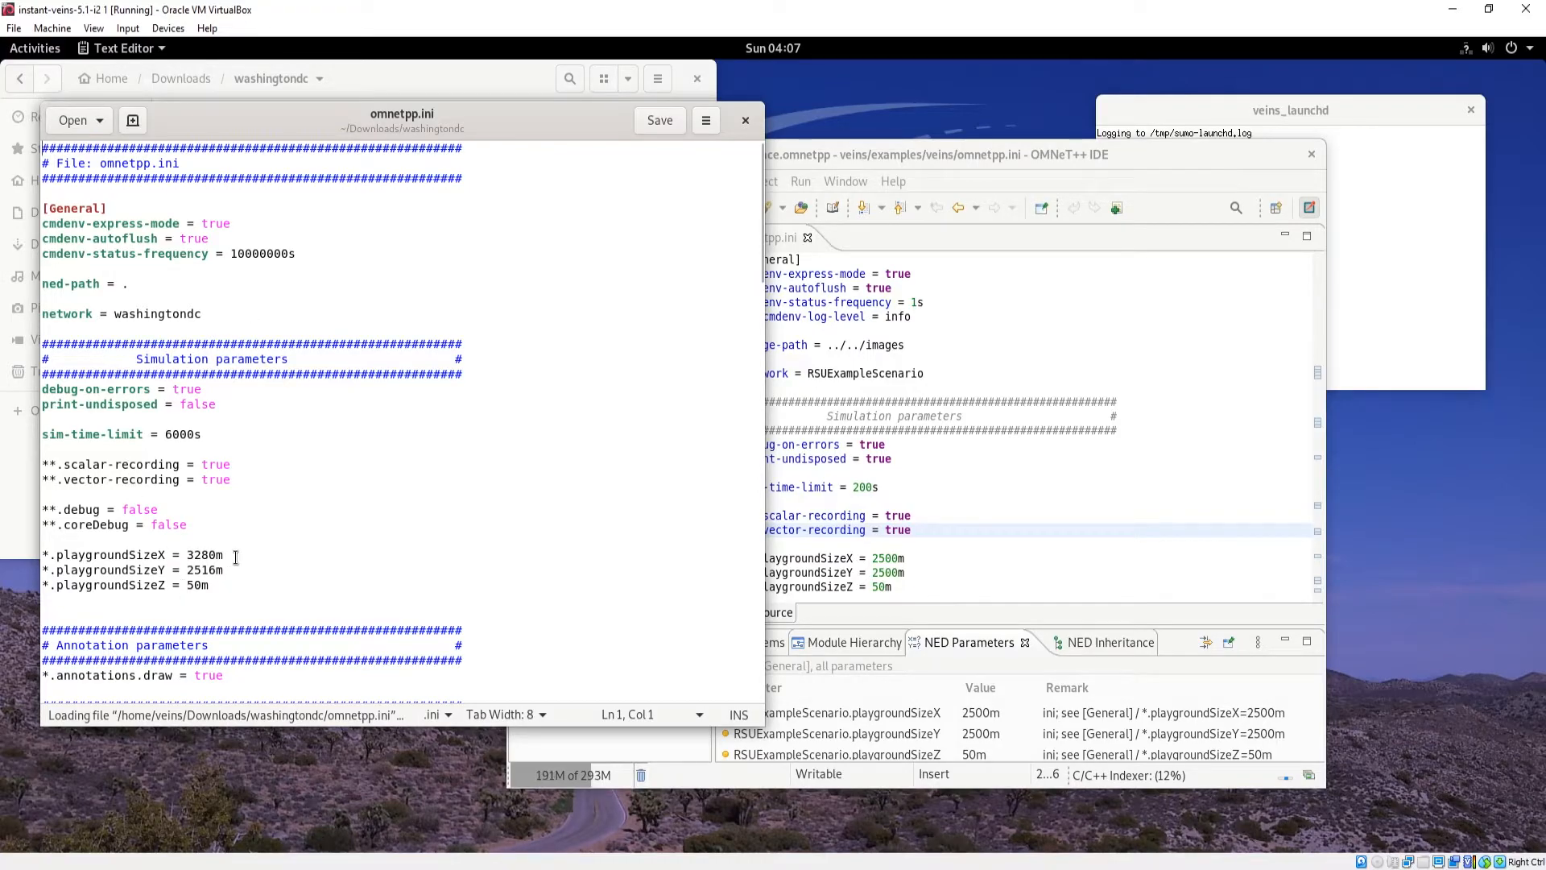
pyautogui.moveTo(831, 156); pyautogui.dragTo(973, 119)
# Step: Set playgroundSizeX to 3280m in the veins example's omnetpp.ini, matching the washingtondc file
pyautogui.scroll(-3, 1057, 467)
pyautogui.click(1042, 383)
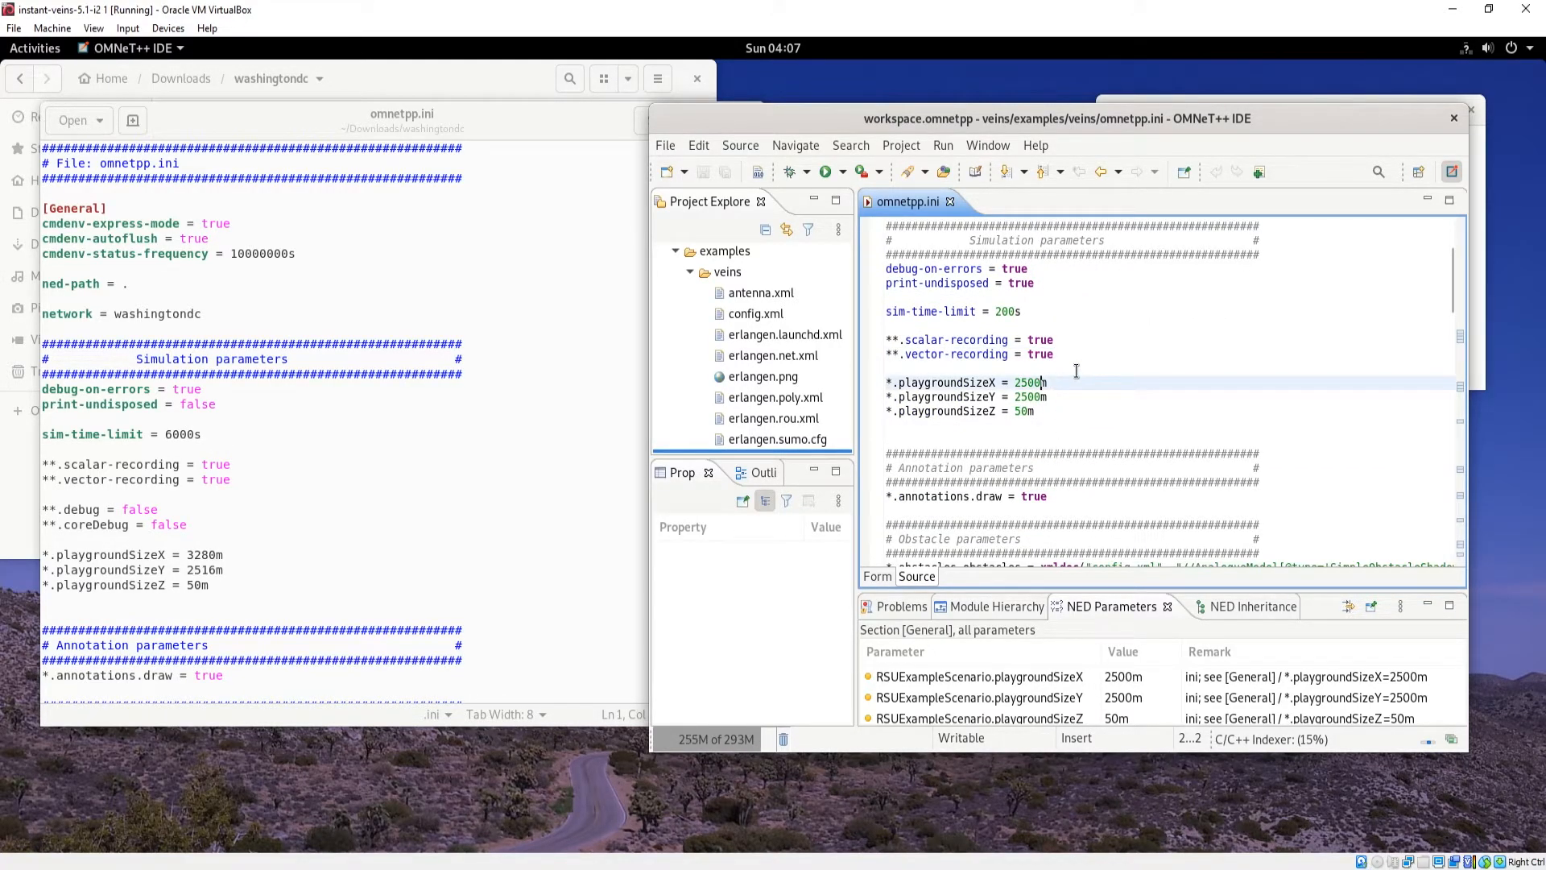
pyautogui.press('BackSpace')
pyautogui.press('BackSpace')
pyautogui.press('BackSpace')
pyautogui.press('BackSpace')
pyautogui.press('pagedown')
pyautogui.press('Up')
pyautogui.press('Insert')
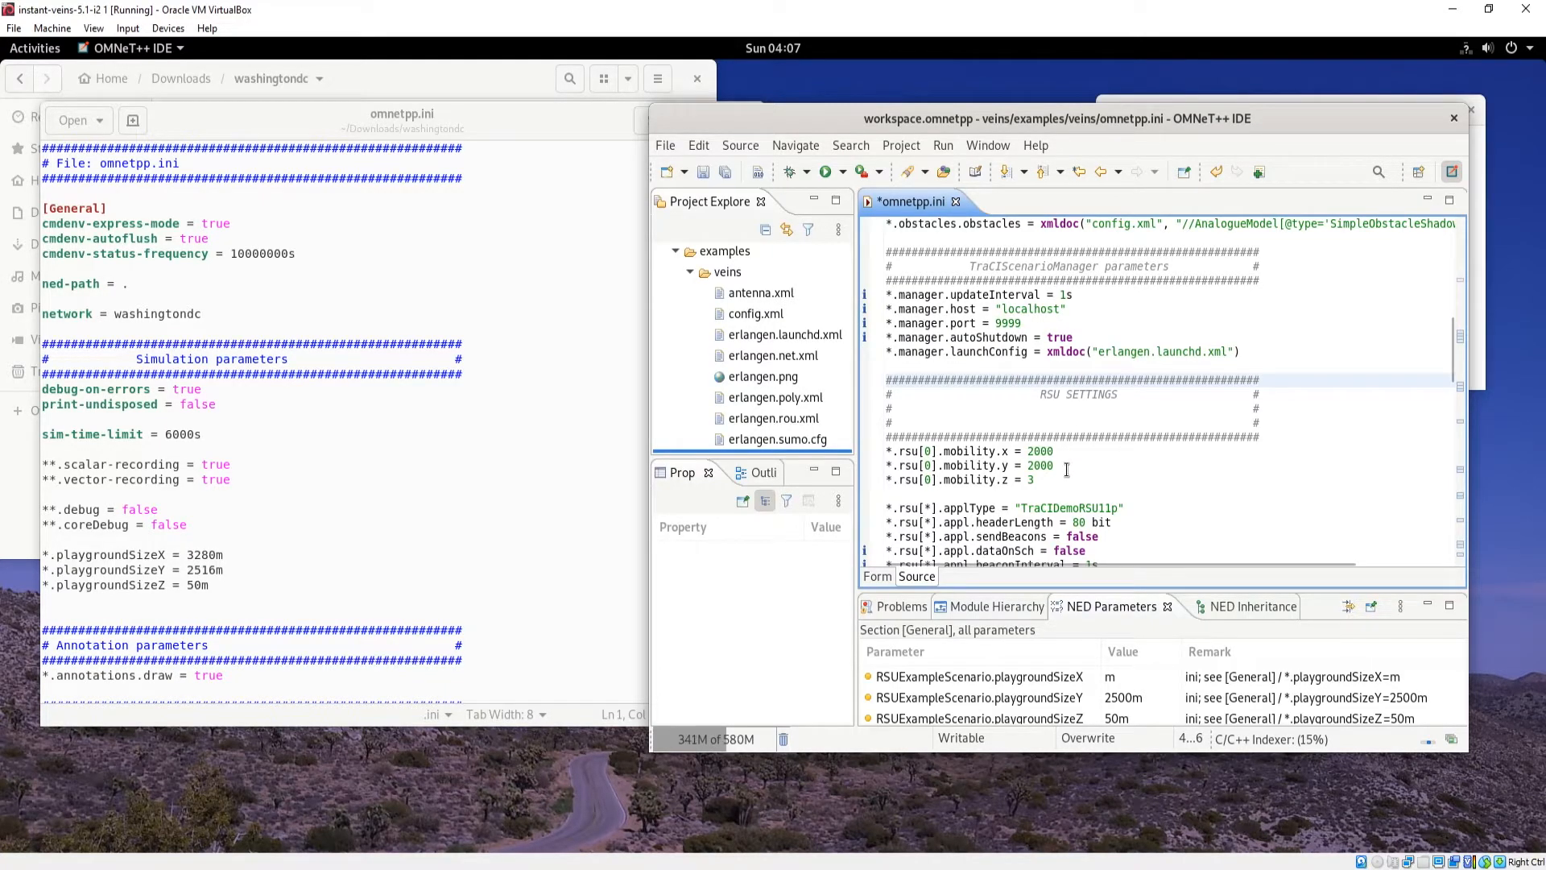
pyautogui.scroll(15, 1067, 470)
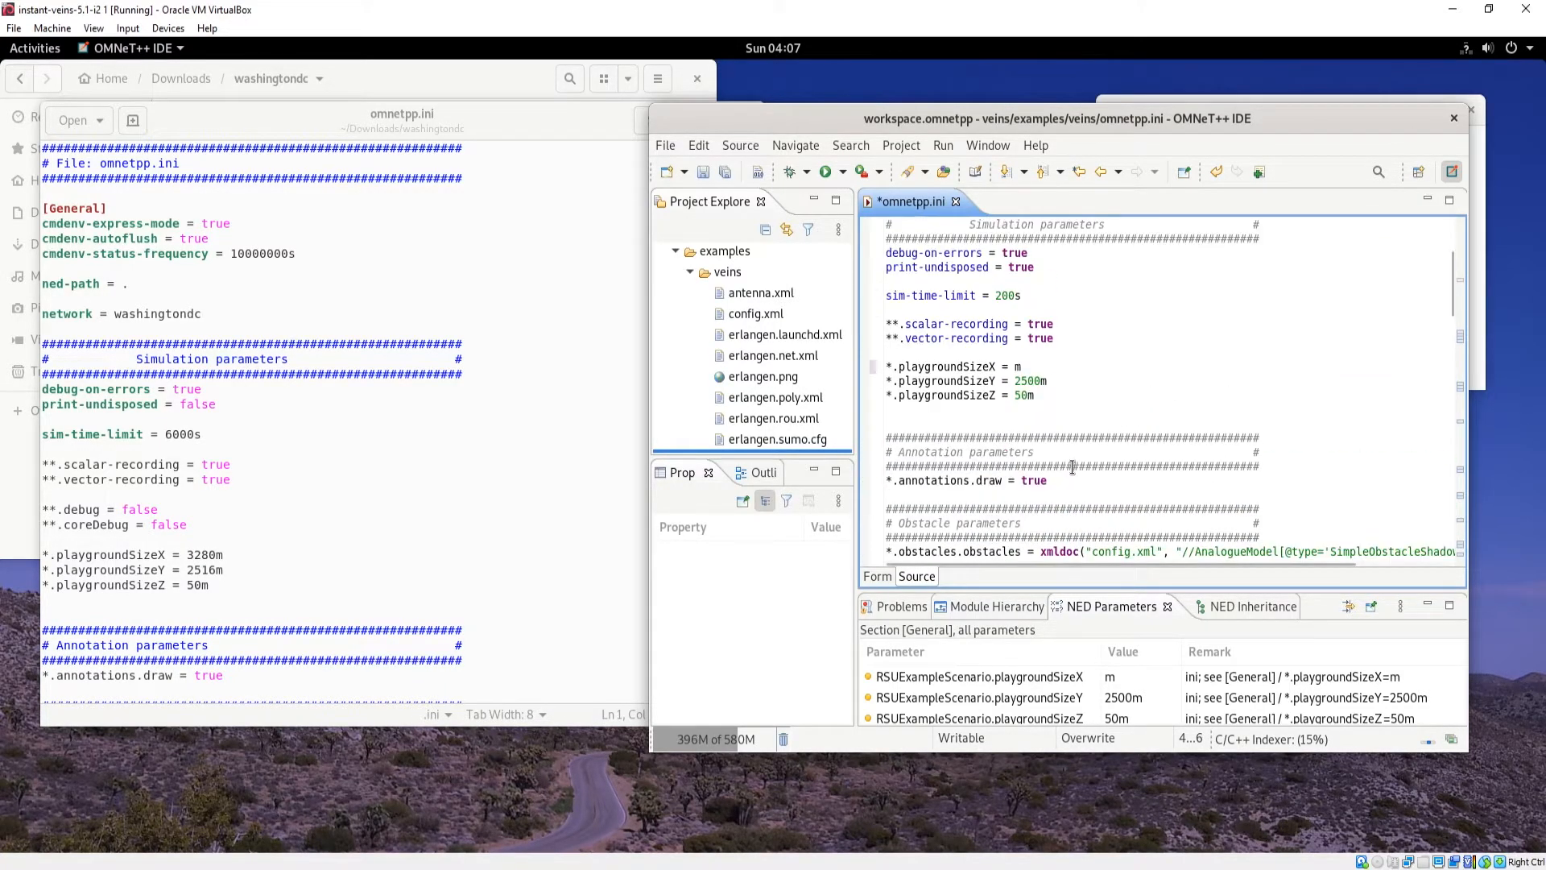
pyautogui.click(1013, 476)
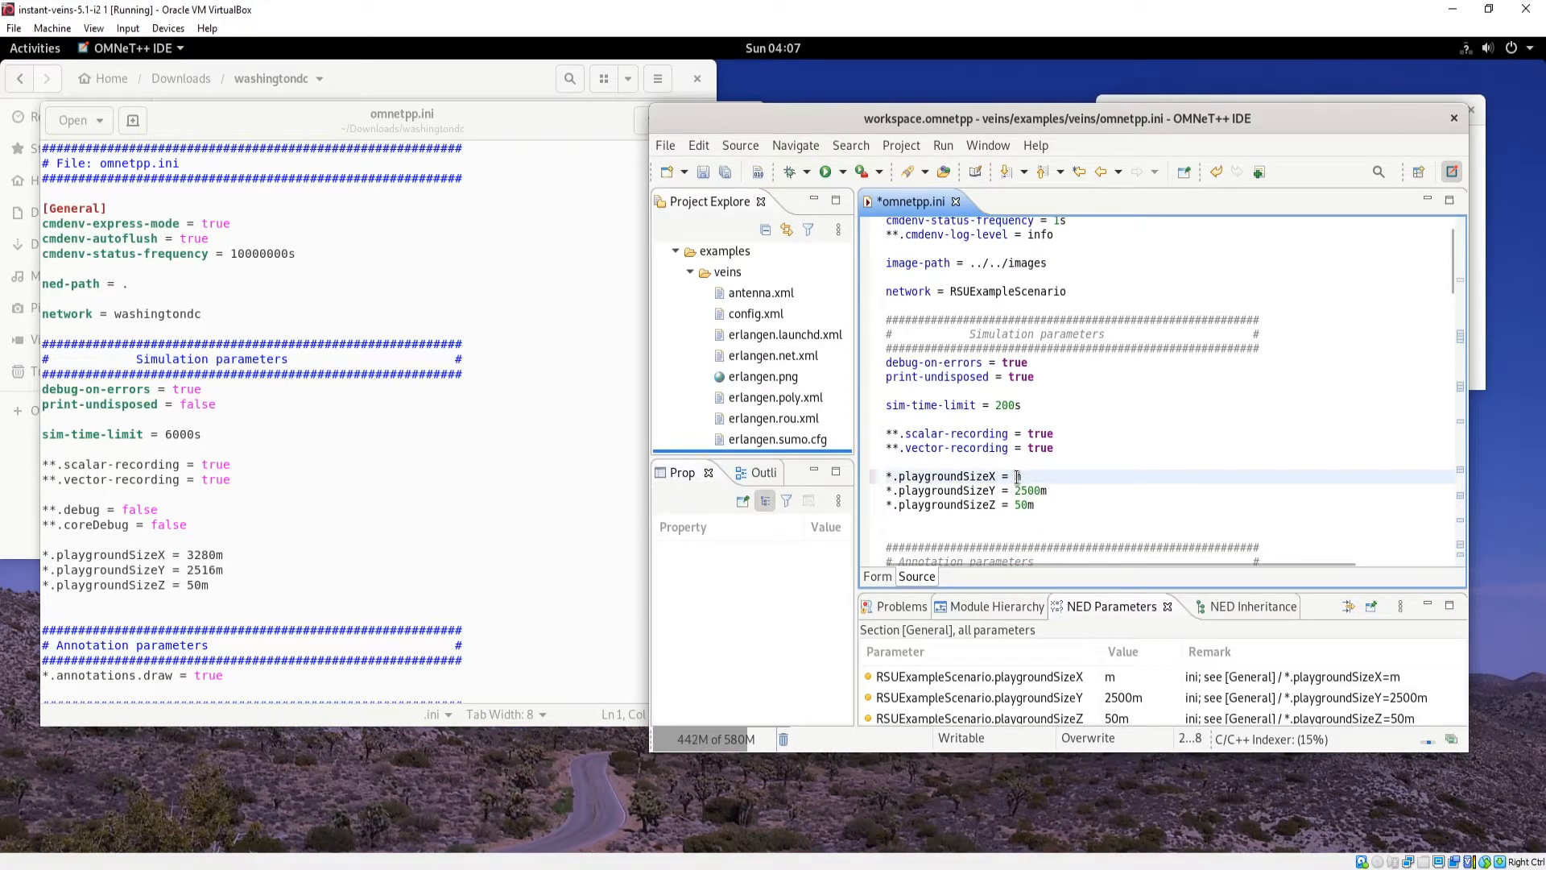
pyautogui.moveTo(1039, 483)
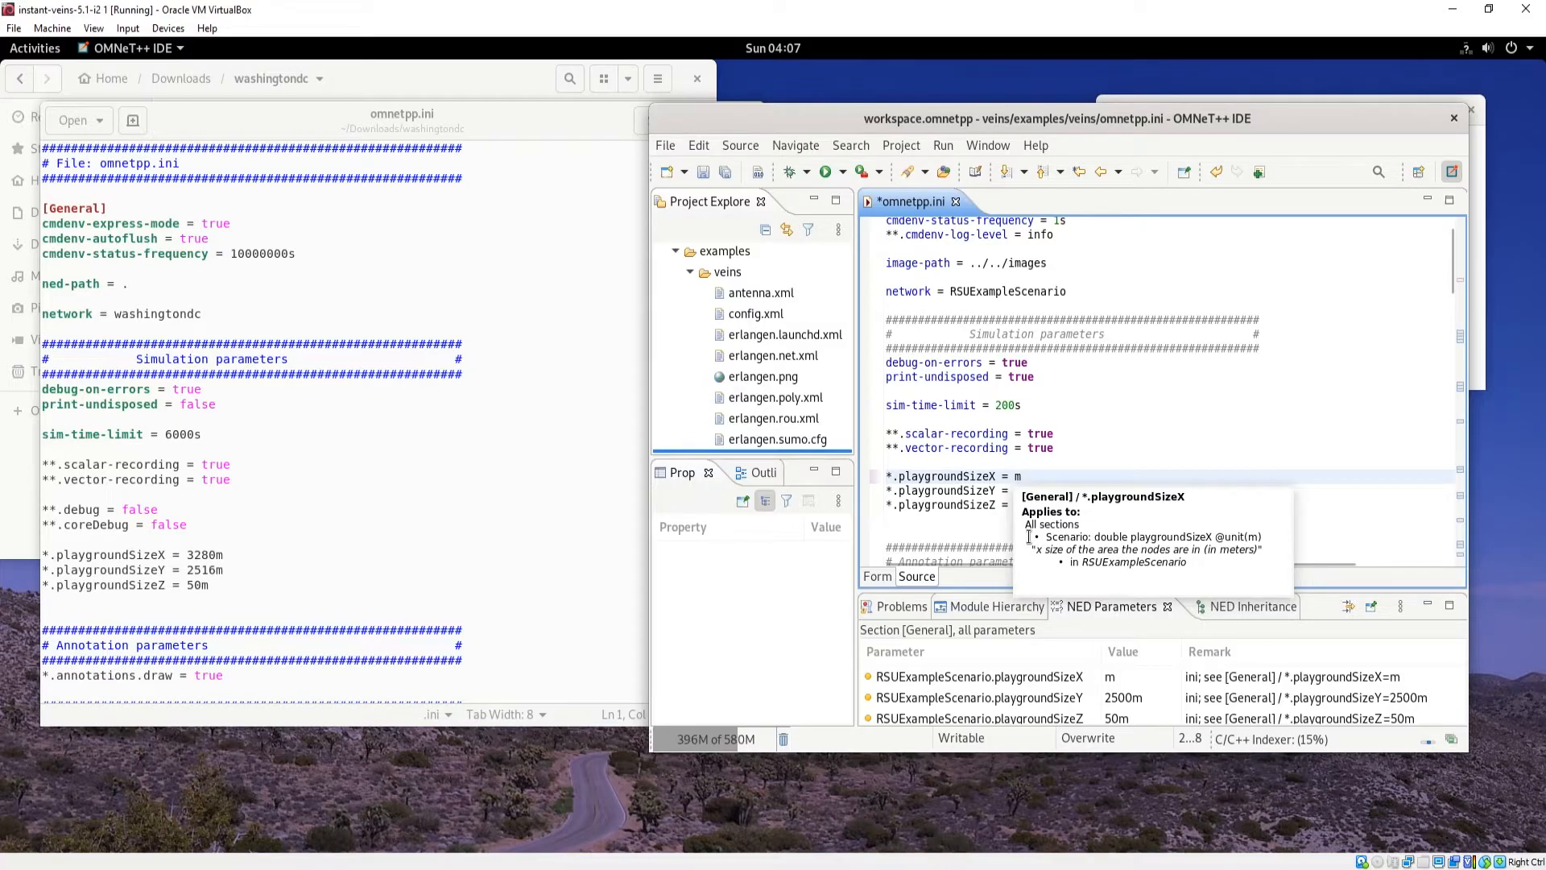
pyautogui.press('Insert')
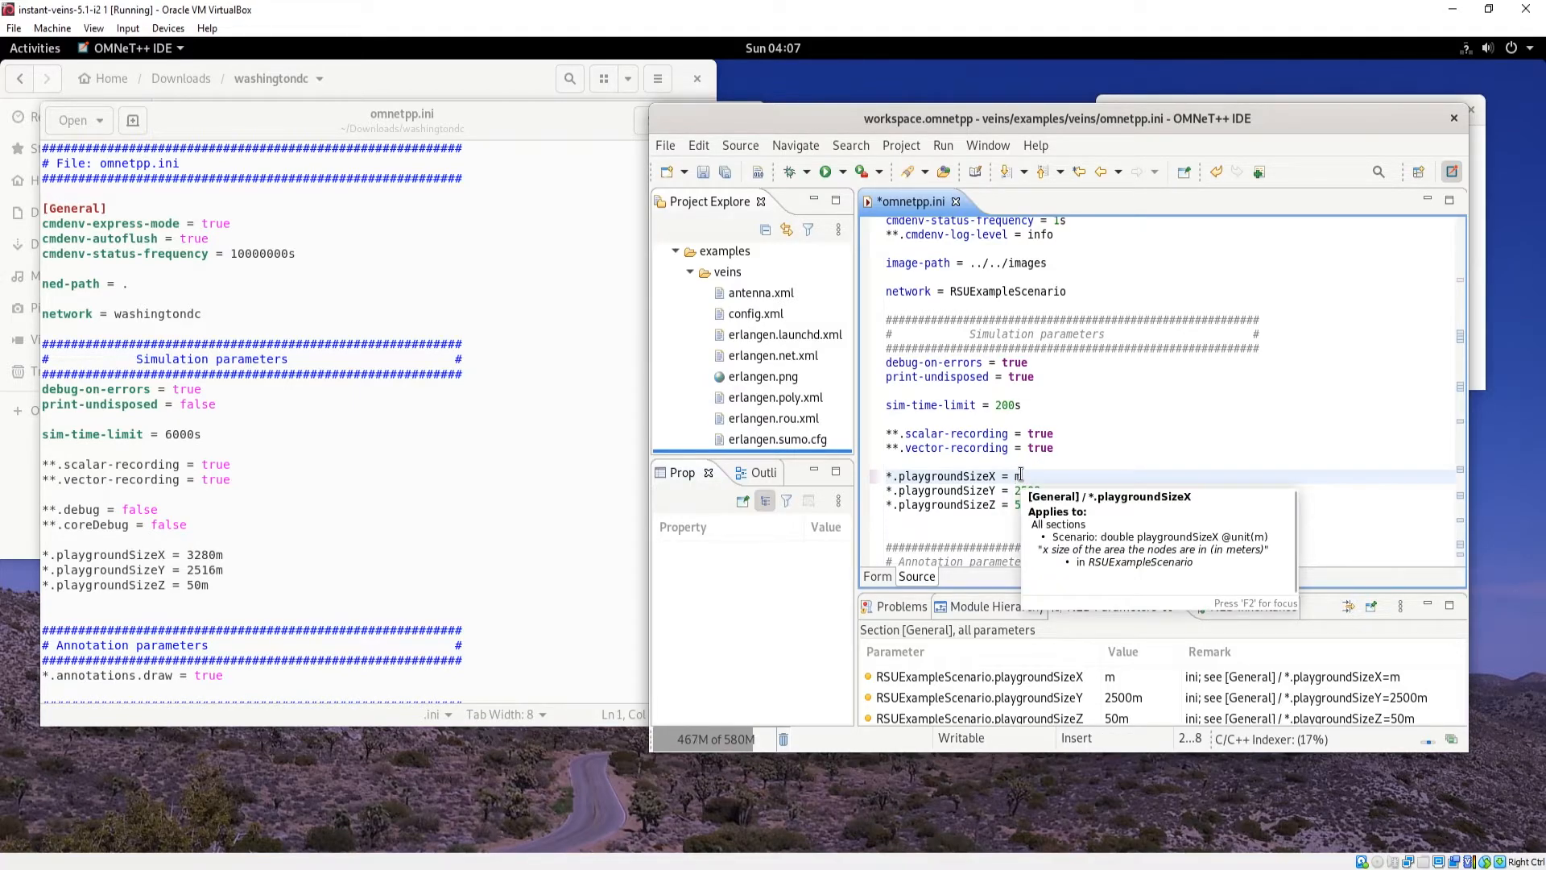
pyautogui.write('3280')
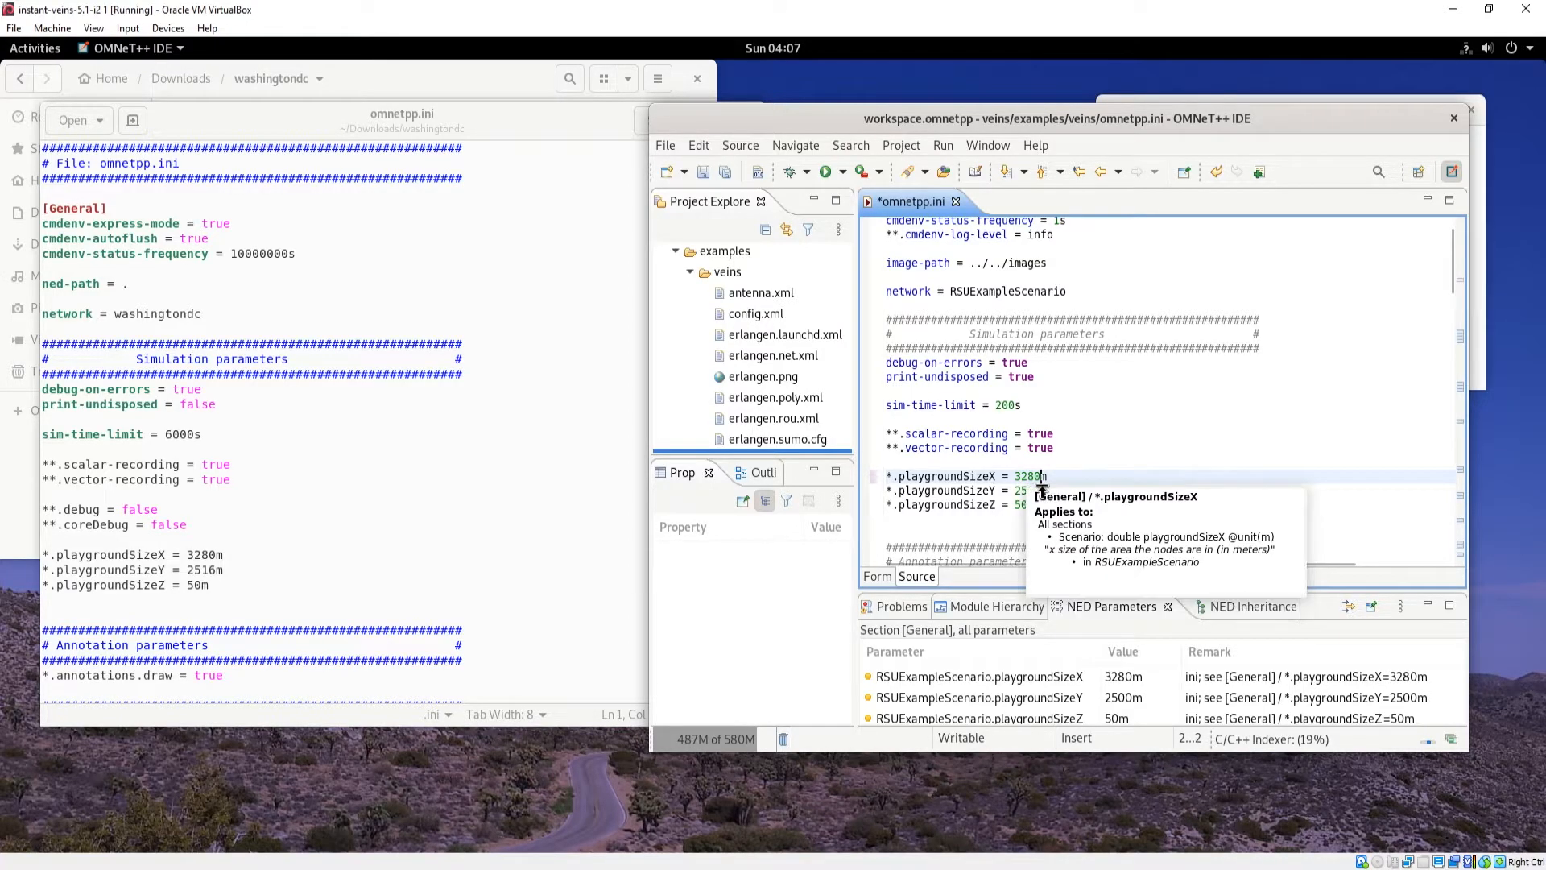
# Step: Set playgroundSizeY to 2516m in the veins example's omnetpp.ini
pyautogui.click(1042, 491)
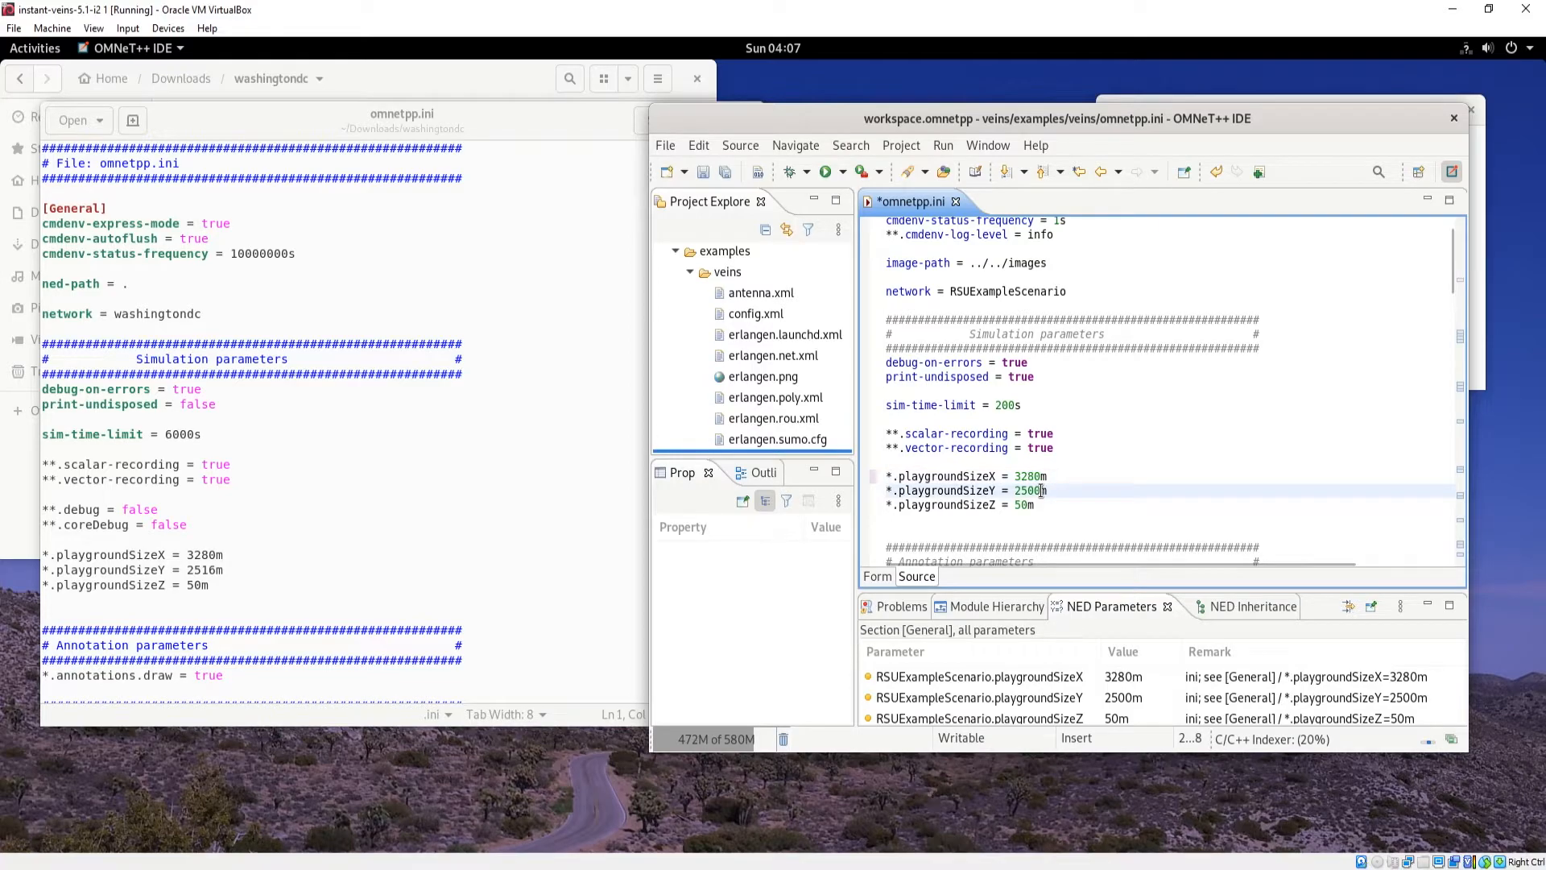
pyautogui.press('BackSpace')
pyautogui.press('BackSpace')
pyautogui.press('BackSpace')
pyautogui.press('BackSpace')
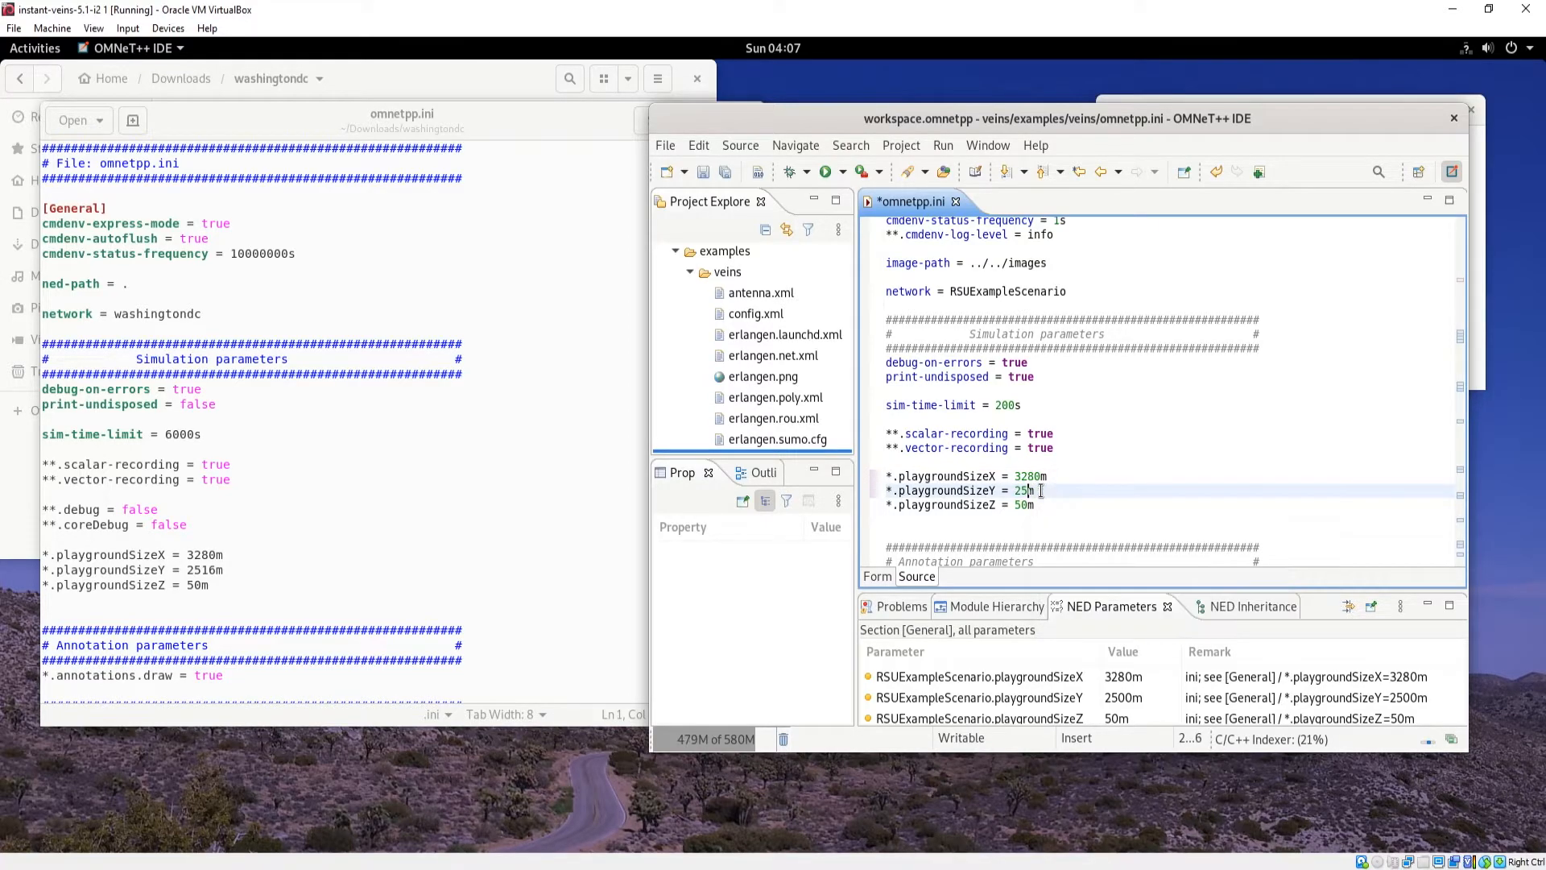
pyautogui.write('256')
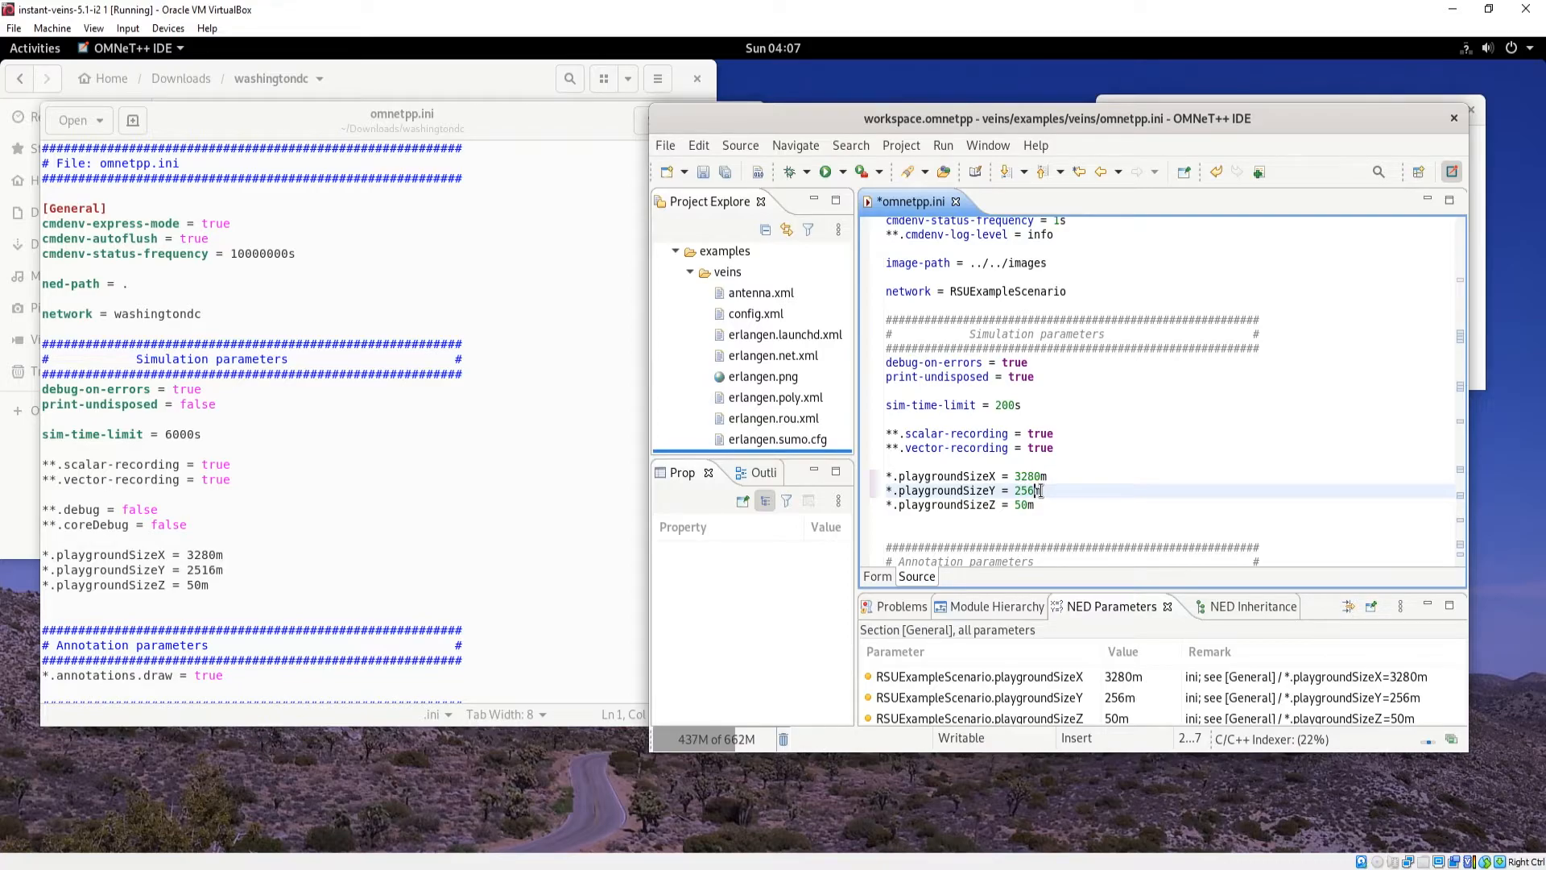
pyautogui.write('1')
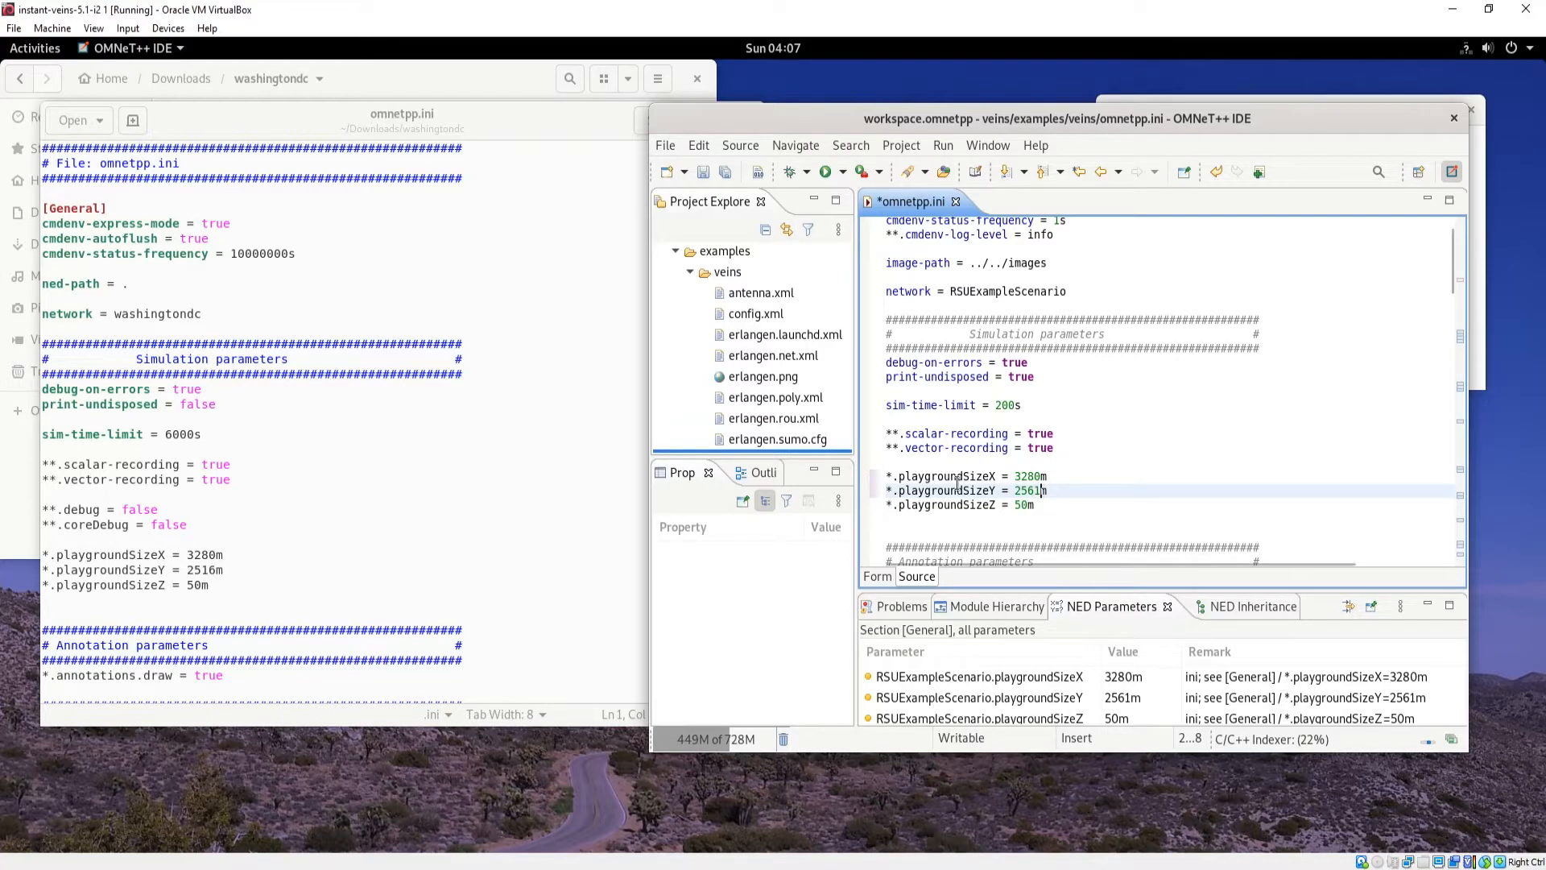
pyautogui.press('BackSpace')
pyautogui.press('BackSpace')
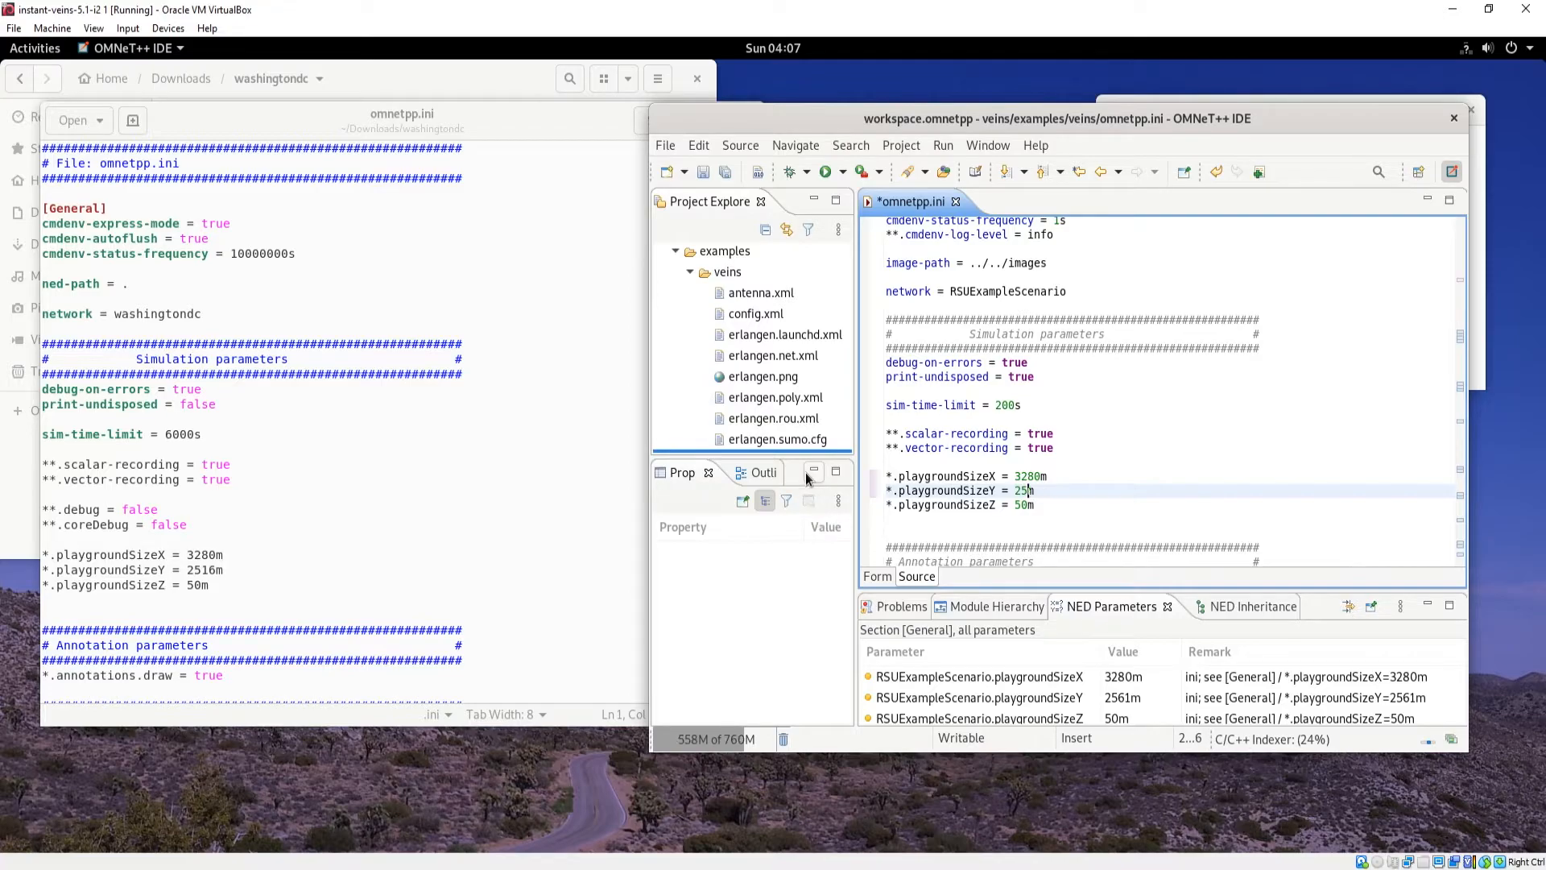
pyautogui.write('16')
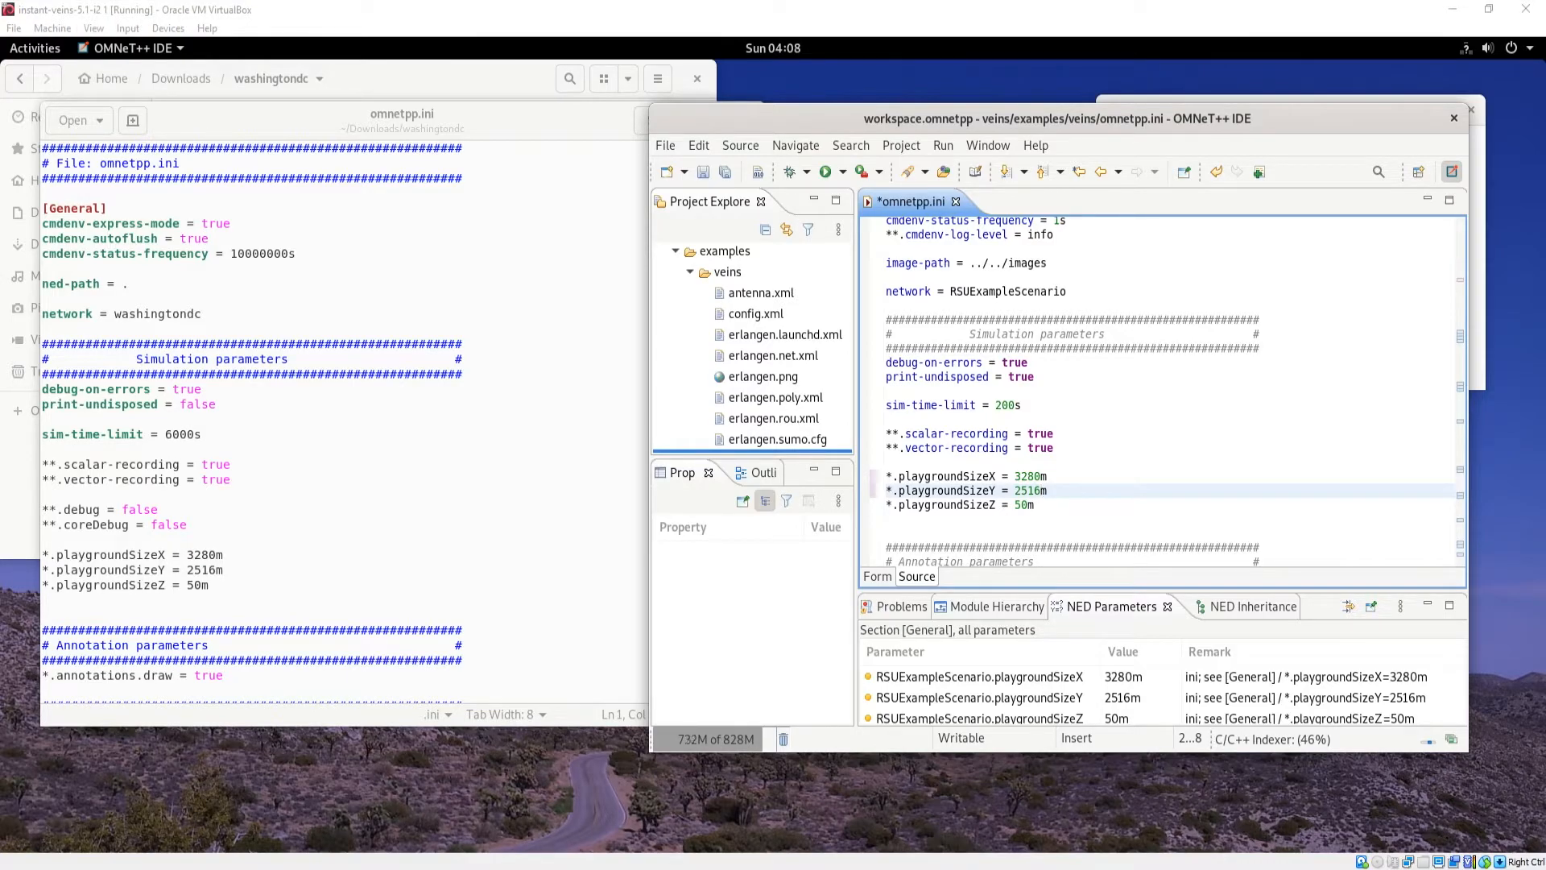
# Step: Close the file manager and the text editor, then reopen the washingtondc folder inside Downloads in a new file manager window
pyautogui.click(697, 80)
pyautogui.click(588, 137)
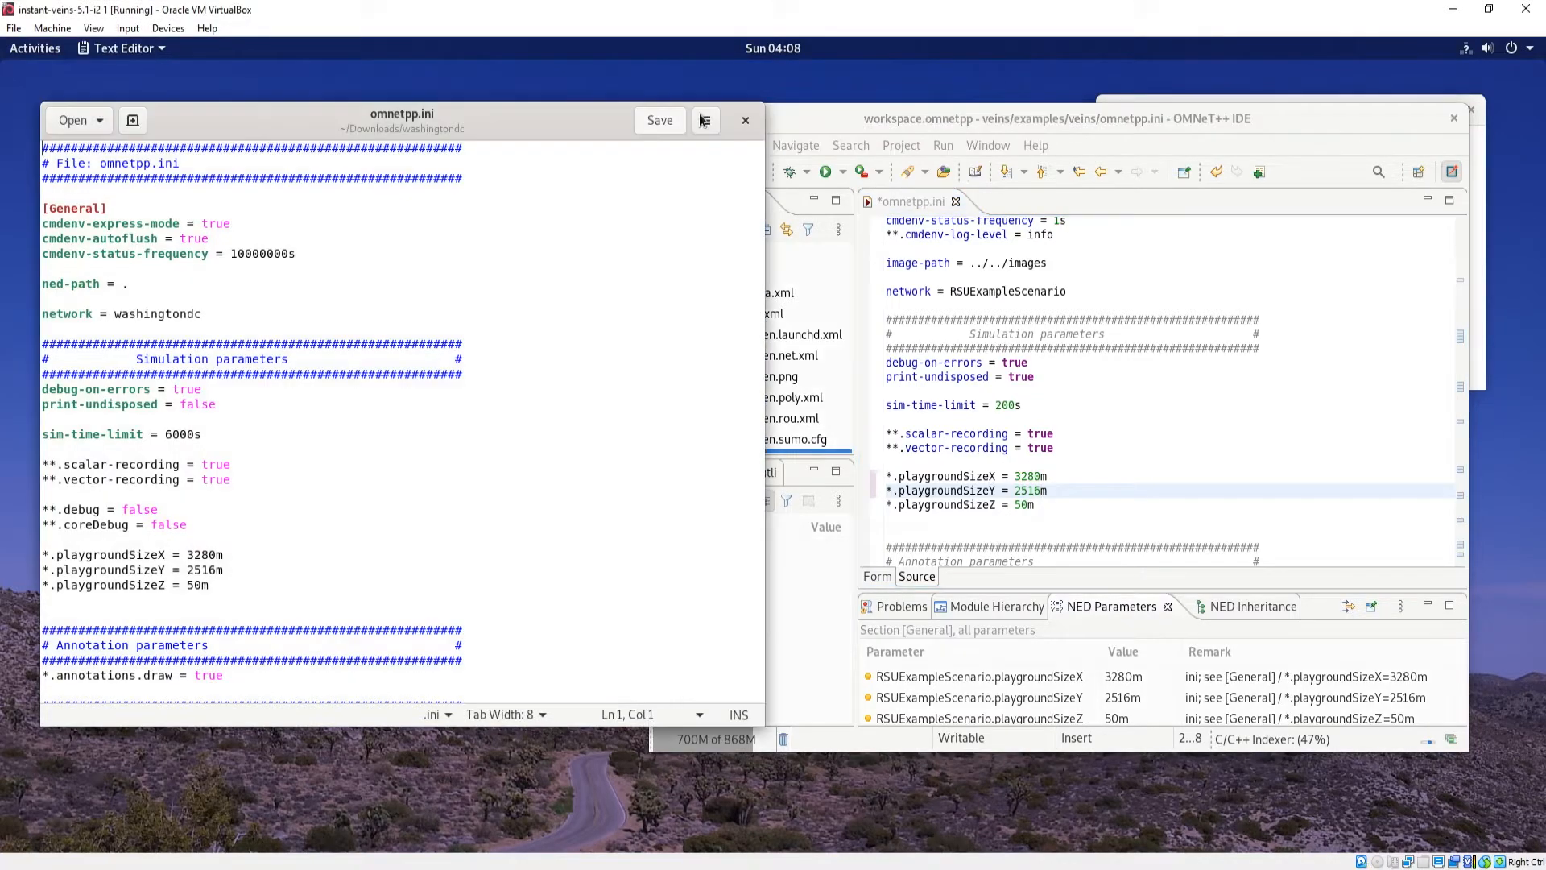
pyautogui.click(744, 120)
pyautogui.click(23, 51)
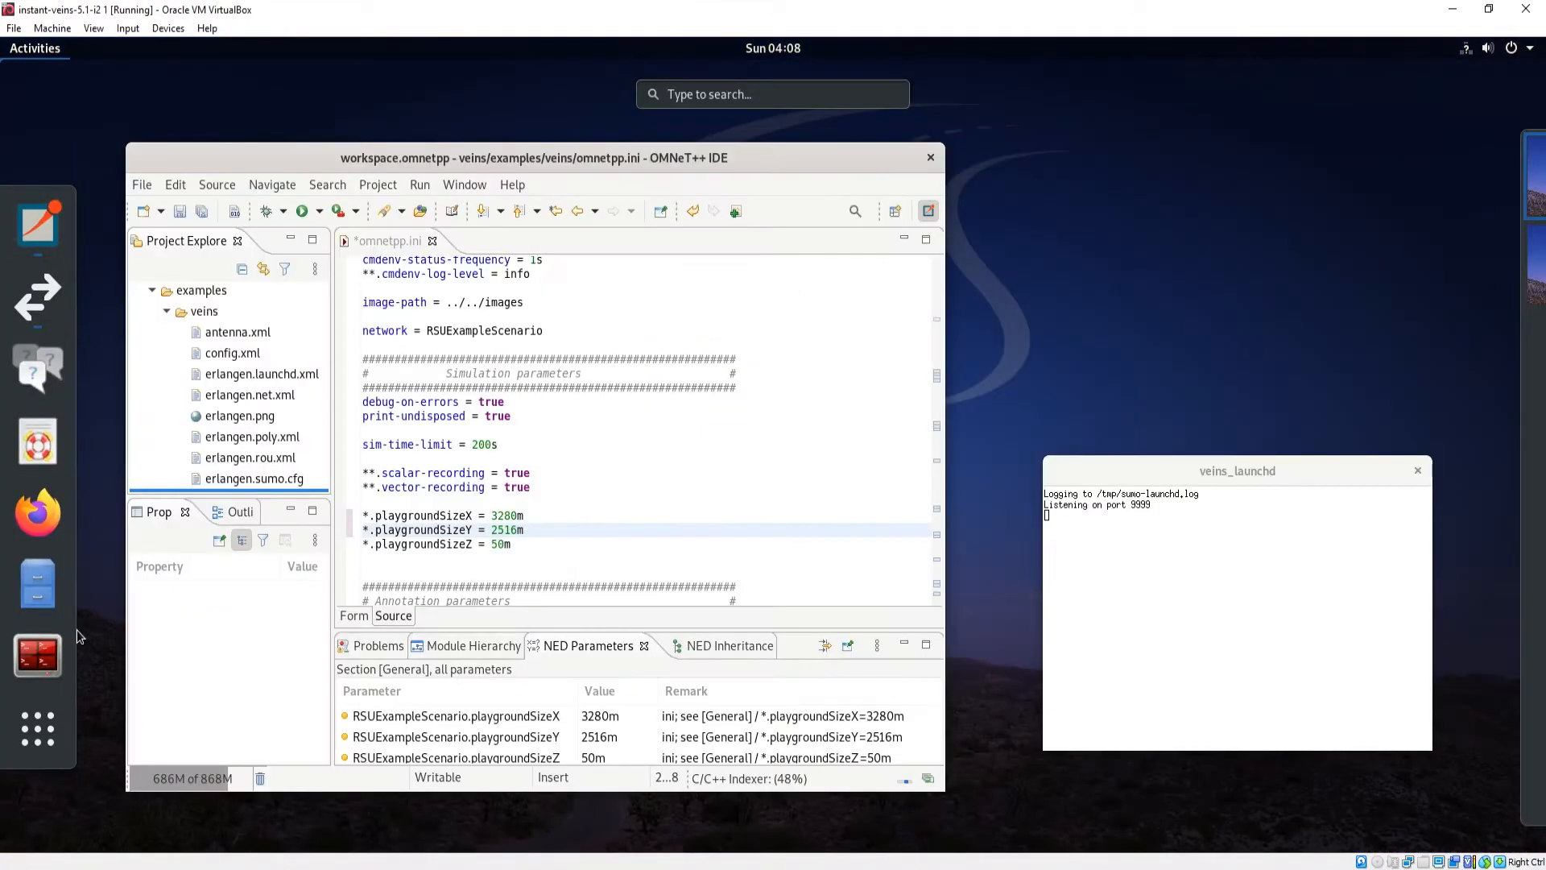
pyautogui.click(39, 586)
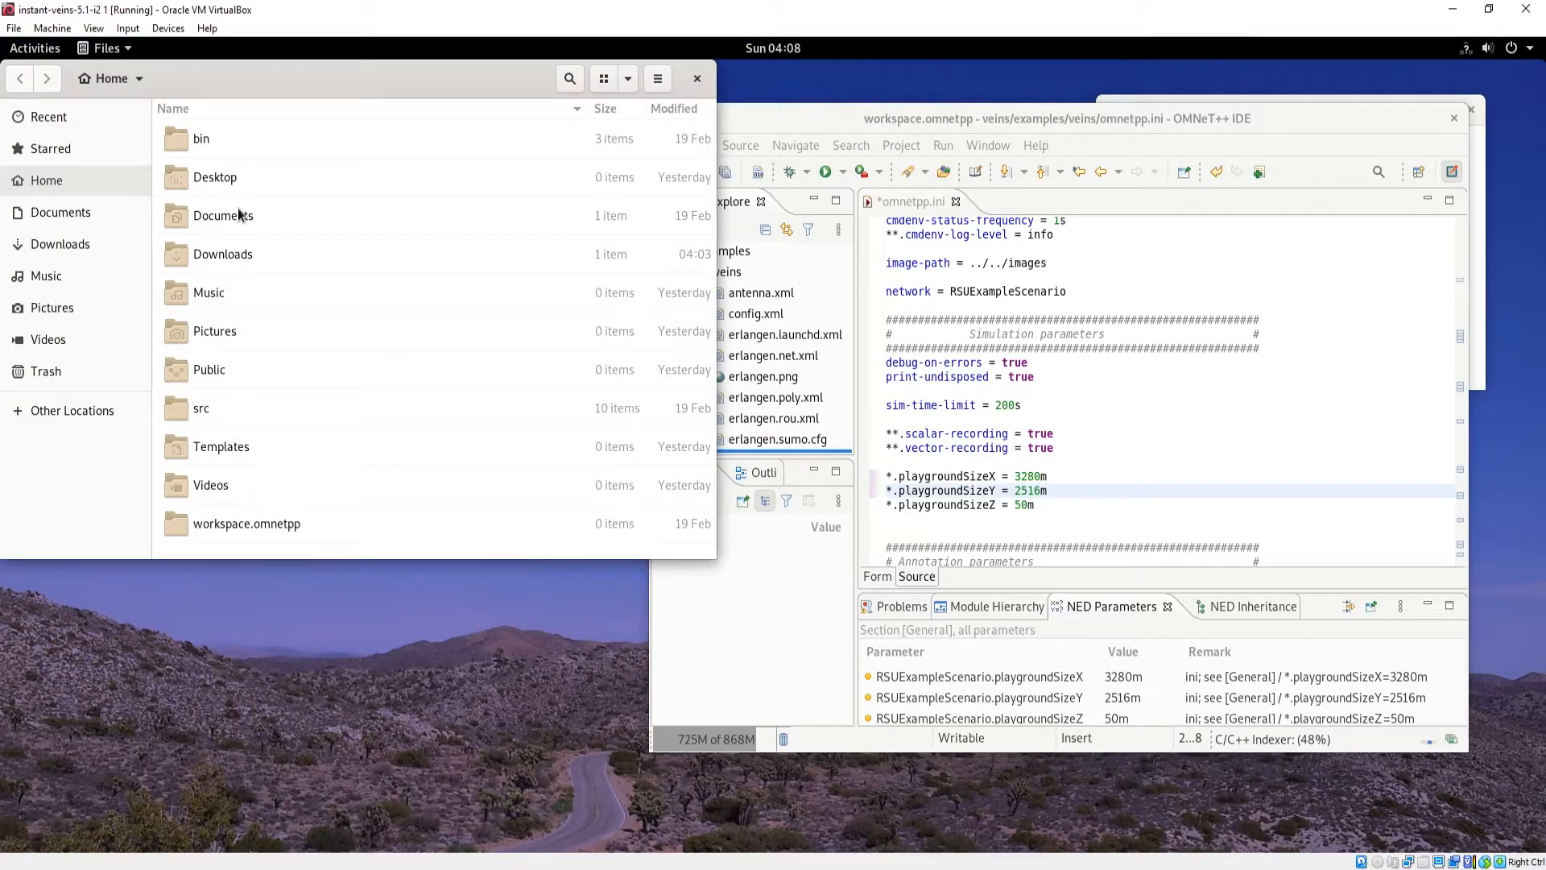
pyautogui.doubleClick(227, 256)
pyautogui.doubleClick(196, 143)
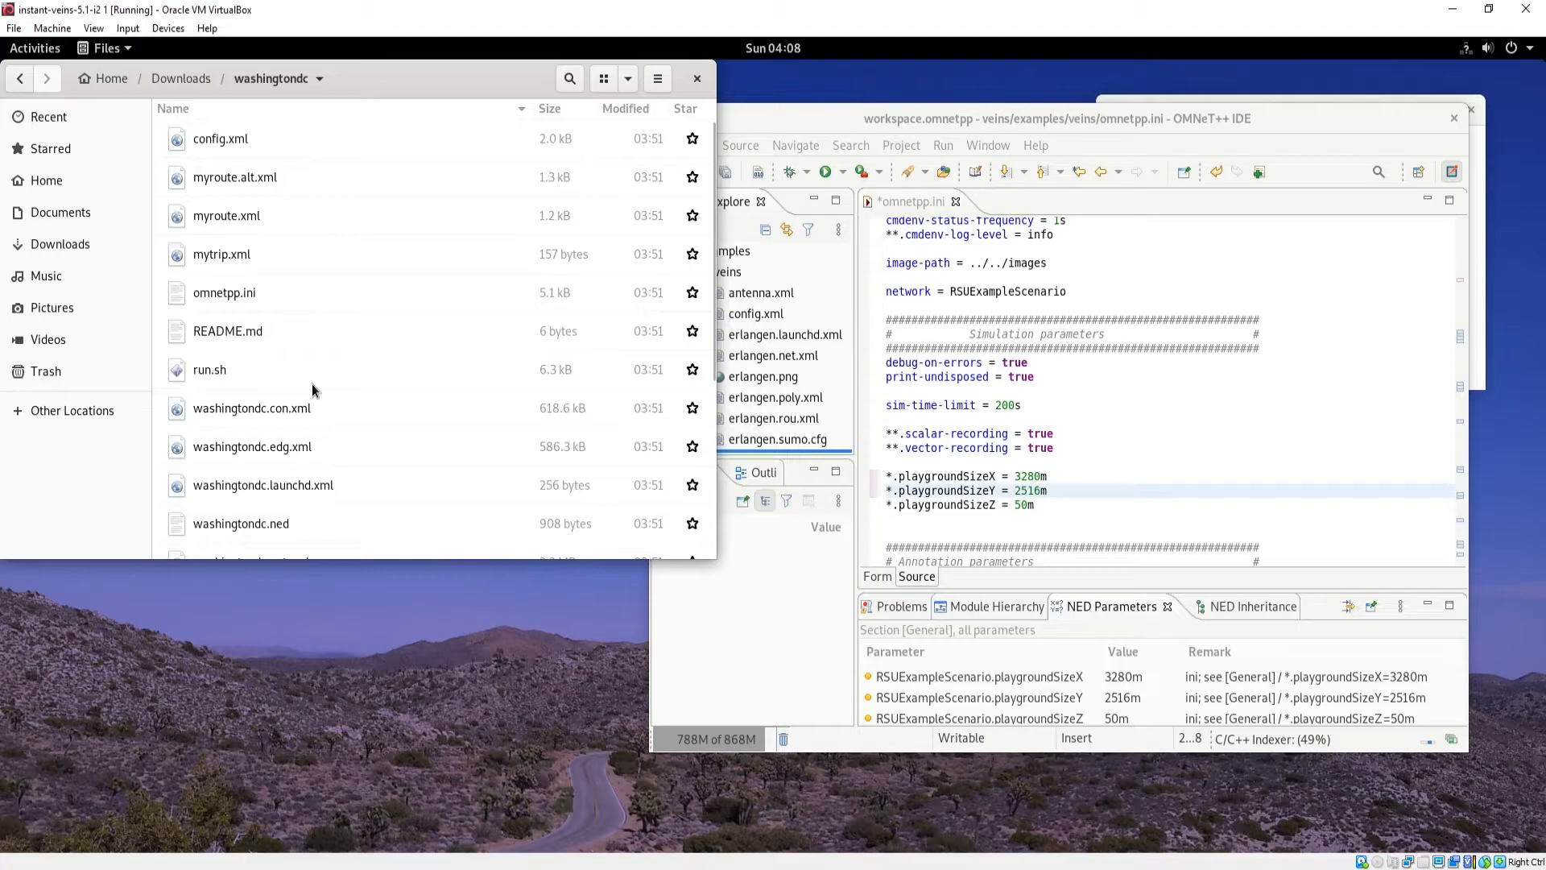
# Step: Copy config.xml from washingtondc into the project's examples/veins folder, overwriting the existing file, and enlarge the IDE window
pyautogui.click(226, 143)
pyautogui.rightClick(226, 143)
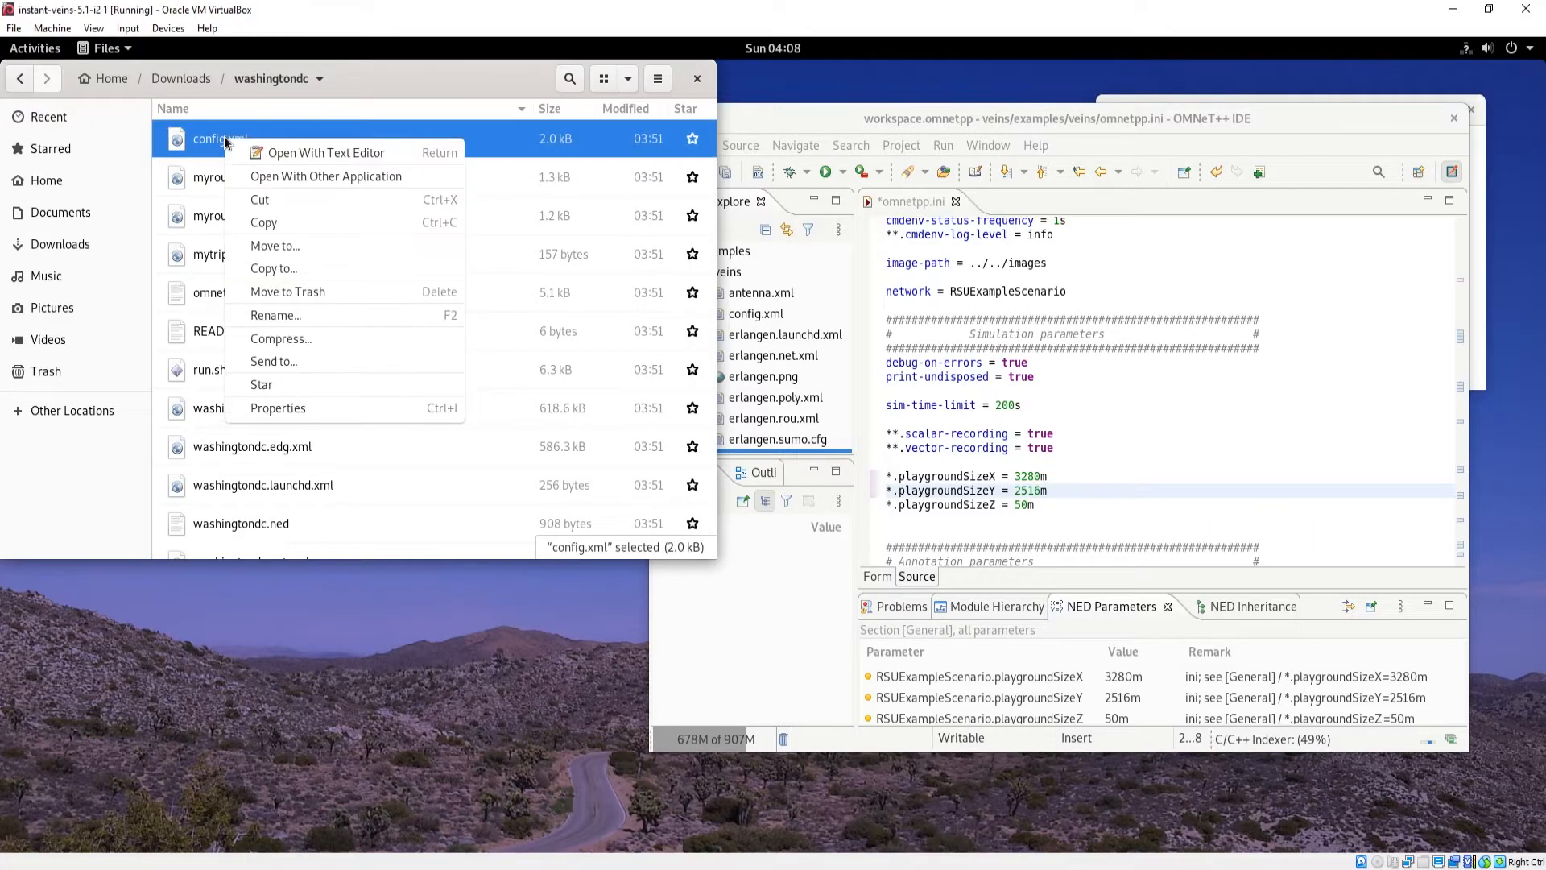
pyautogui.click(268, 223)
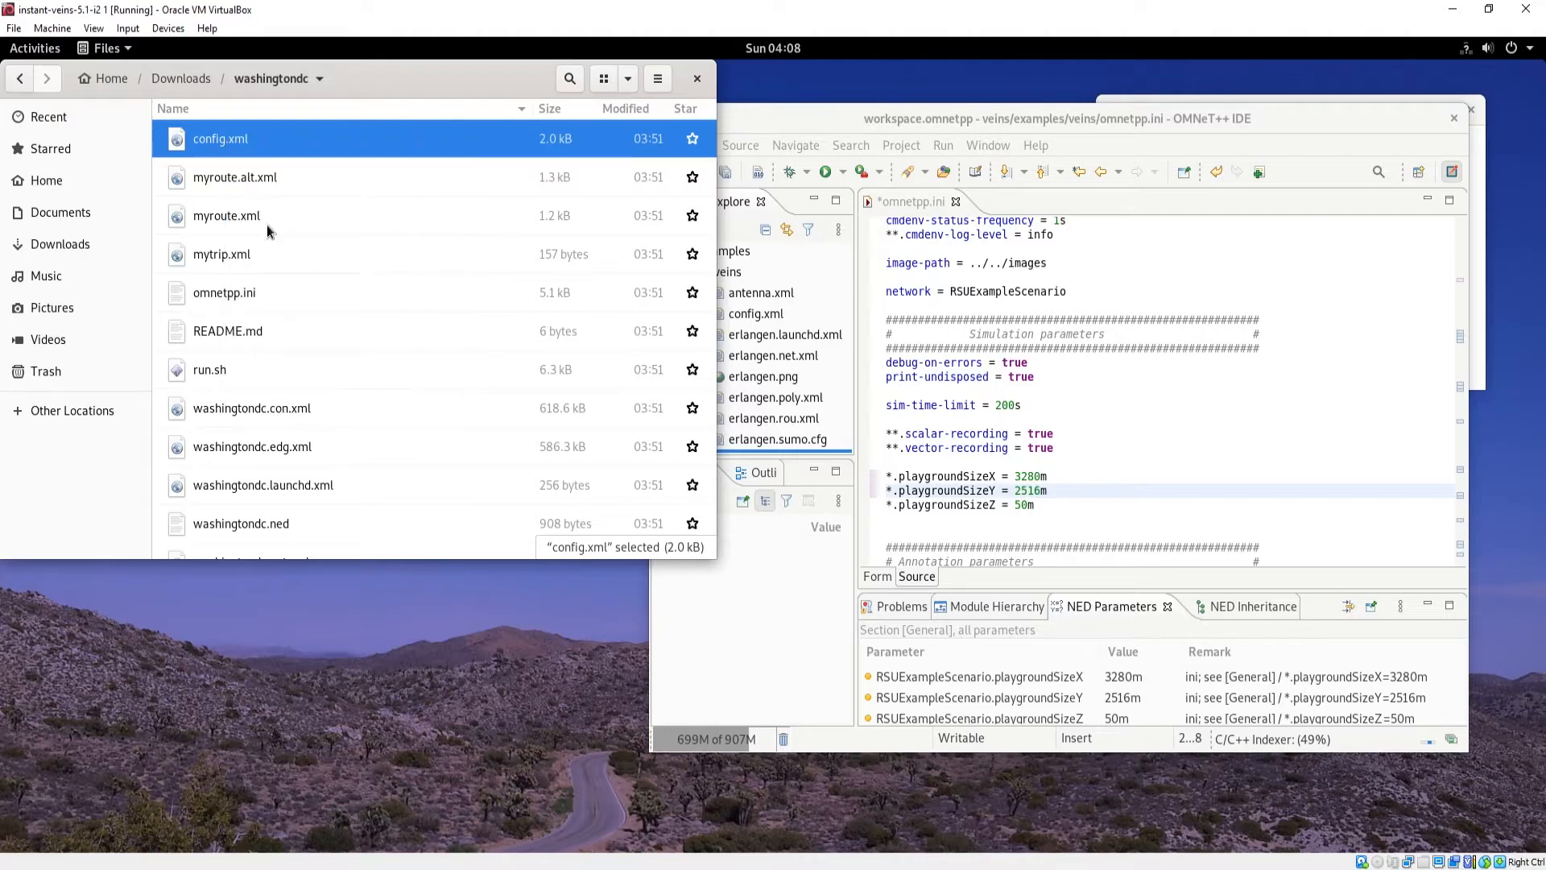
pyautogui.click(824, 113)
pyautogui.scroll(1, 734, 274)
pyautogui.scroll(-1, 734, 290)
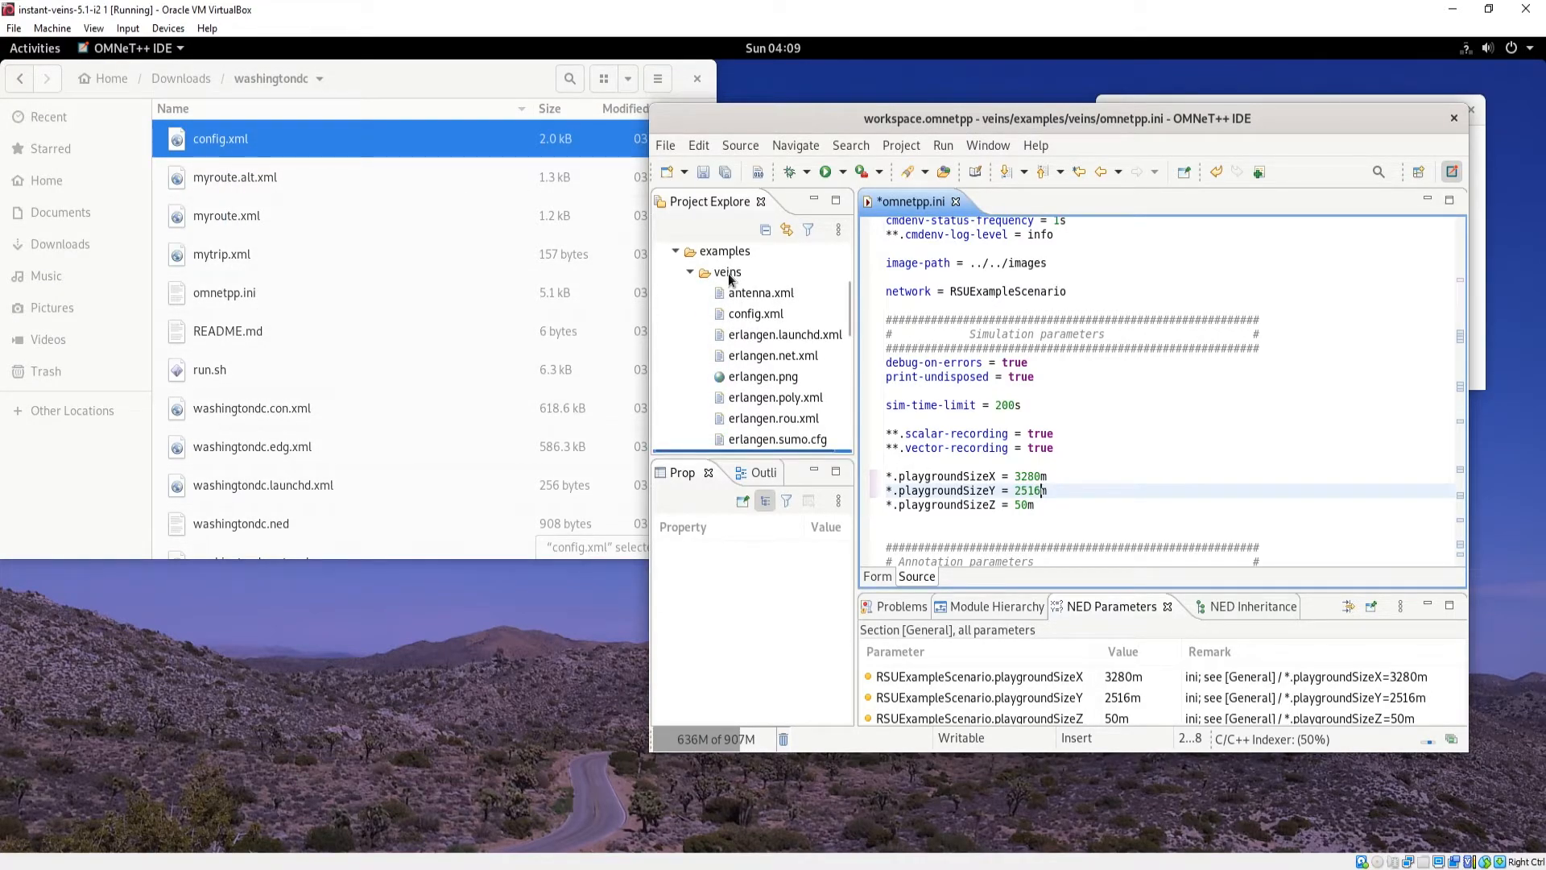
pyautogui.click(729, 274)
pyautogui.rightClick(729, 275)
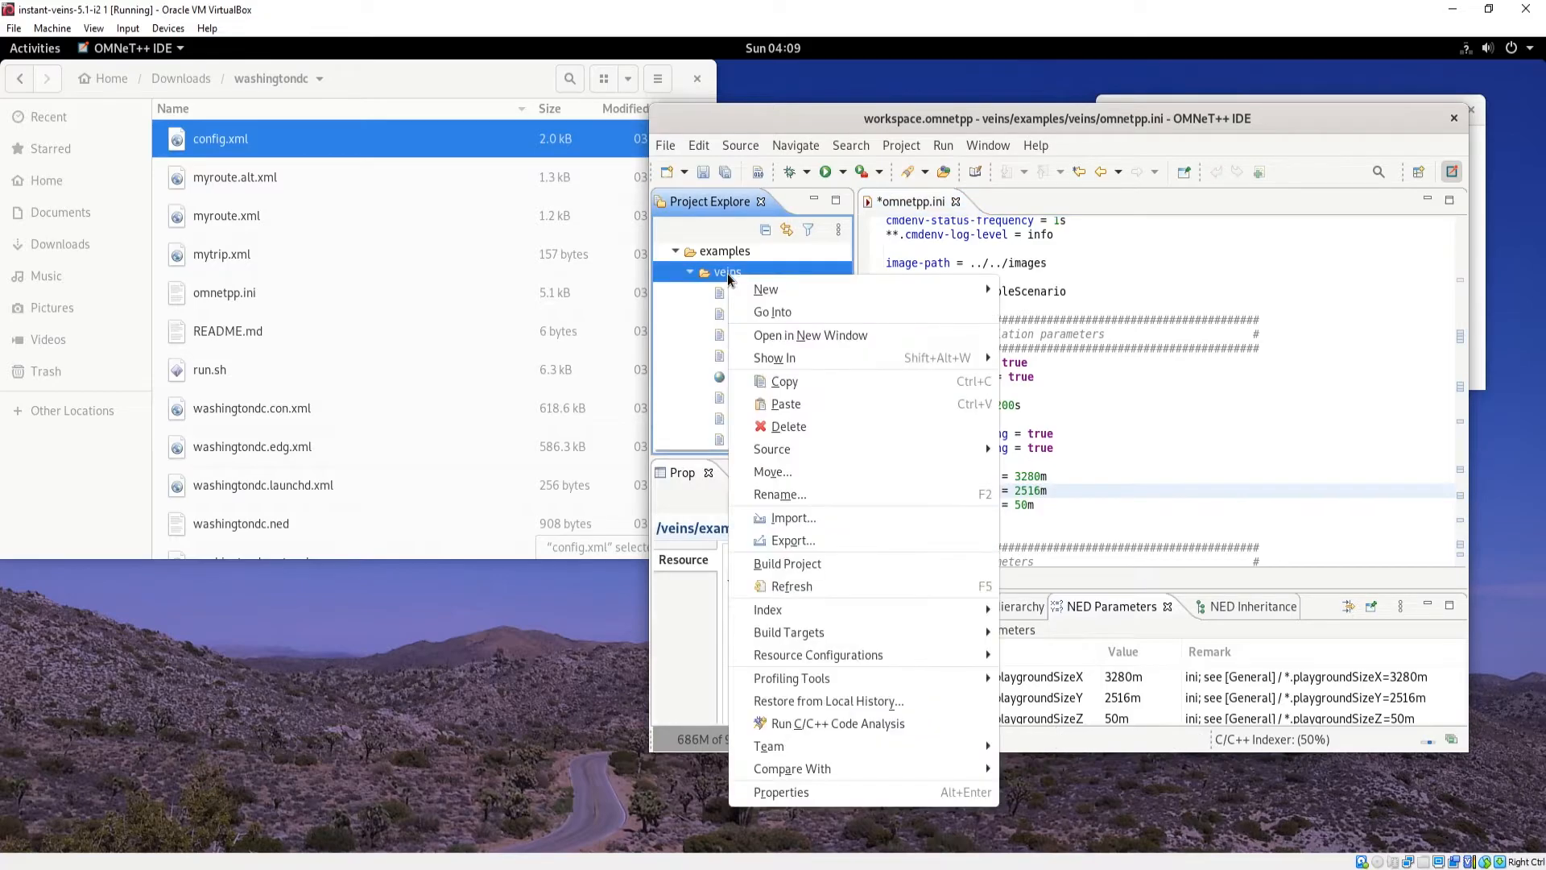
pyautogui.click(810, 404)
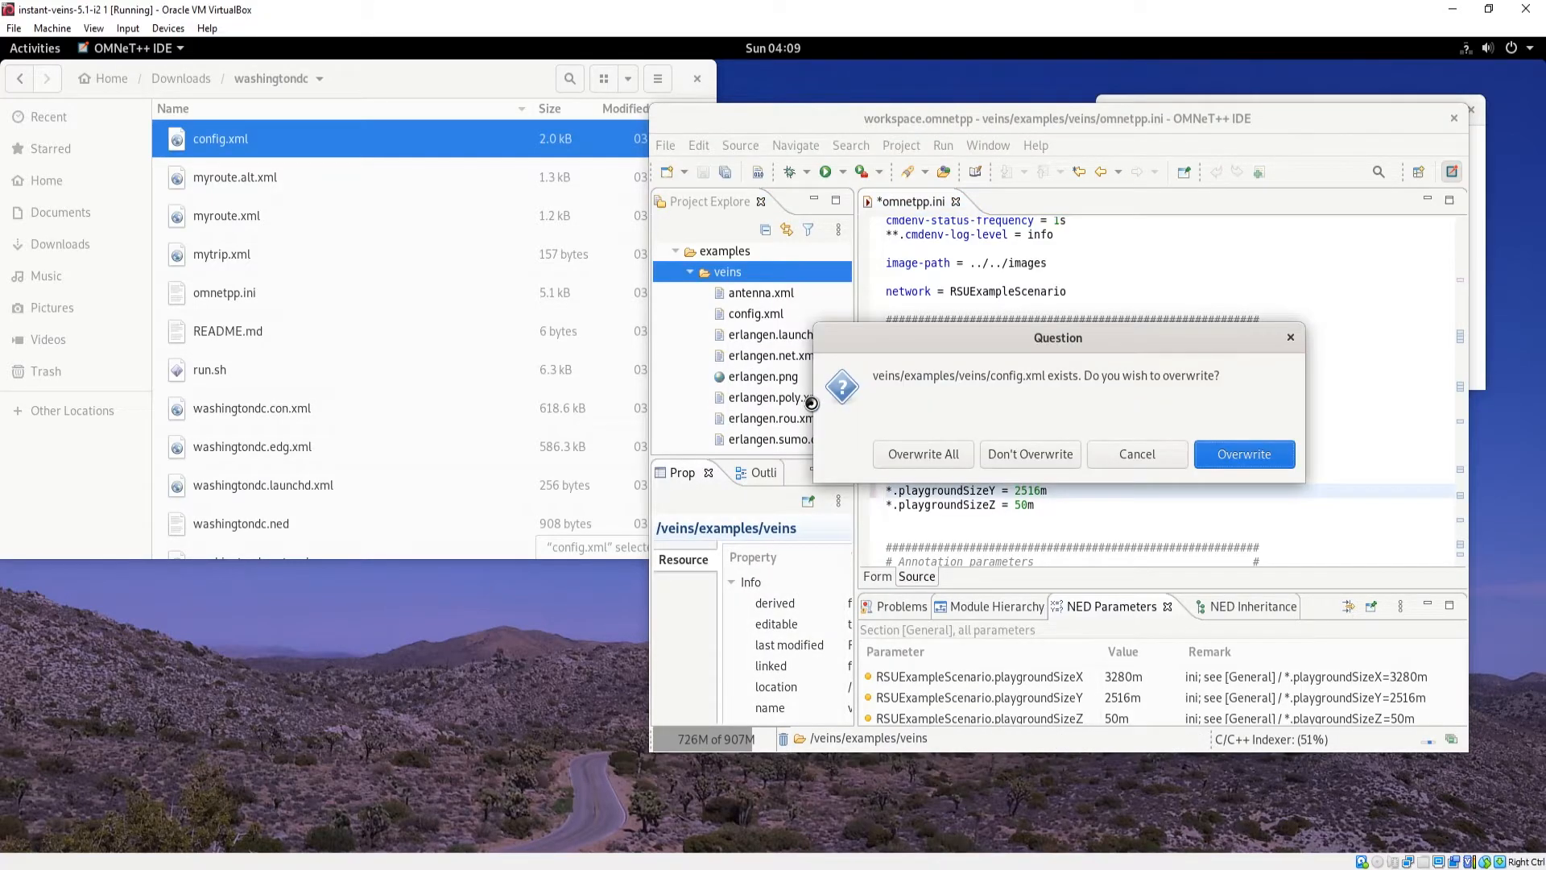
pyautogui.click(1257, 460)
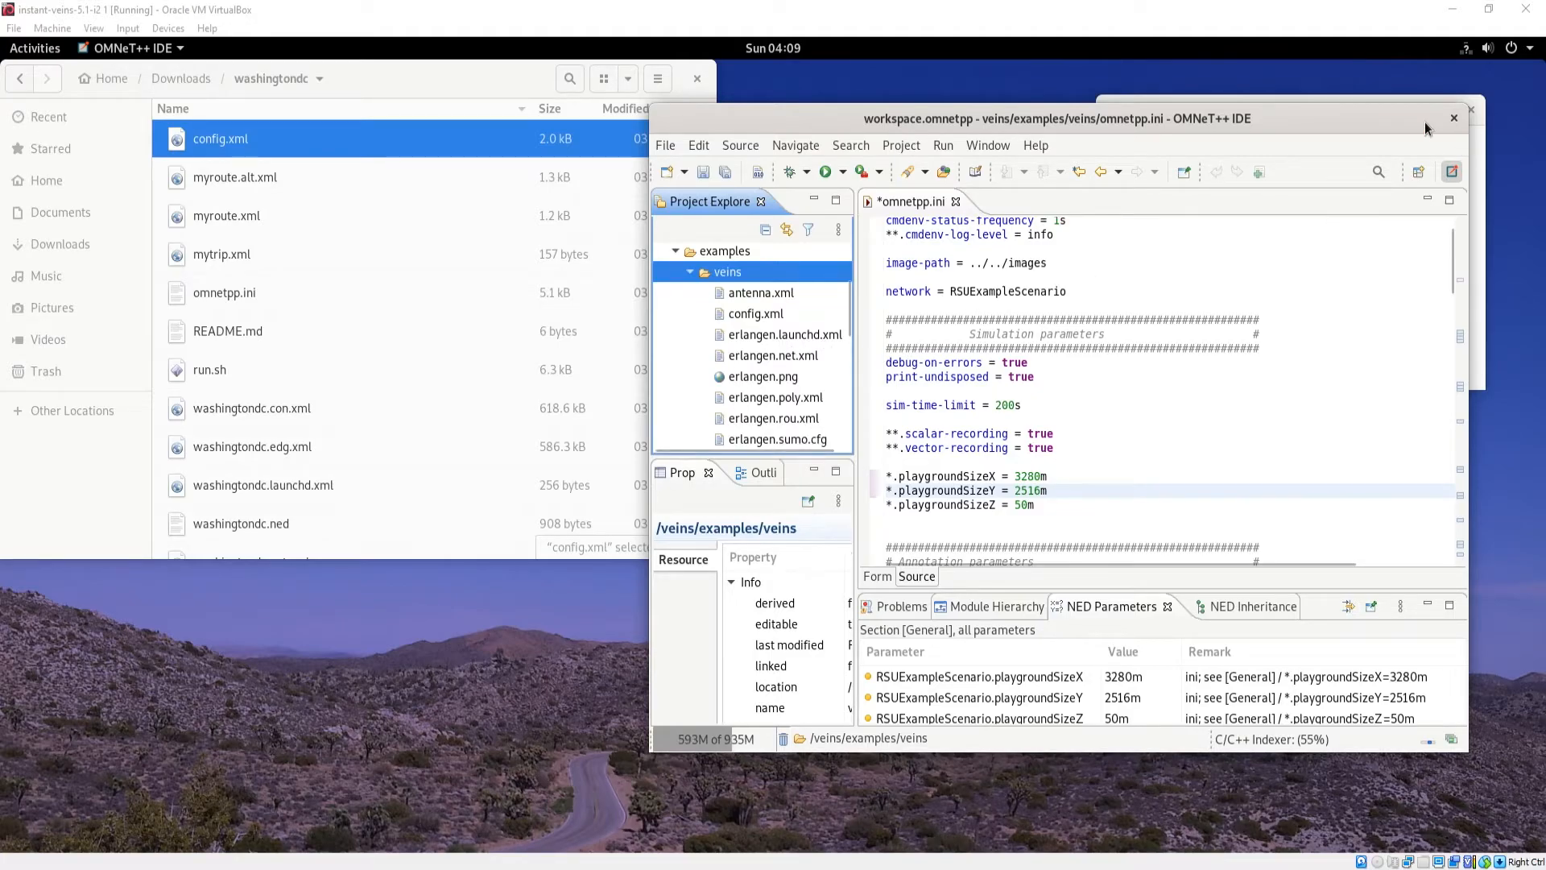
pyautogui.moveTo(1467, 752); pyautogui.dragTo(1538, 792)
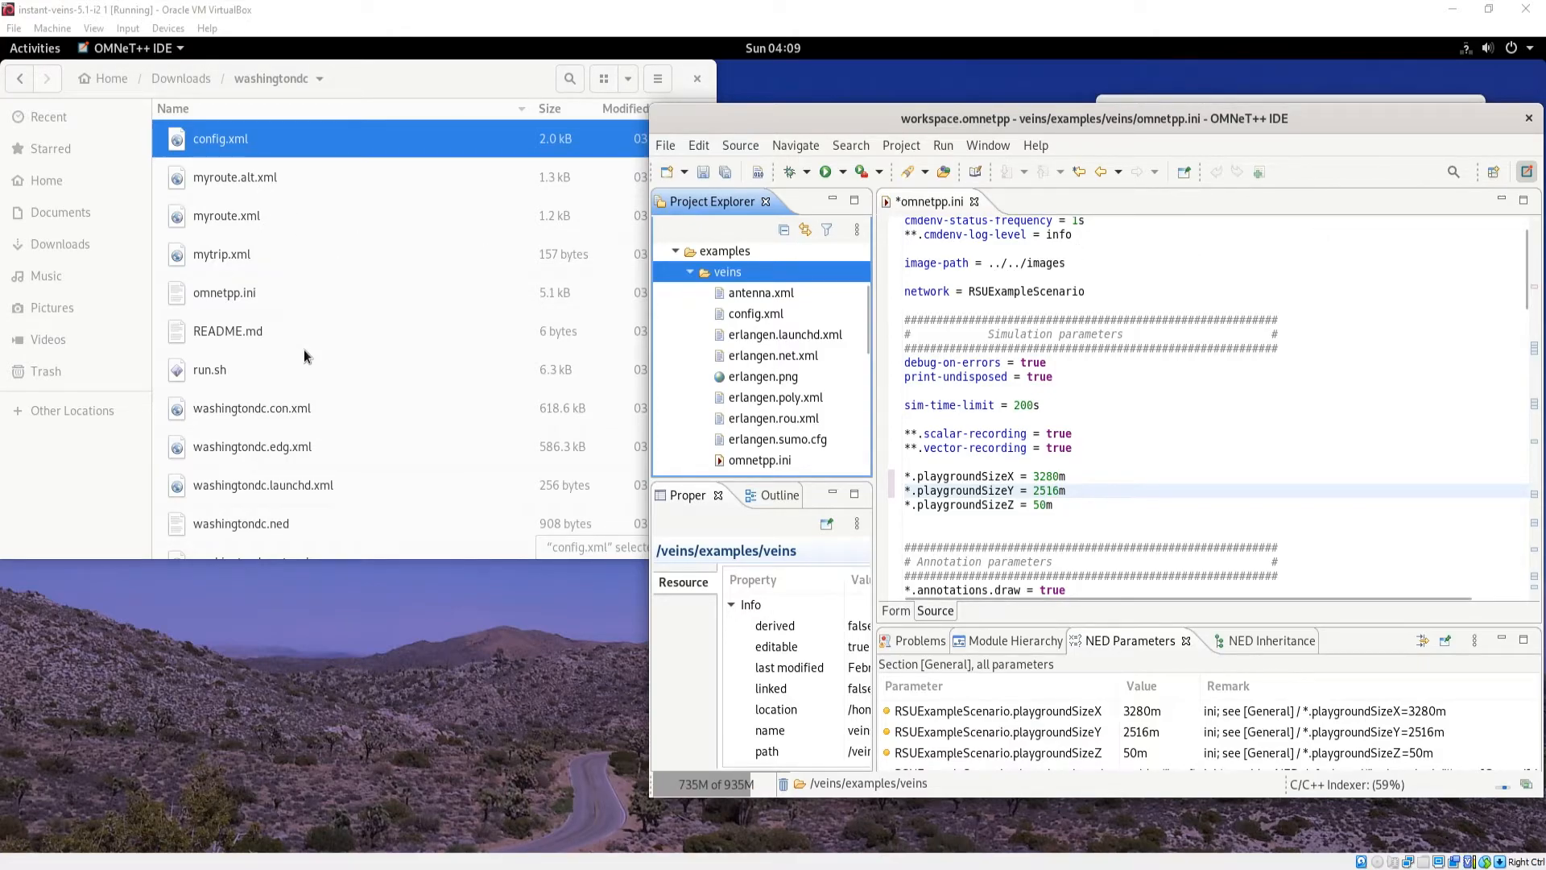
# Step: Copy washingtondc.launchd.xml, washingtondc.net.xml, washingtondc.poly.xml, washingtondc.rou.xml and washingtondc.sumo.cfg from the washingtondc folder
pyautogui.click(281, 493)
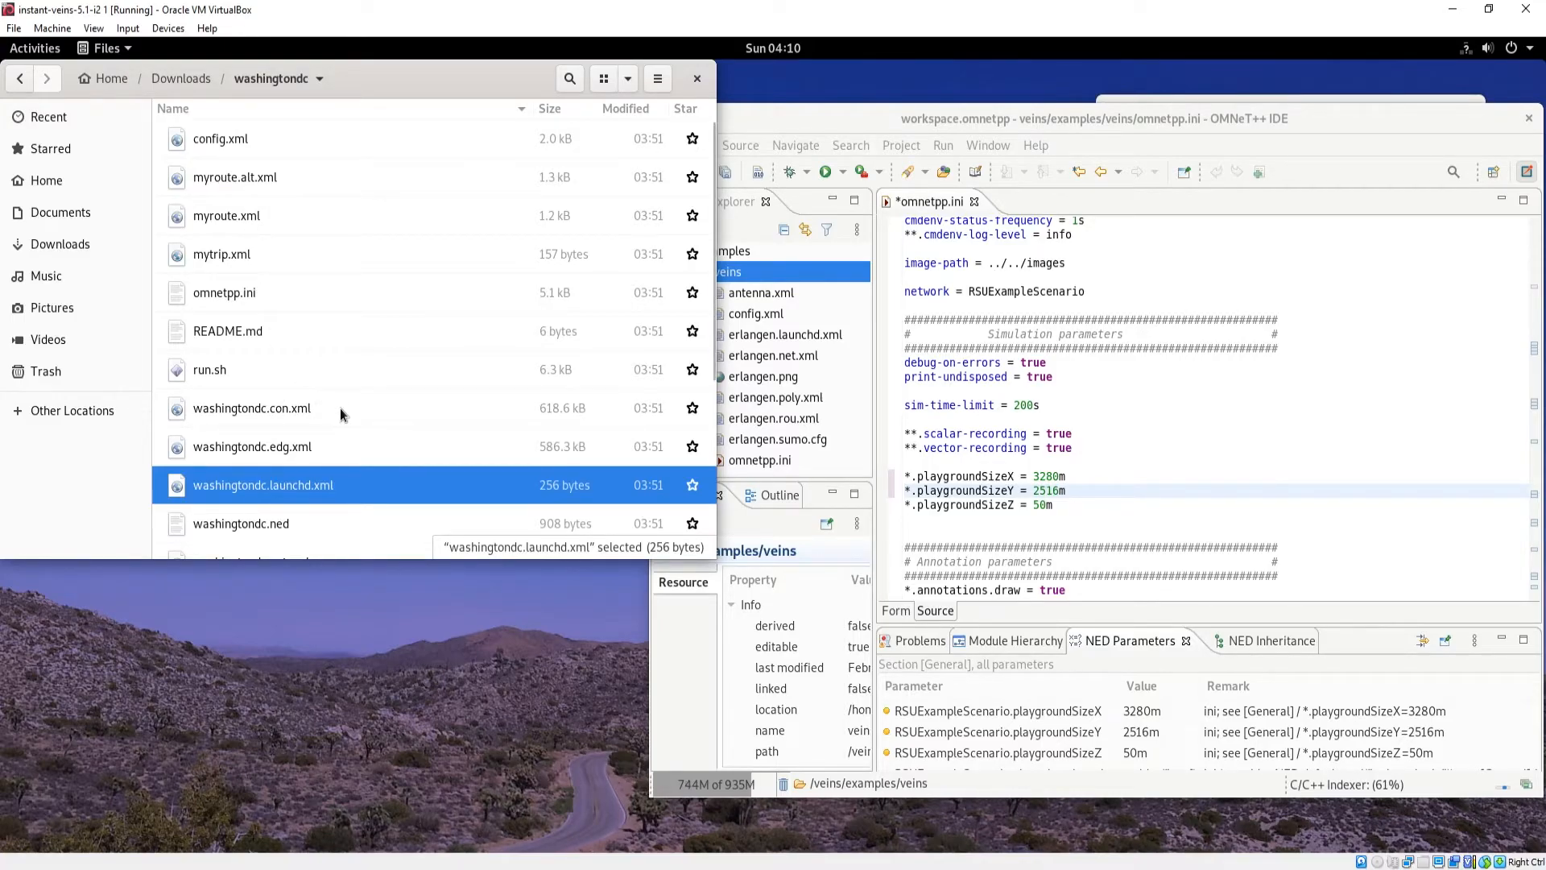
pyautogui.scroll(-2, 340, 407)
pyautogui.scroll(-1, 340, 408)
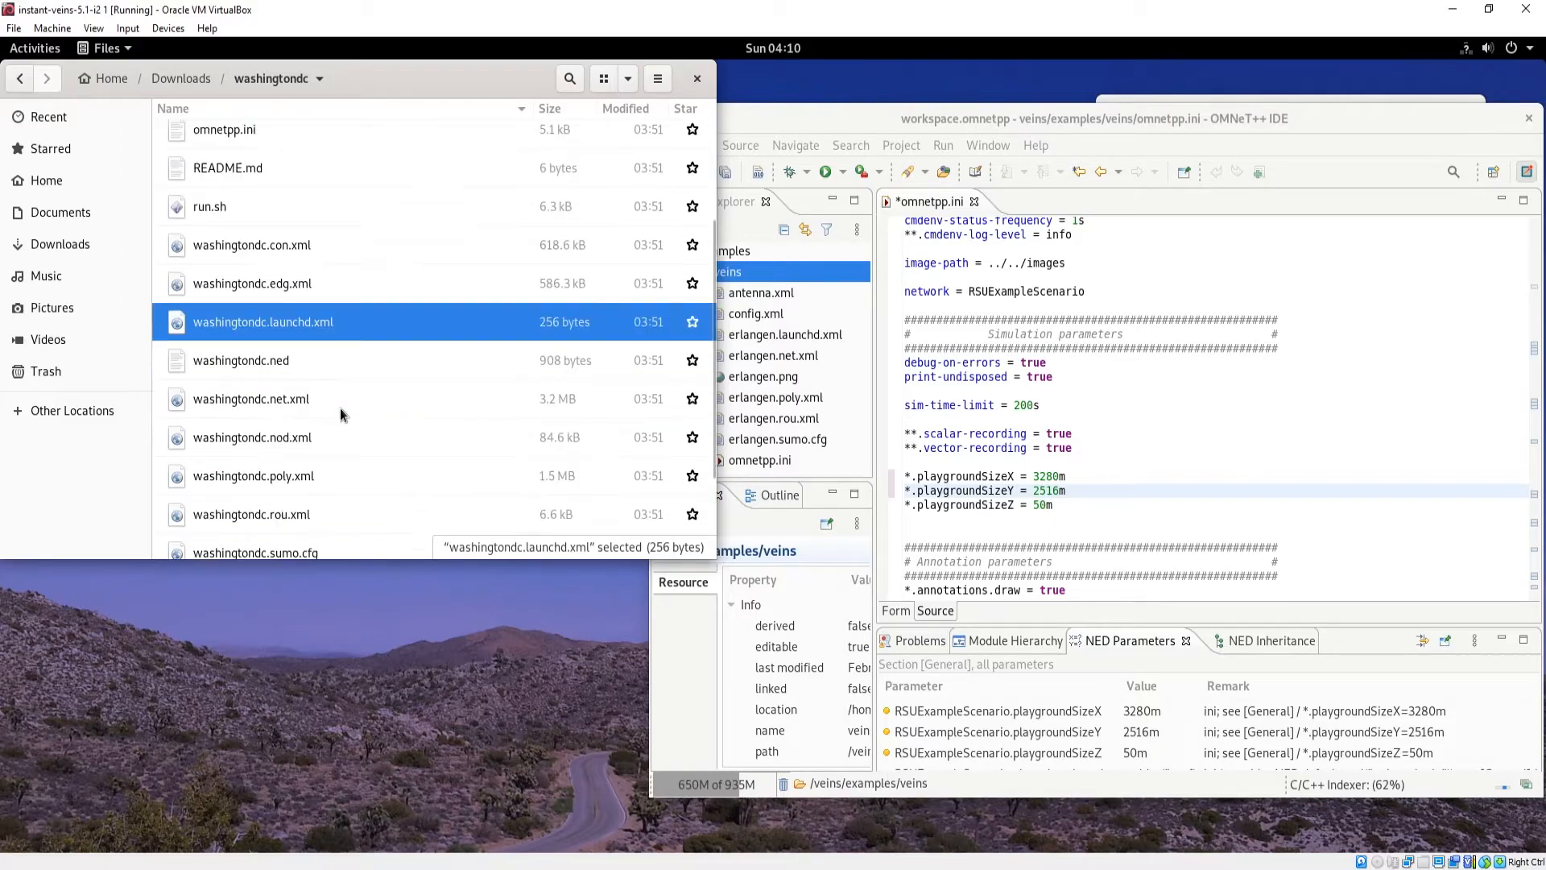
pyautogui.keyDown('ctrl'); pyautogui.click(262, 399); pyautogui.keyUp('ctrl')
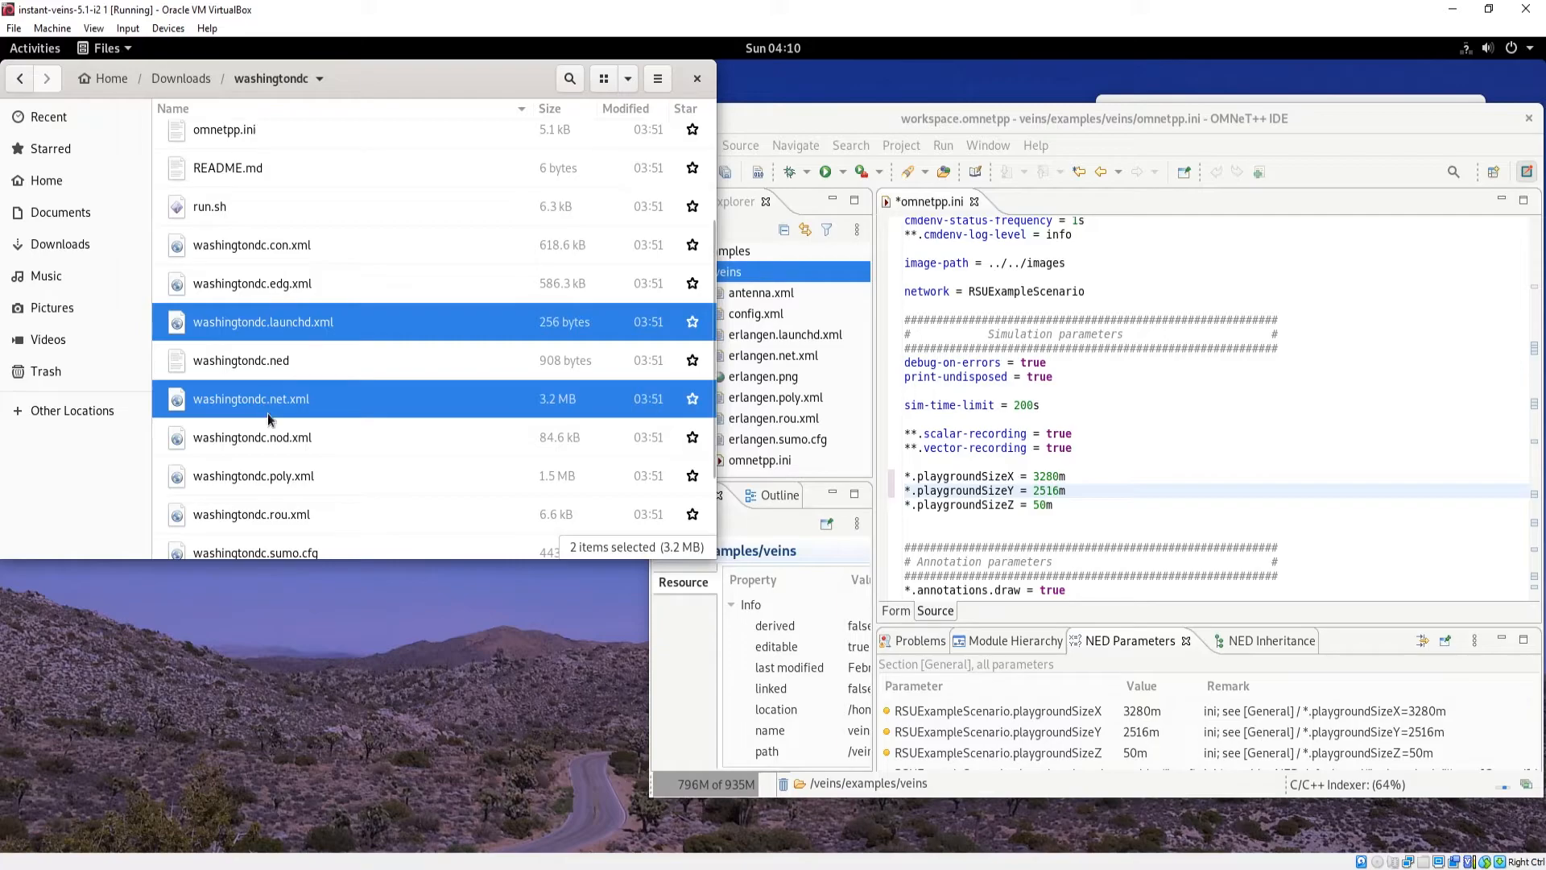
pyautogui.keyDown('ctrl'); pyautogui.click(283, 481); pyautogui.keyUp('ctrl')
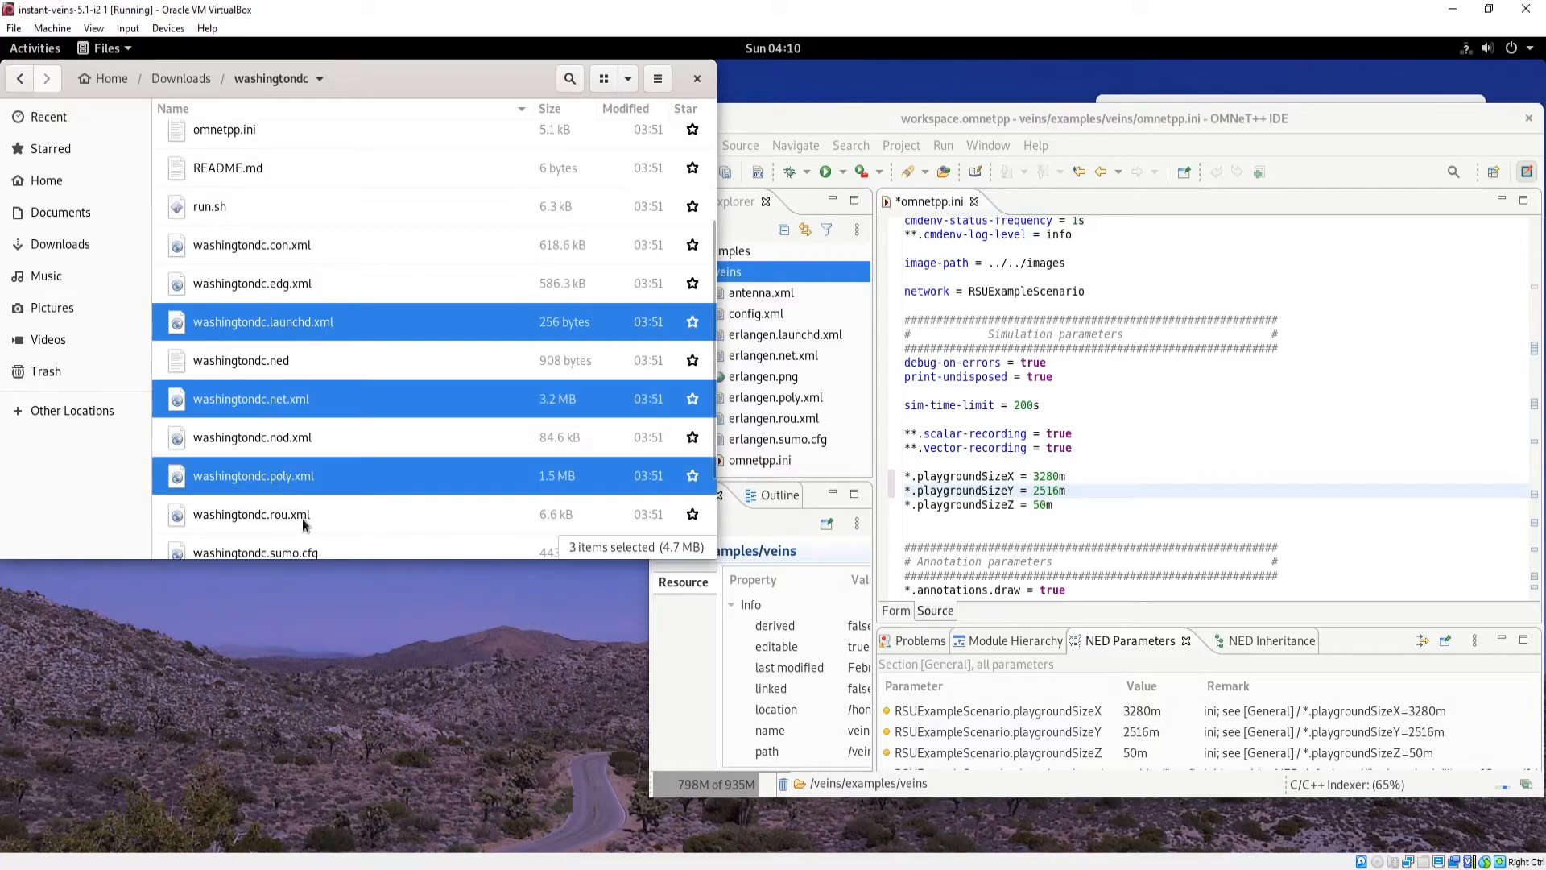
pyautogui.keyDown('ctrl'); pyautogui.click(278, 519); pyautogui.keyUp('ctrl')
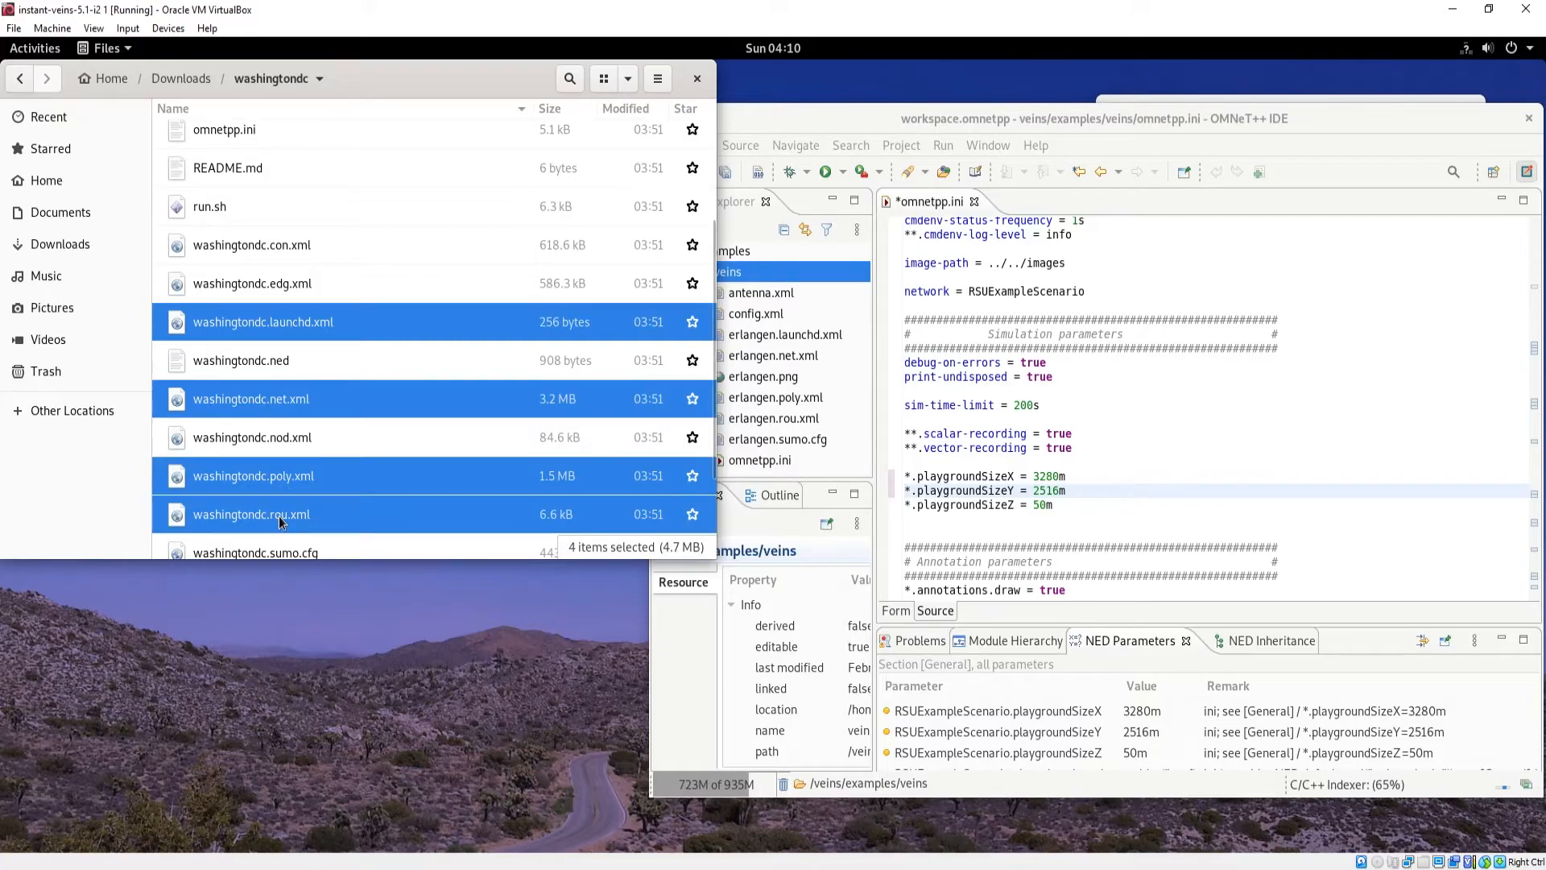
pyautogui.scroll(-3, 268, 483)
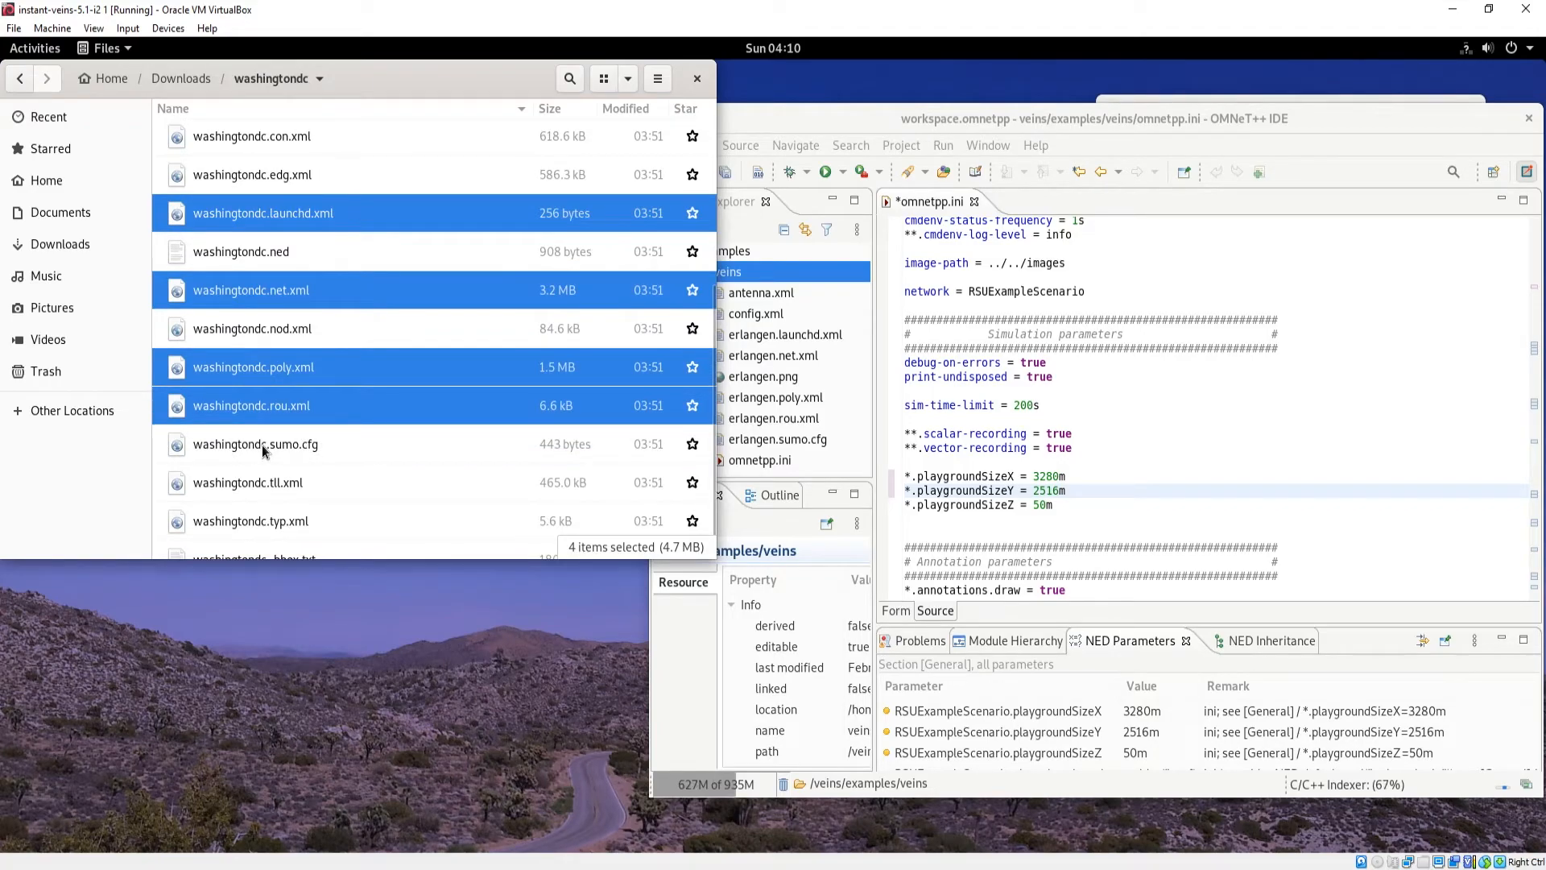
pyautogui.keyDown('ctrl'); pyautogui.click(264, 451); pyautogui.keyUp('ctrl')
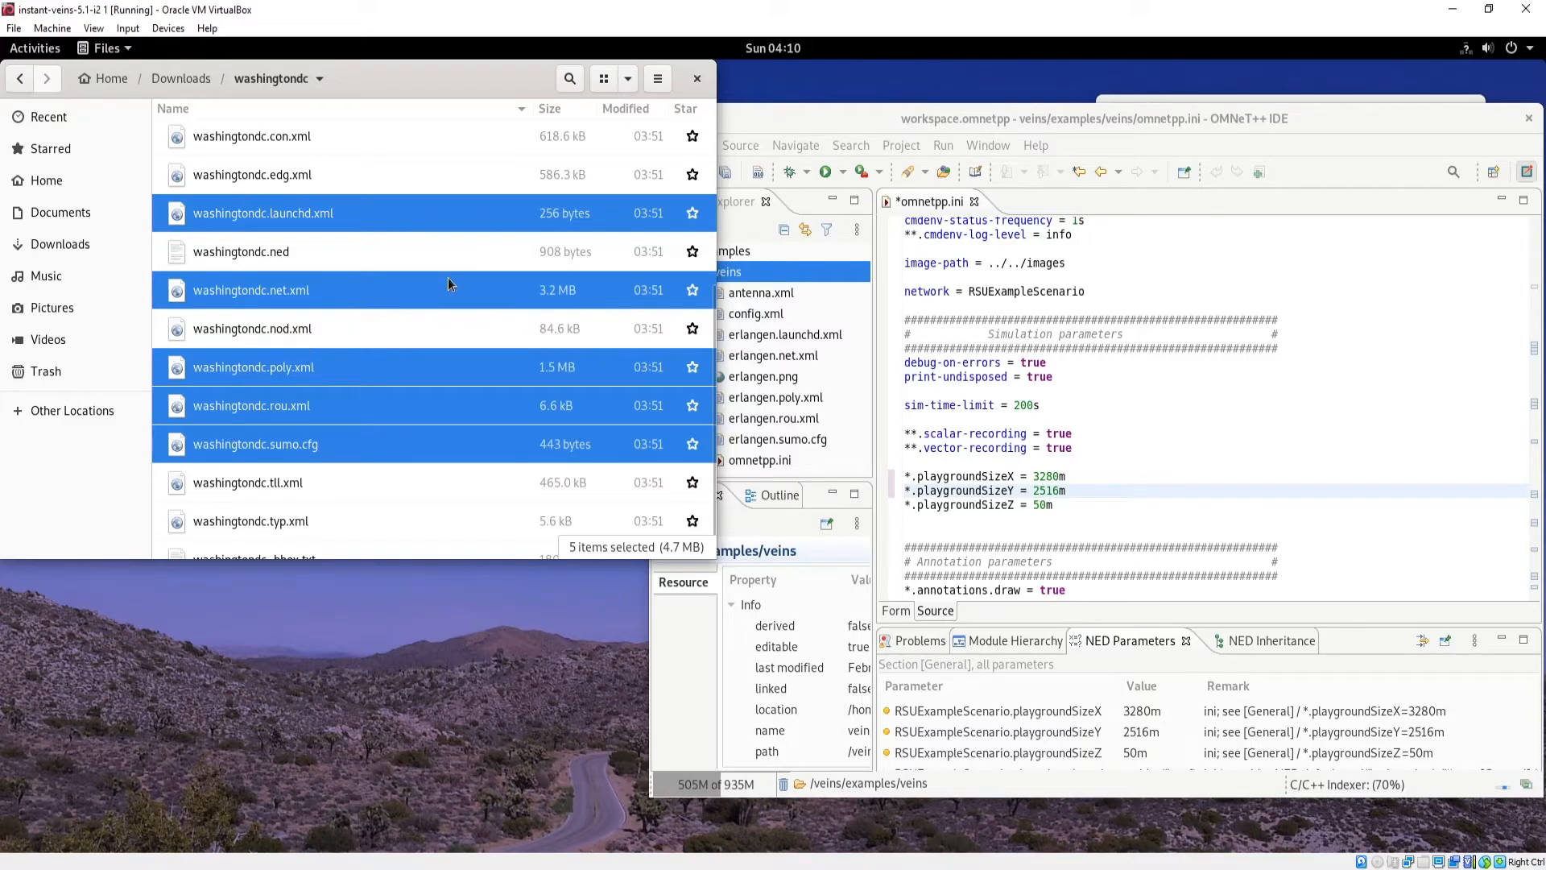
pyautogui.rightClick(375, 378)
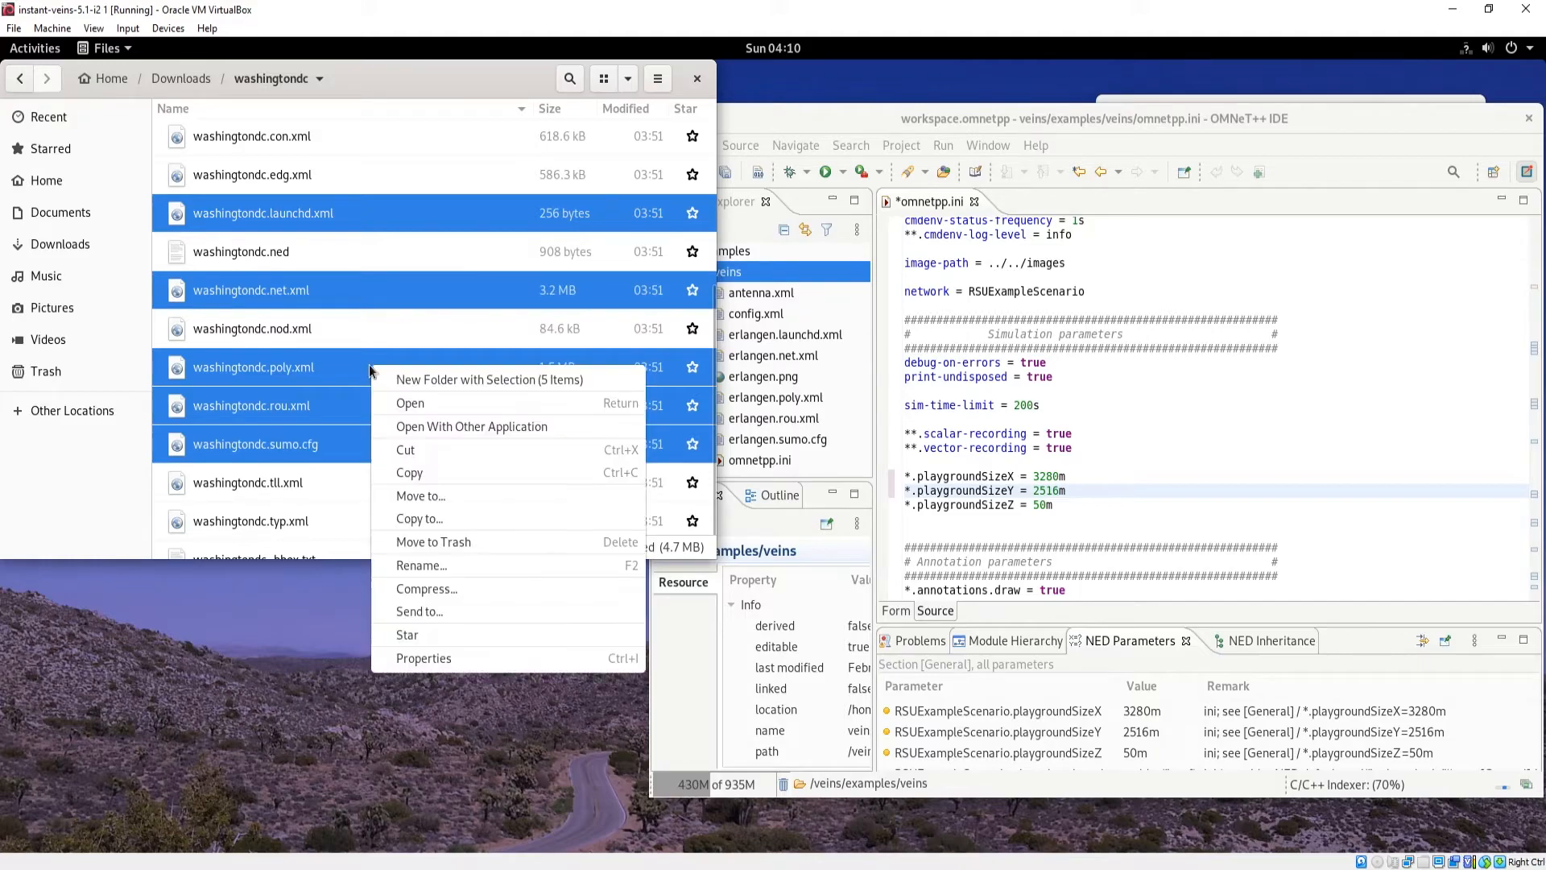
pyautogui.click(466, 467)
# Step: Switch to the enlarged OMNeT++ IDE and paste the copied scenario files into the project's examples/veins folder
pyautogui.click(877, 116)
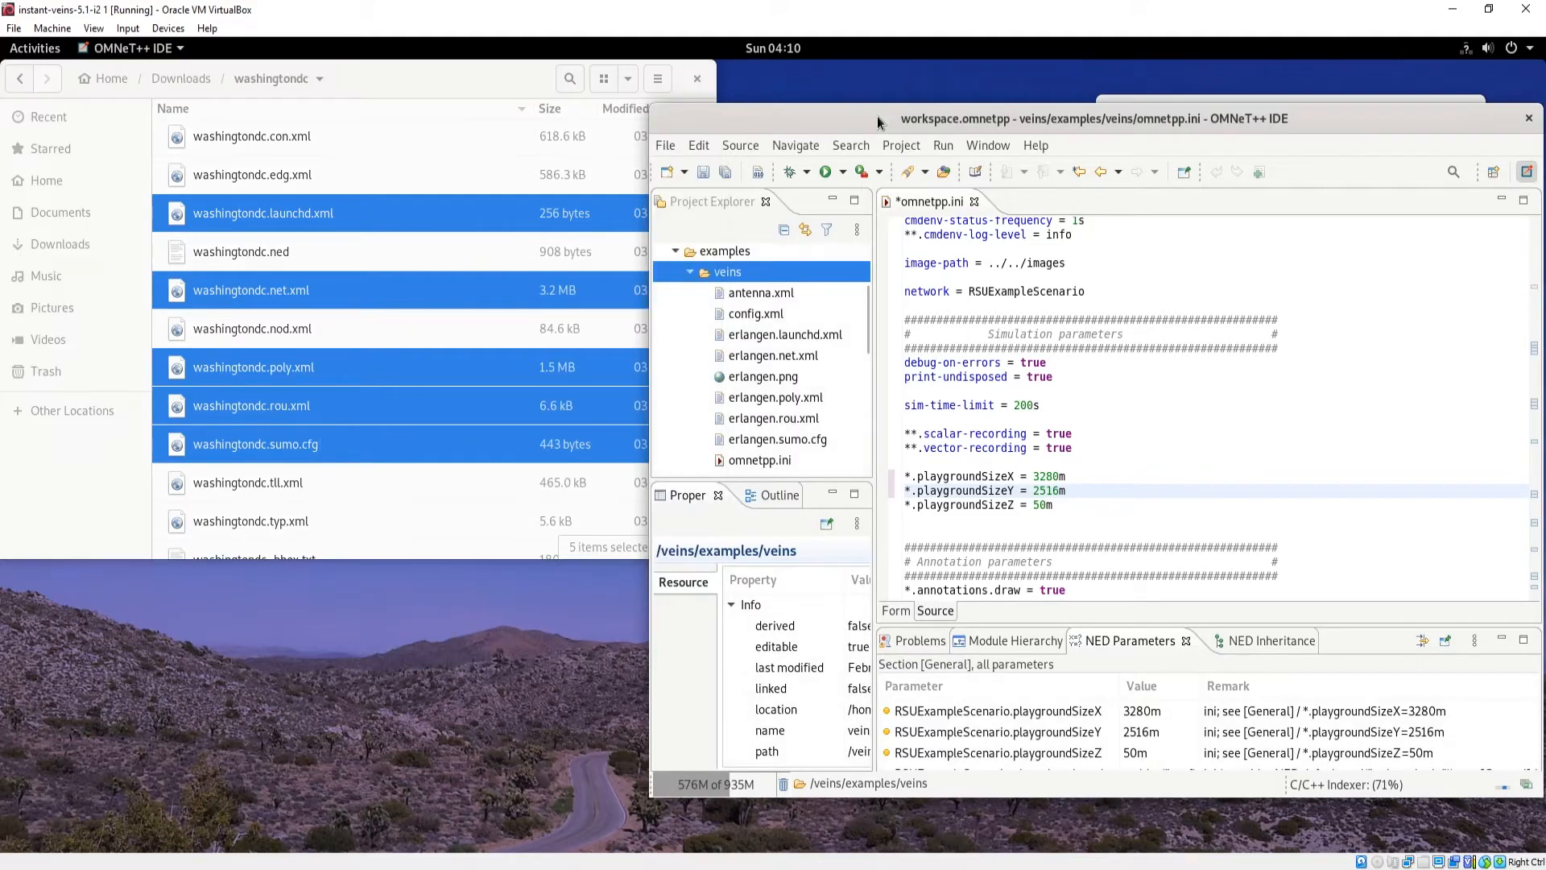
pyautogui.doubleClick(884, 114)
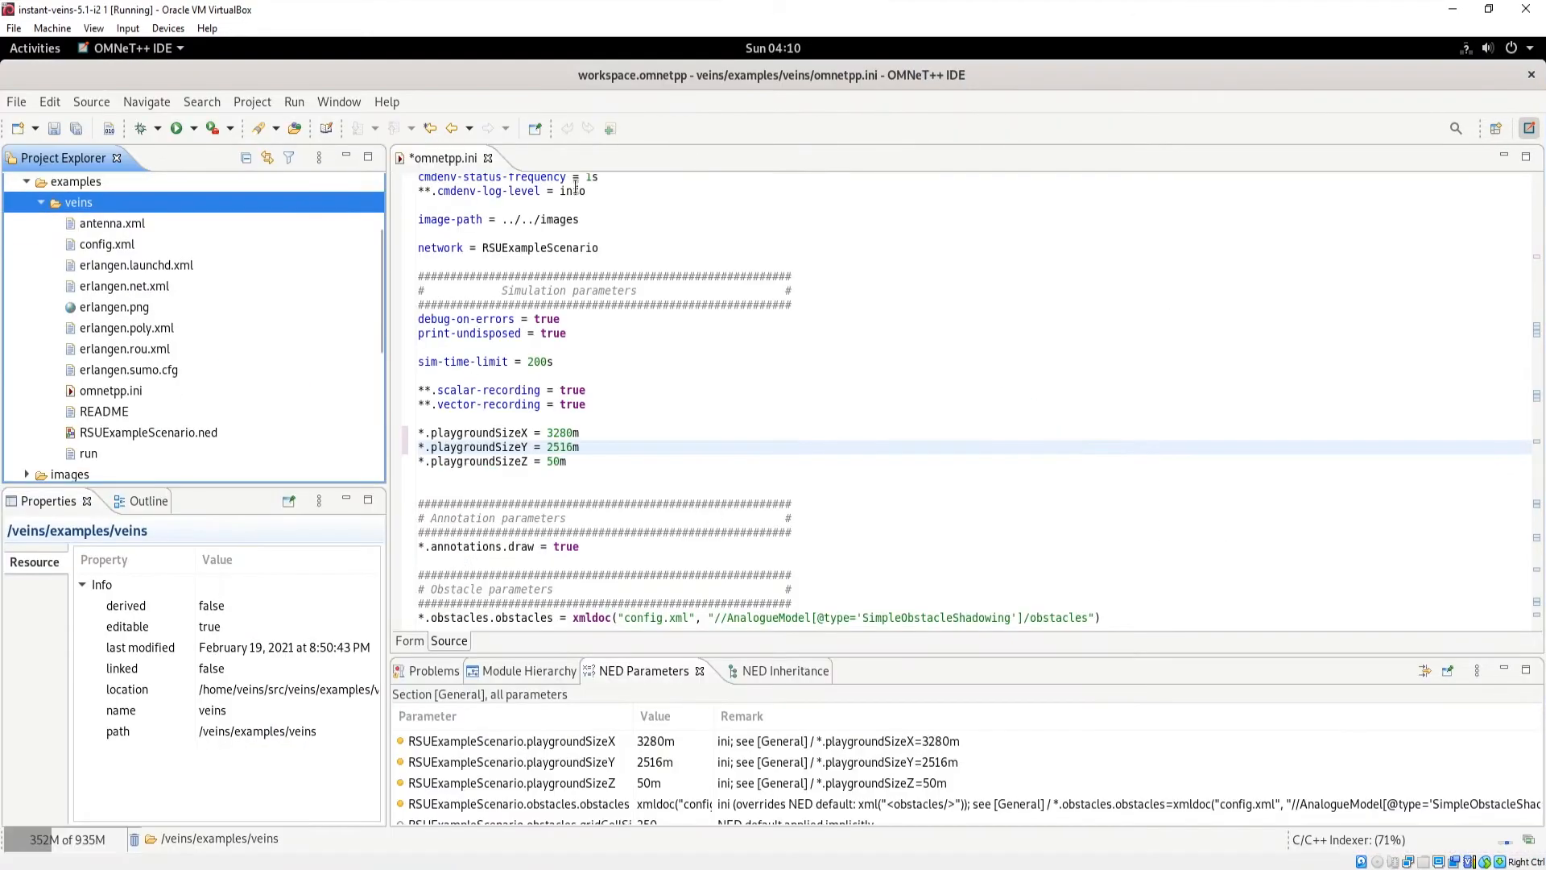
pyautogui.rightClick(92, 202)
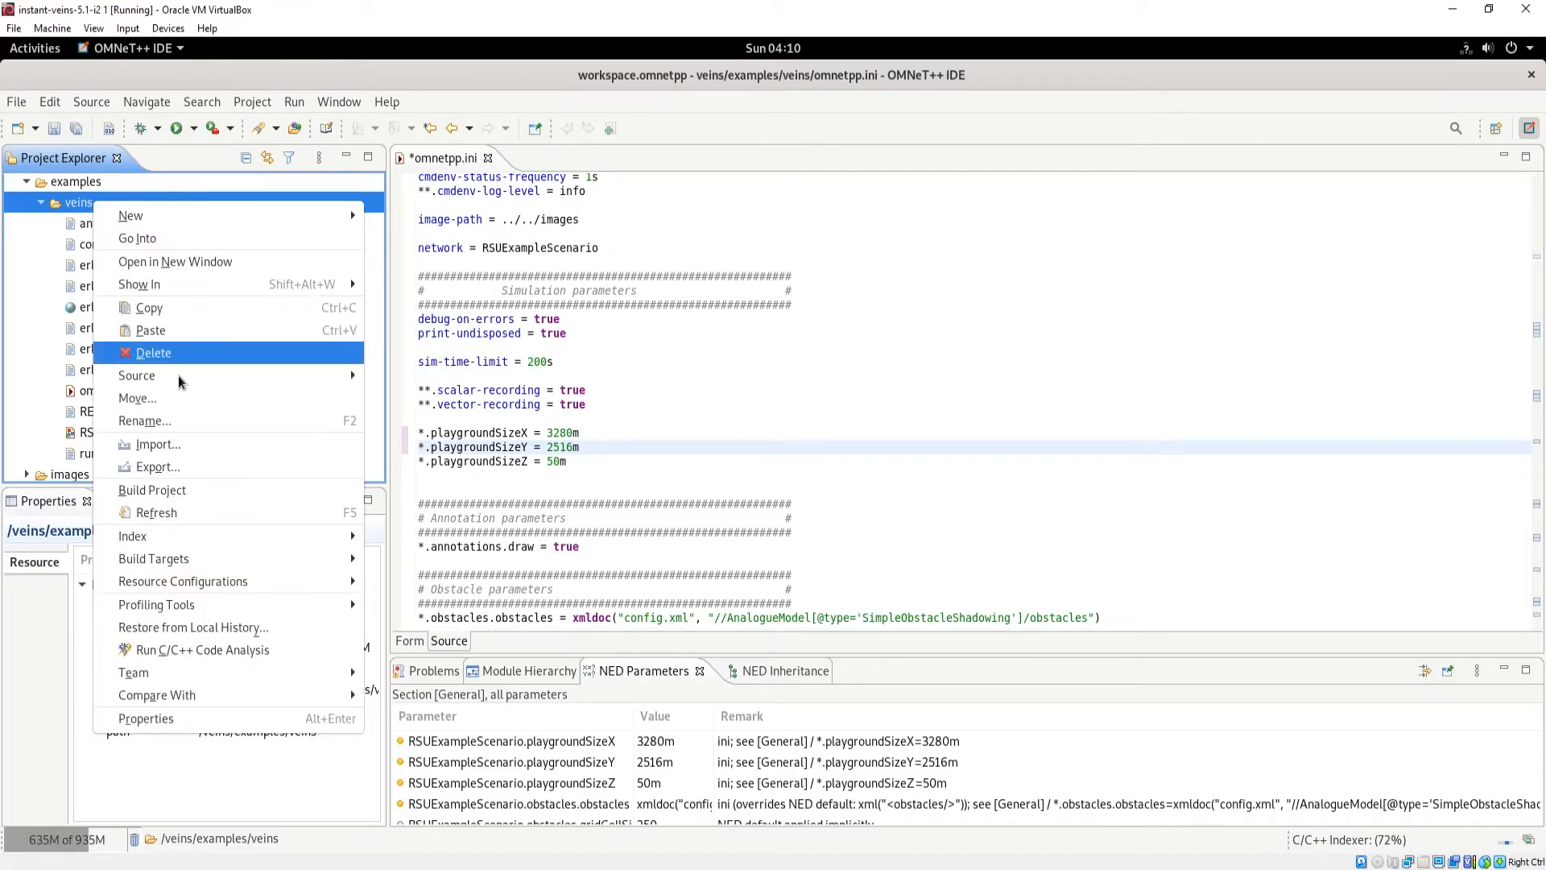
pyautogui.click(190, 331)
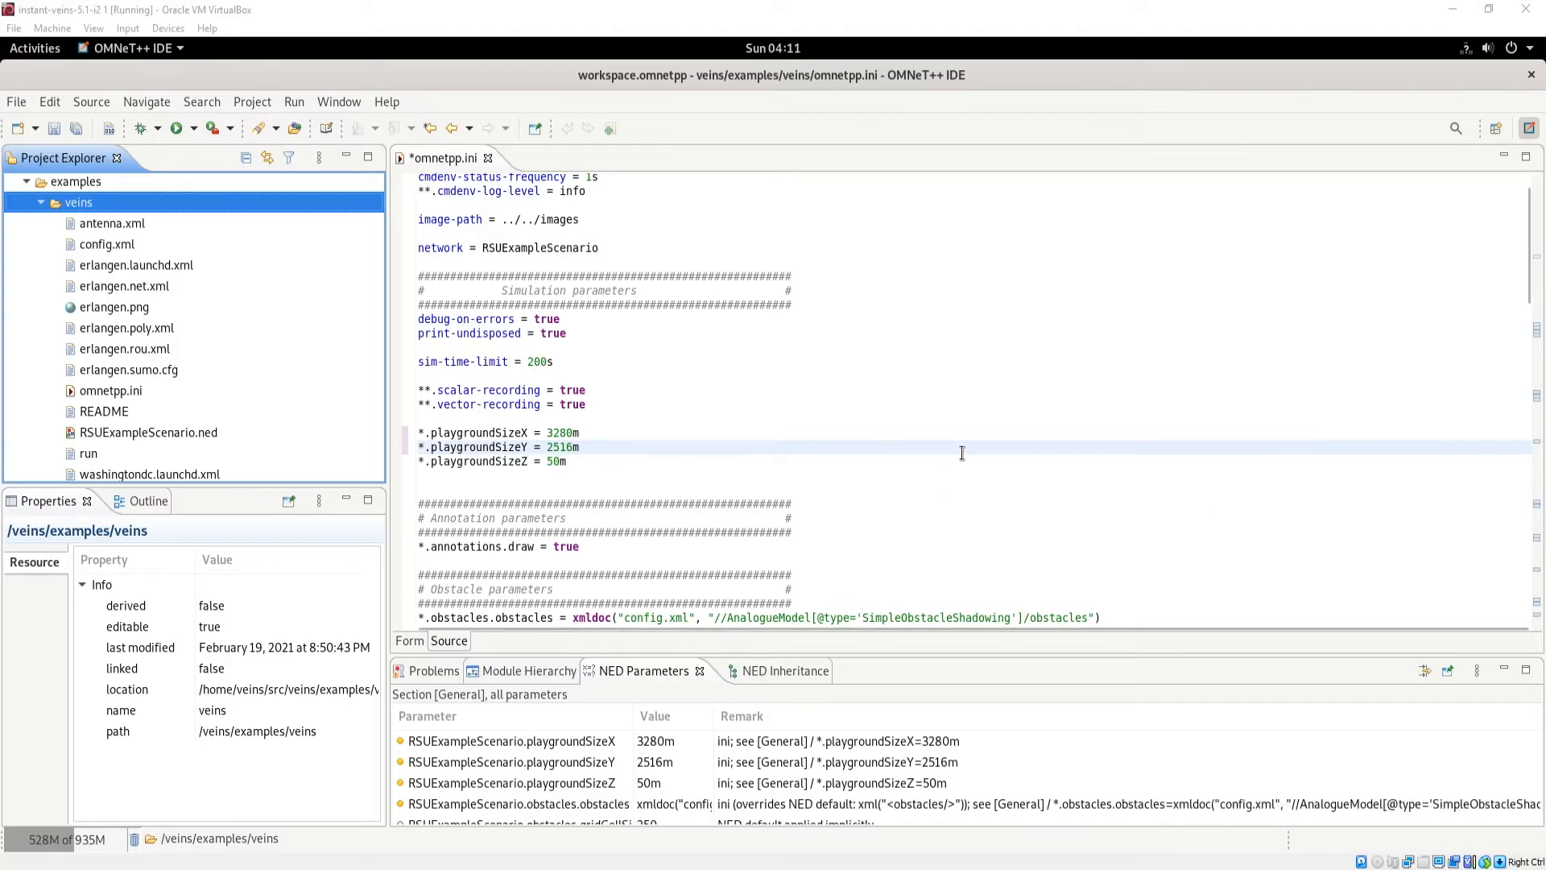
# Step: Change the manager.launchConfig file in omnetpp.ini to washingtondc.launchd.xml
pyautogui.scroll(-1, 960, 452)
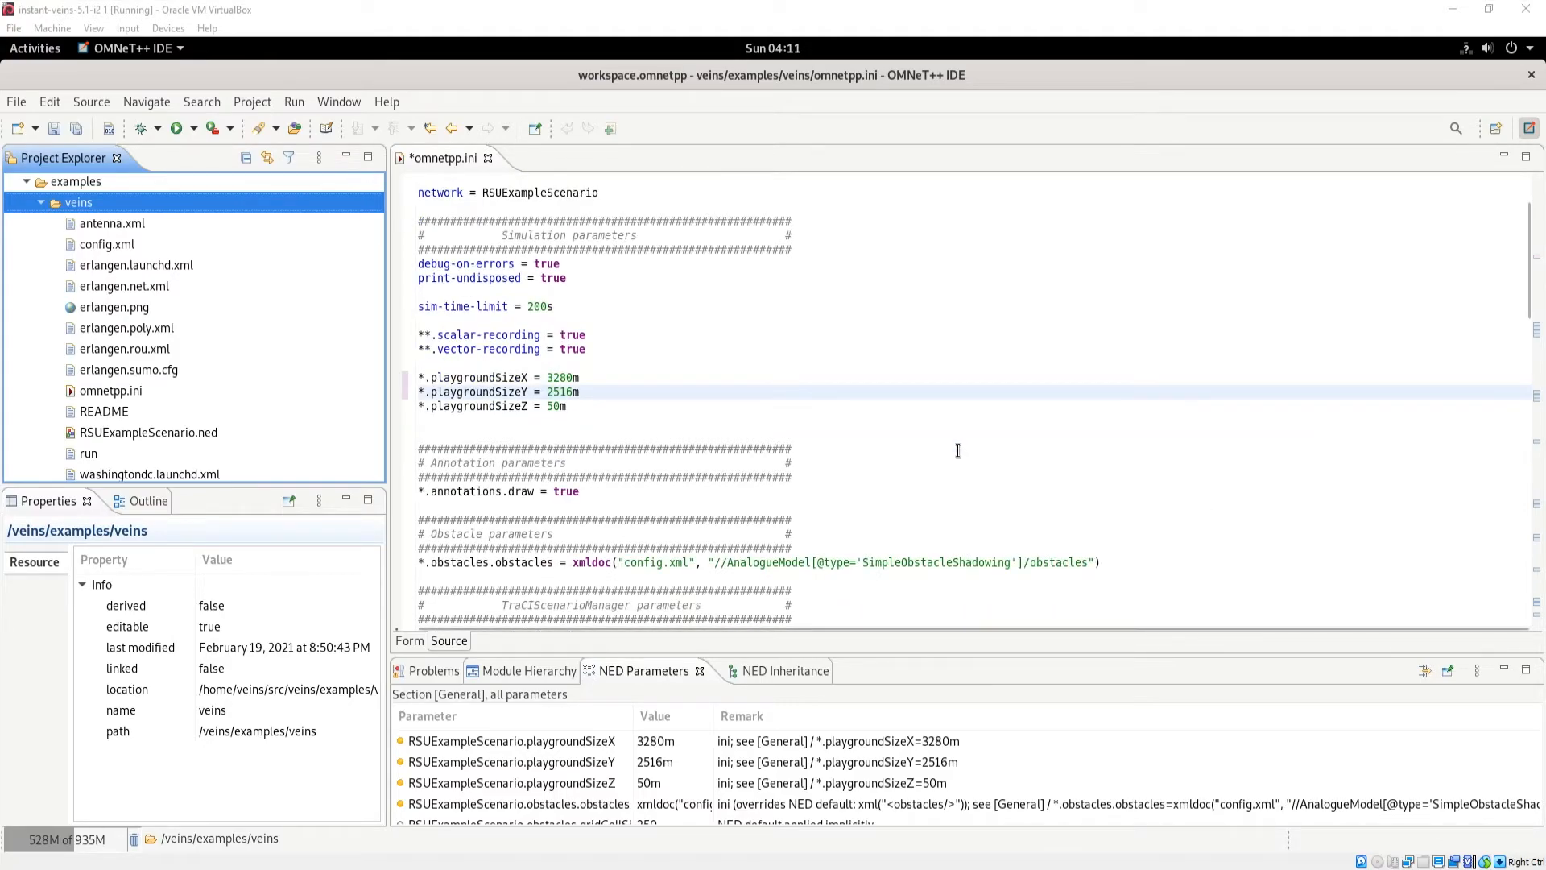
pyautogui.scroll(-4, 853, 422)
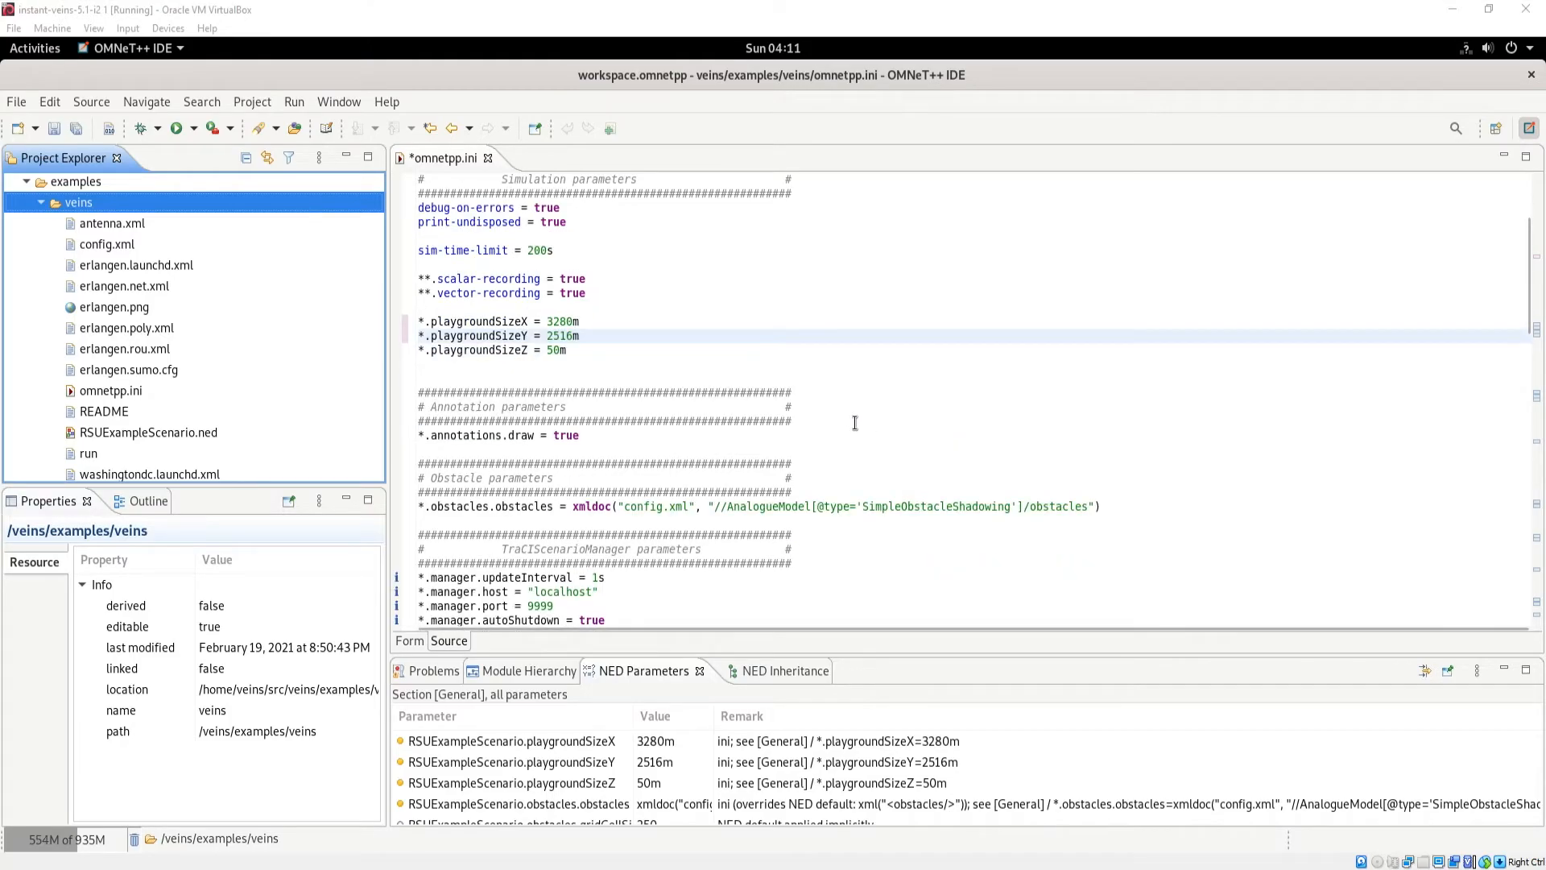
pyautogui.scroll(-1, 856, 423)
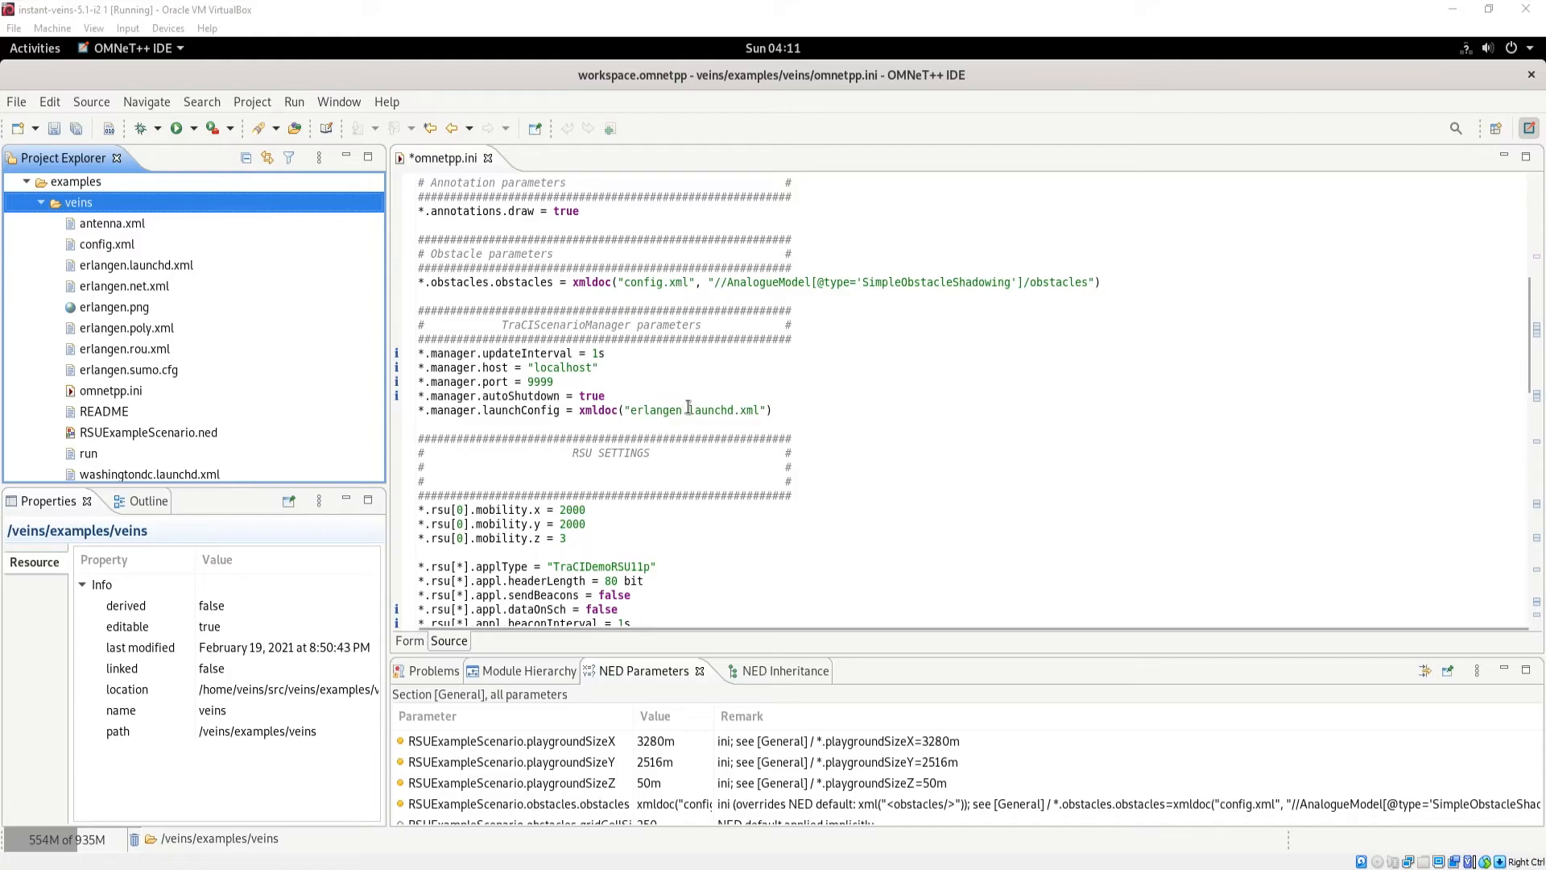
pyautogui.moveTo(684, 410); pyautogui.dragTo(652, 410)
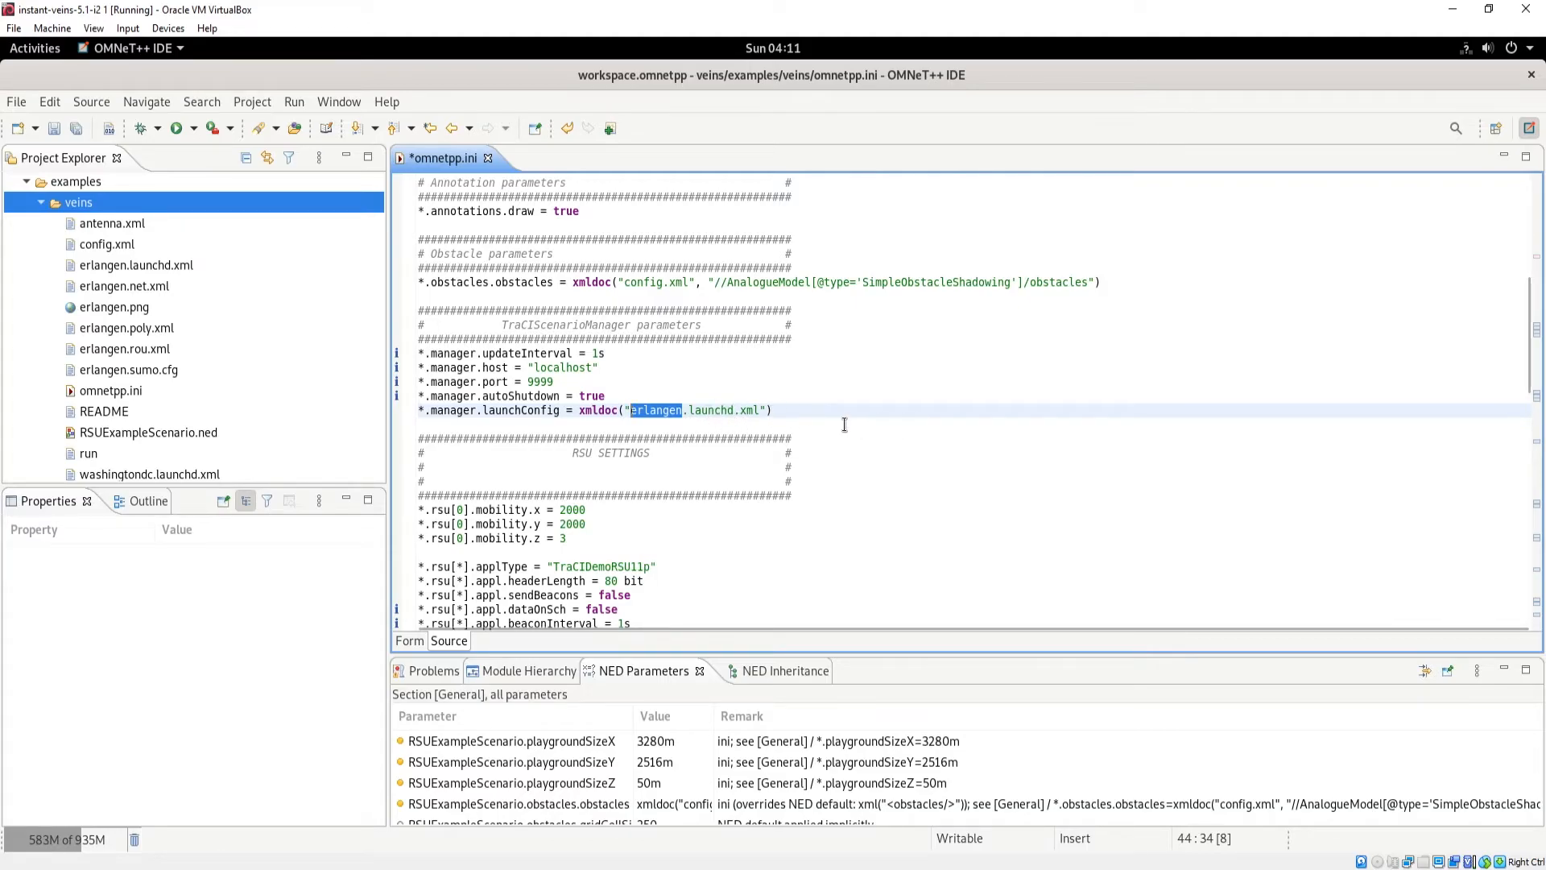
pyautogui.write('washingtondc')
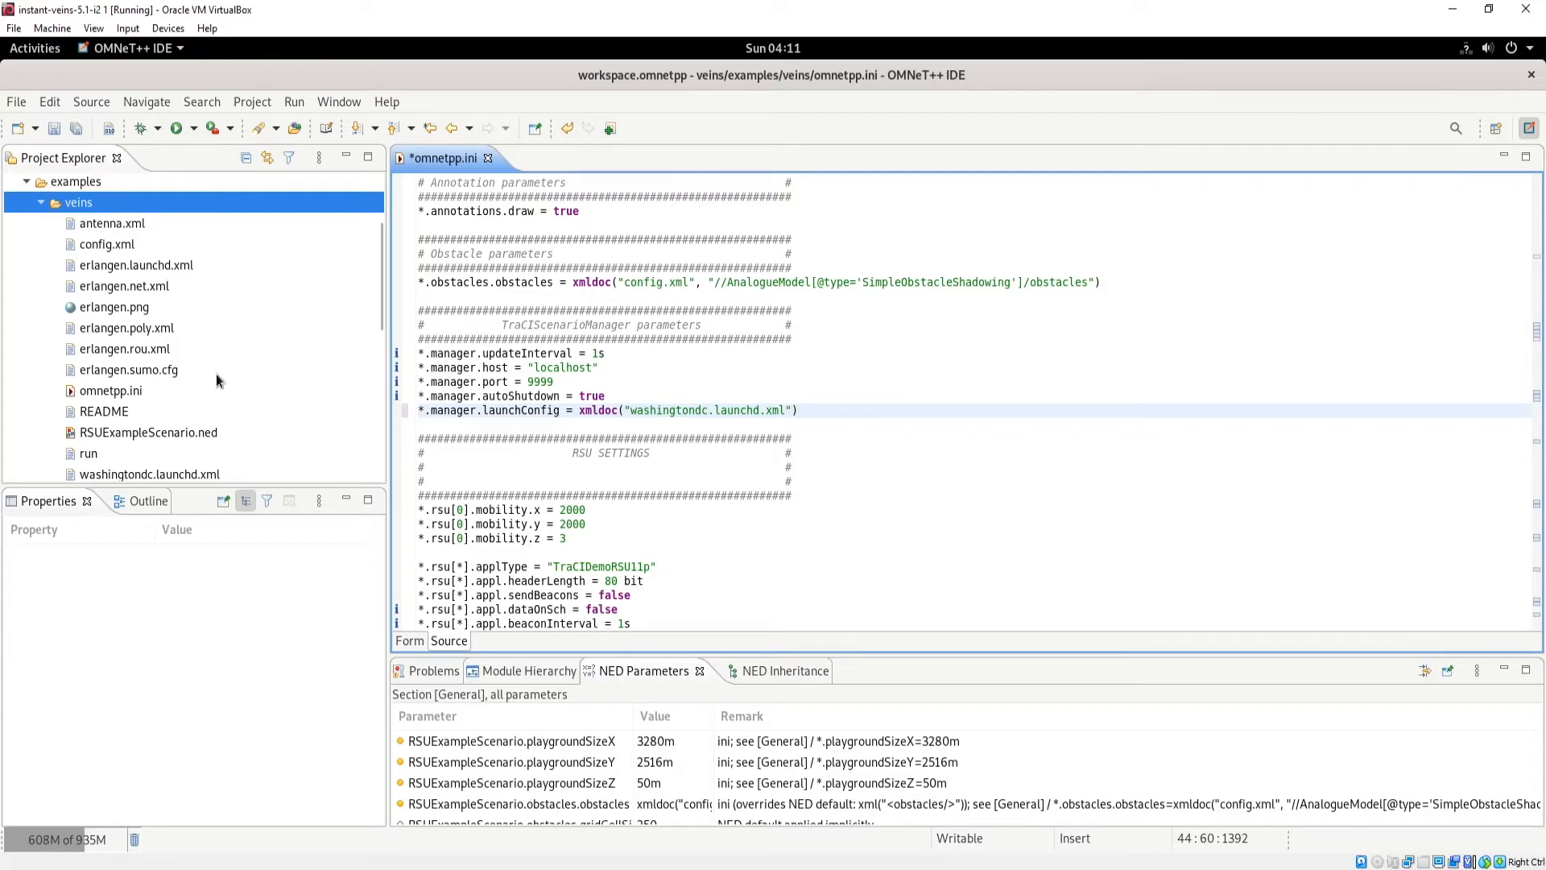
# Step: Run omnetpp.ini as an OMNeT++ simulation, accepting the new launch configuration, saving the file and switching to the release build configuration
pyautogui.scroll(-1, 216, 380)
pyautogui.rightClick(105, 351)
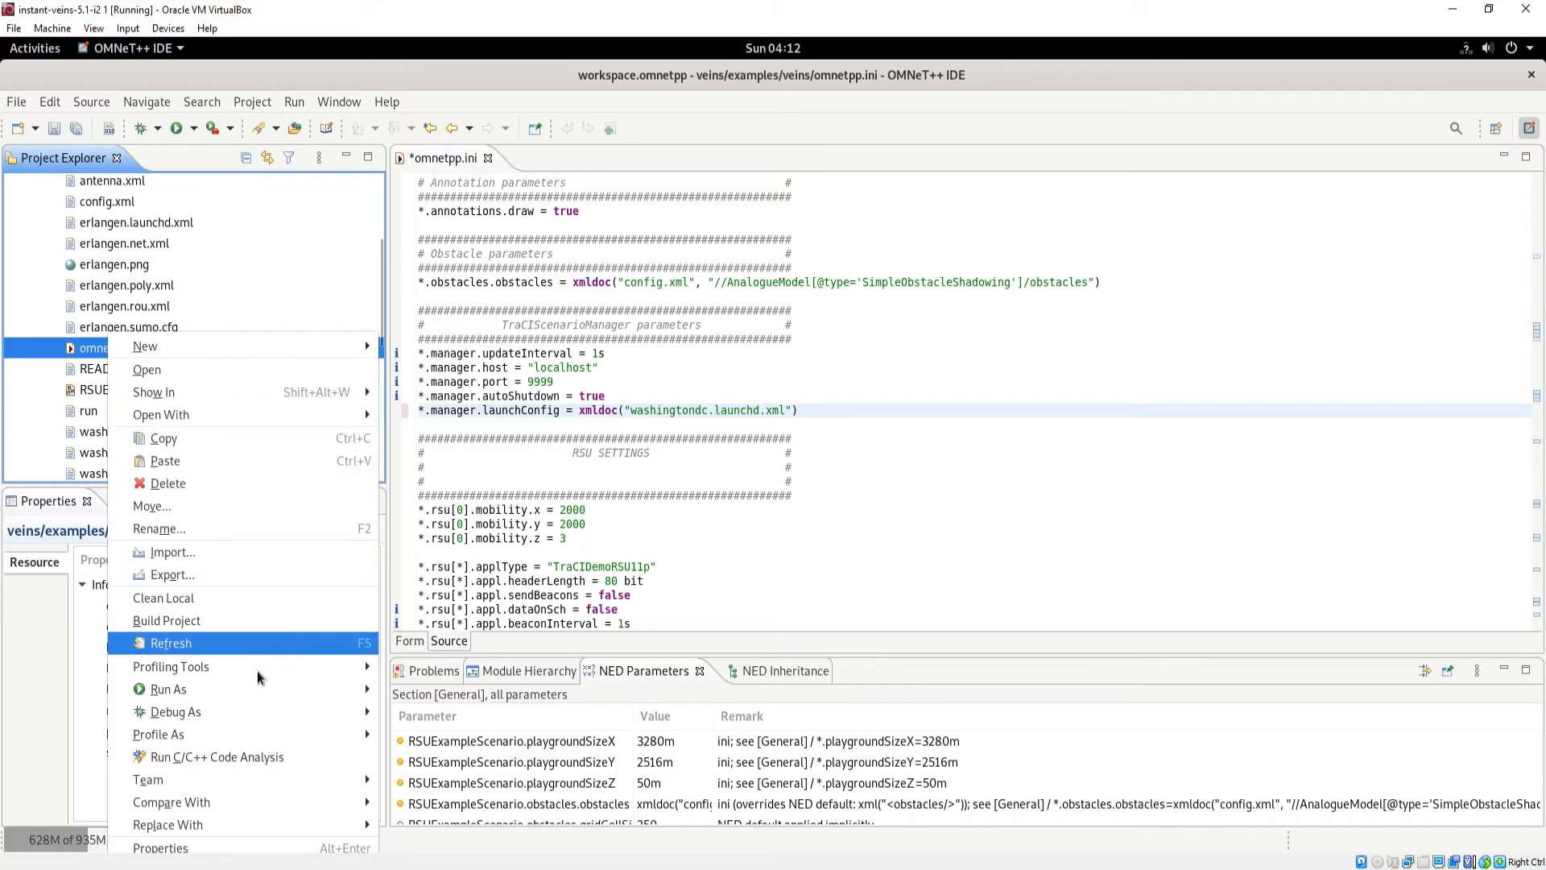
pyautogui.moveTo(264, 694)
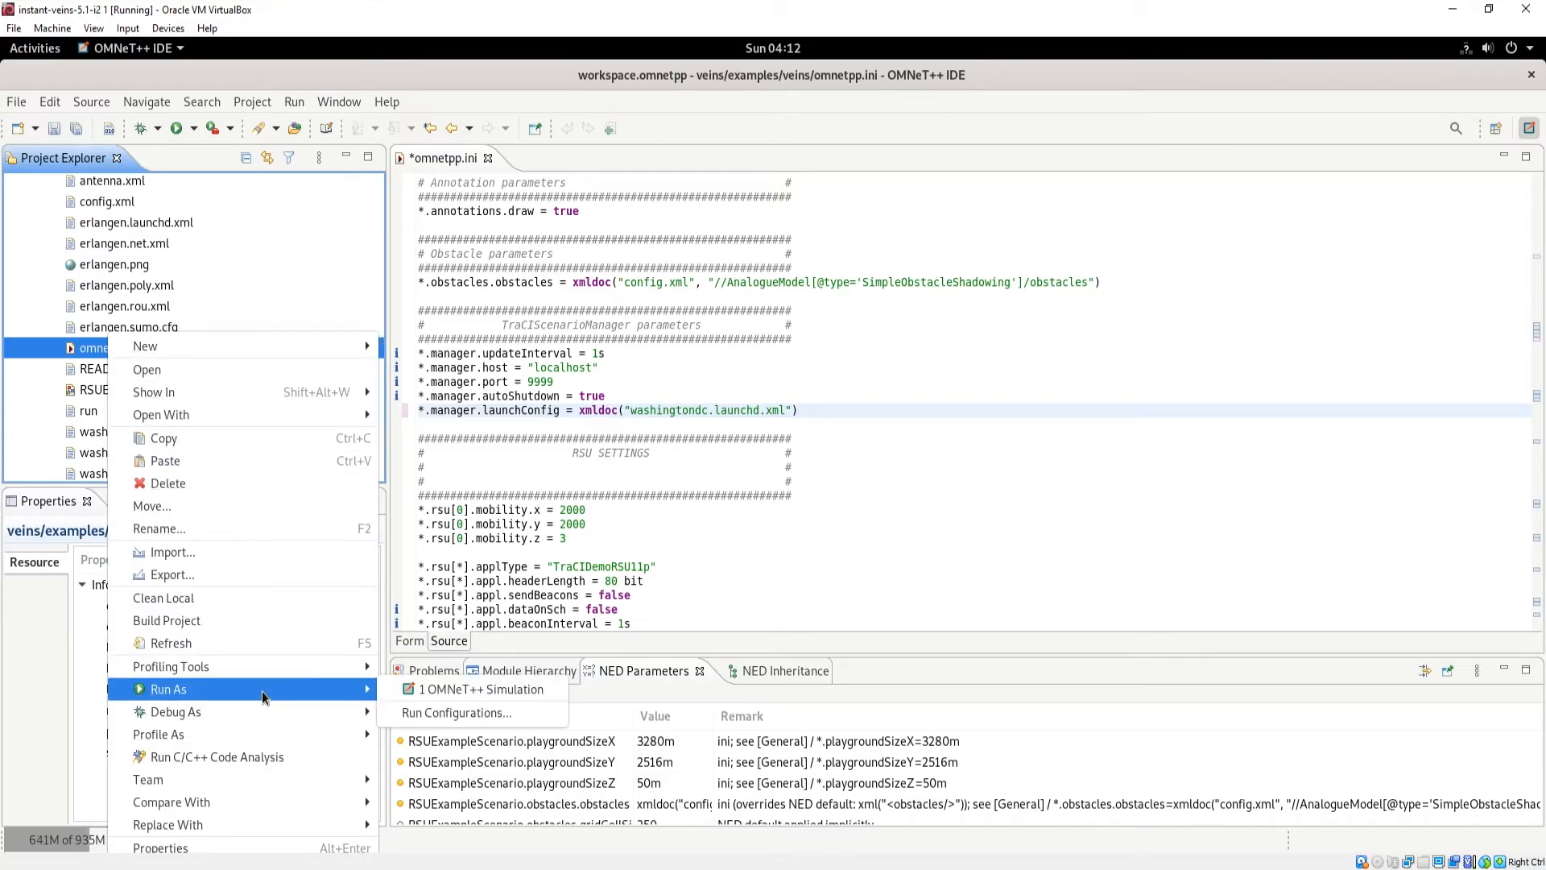
pyautogui.click(442, 697)
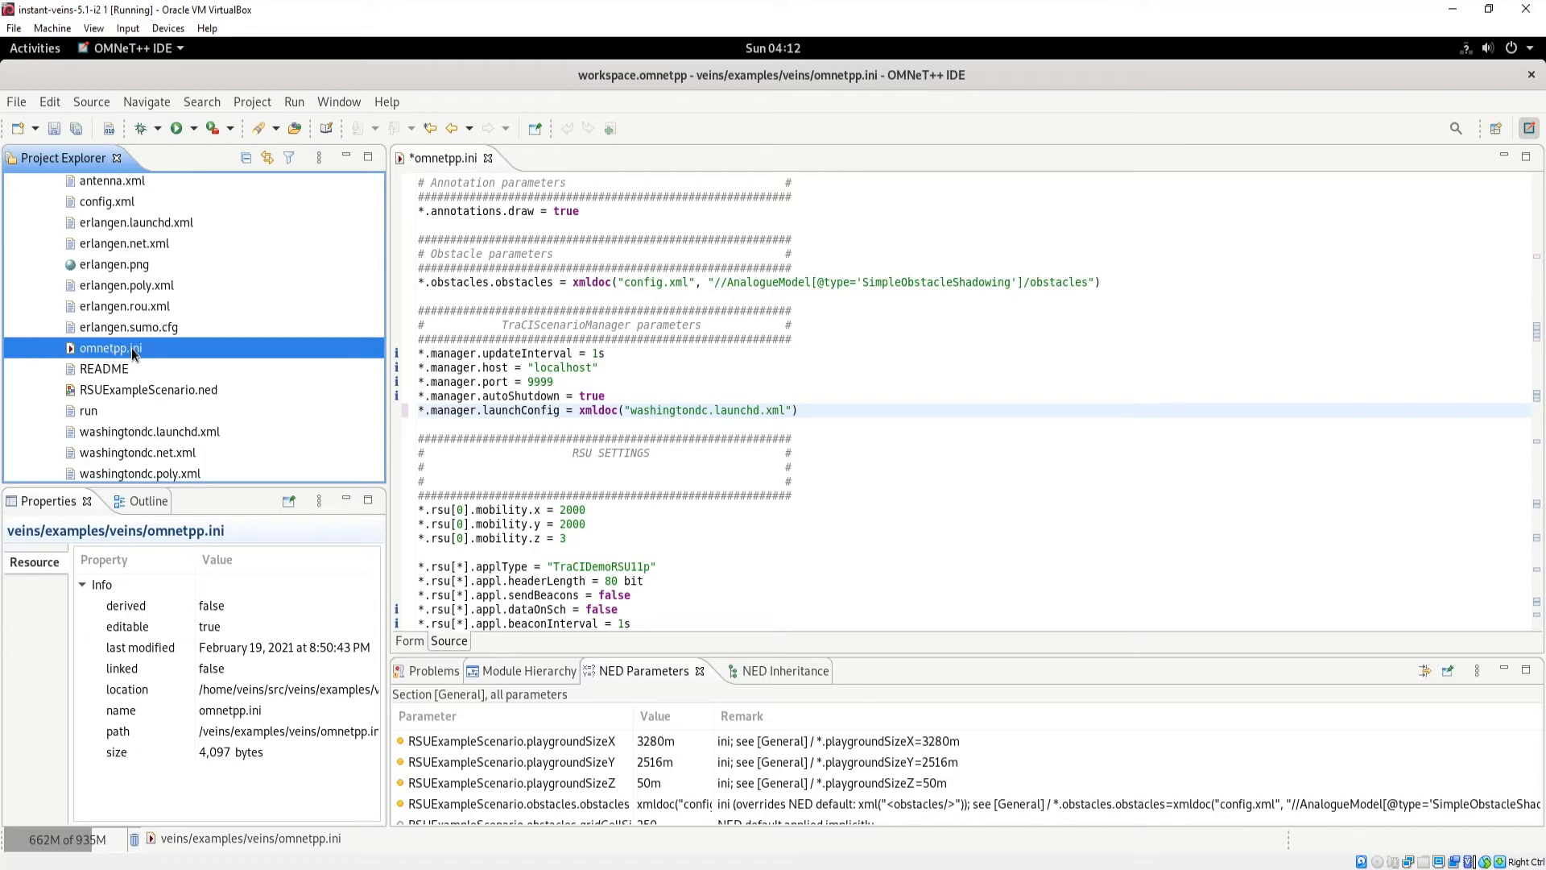
pyautogui.rightClick(133, 353)
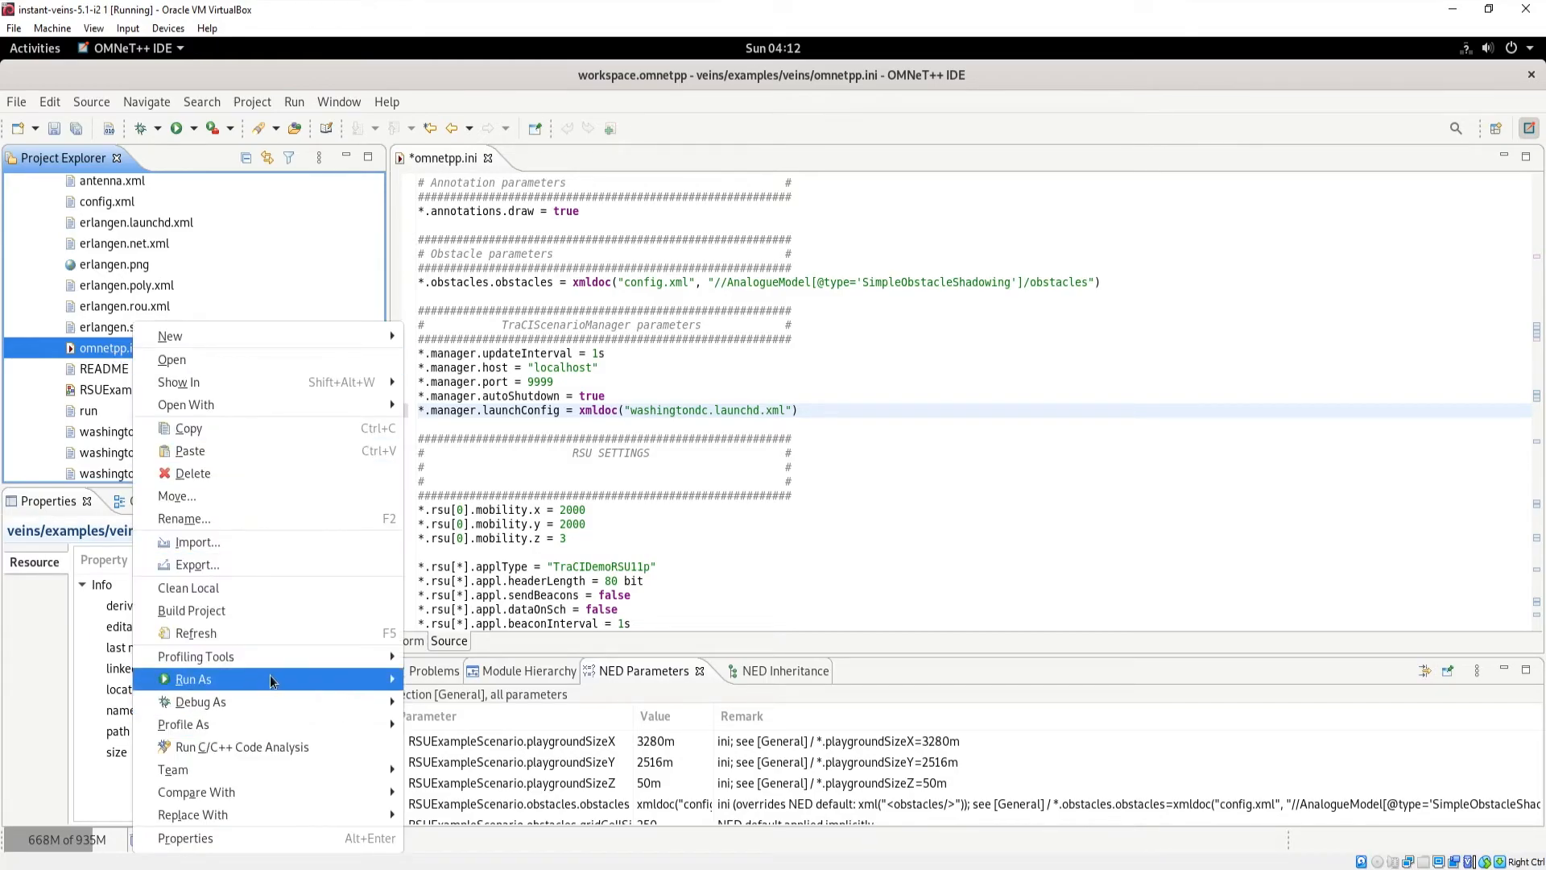
pyautogui.moveTo(270, 679)
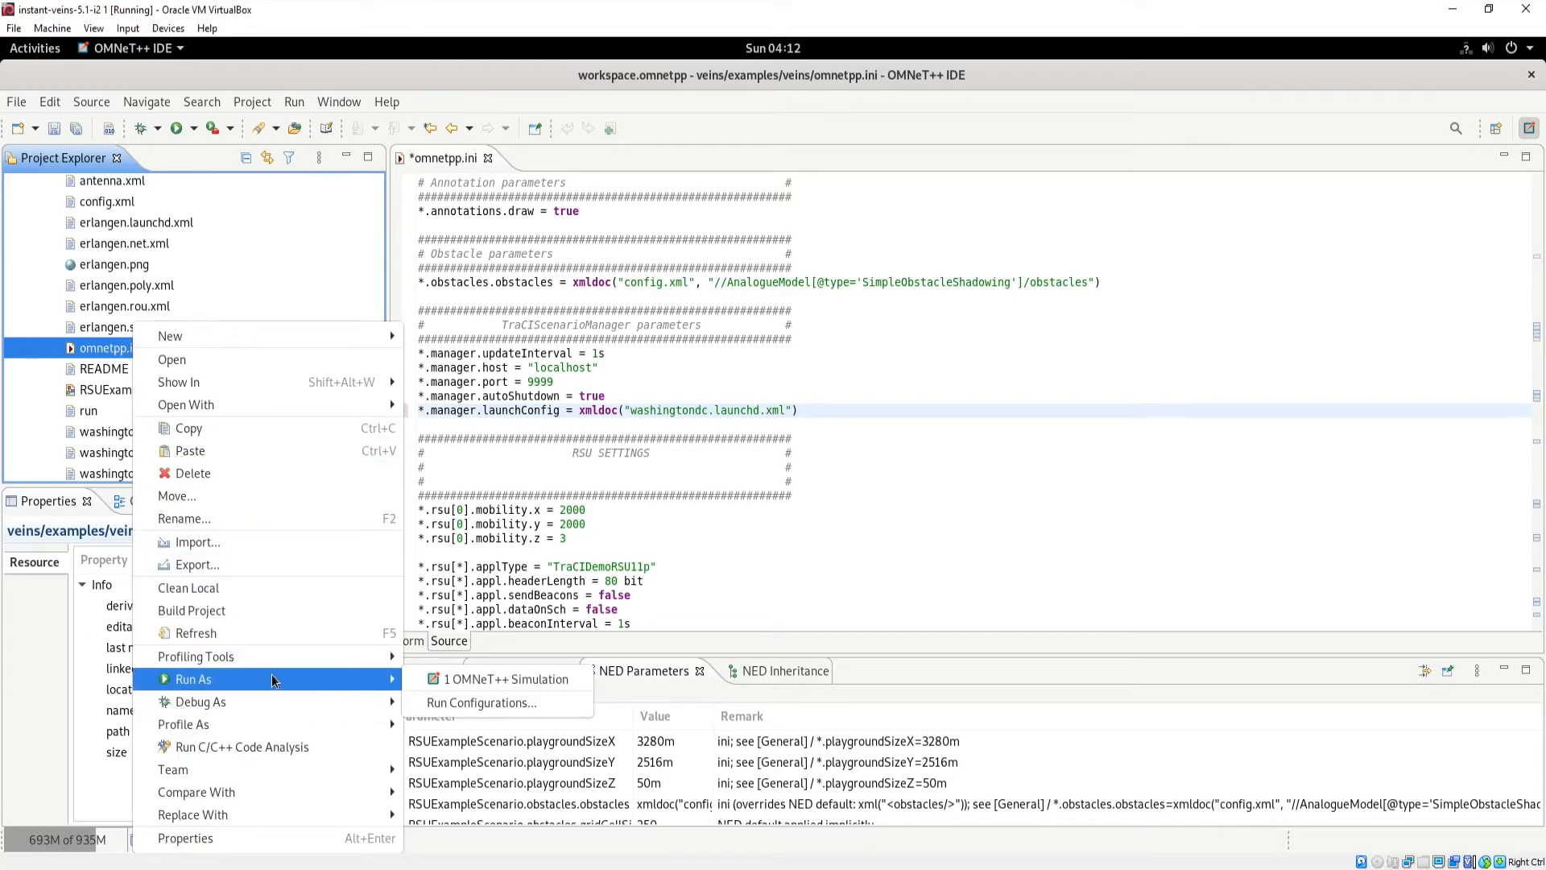
pyautogui.click(498, 685)
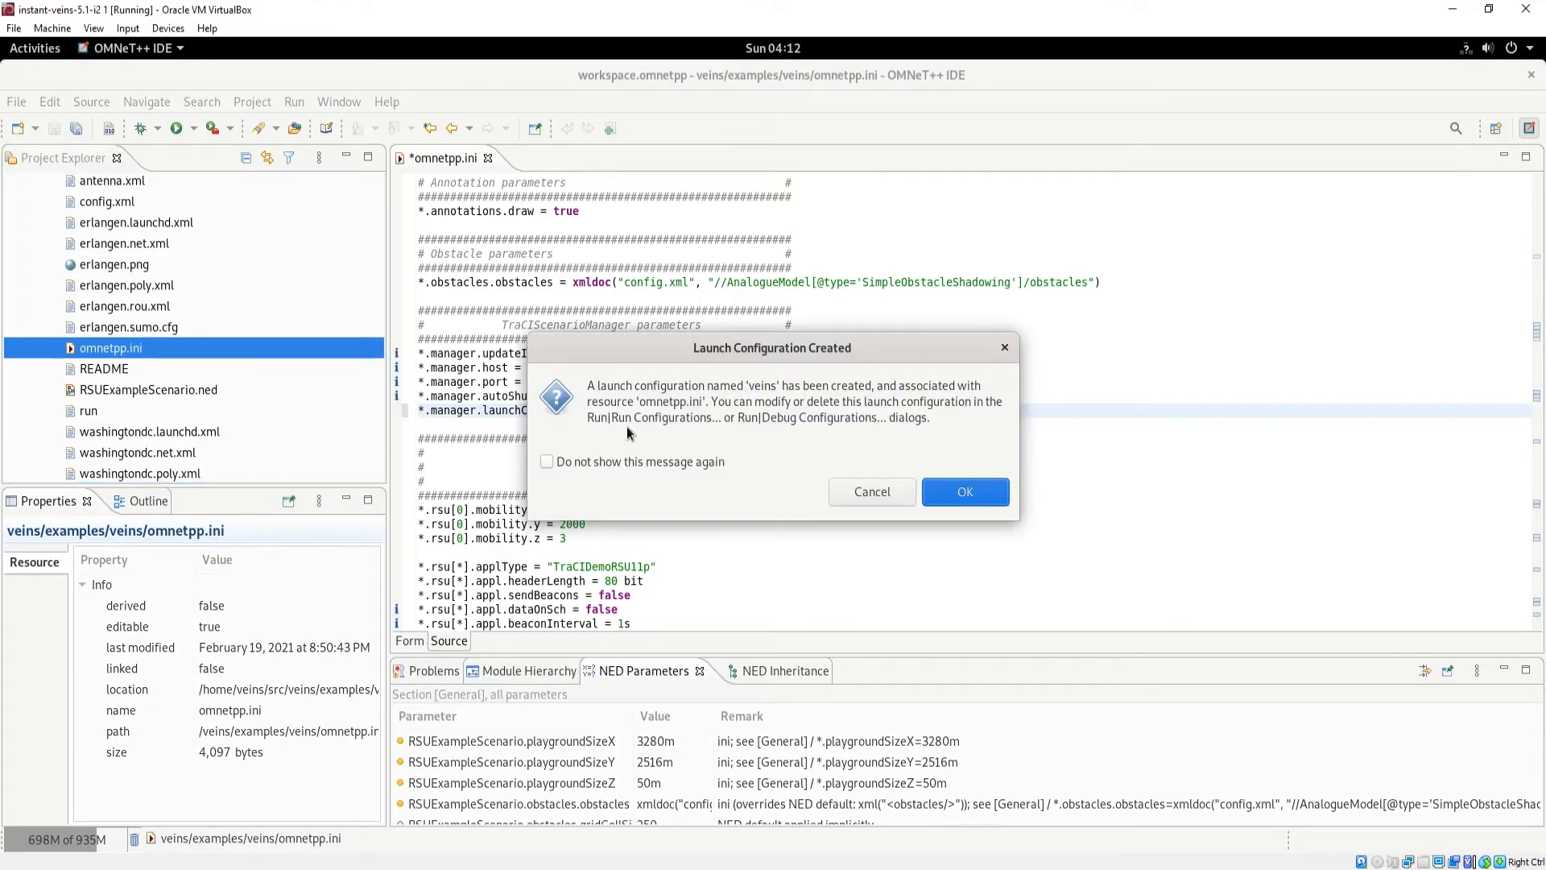
pyautogui.click(966, 492)
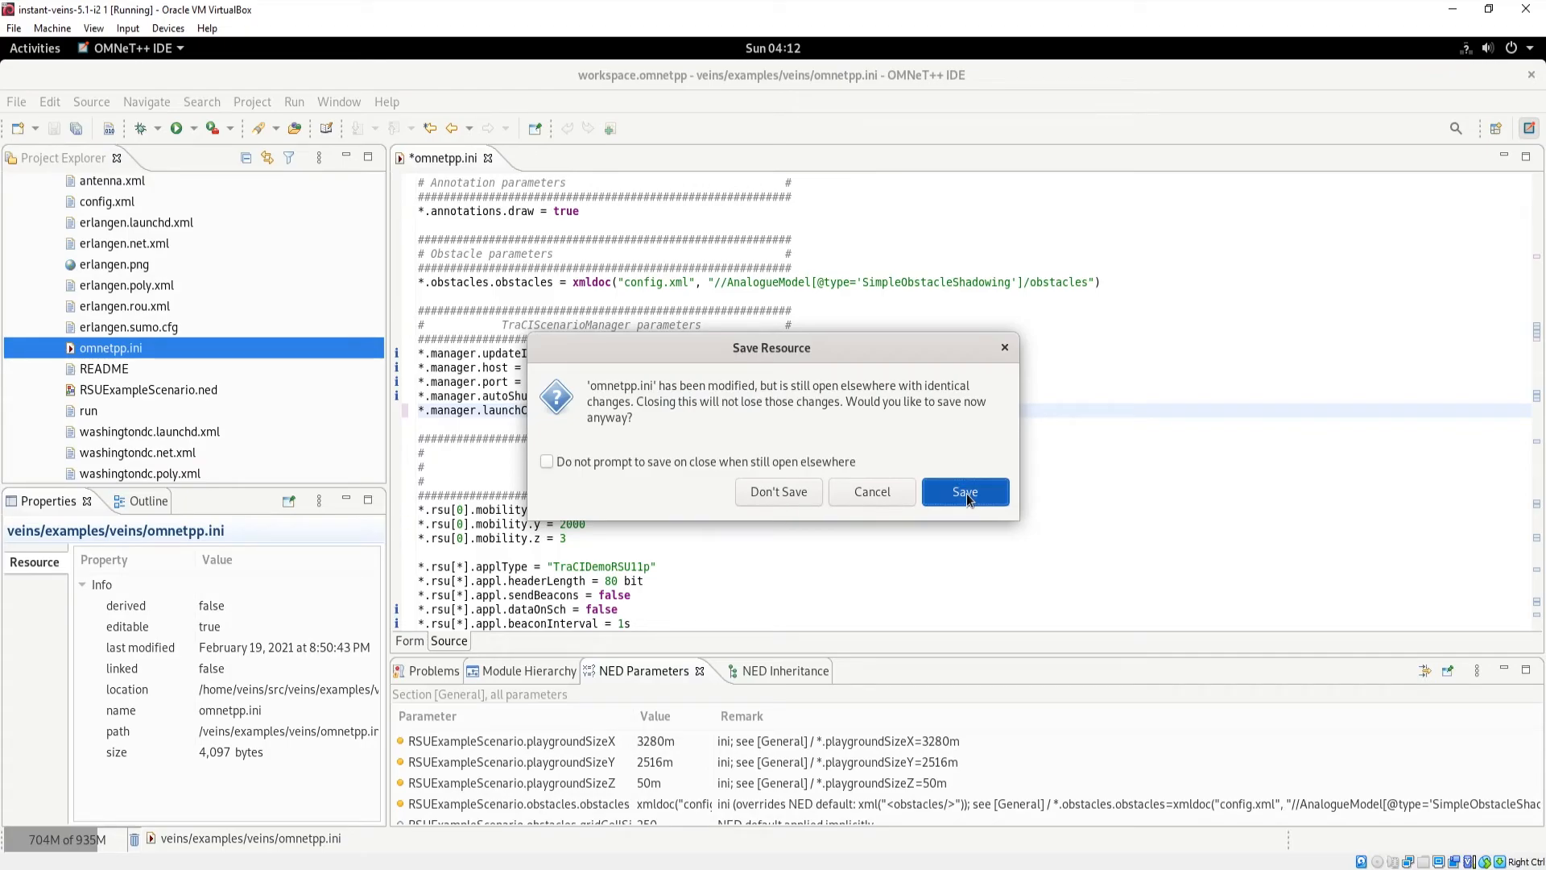
pyautogui.click(967, 493)
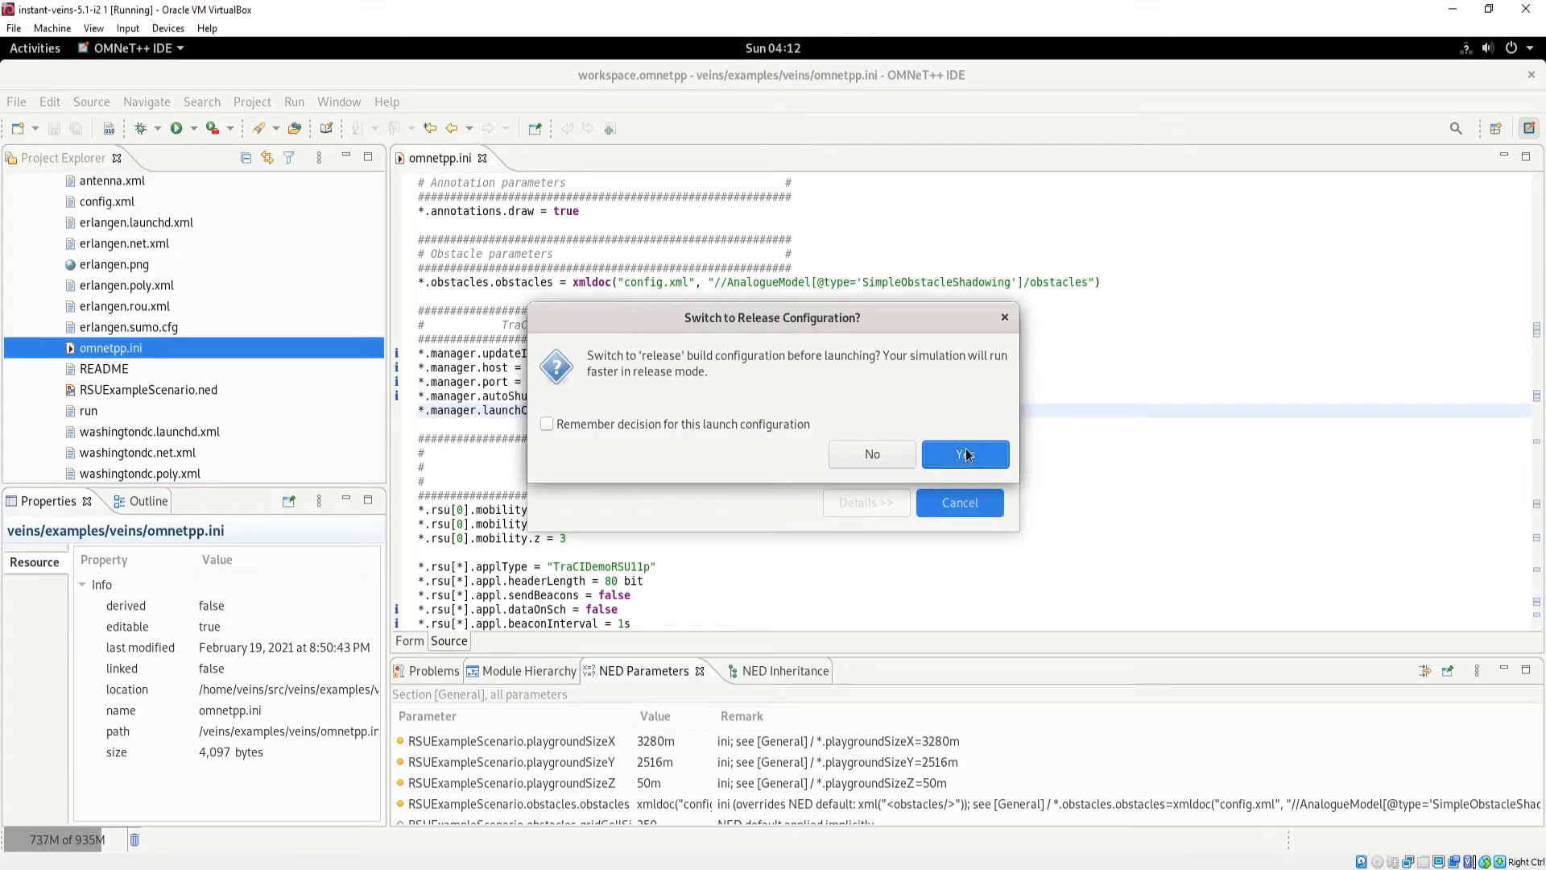
pyautogui.click(966, 453)
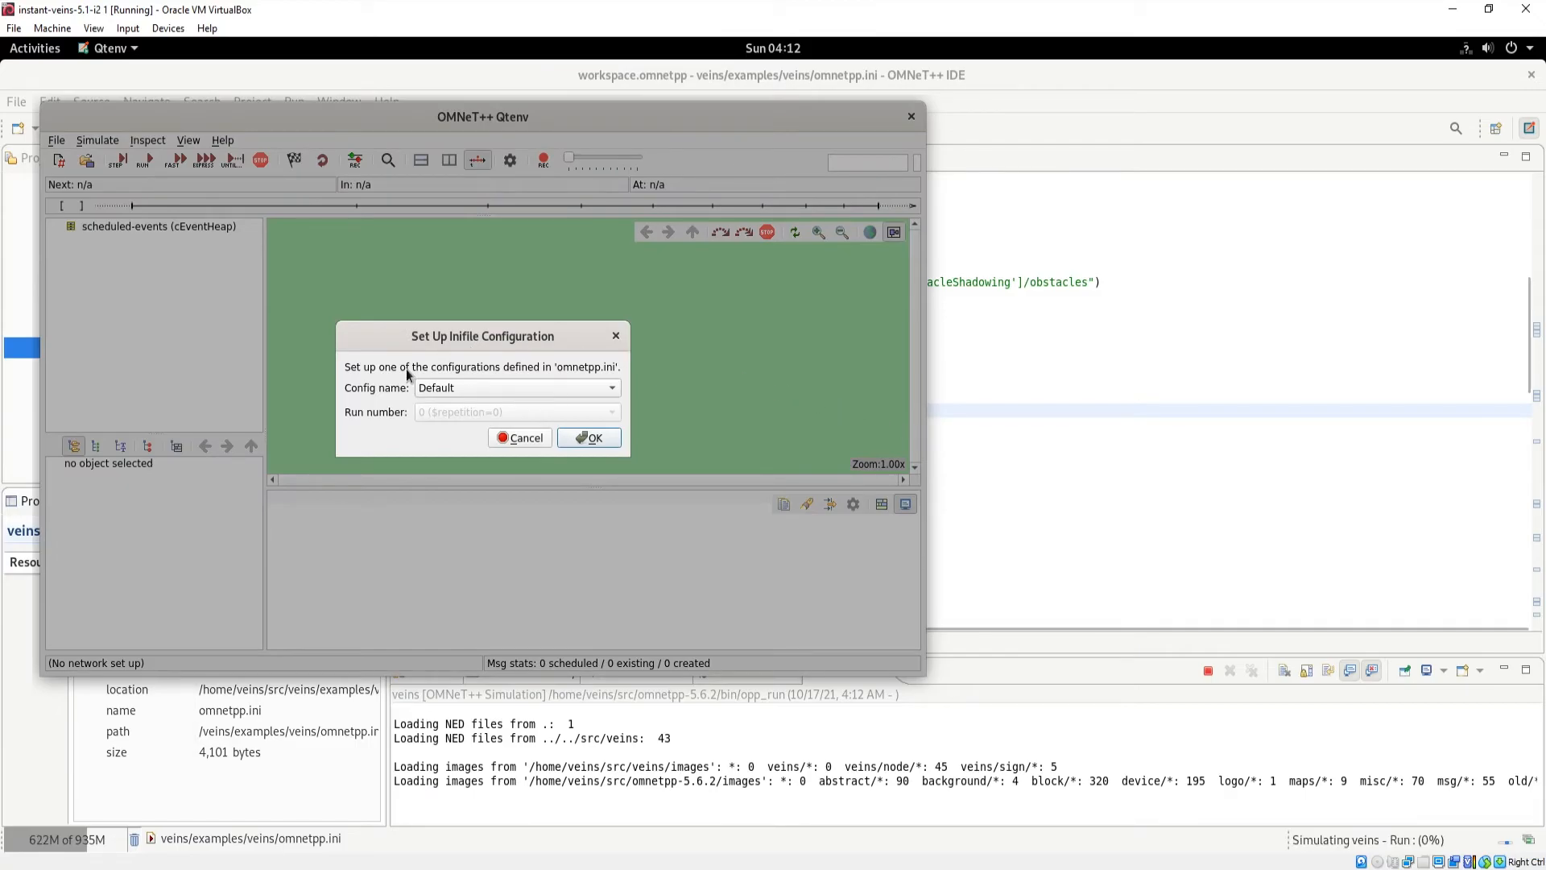
# Step: Set up the Default configuration and run the simulation in a maximized Qtenv window
pyautogui.click(593, 438)
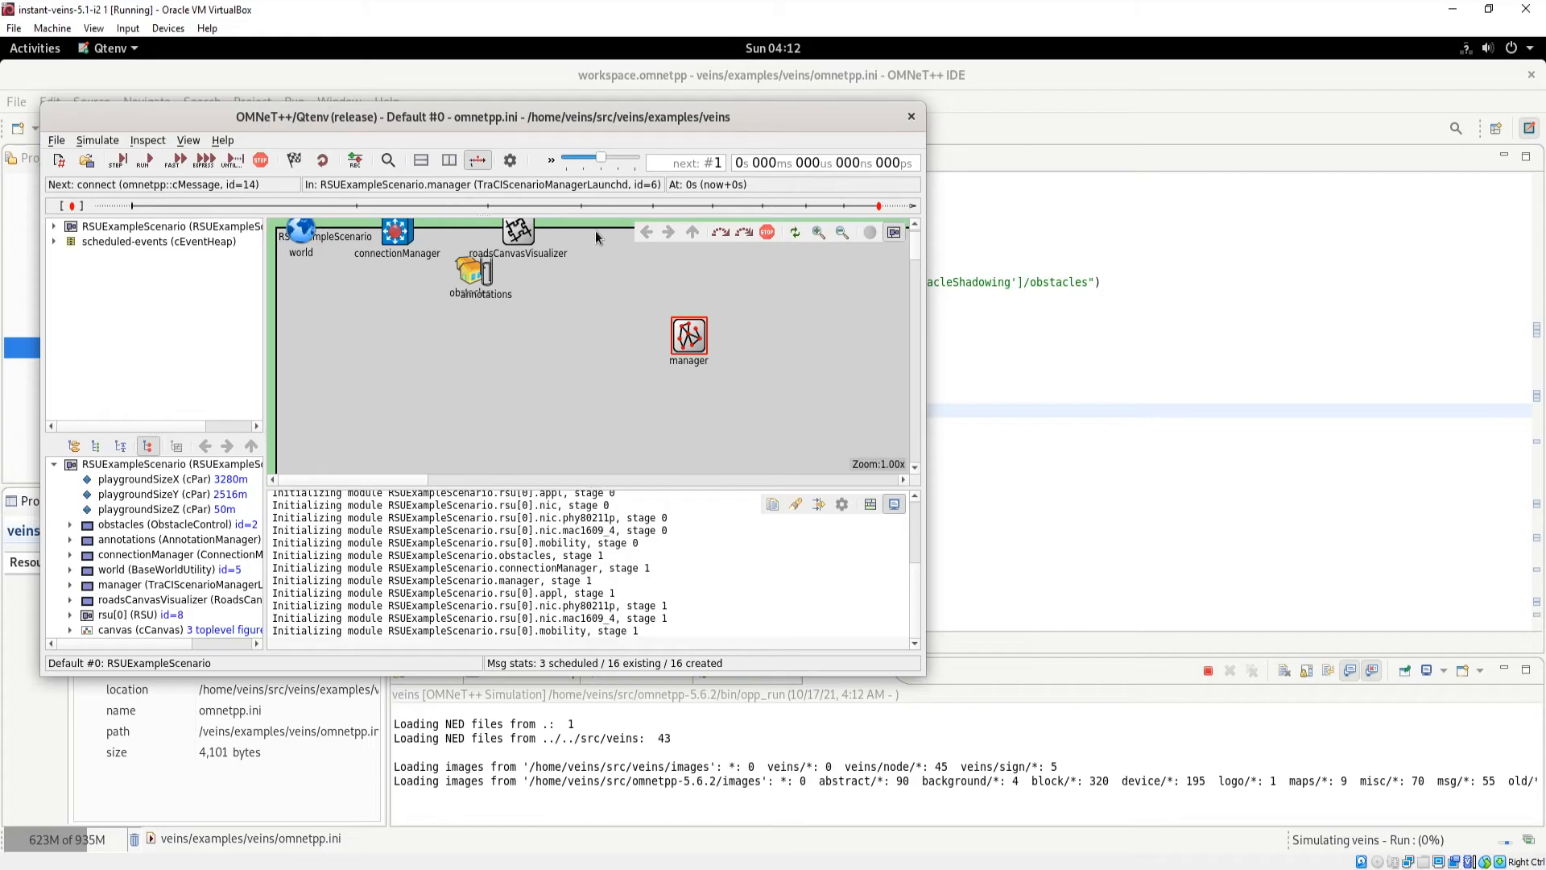
pyautogui.doubleClick(630, 119)
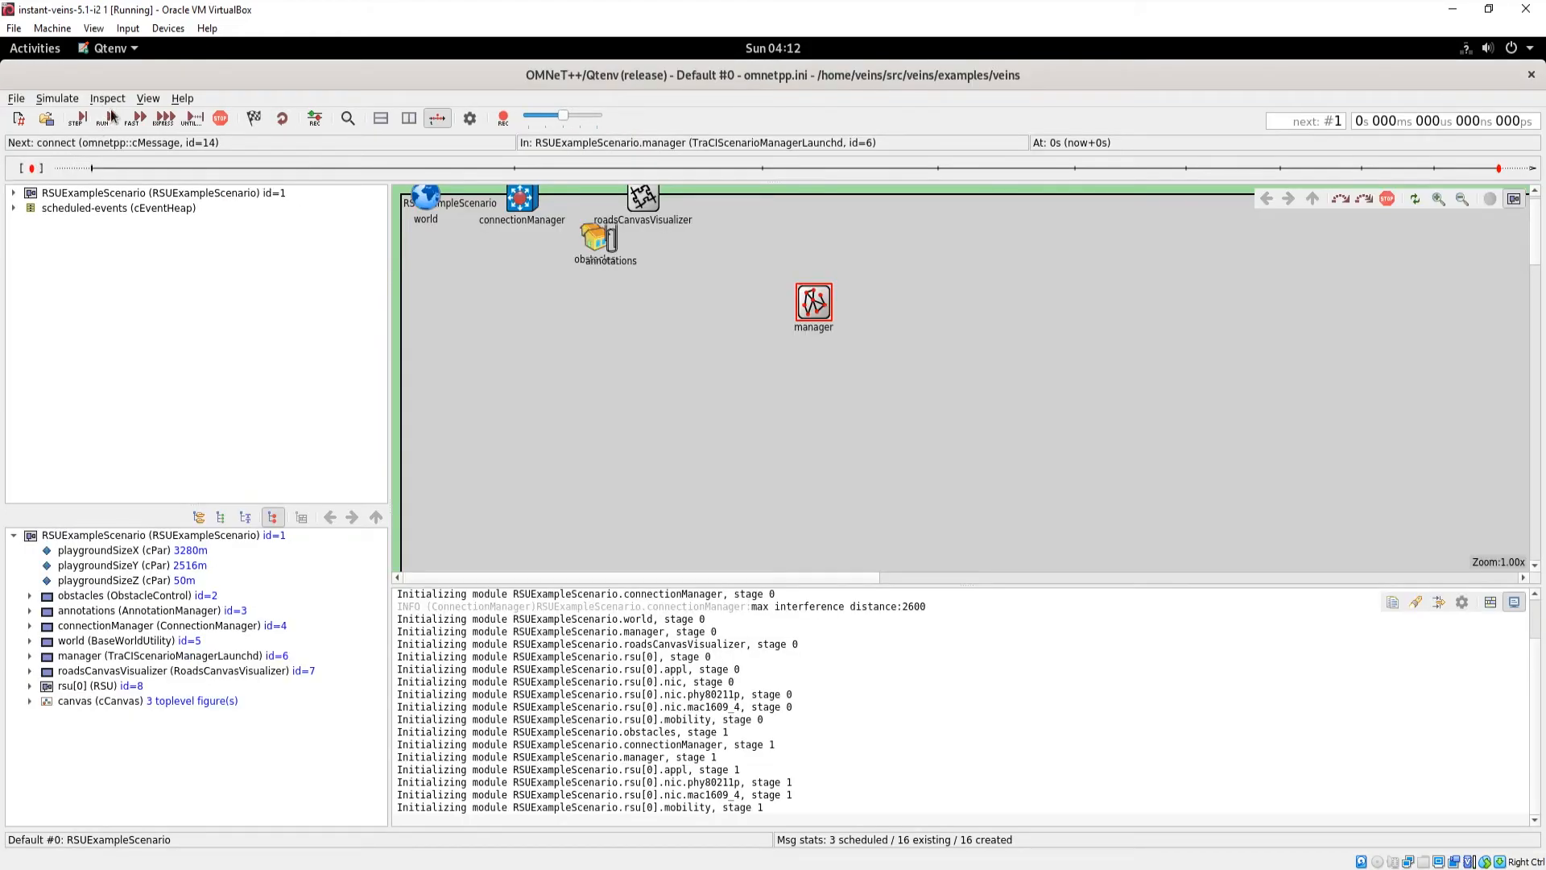
pyautogui.click(107, 120)
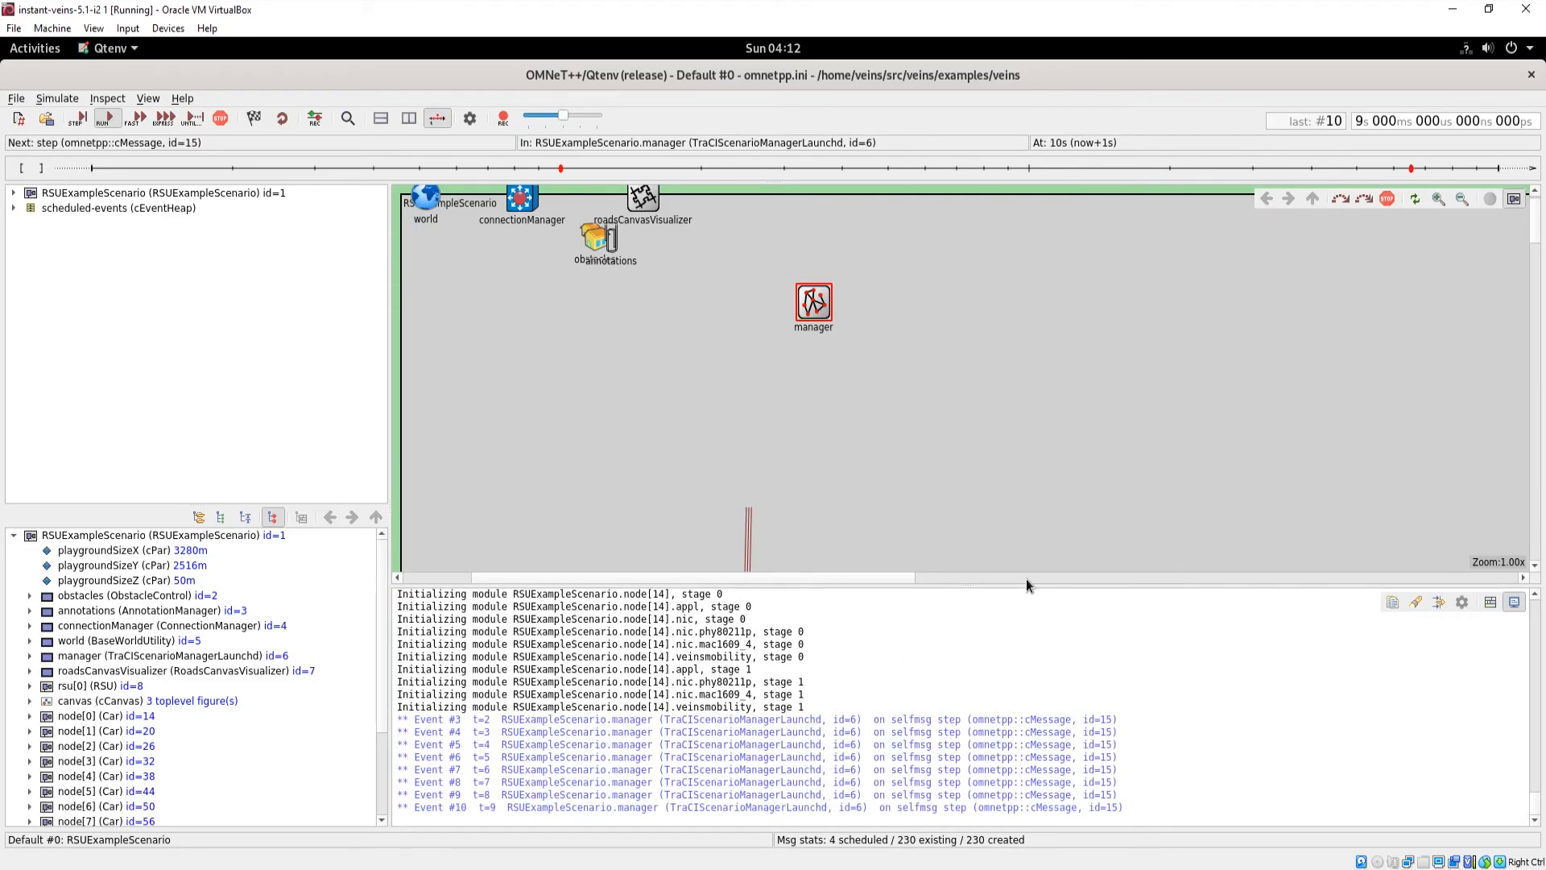
# Step: Enlarge the network canvas over the event log and zoom out to 0.27x to examine the whole Washington DC map with its moving cars
pyautogui.moveTo(1025, 585); pyautogui.dragTo(1025, 714)
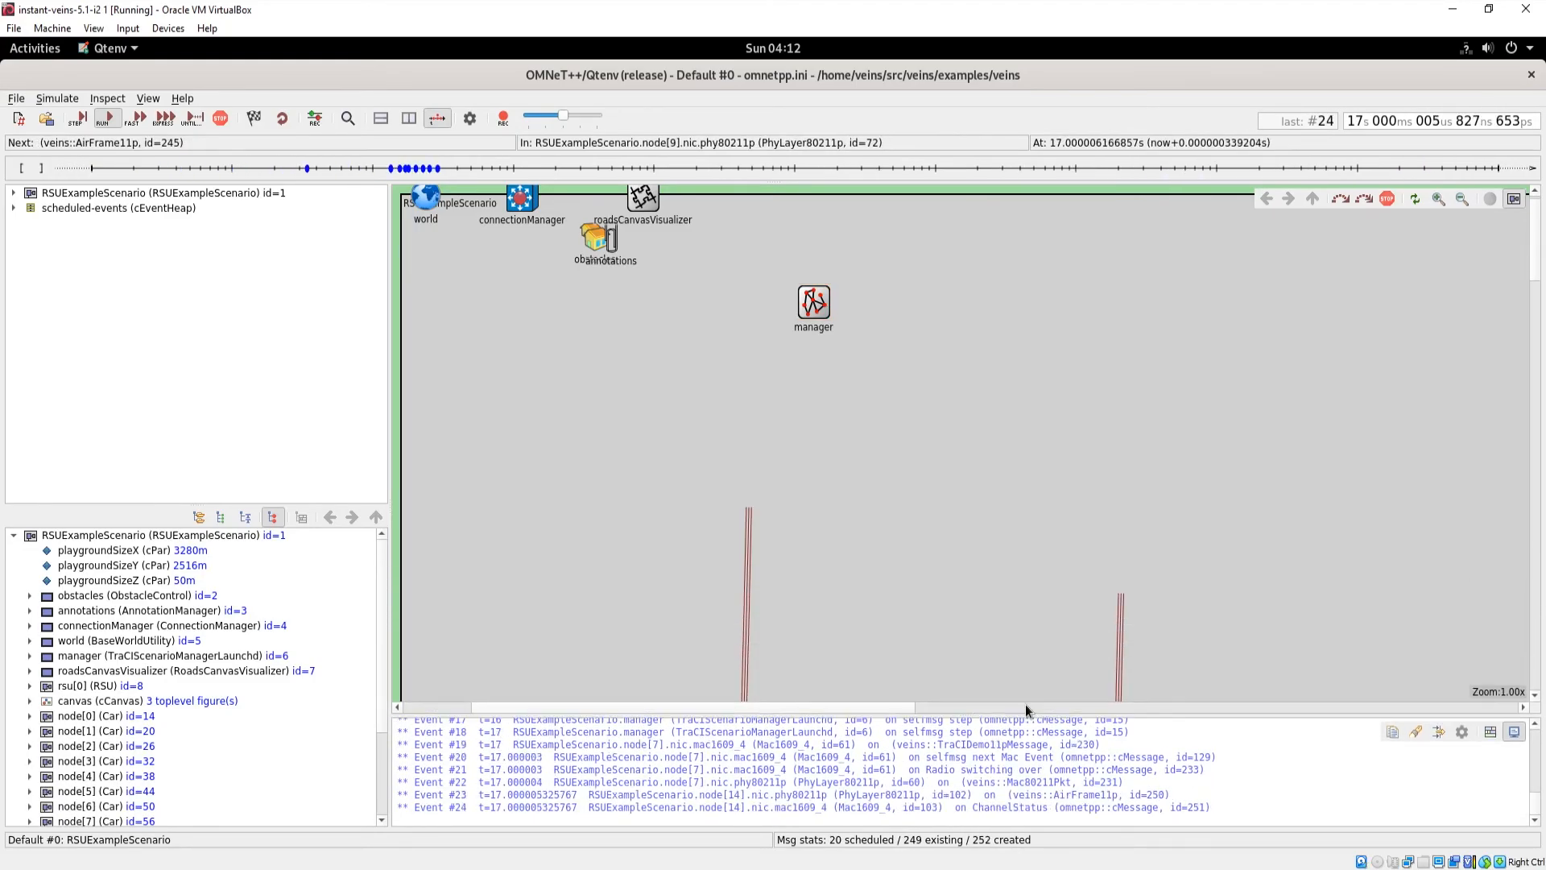
pyautogui.scroll(-1, 1045, 598)
pyautogui.scroll(-5, 1046, 598)
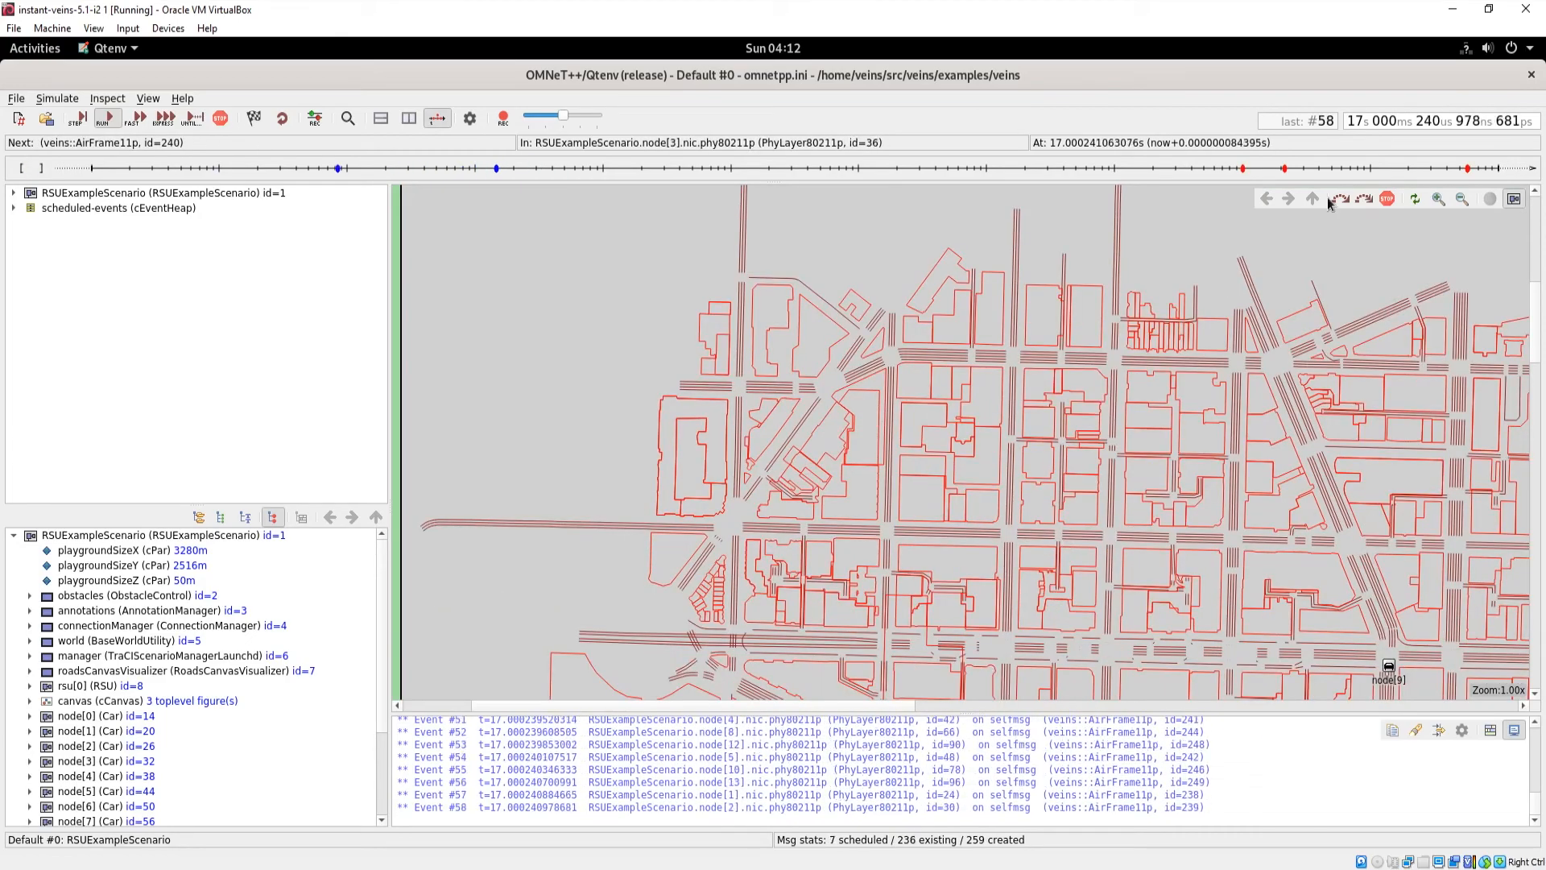
pyautogui.click(1462, 200)
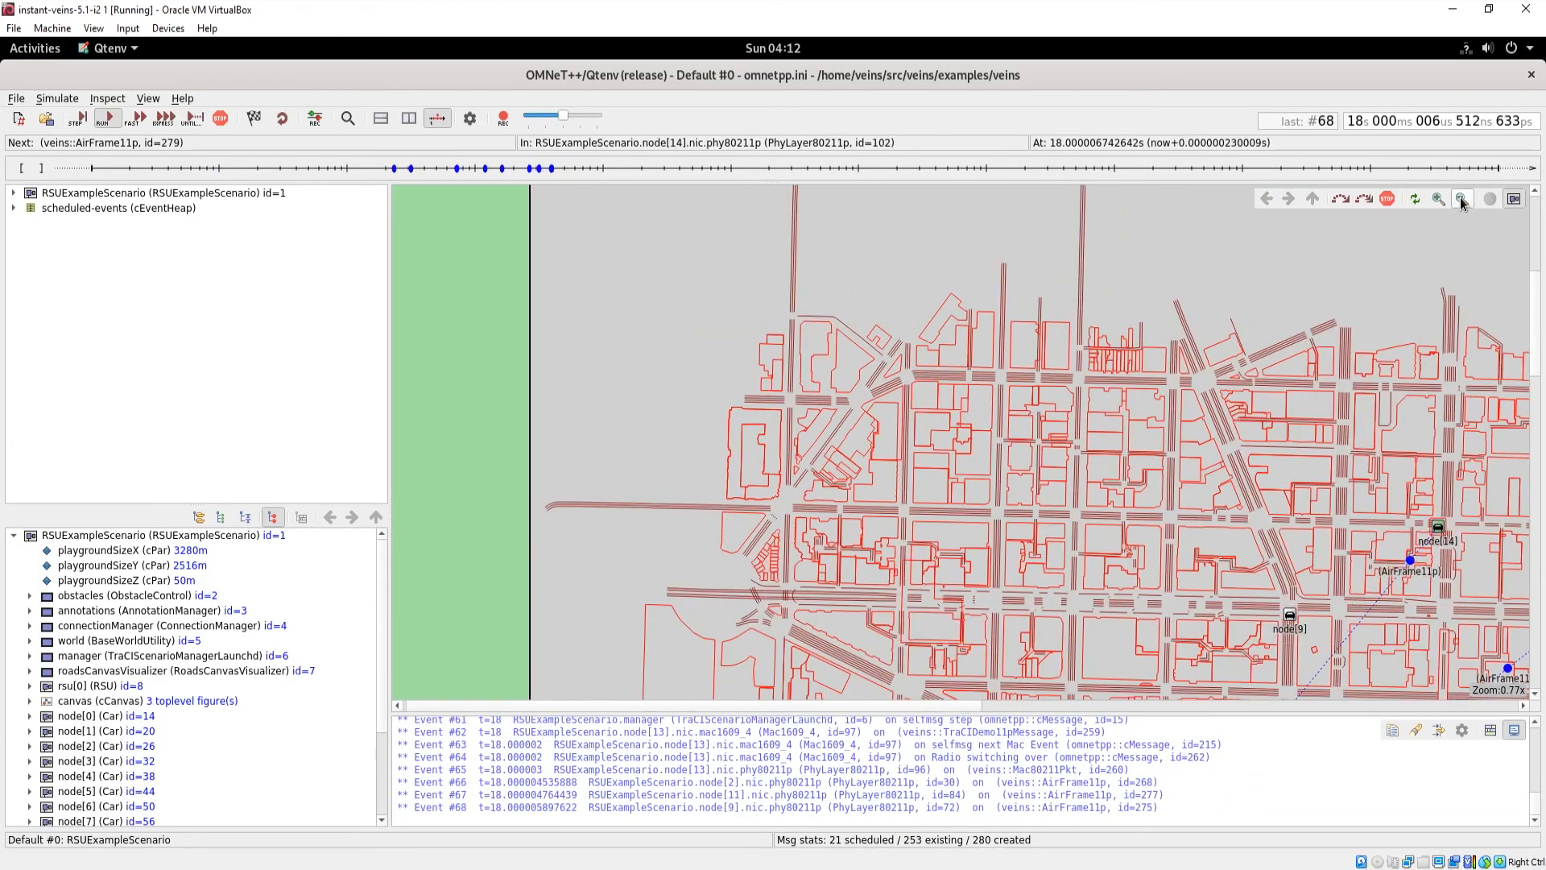
pyautogui.click(1462, 200)
pyautogui.click(1461, 200)
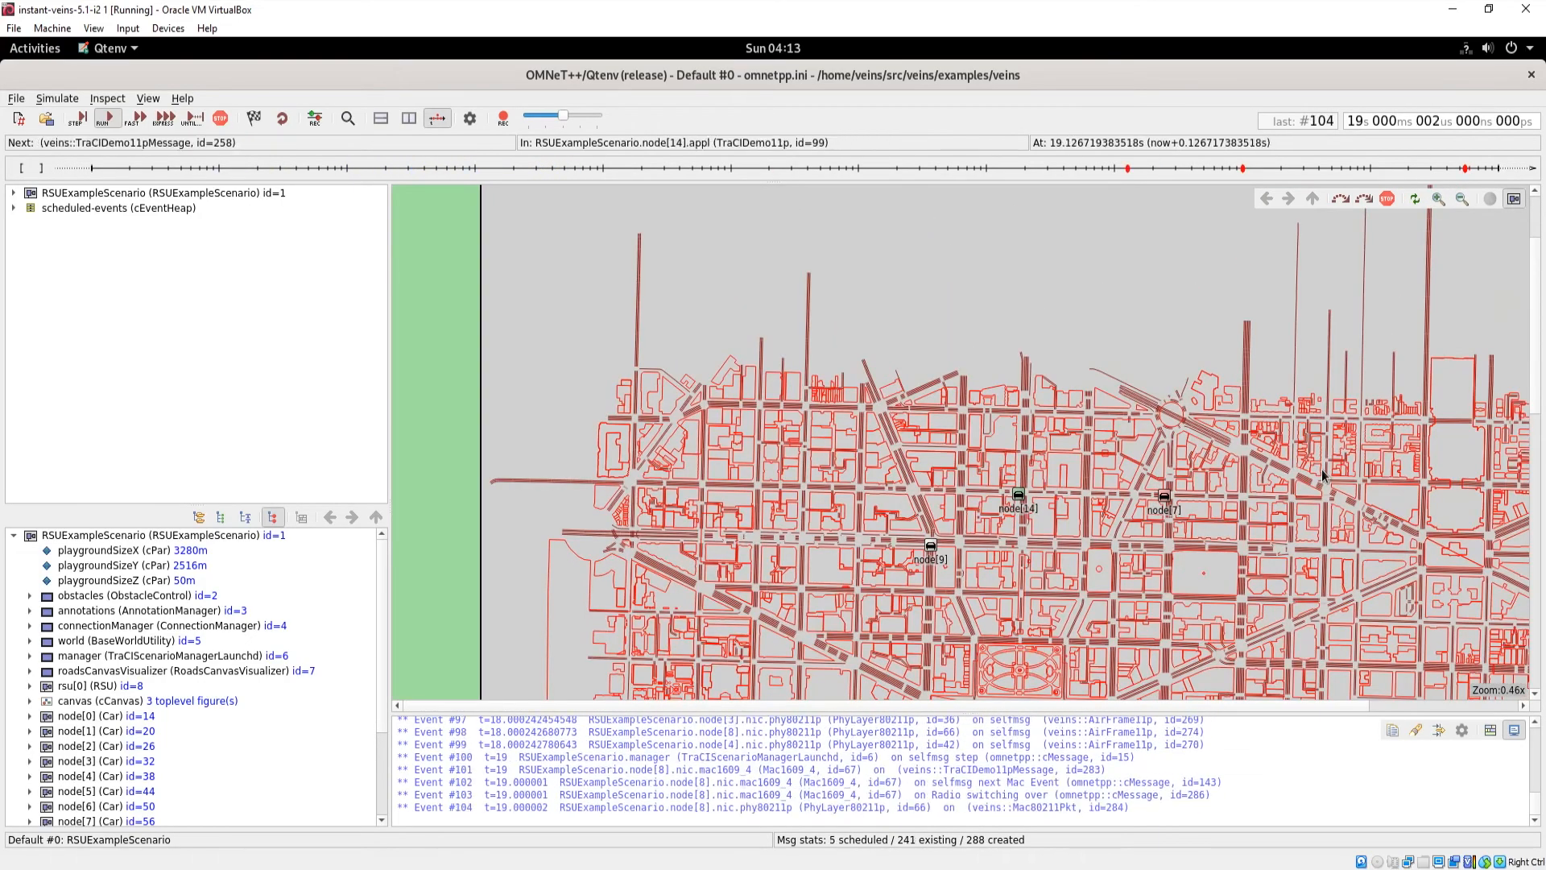
pyautogui.scroll(-2, 1323, 475)
pyautogui.scroll(-2, 1323, 475)
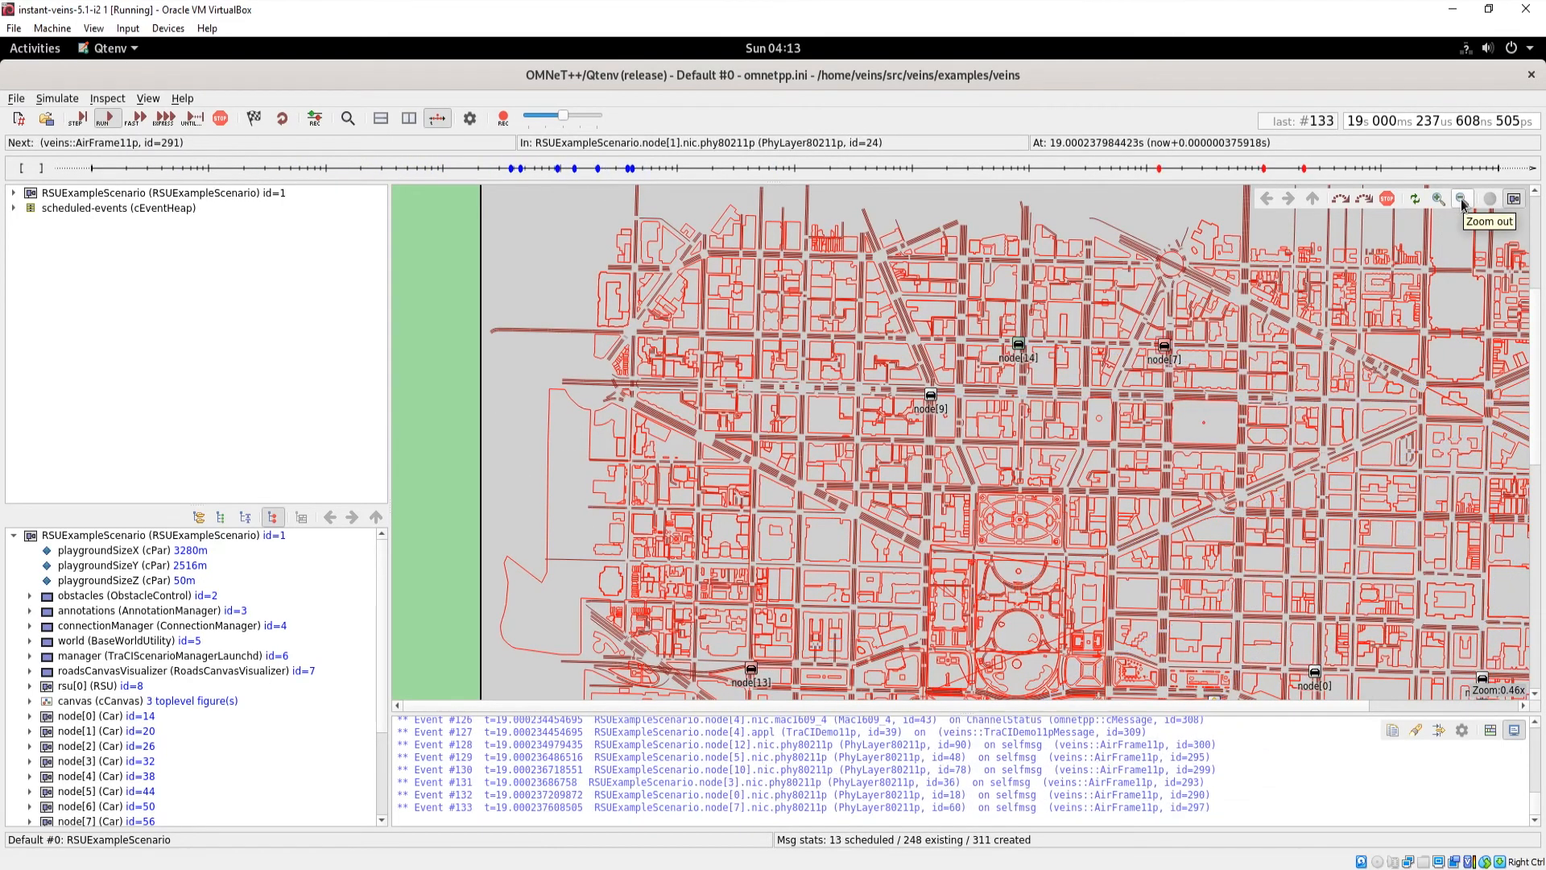
pyautogui.click(1462, 200)
pyautogui.click(1461, 199)
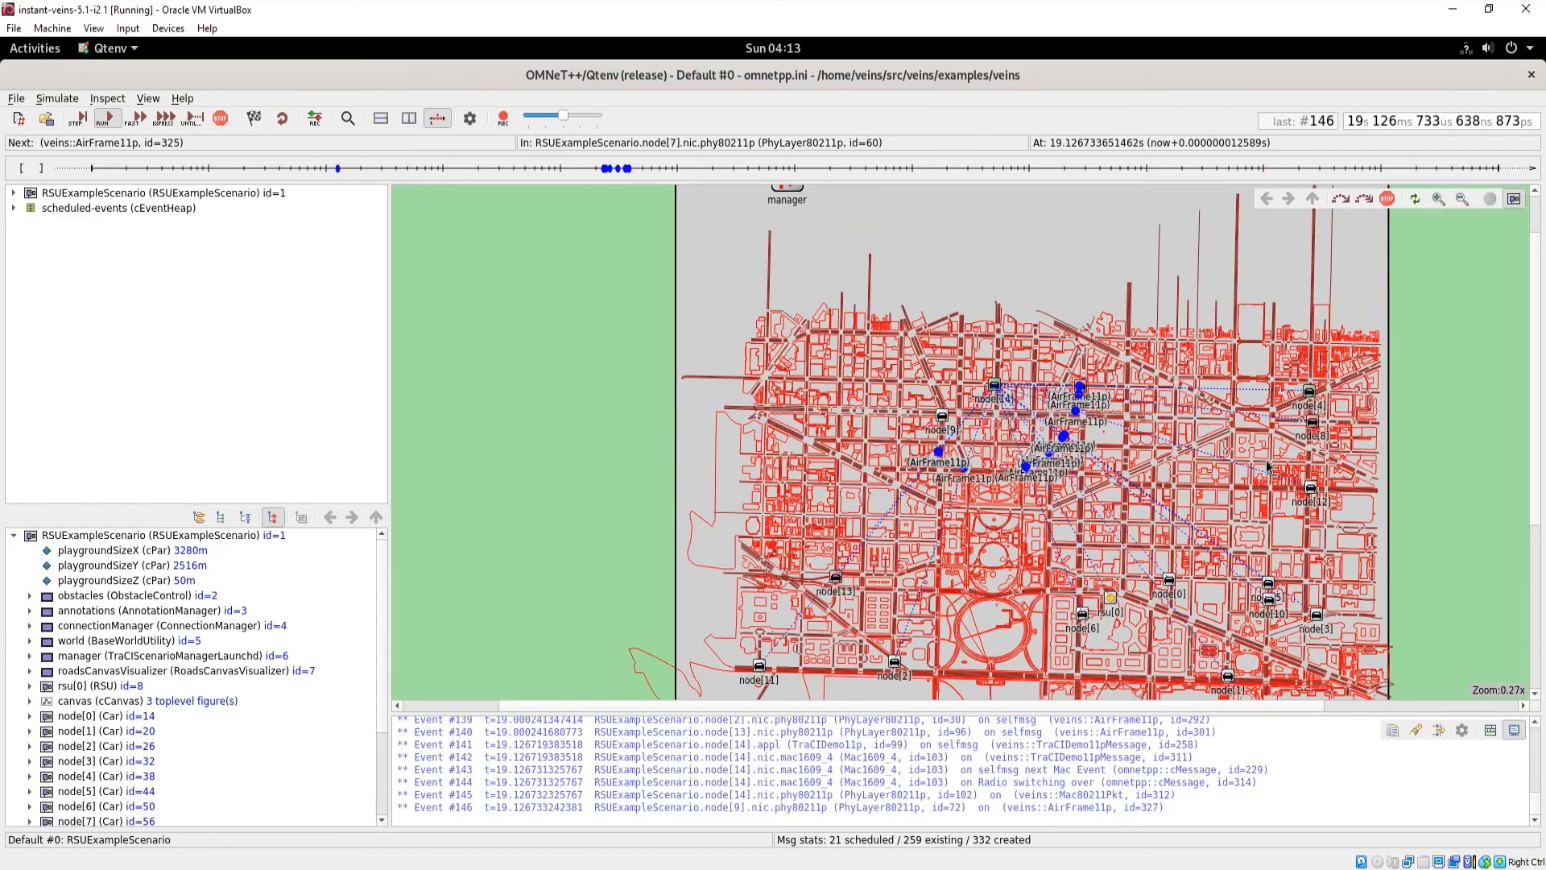
pyautogui.moveTo(1167, 711); pyautogui.dragTo(1163, 752)
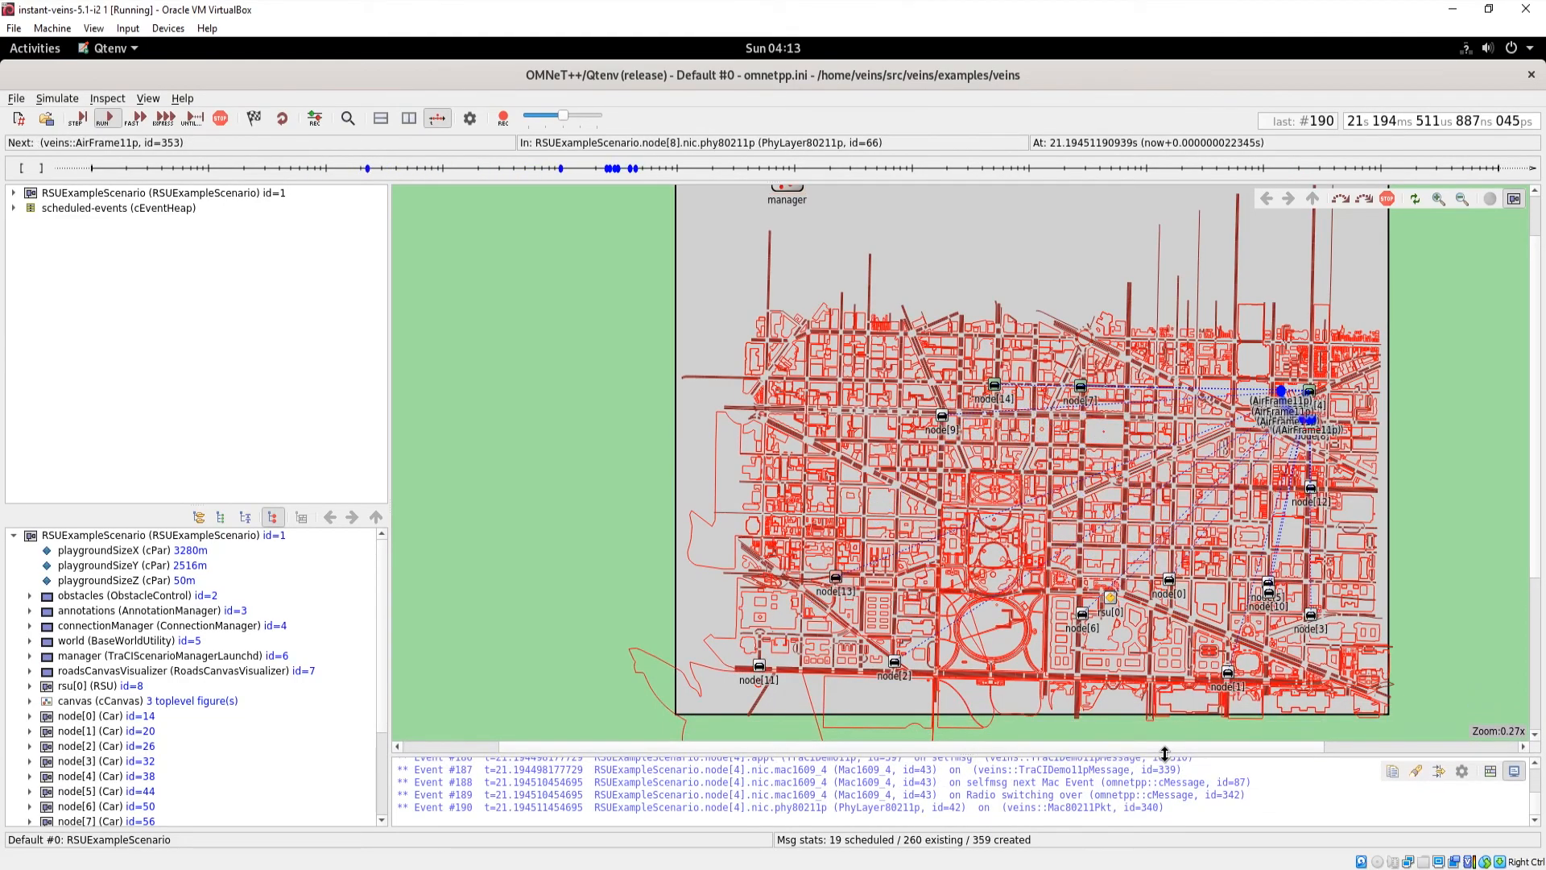